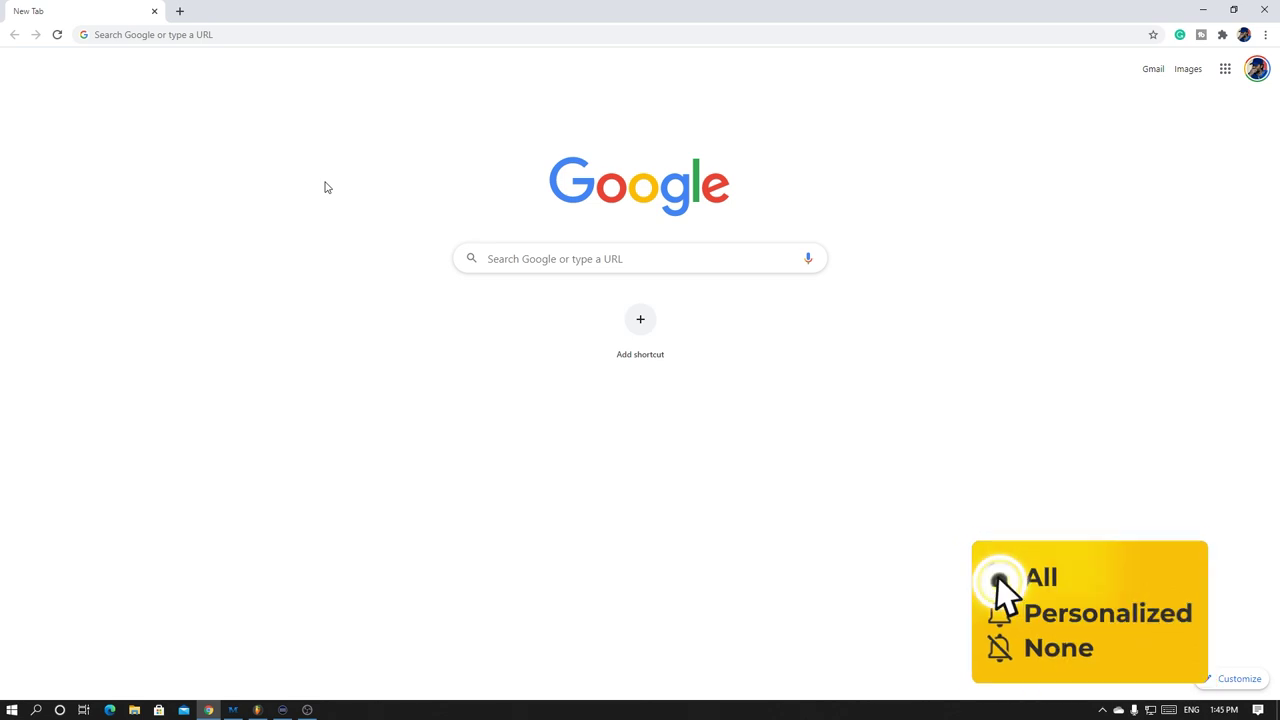
- Open the autochords.com website in the browser
{"action": "left_click", "coordinate": [310, 34]}
{"action": "type", "text": "a"}
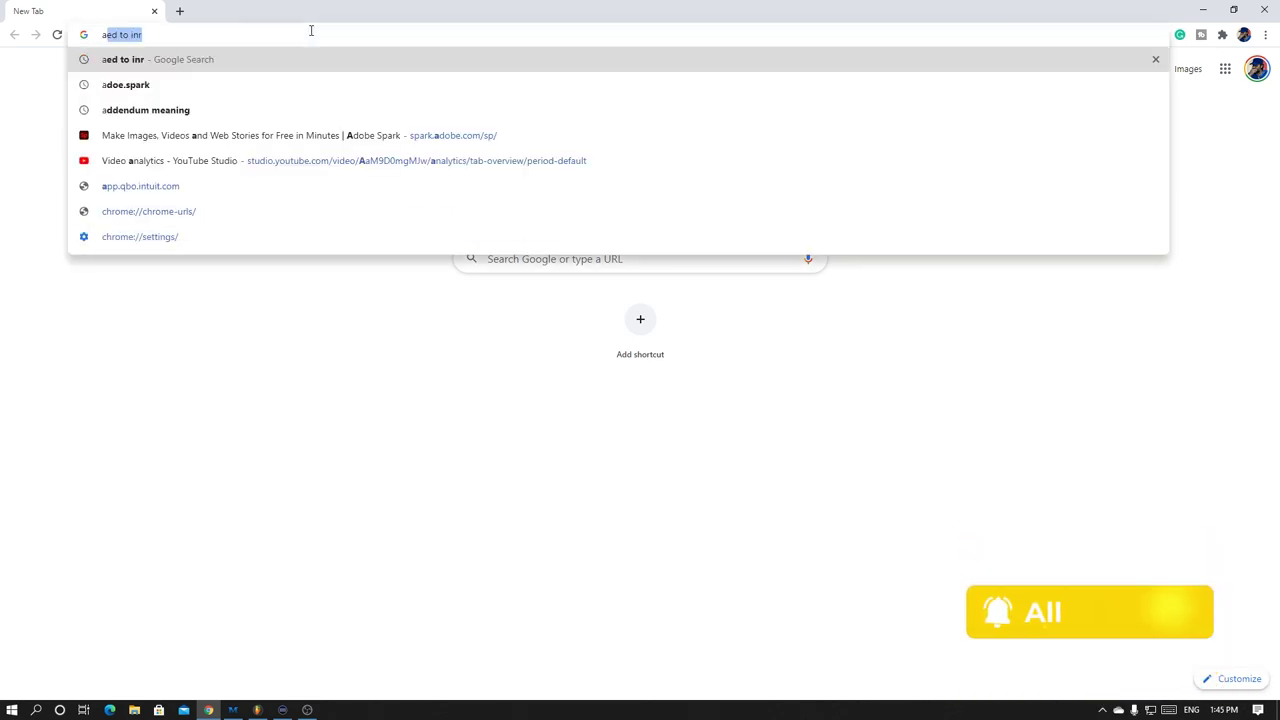
{"action": "type", "text": "utochords.com"}
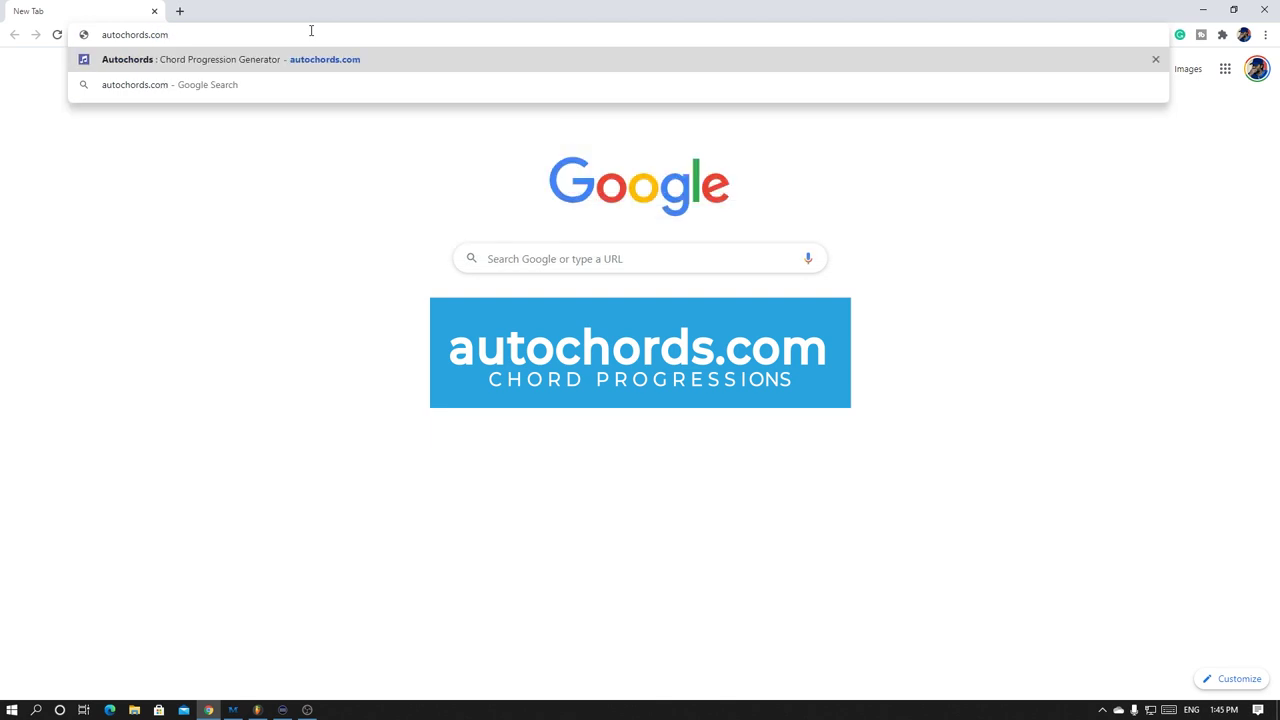
{"action": "key", "text": "Return"}
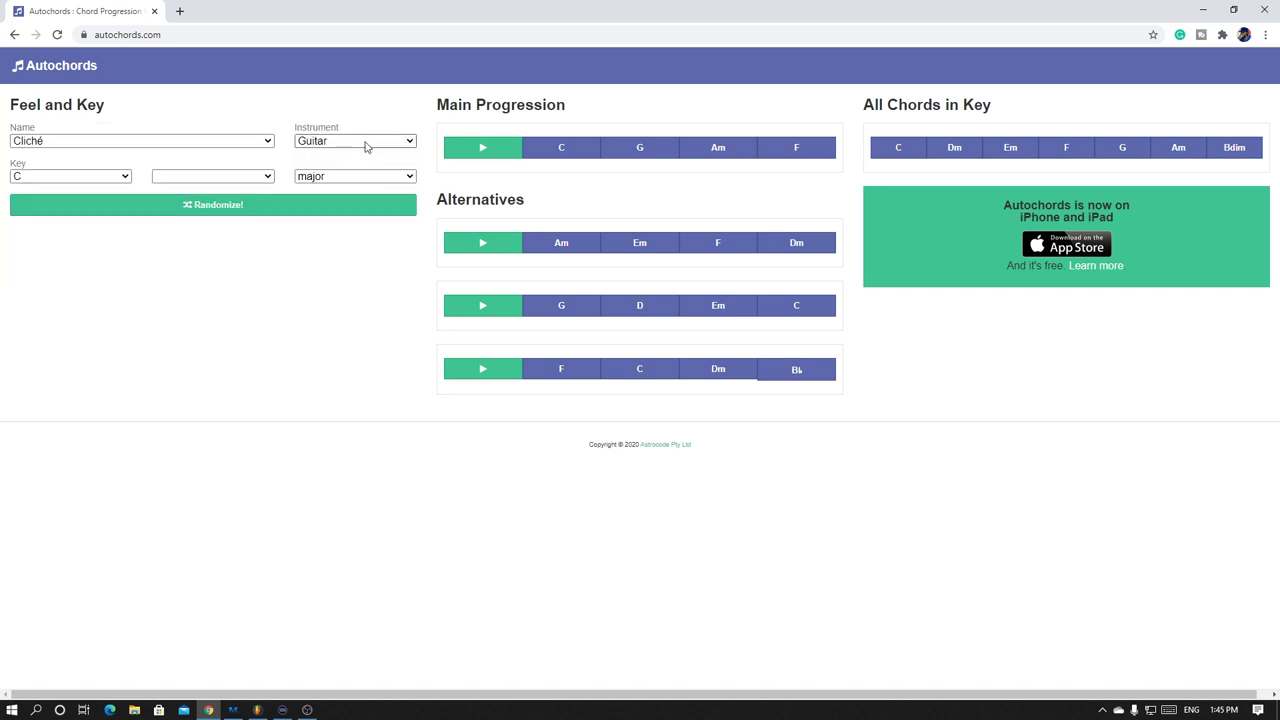
- Set the progression's feel to Memories and the instrument to Piano
{"action": "left_click", "coordinate": [267, 141]}
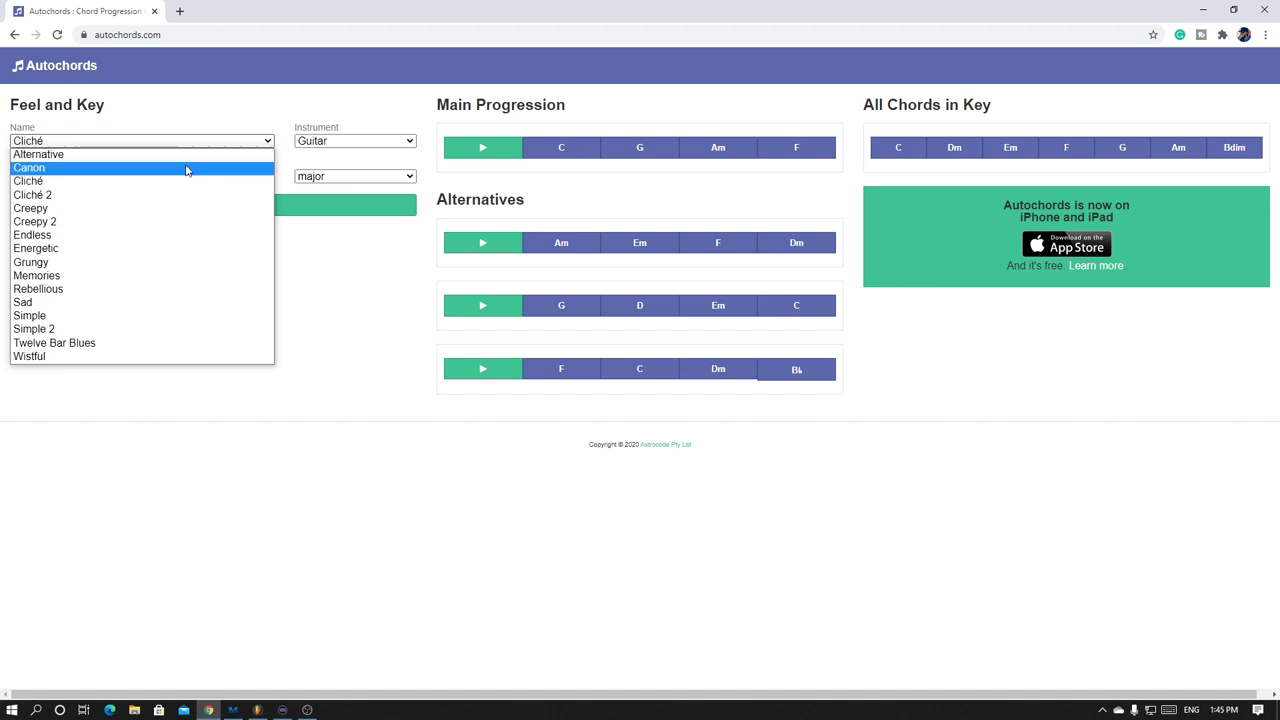
{"action": "left_click", "coordinate": [143, 285]}
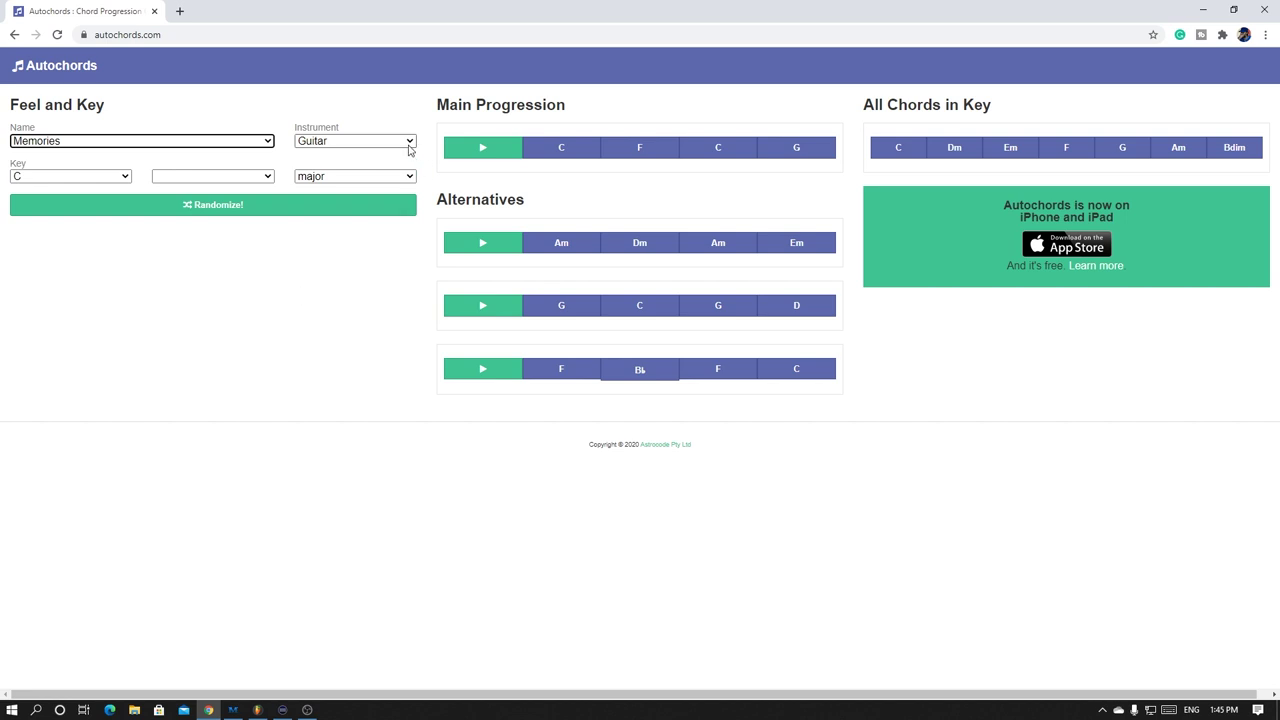
{"action": "left_click", "coordinate": [409, 150]}
{"action": "left_click", "coordinate": [383, 167]}
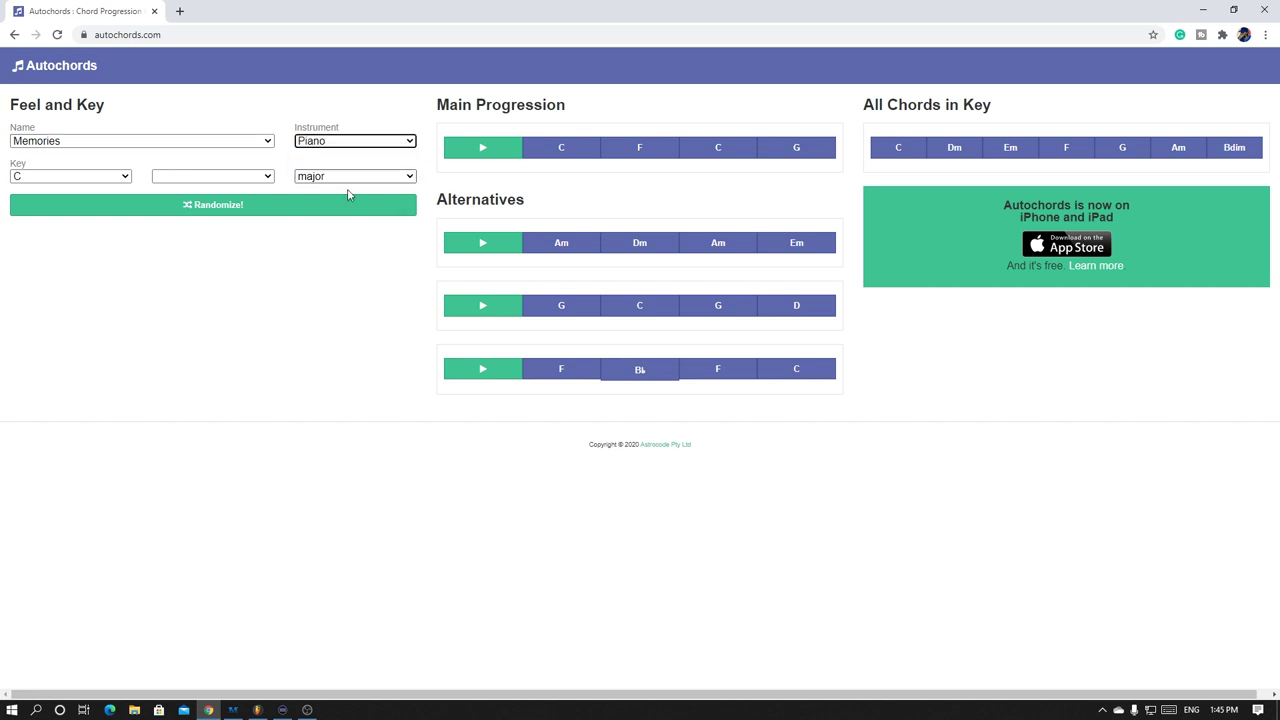
- Set the key to A minor, leaving the sharp/flat option blank
{"action": "left_click", "coordinate": [126, 177]}
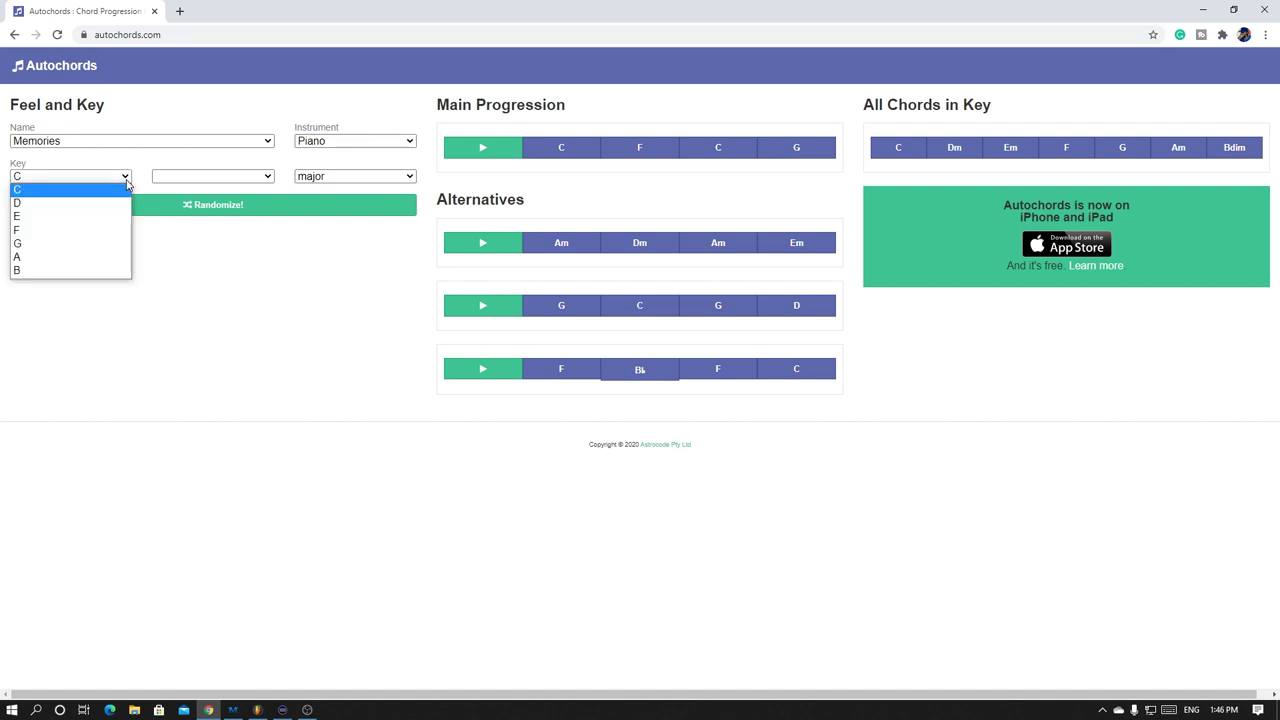
{"action": "left_click", "coordinate": [62, 257]}
{"action": "left_click", "coordinate": [262, 177]}
{"action": "left_click", "coordinate": [238, 209]}
{"action": "left_click", "coordinate": [221, 176]}
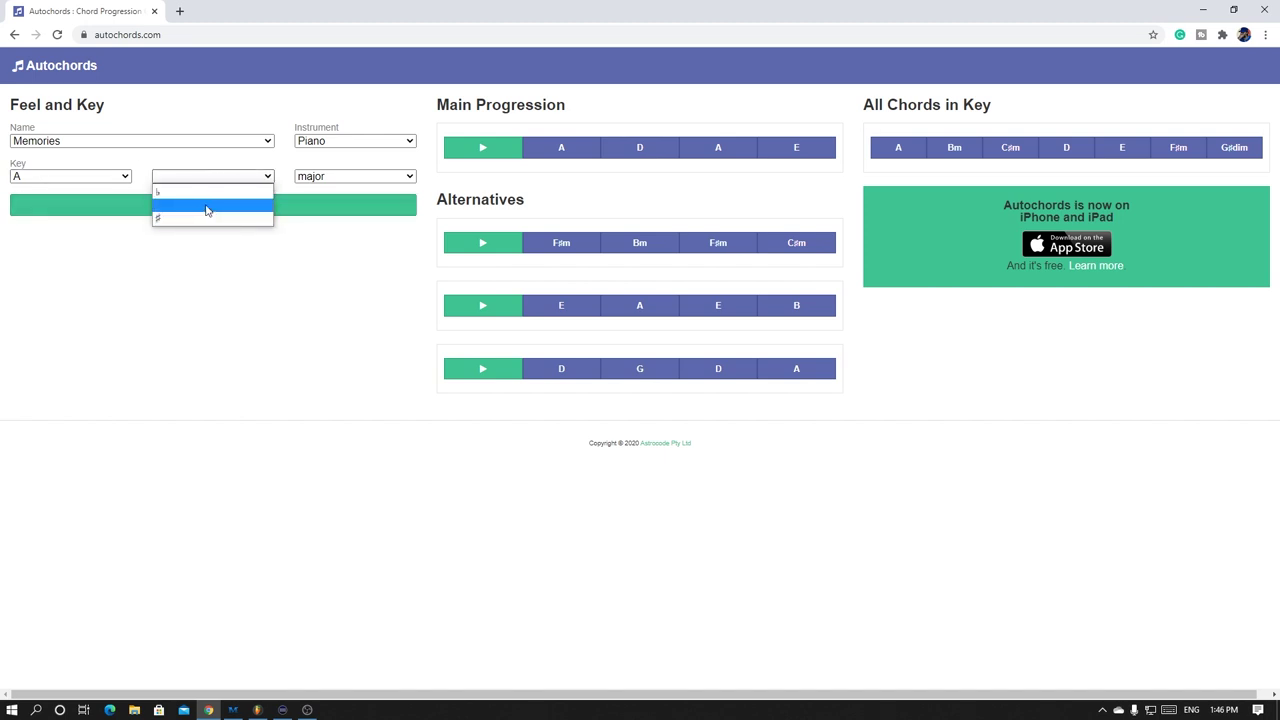
{"action": "left_click", "coordinate": [207, 209]}
{"action": "left_click", "coordinate": [338, 183]}
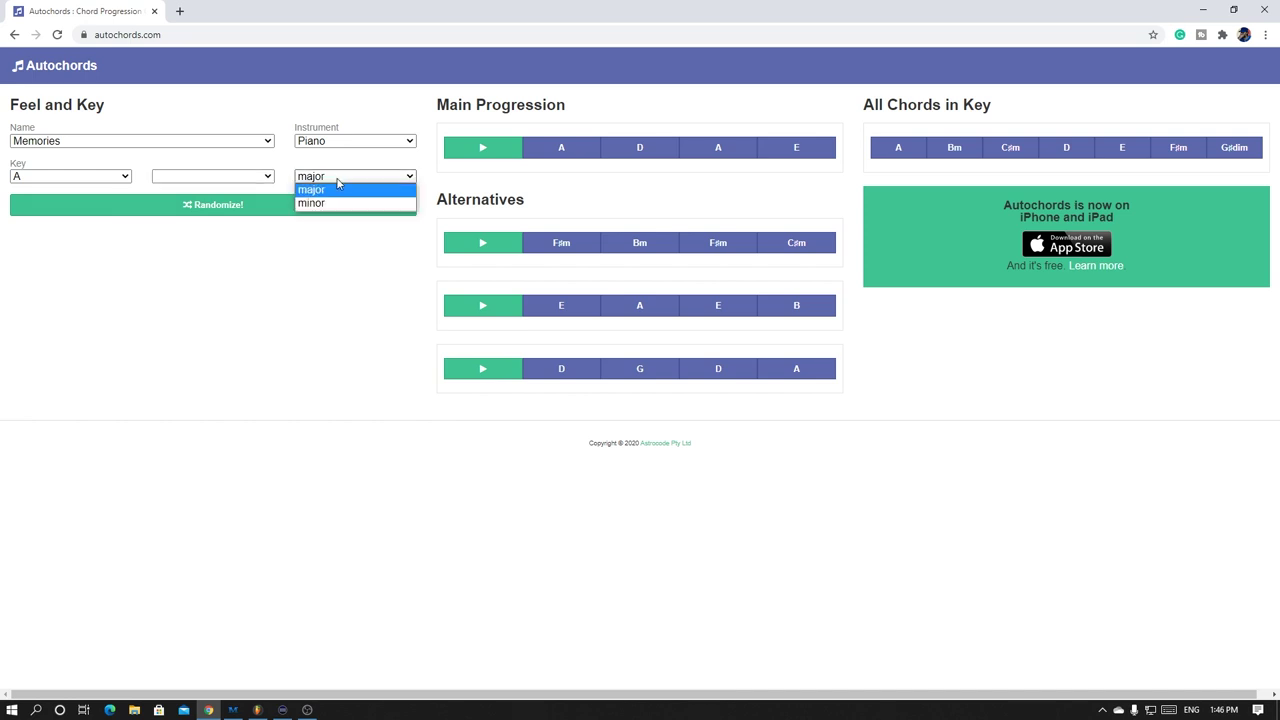
{"action": "left_click", "coordinate": [333, 206]}
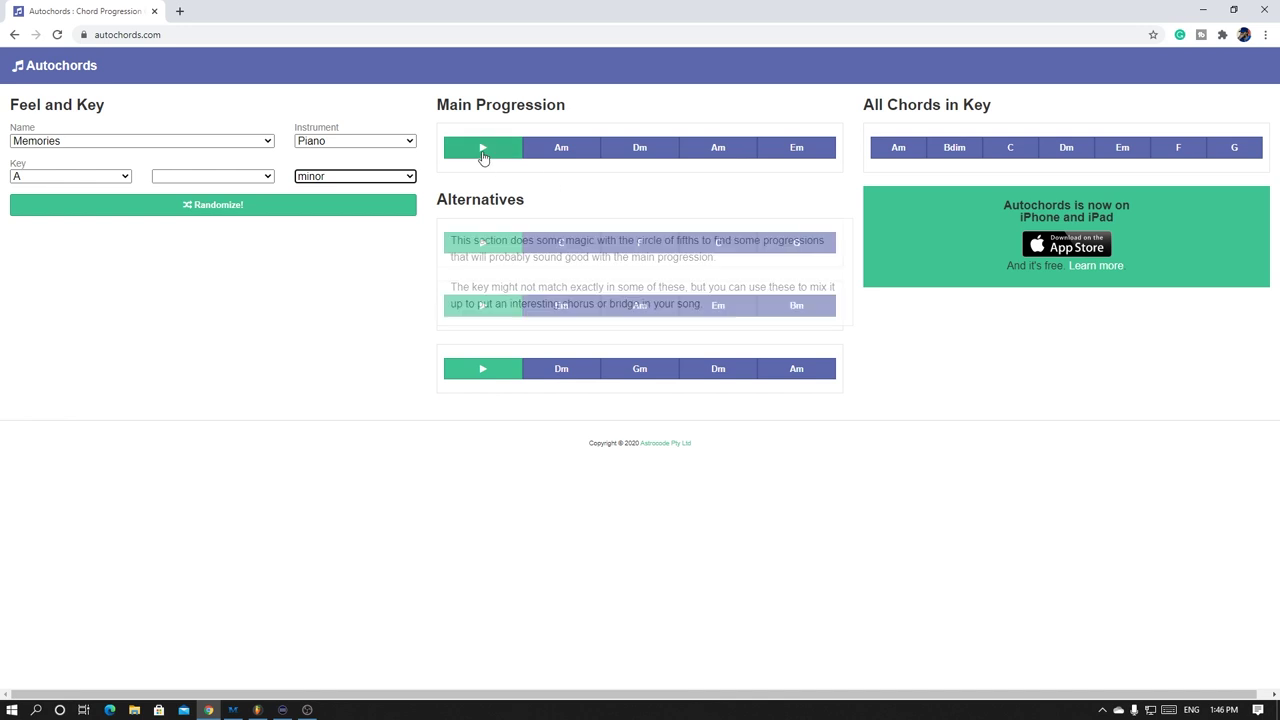
- Examine the notes of the chords in the main progression and play that progression
{"action": "mouse_move", "coordinate": [552, 152]}
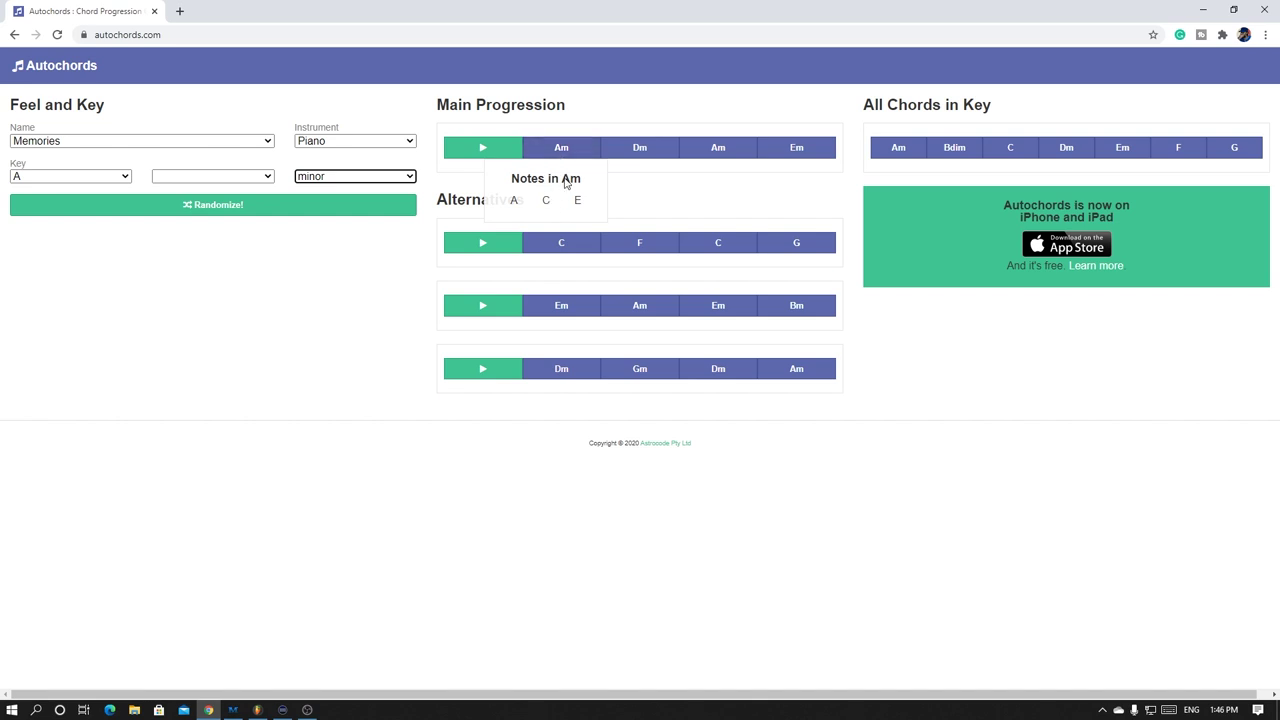
{"action": "mouse_move", "coordinate": [640, 151]}
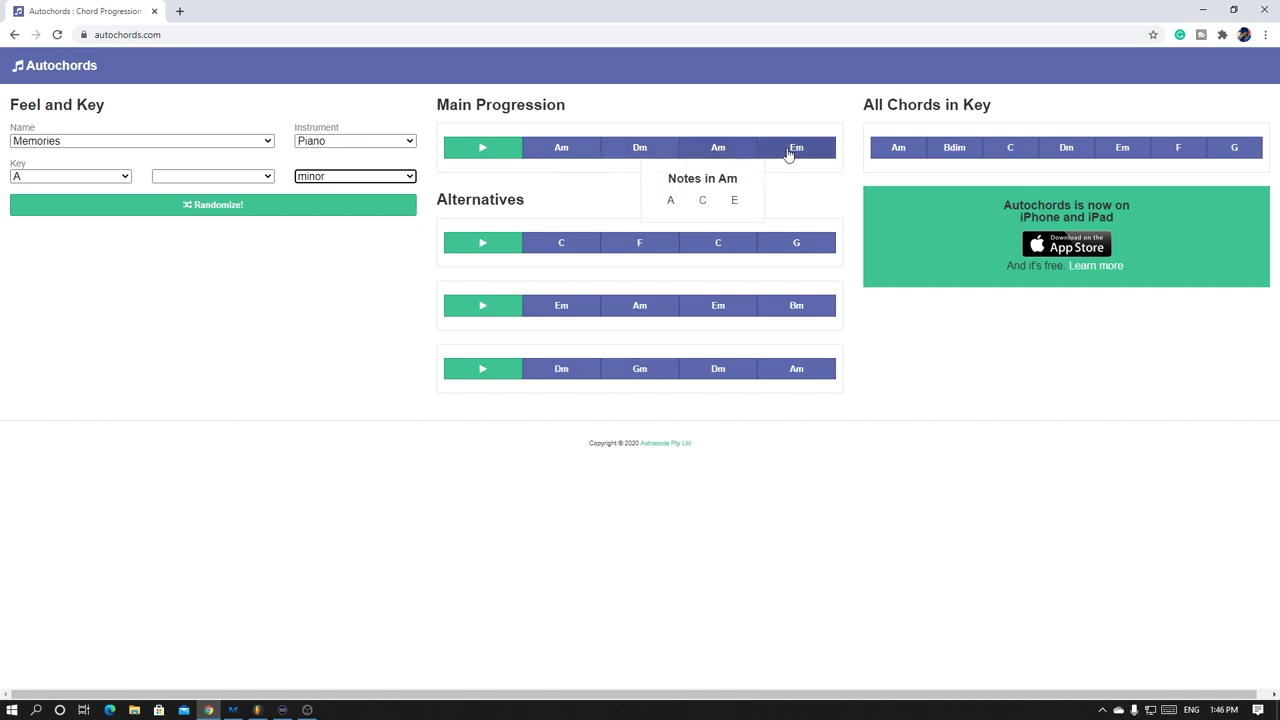
{"action": "left_click", "coordinate": [483, 151]}
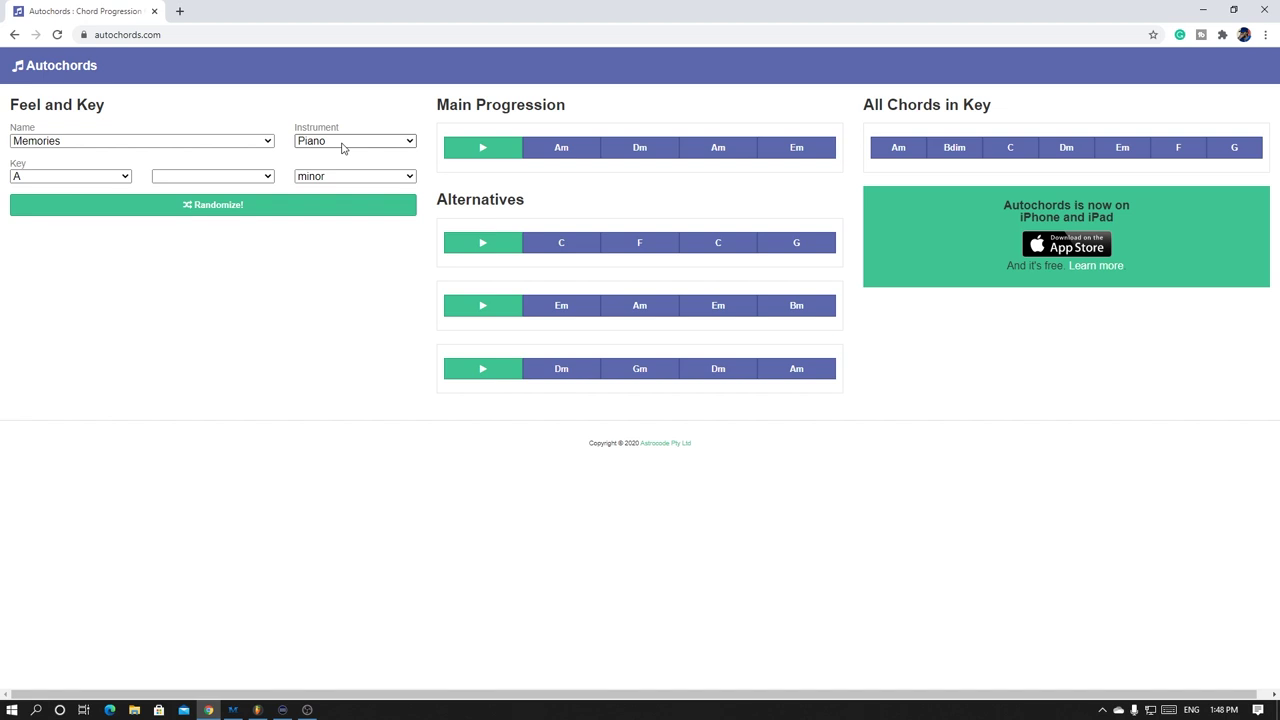
- Randomize the feel and key twice, and play the resulting main progression and its first two alternatives
{"action": "left_click", "coordinate": [214, 208]}
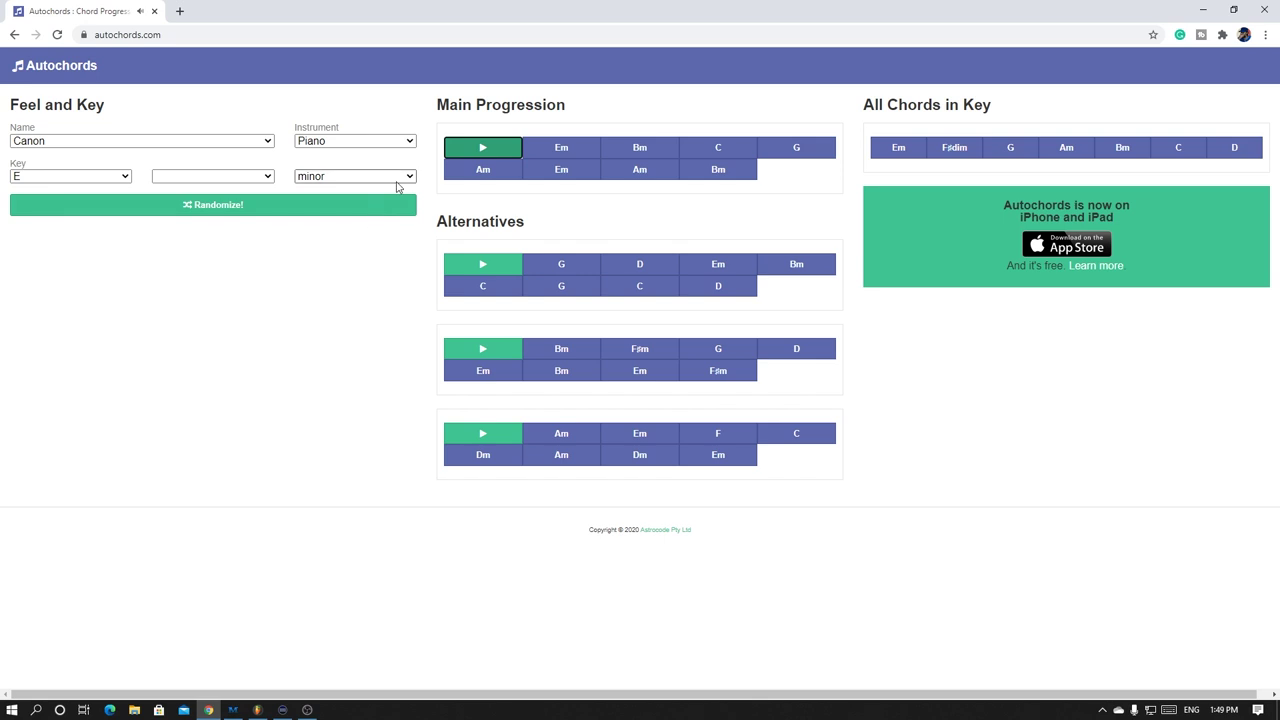
{"action": "left_click", "coordinate": [205, 206]}
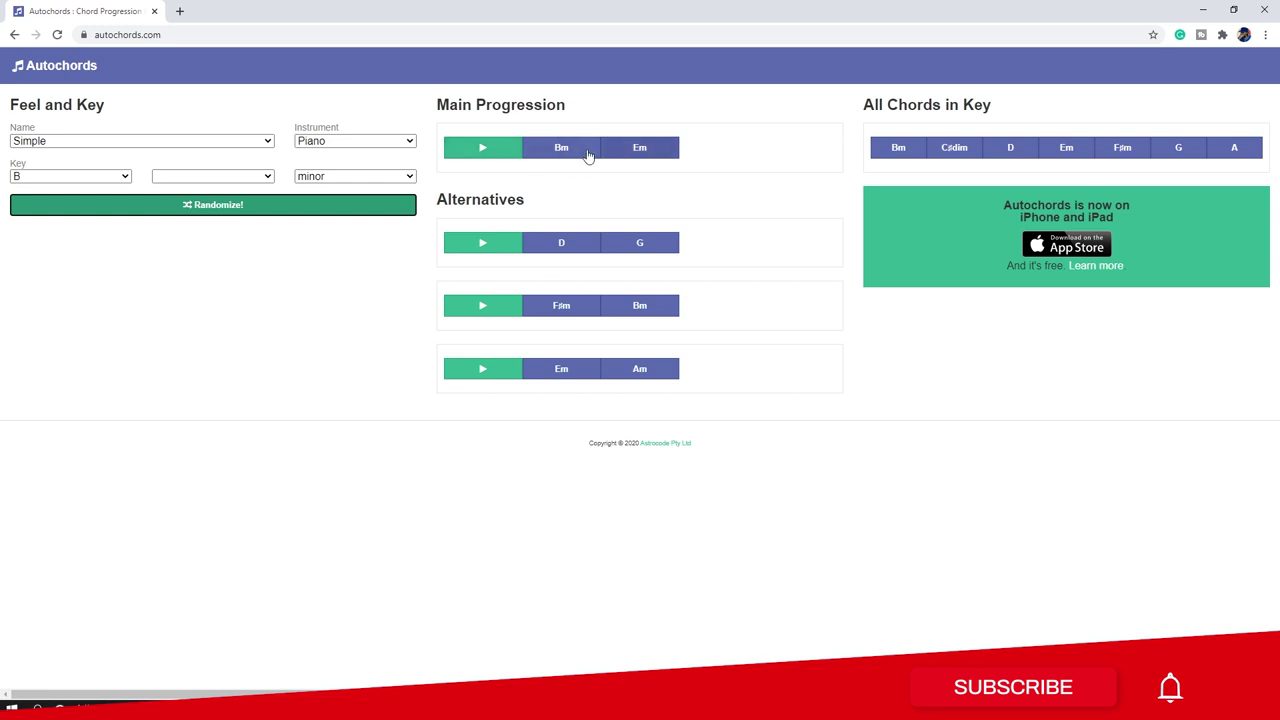
{"action": "left_click", "coordinate": [481, 148]}
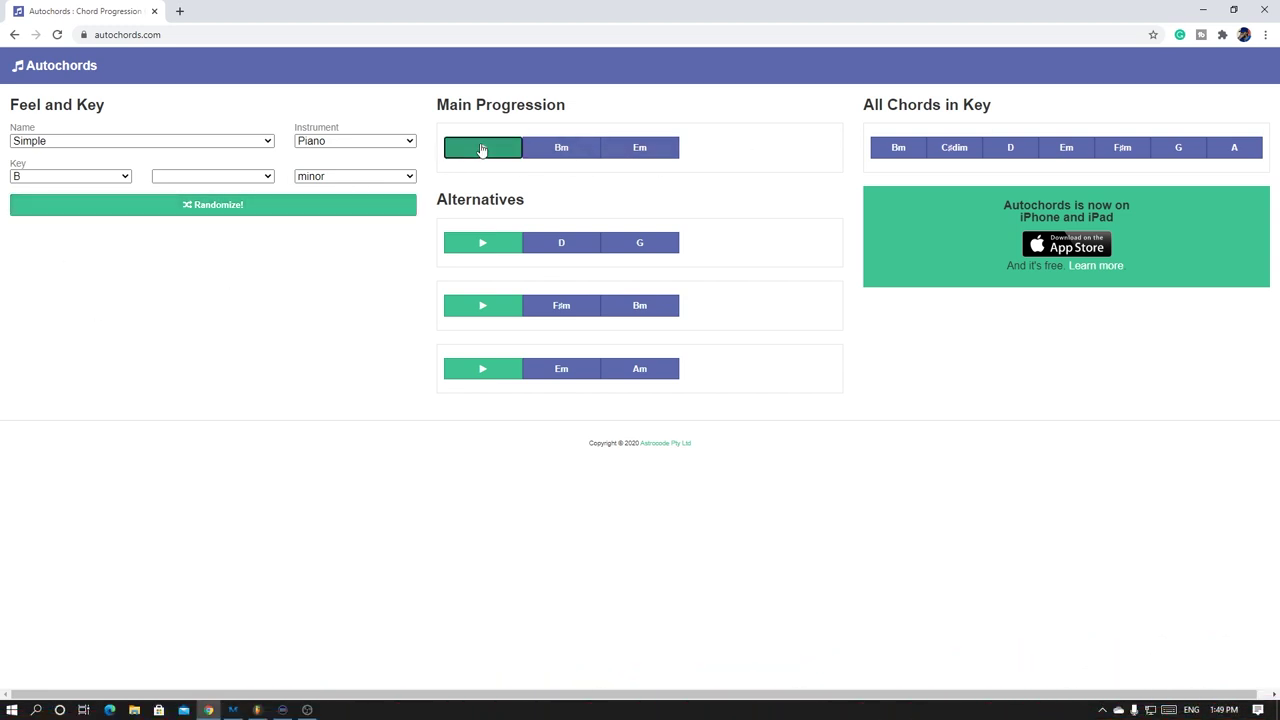
{"action": "left_click", "coordinate": [479, 246]}
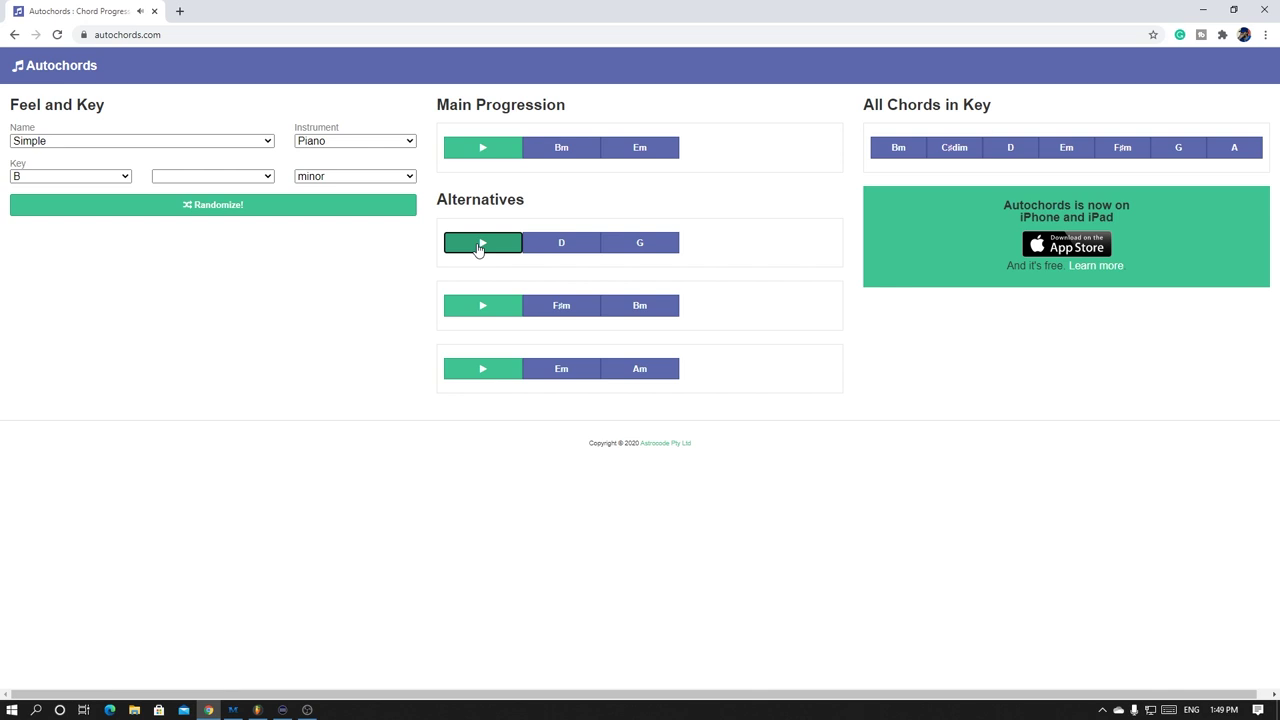
{"action": "left_click", "coordinate": [469, 310]}
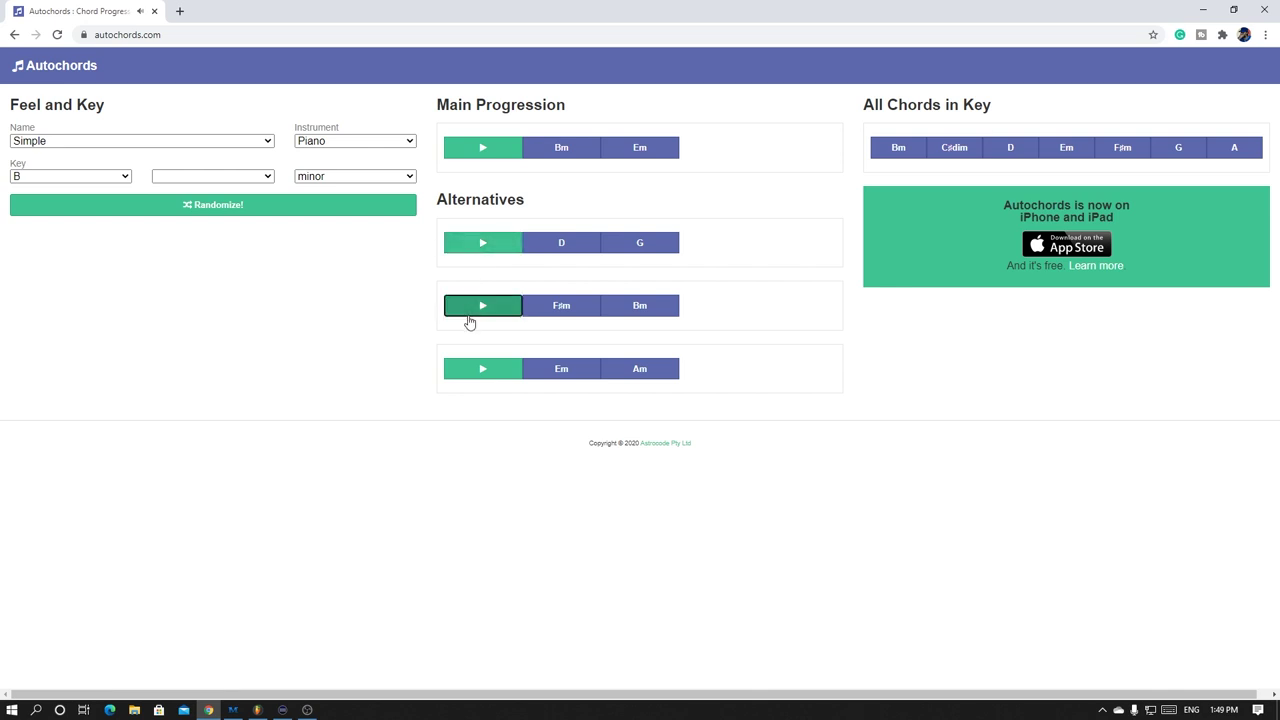
- Generate two more random progressions, playing each main progression and the first alternative of the second one
{"action": "left_click", "coordinate": [271, 210]}
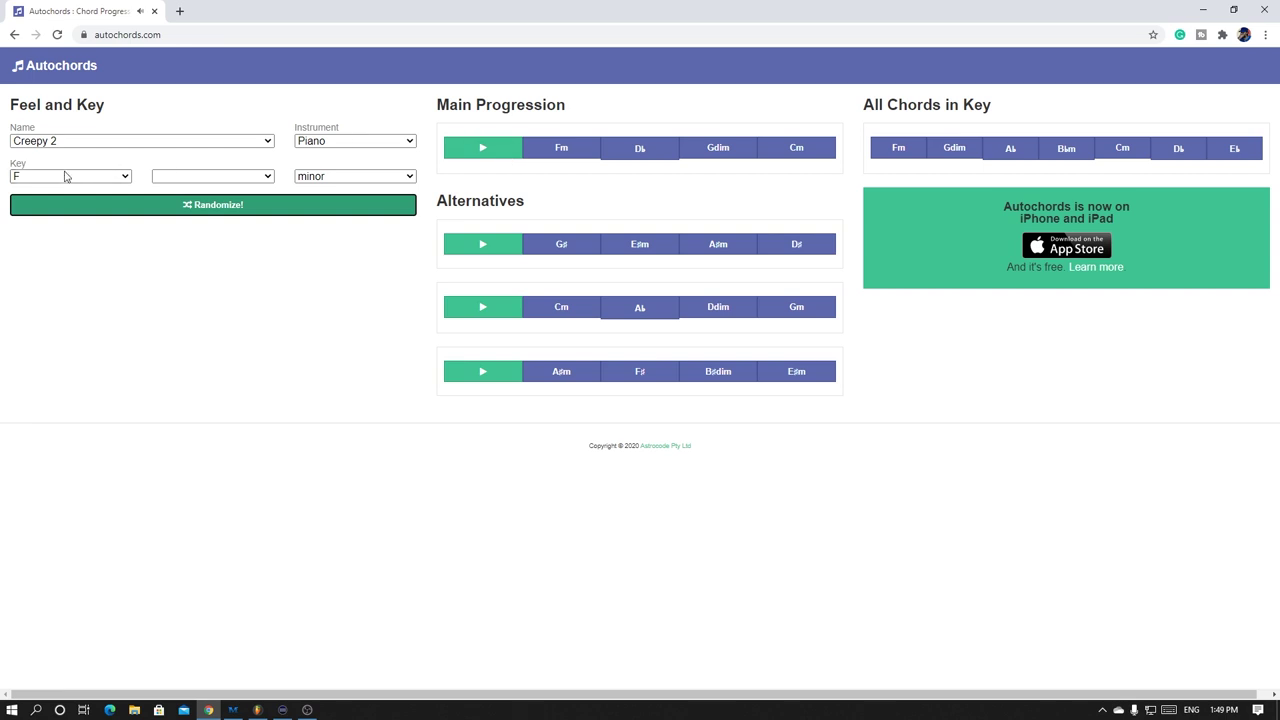
{"action": "left_click", "coordinate": [501, 151]}
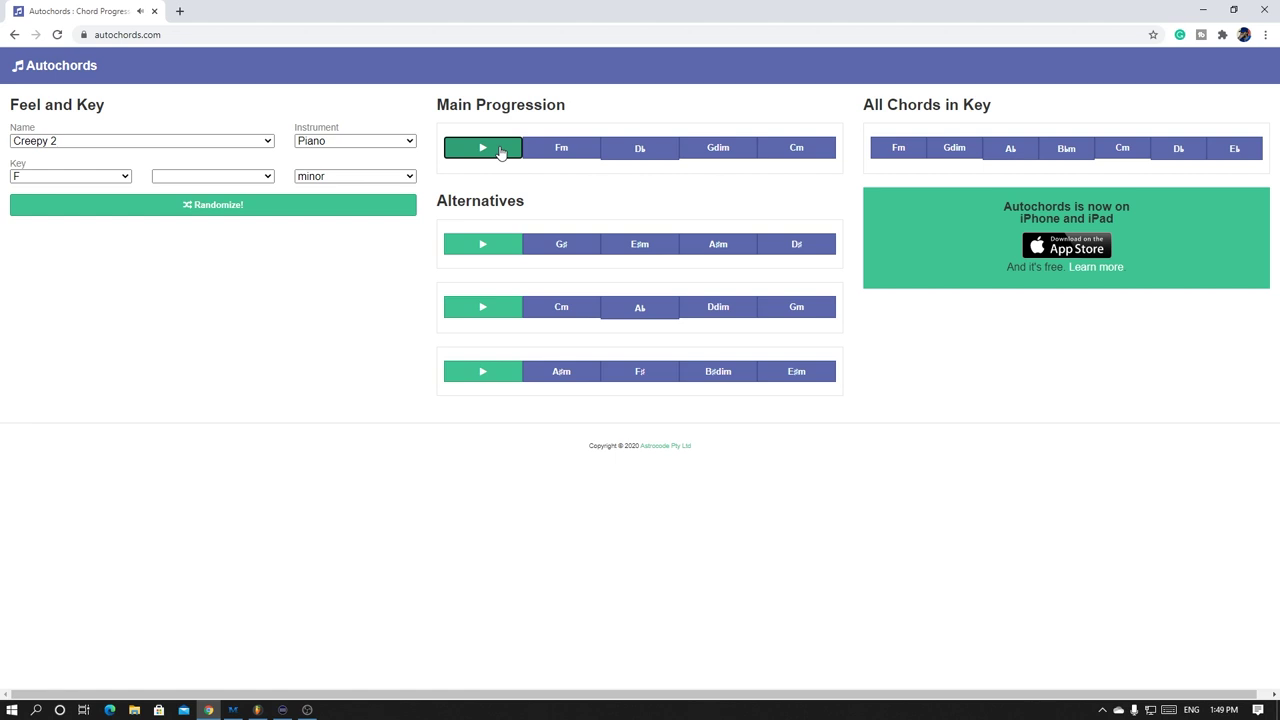
{"action": "left_click", "coordinate": [274, 214]}
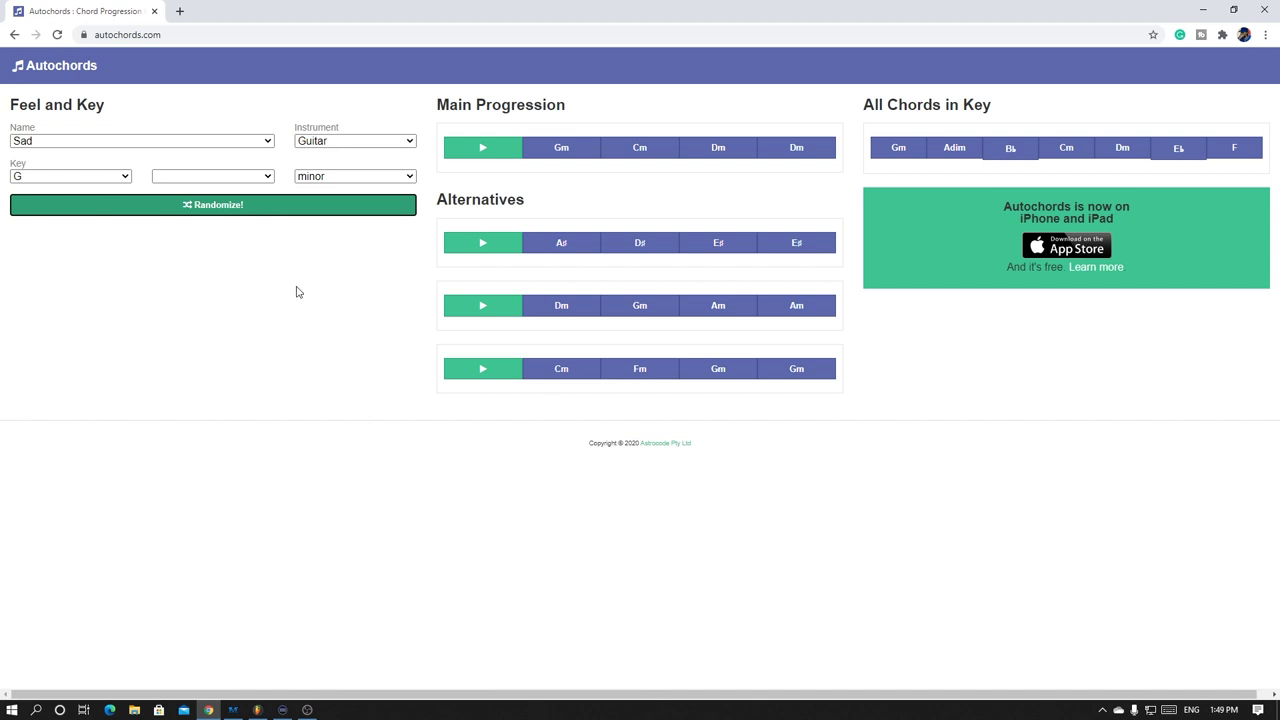
{"action": "left_click", "coordinate": [460, 156]}
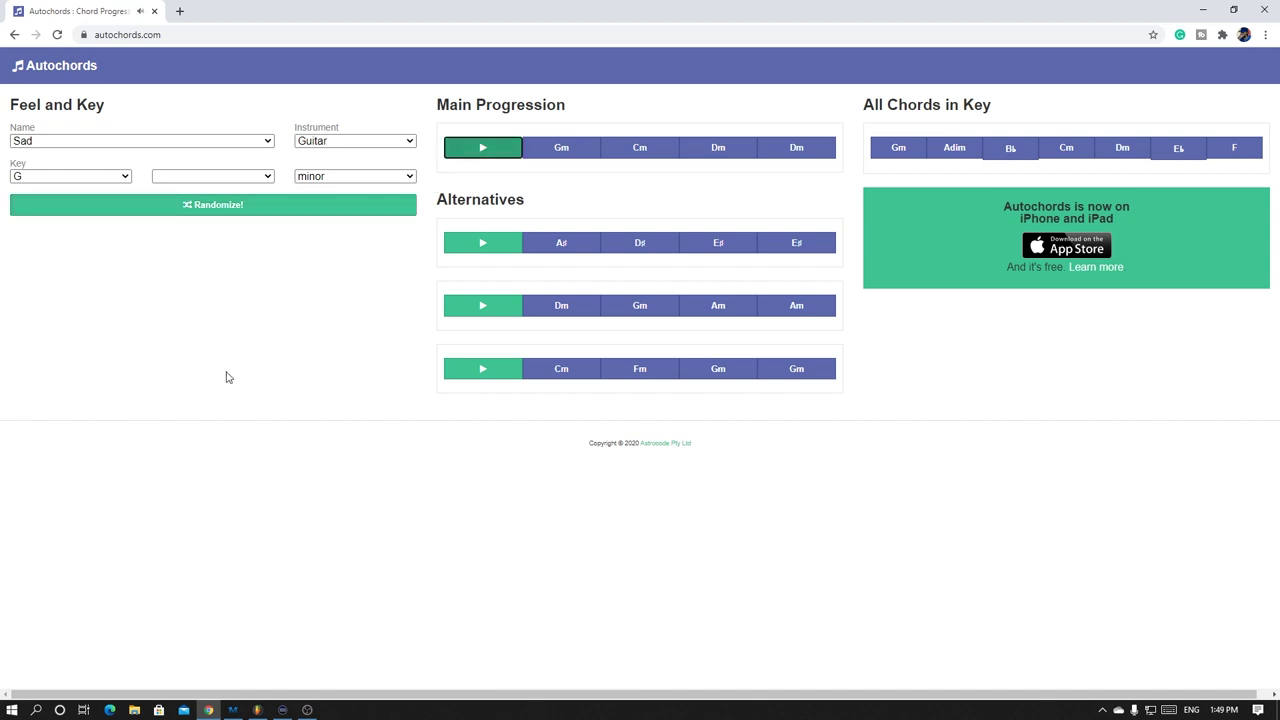
{"action": "left_click", "coordinate": [480, 245]}
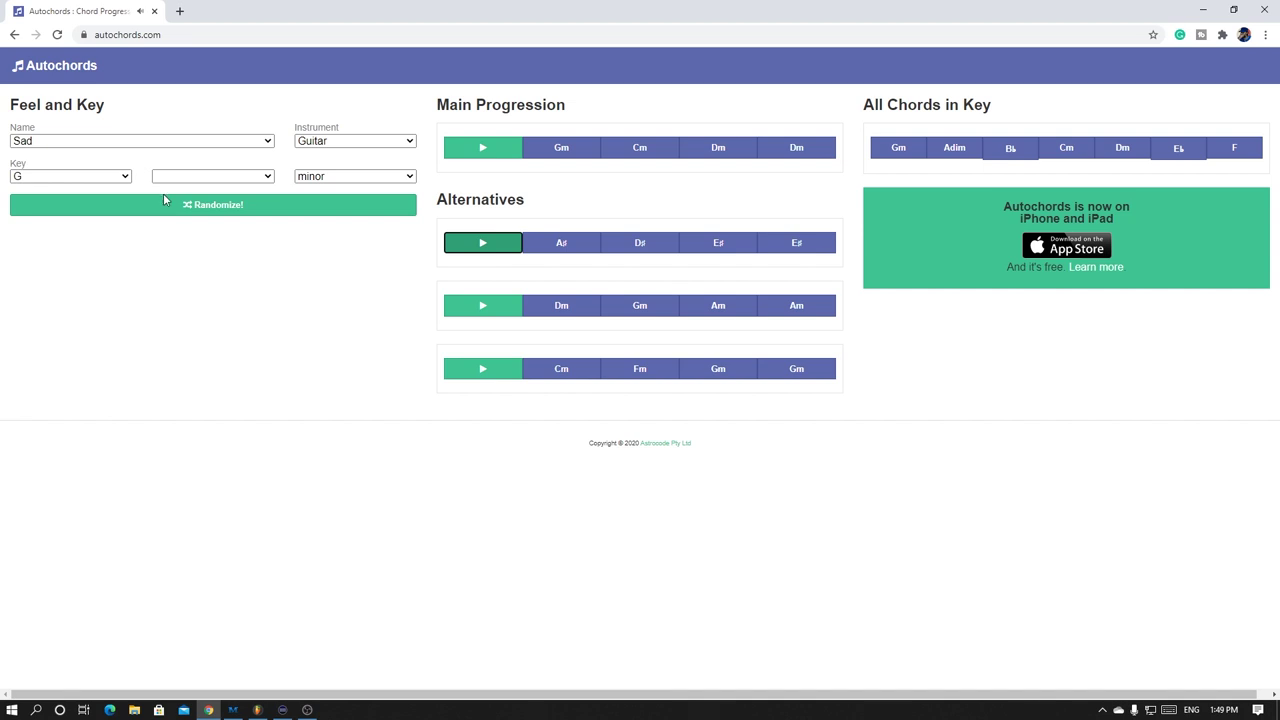
- Randomize the progression again, change its instrument to Guitar and play the main progression
{"action": "left_click", "coordinate": [177, 208]}
{"action": "left_click", "coordinate": [379, 147]}
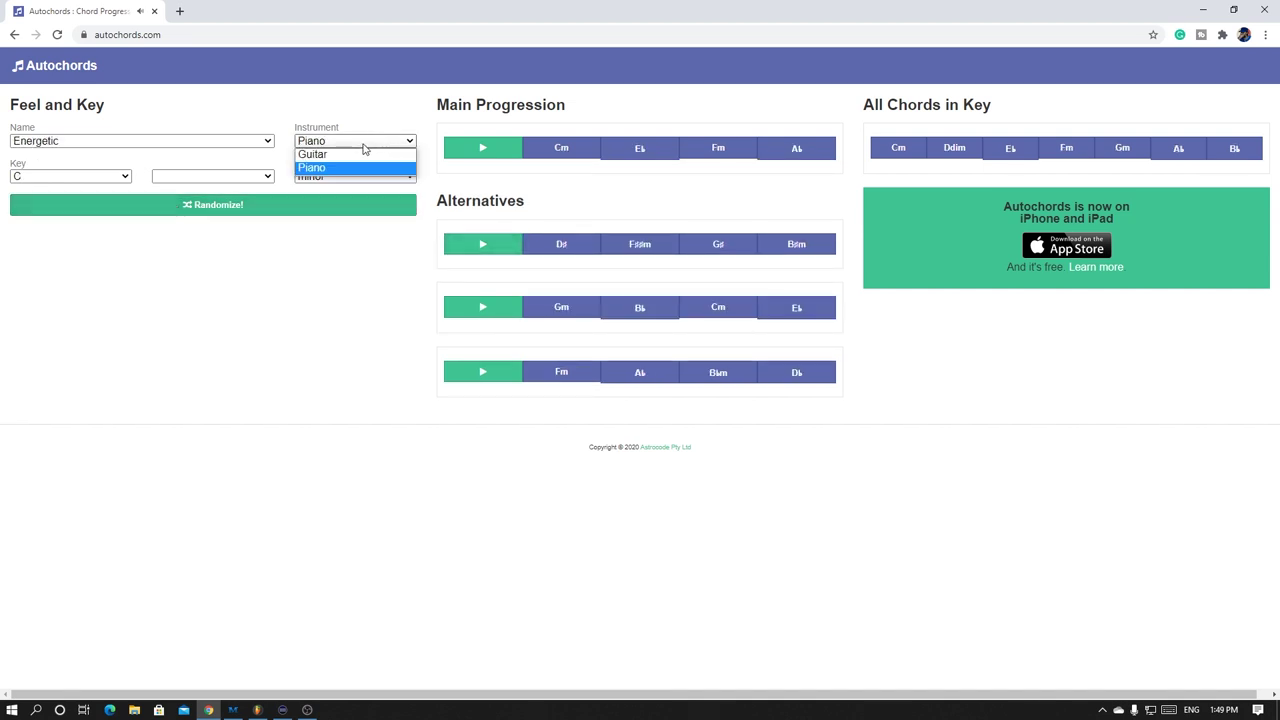
{"action": "left_click", "coordinate": [350, 154]}
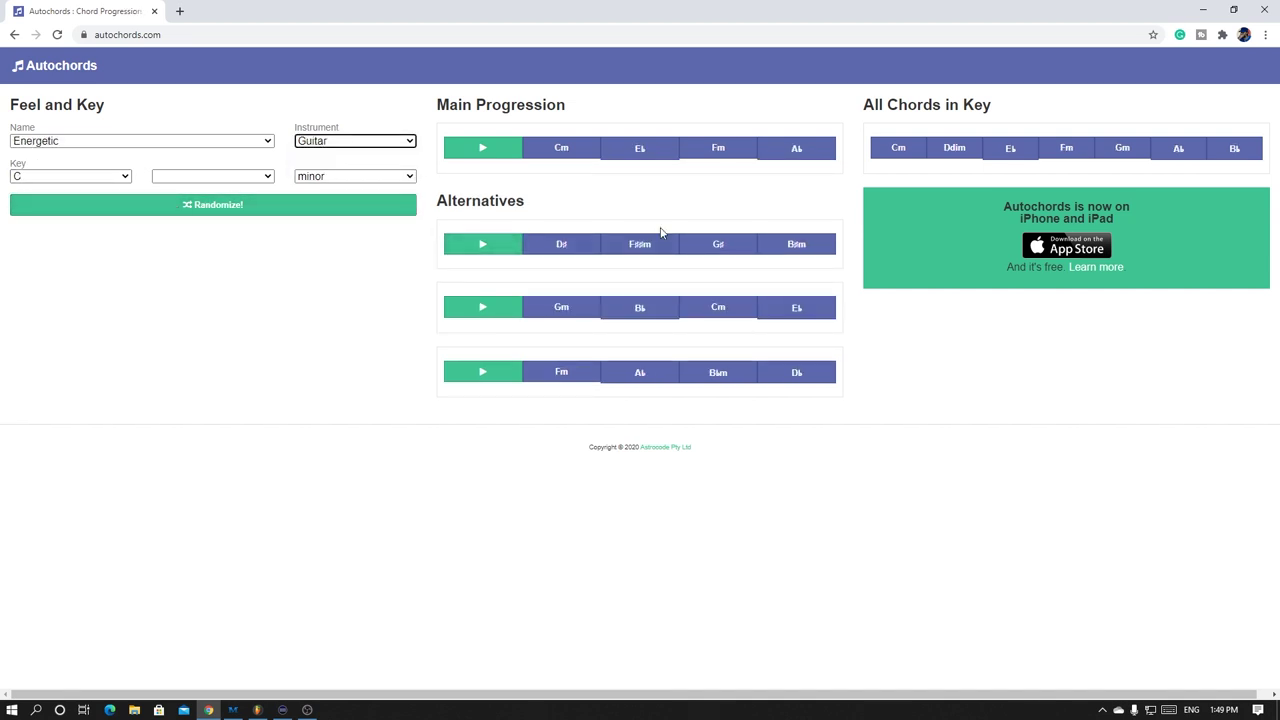
{"action": "left_click", "coordinate": [469, 154]}
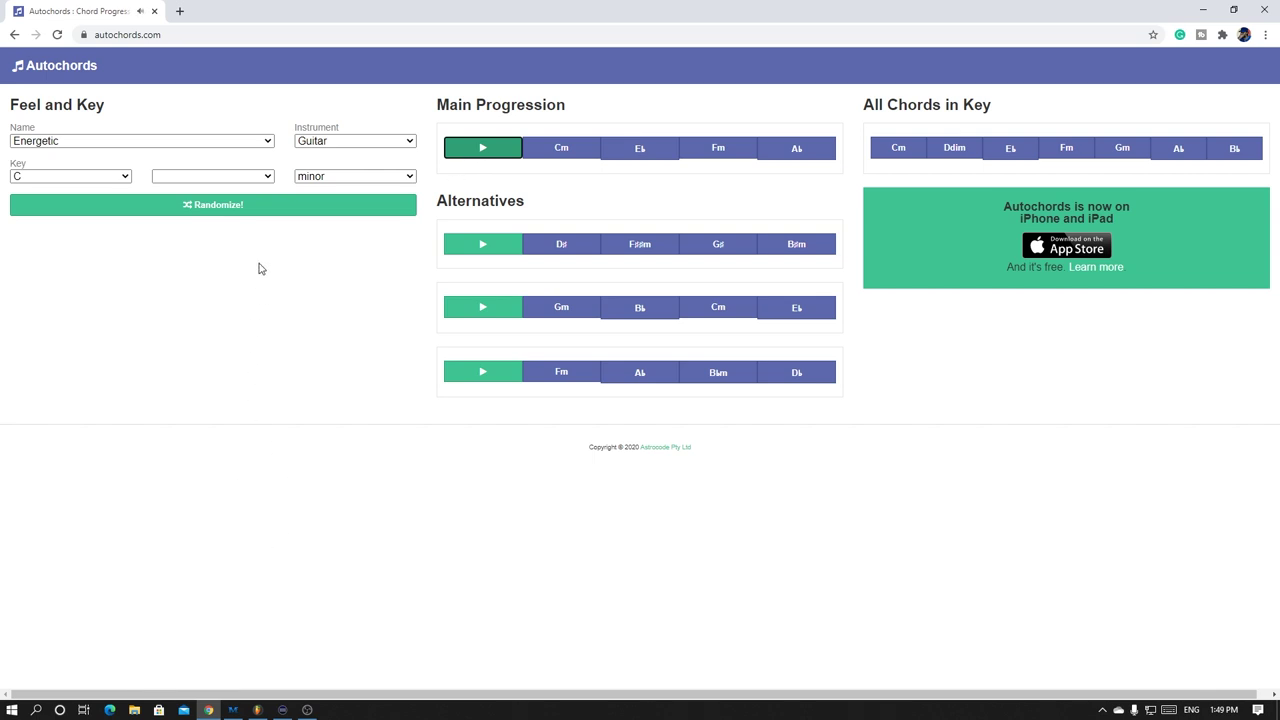
- Generate another random progression and play its main progression, first as generated and again with the instrument set to Guitar
{"action": "left_click", "coordinate": [263, 206]}
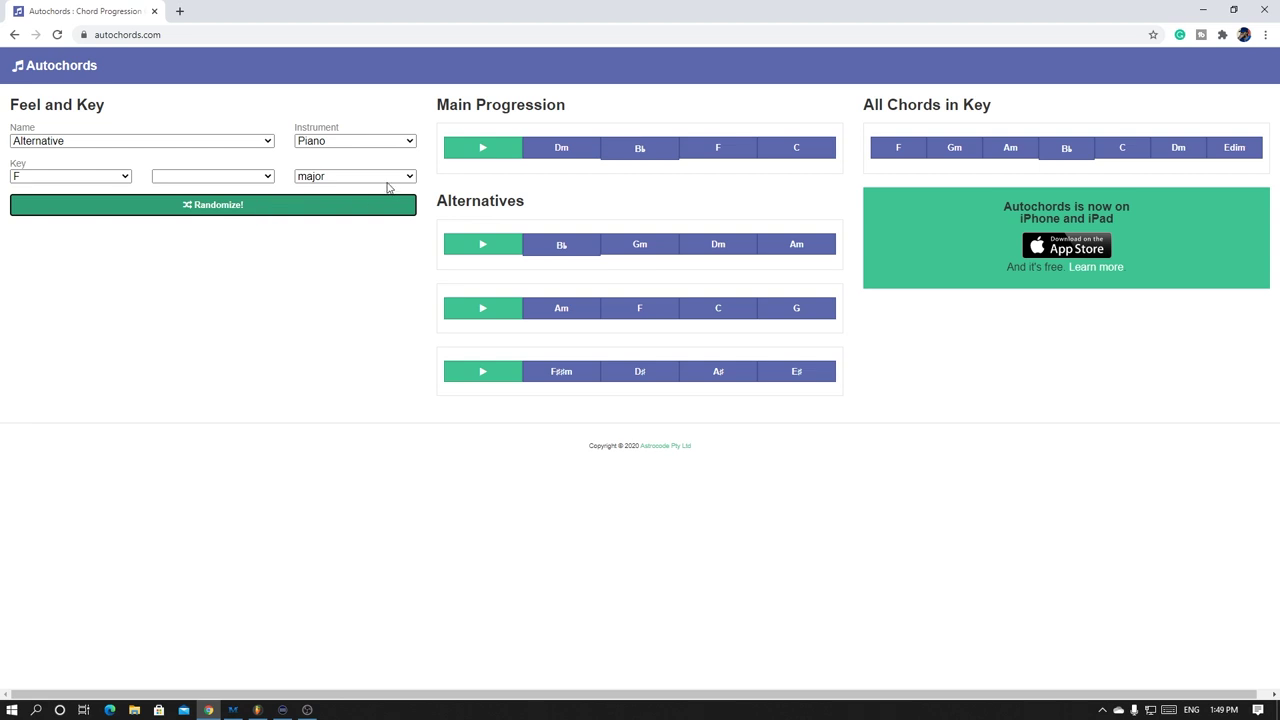
{"action": "left_click", "coordinate": [476, 150]}
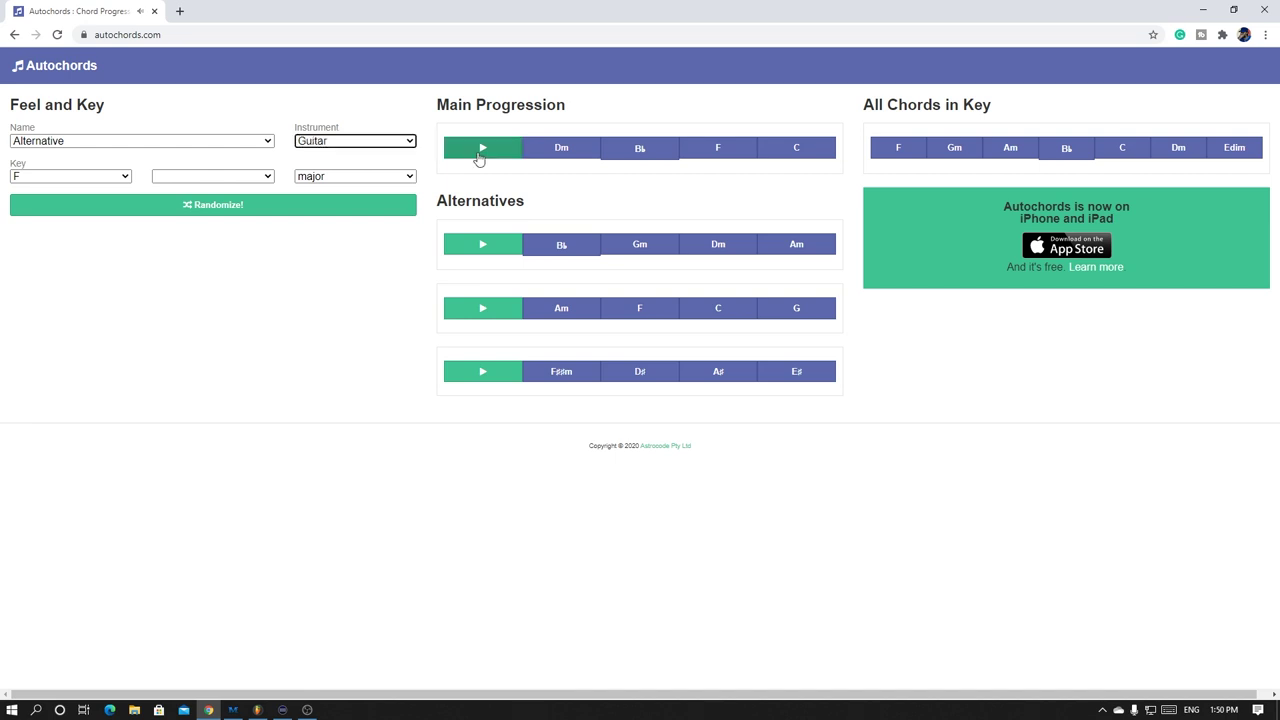
{"action": "left_click", "coordinate": [478, 154]}
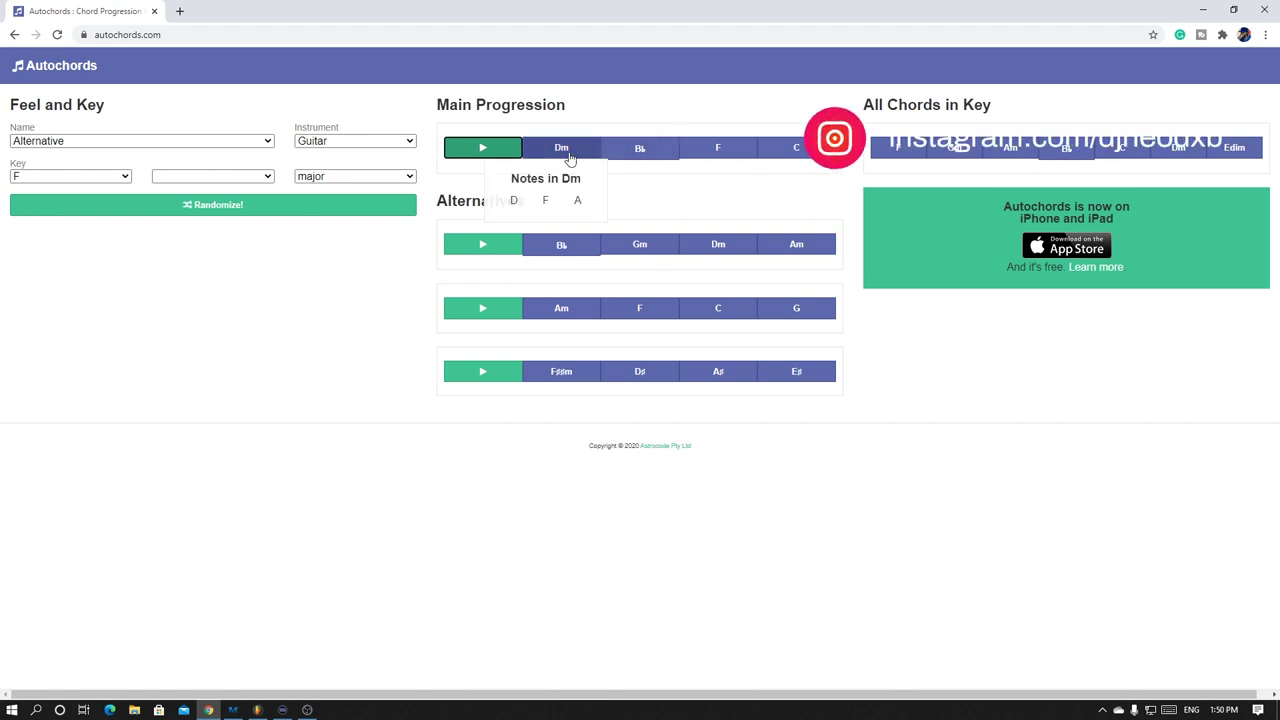
- Switch to FL Studio and open the piano roll of the FL Keys channel
{"action": "left_click", "coordinate": [258, 710]}
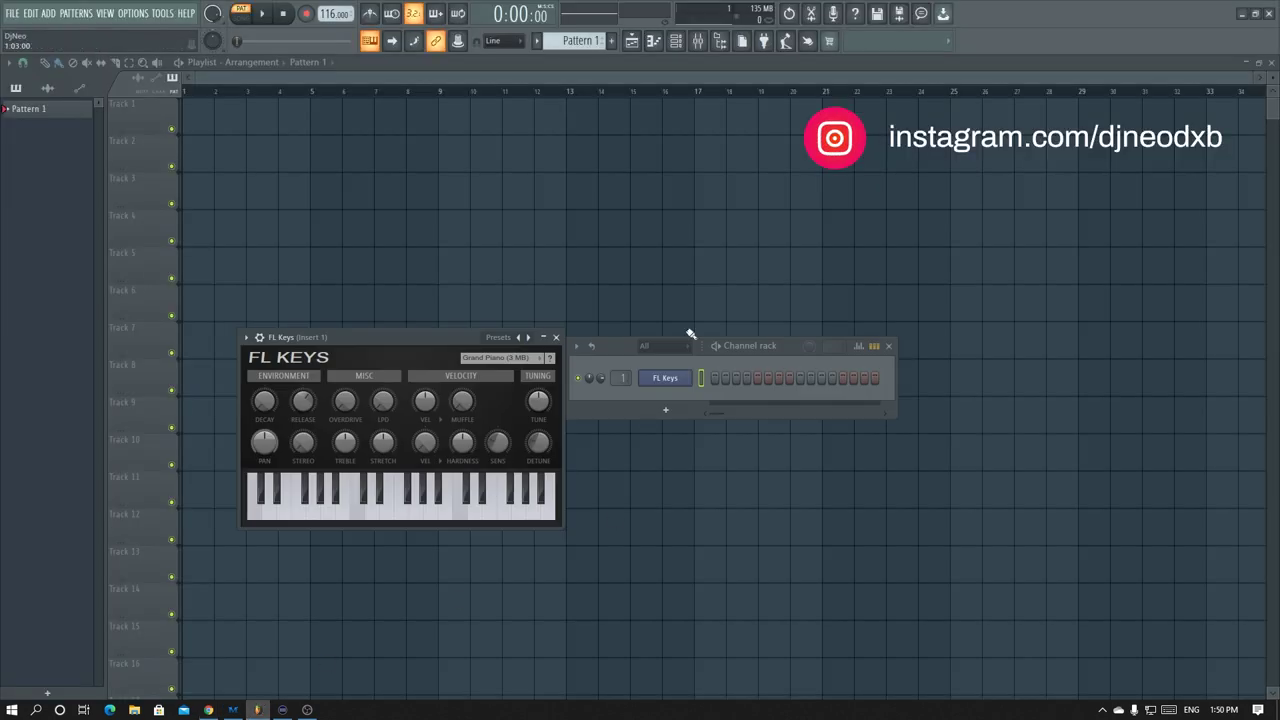
{"action": "right_click", "coordinate": [658, 381]}
{"action": "left_click", "coordinate": [746, 378]}
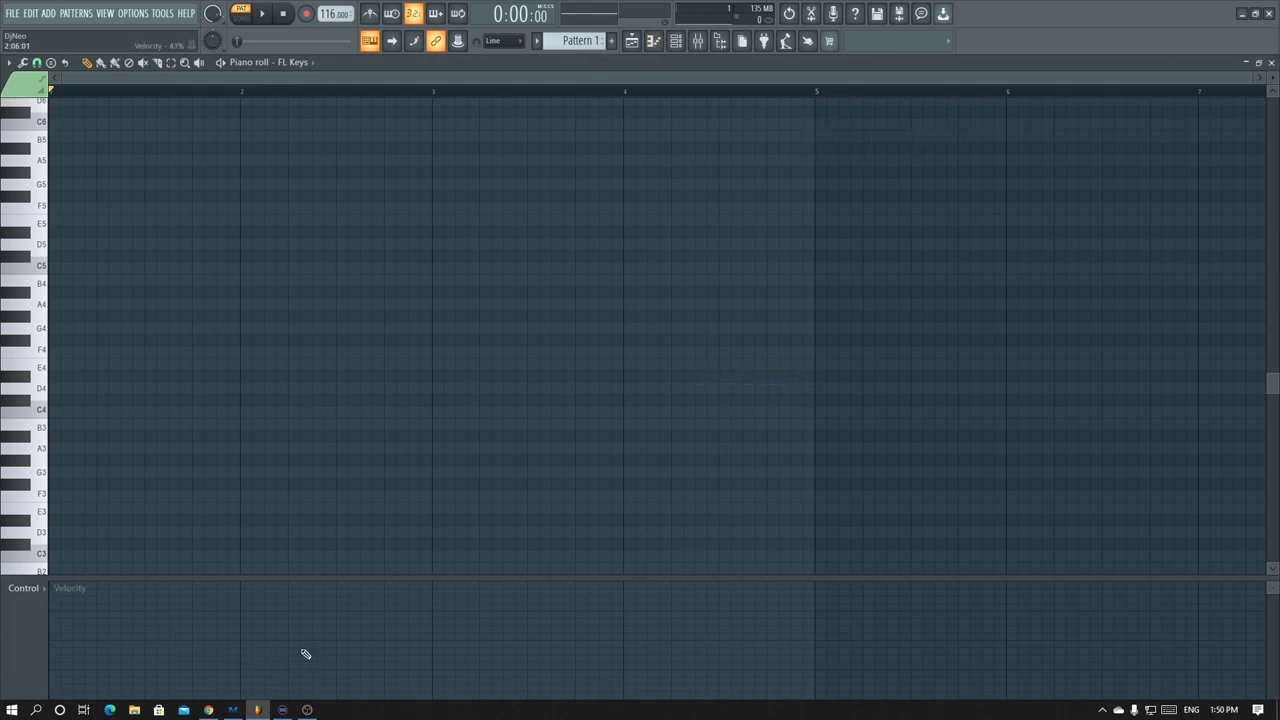
- Look up the Dm chord's notes on Autochords and enter D4, F4 and A4 as one-bar notes in bar 1 of the FL Studio piano roll
{"action": "left_click", "coordinate": [208, 710]}
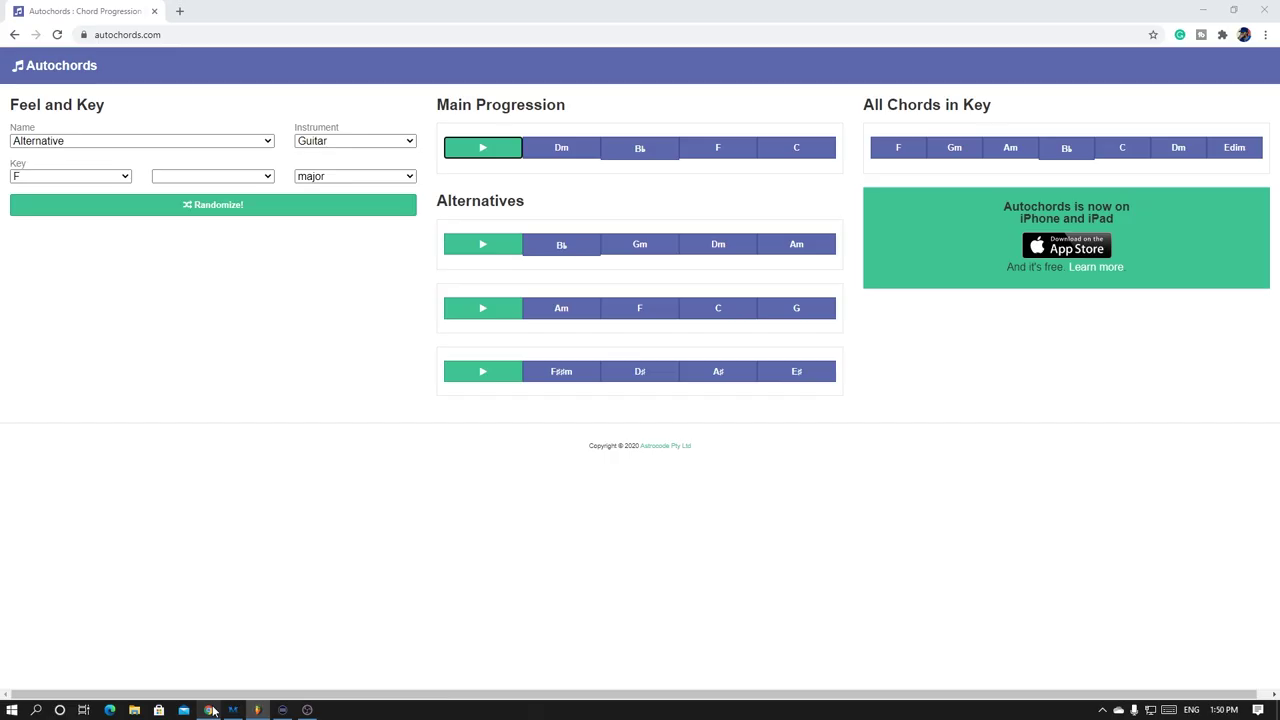
{"action": "mouse_move", "coordinate": [573, 155]}
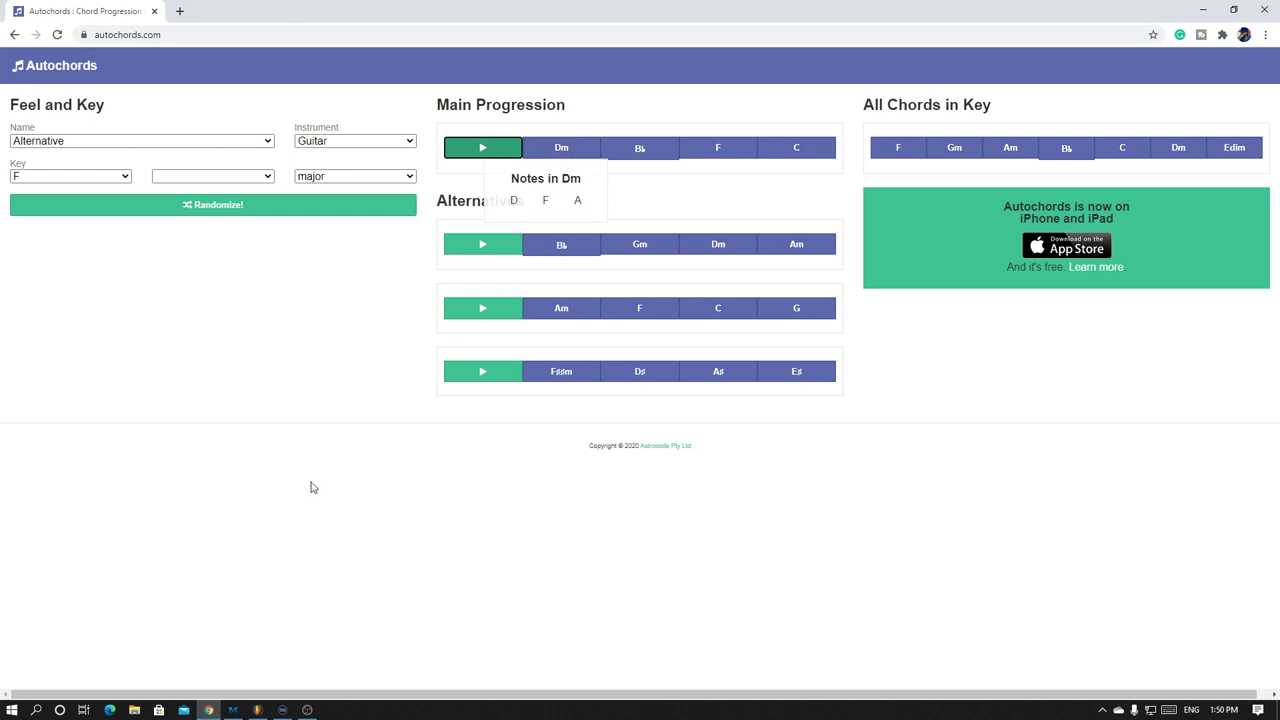
{"action": "left_click", "coordinate": [257, 710]}
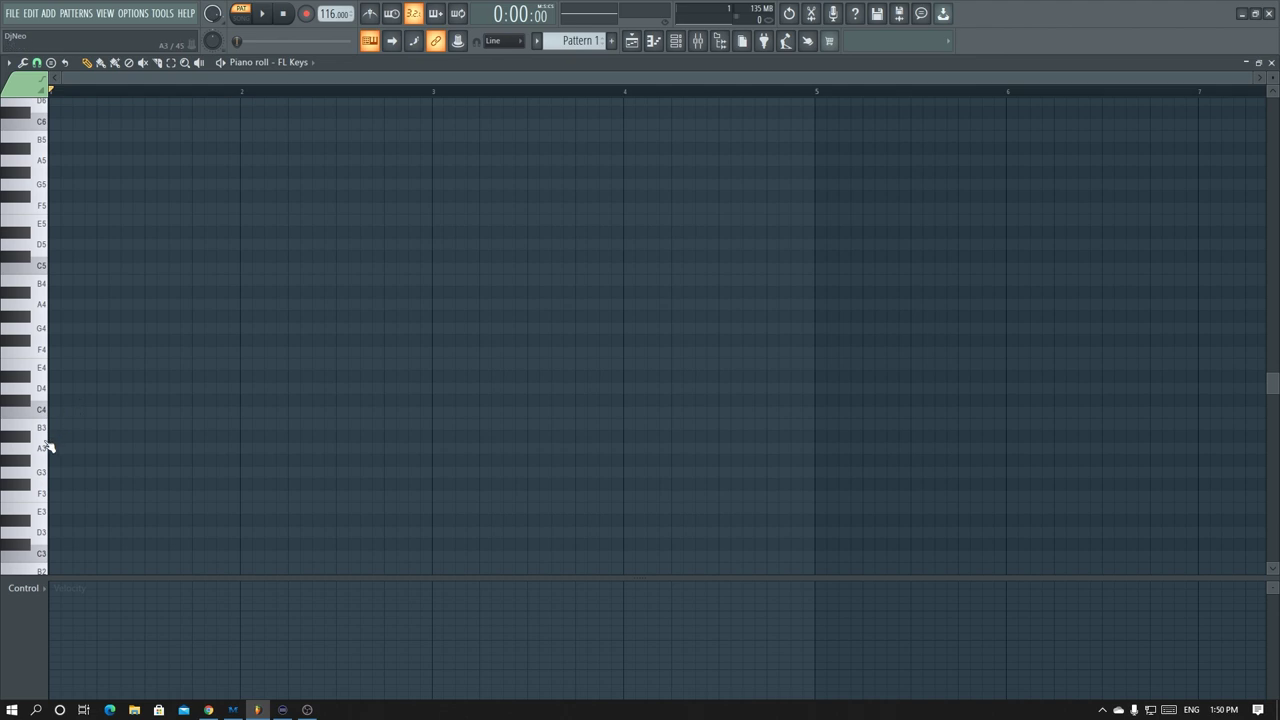
{"action": "left_click", "coordinate": [42, 533]}
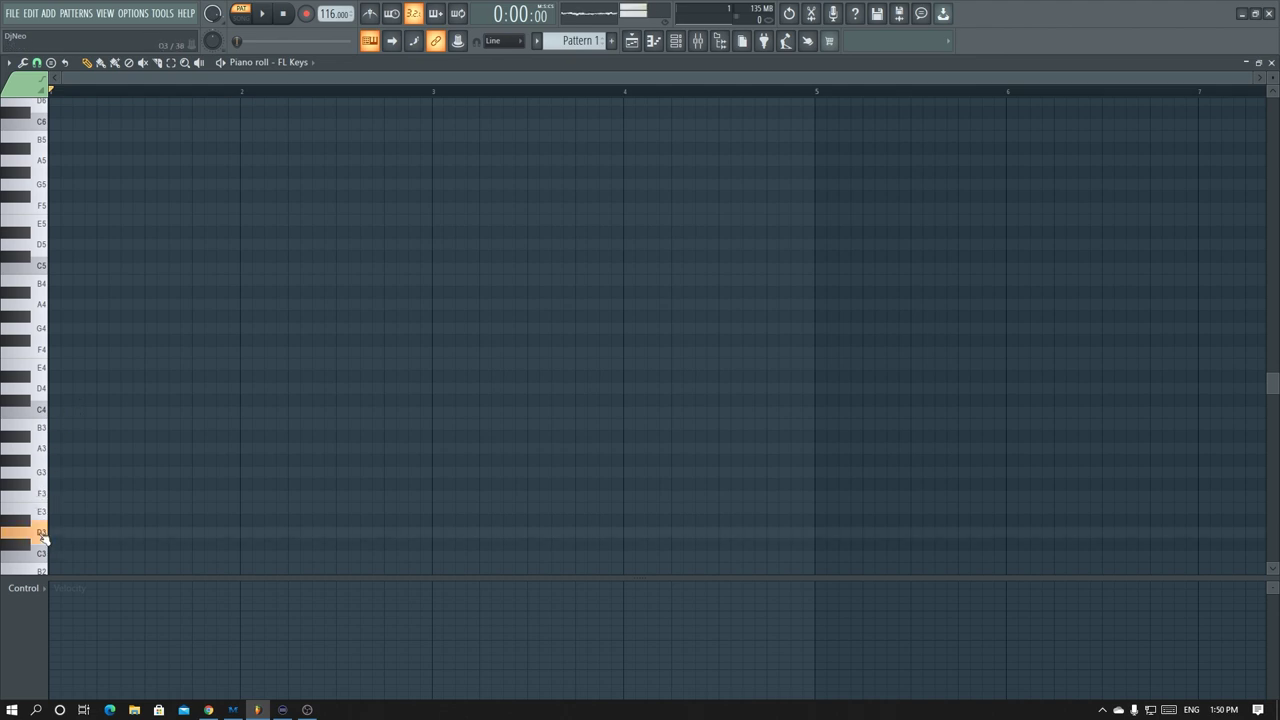
{"action": "left_click", "coordinate": [44, 390]}
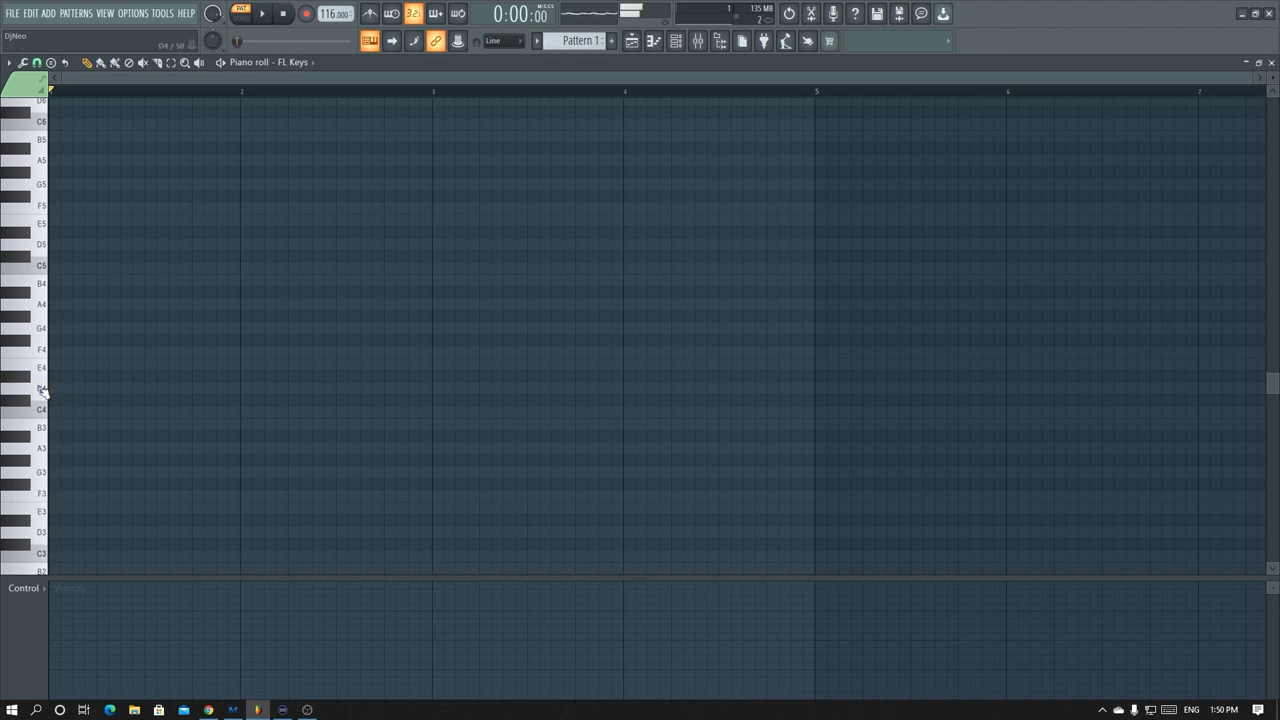
{"action": "left_click", "coordinate": [44, 390]}
{"action": "left_click", "coordinate": [55, 391]}
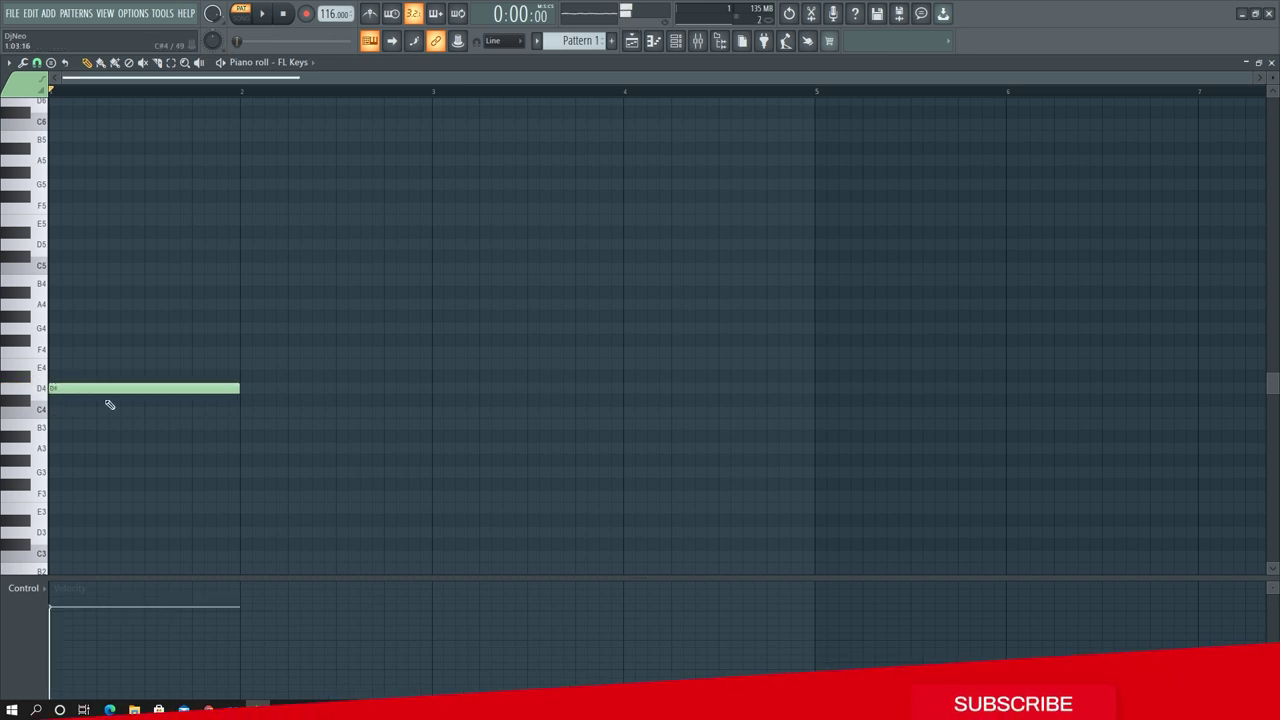
{"action": "left_click", "coordinate": [55, 352]}
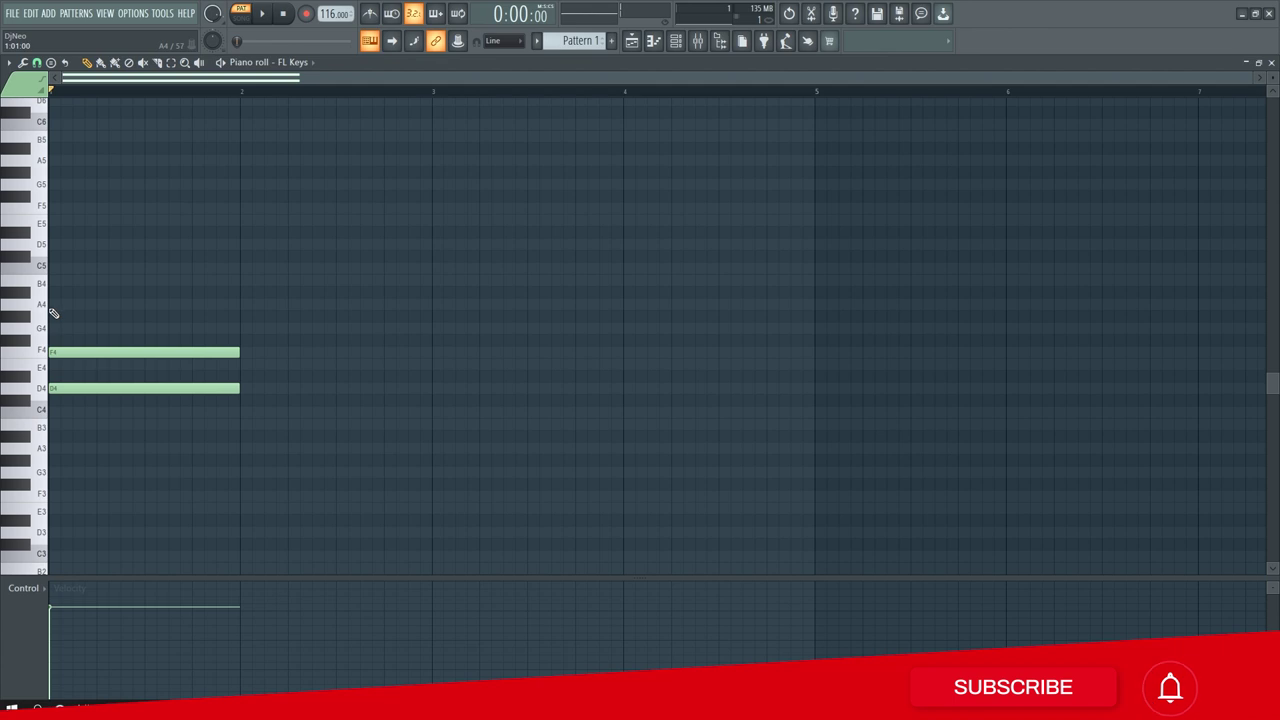
{"action": "left_click", "coordinate": [52, 304]}
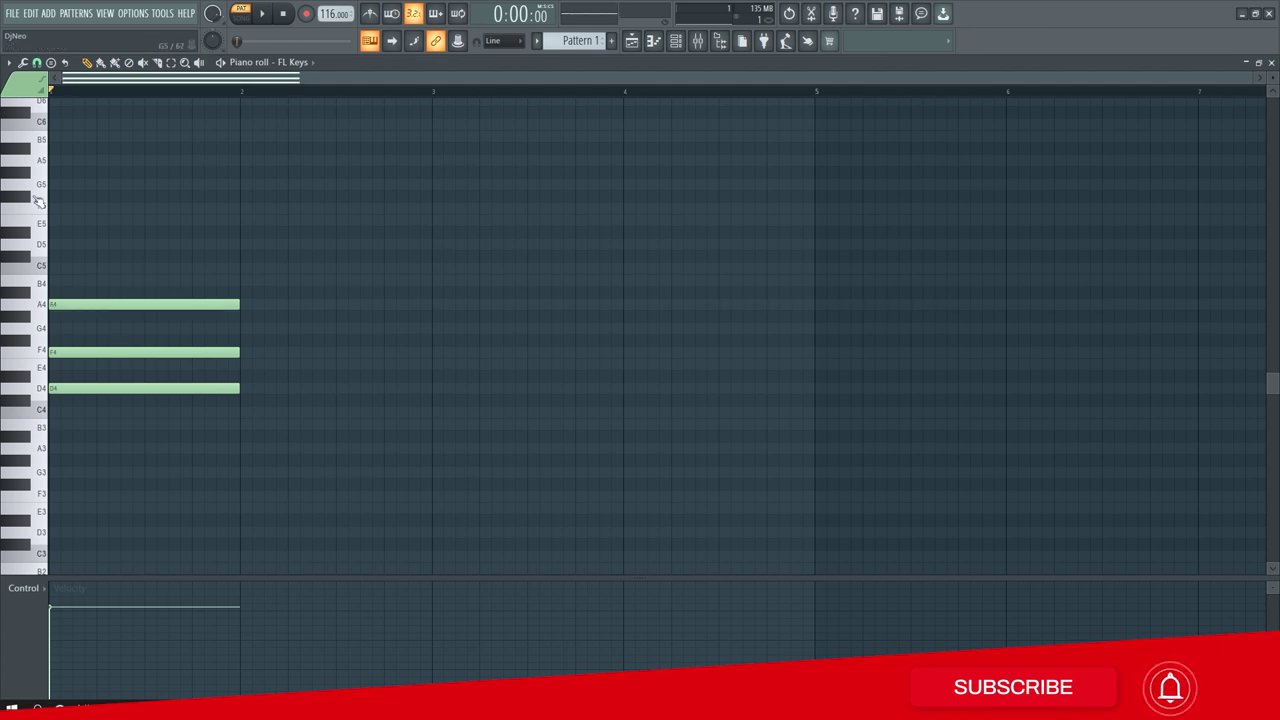
- Play back the chord in bar 1, stop playback and set the project tempo to 115
{"action": "key", "text": "space"}
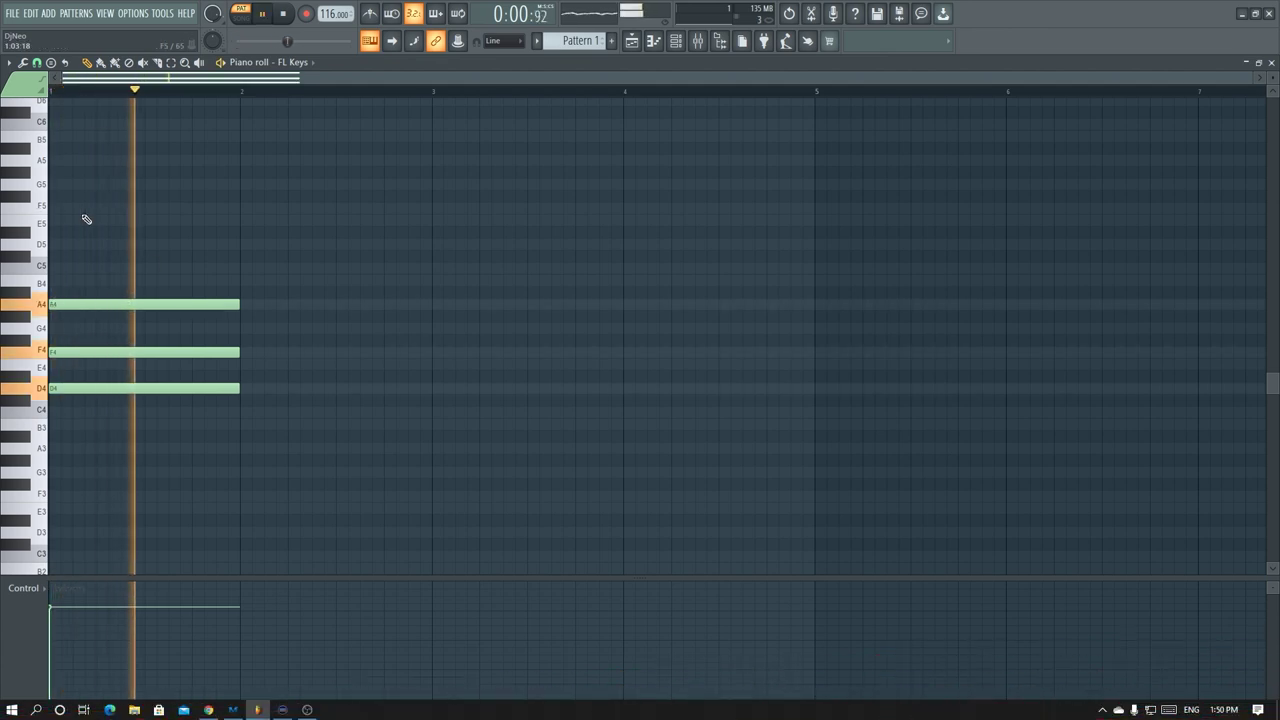
{"action": "key", "text": "space"}
{"action": "left_click_drag", "start_coordinate": [326, 18], "coordinate": [314, 280]}
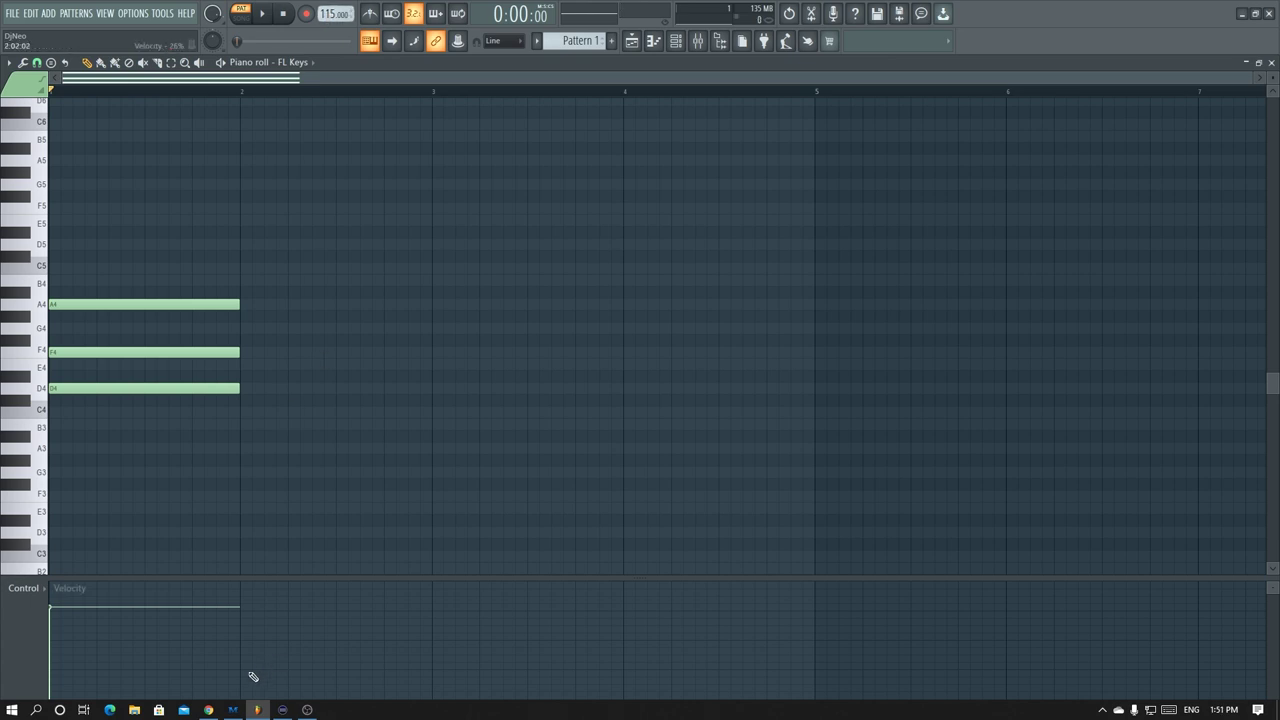
- Look up the B♭ chord's notes on Autochords and build it in FL Studio's bar 2 from A#4 plus D5 and F5 moved down an octave
{"action": "left_click", "coordinate": [208, 710]}
{"action": "mouse_move", "coordinate": [641, 150]}
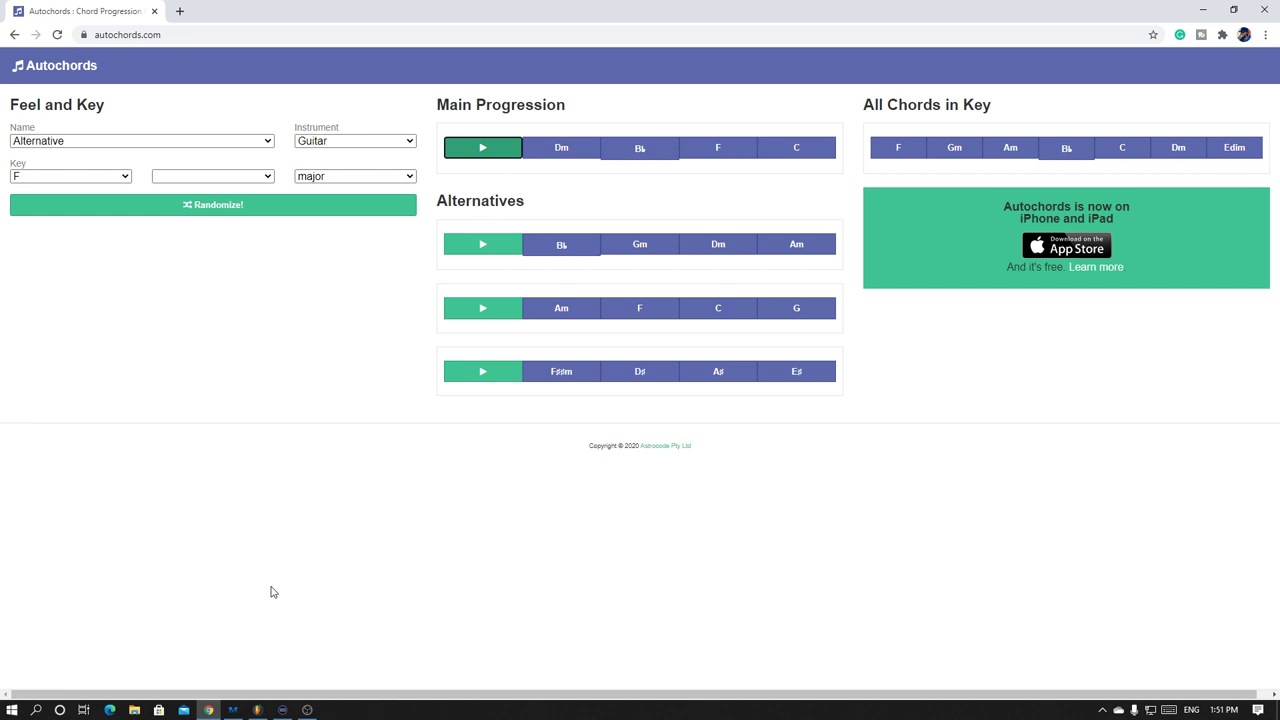
{"action": "left_click", "coordinate": [257, 710]}
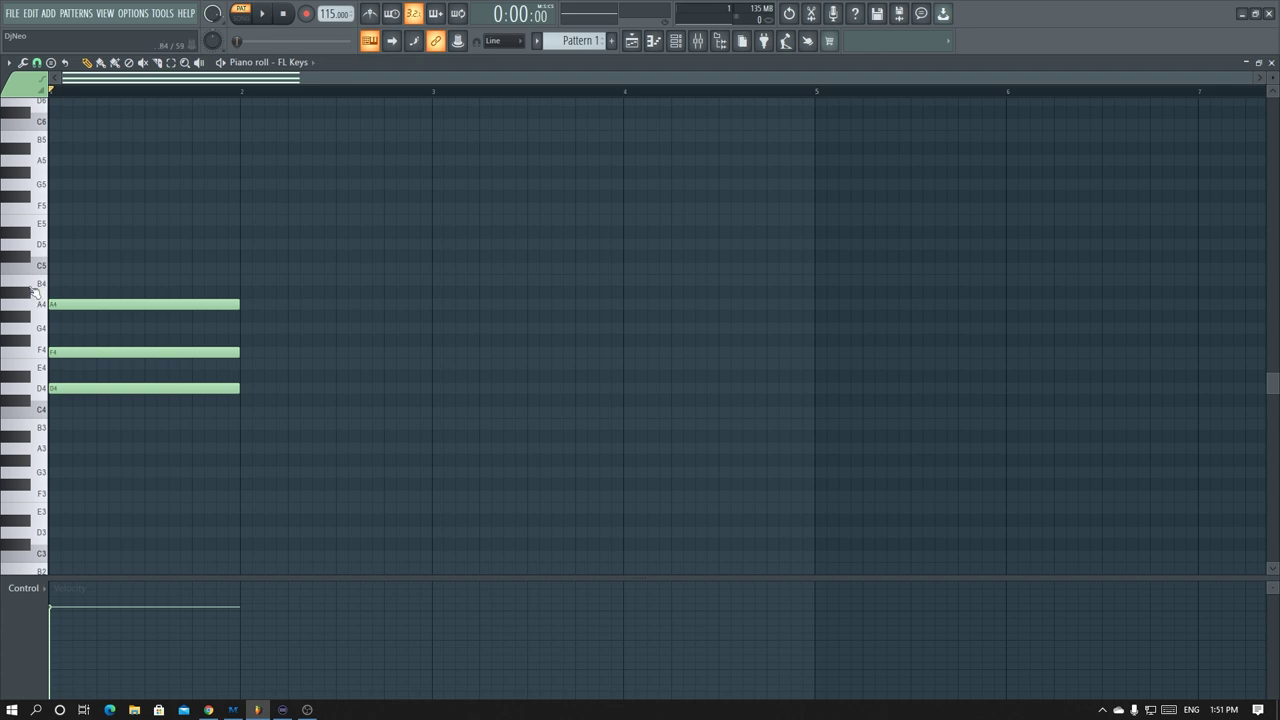
{"action": "left_click", "coordinate": [245, 298]}
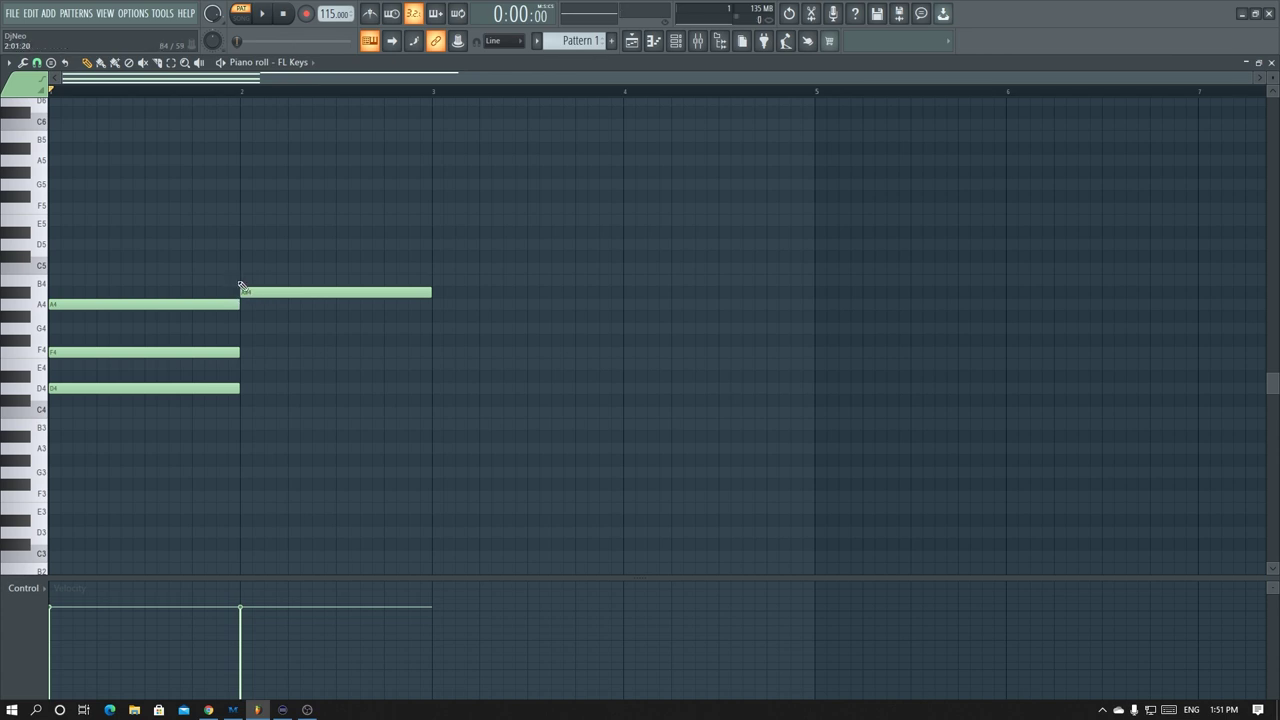
{"action": "left_click", "coordinate": [208, 710]}
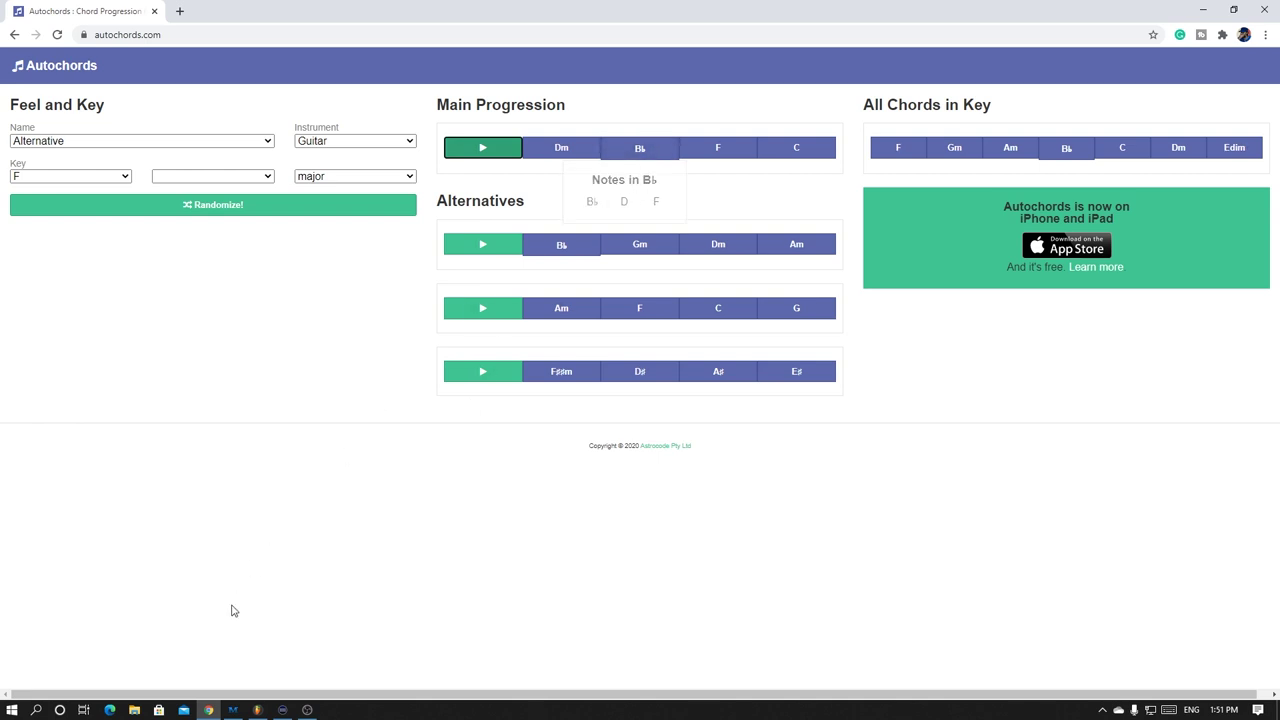
{"action": "left_click", "coordinate": [258, 710]}
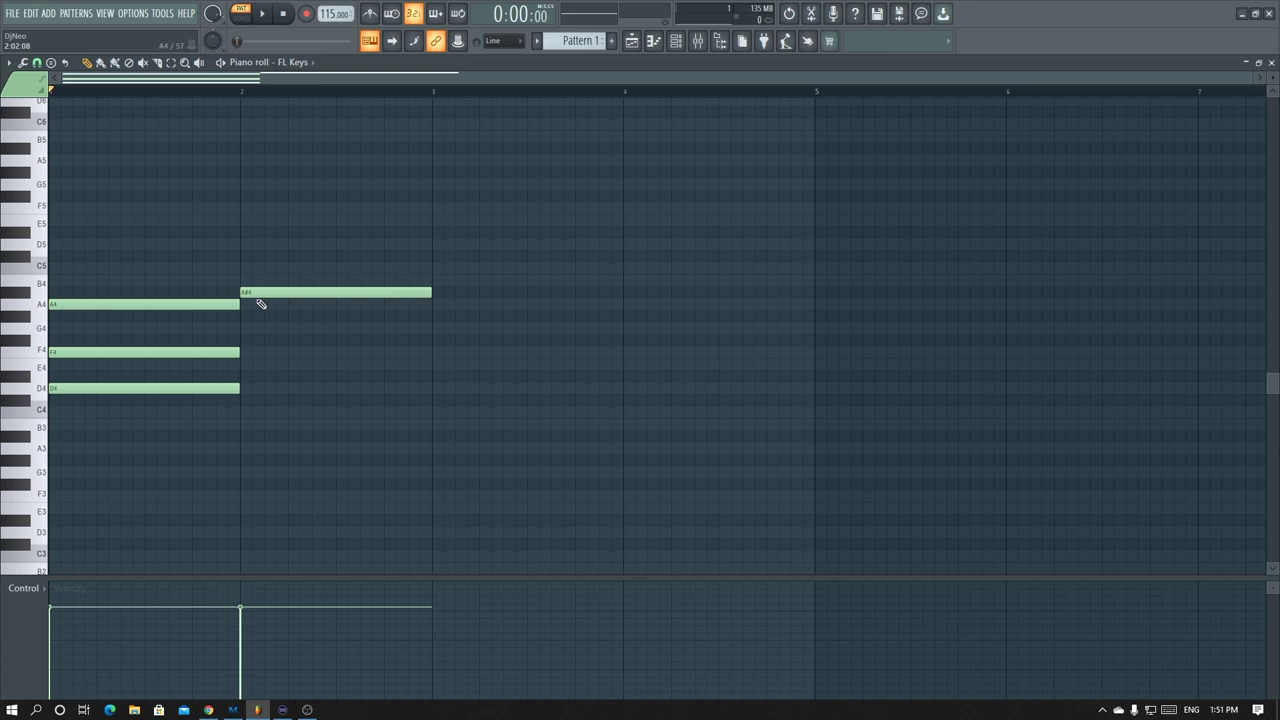
{"action": "left_click", "coordinate": [244, 245]}
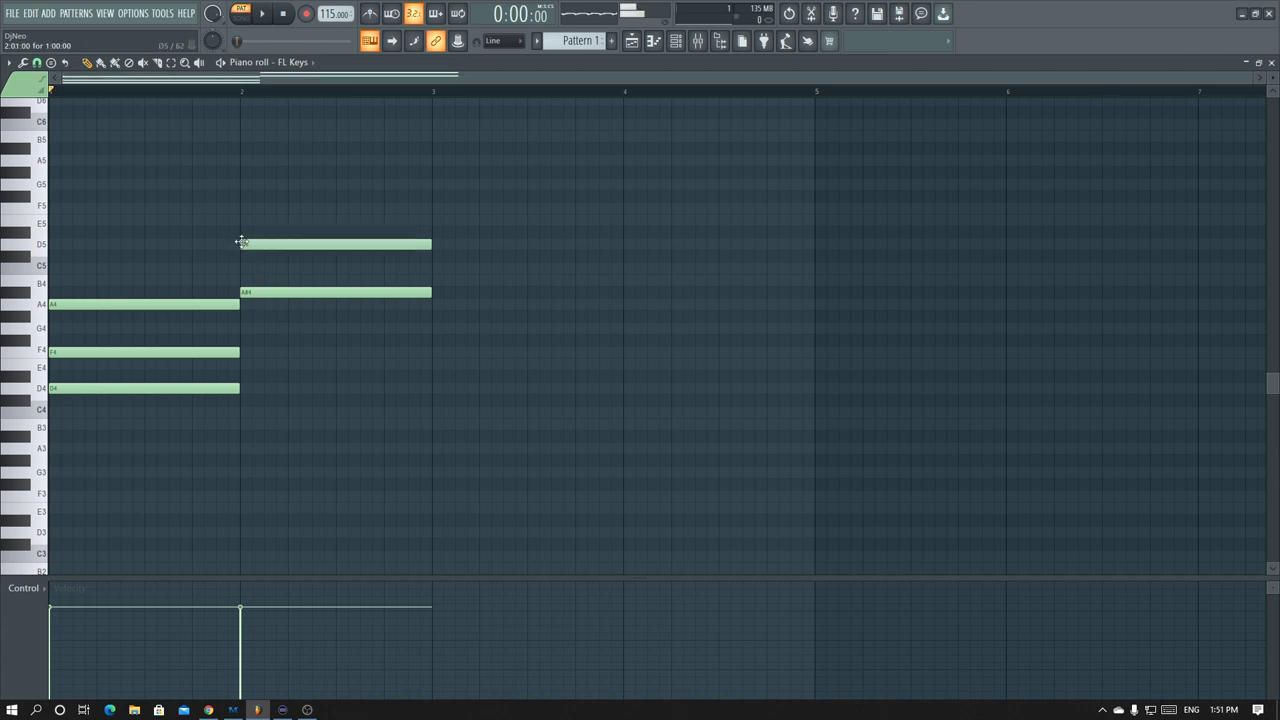
{"action": "left_click", "coordinate": [246, 208]}
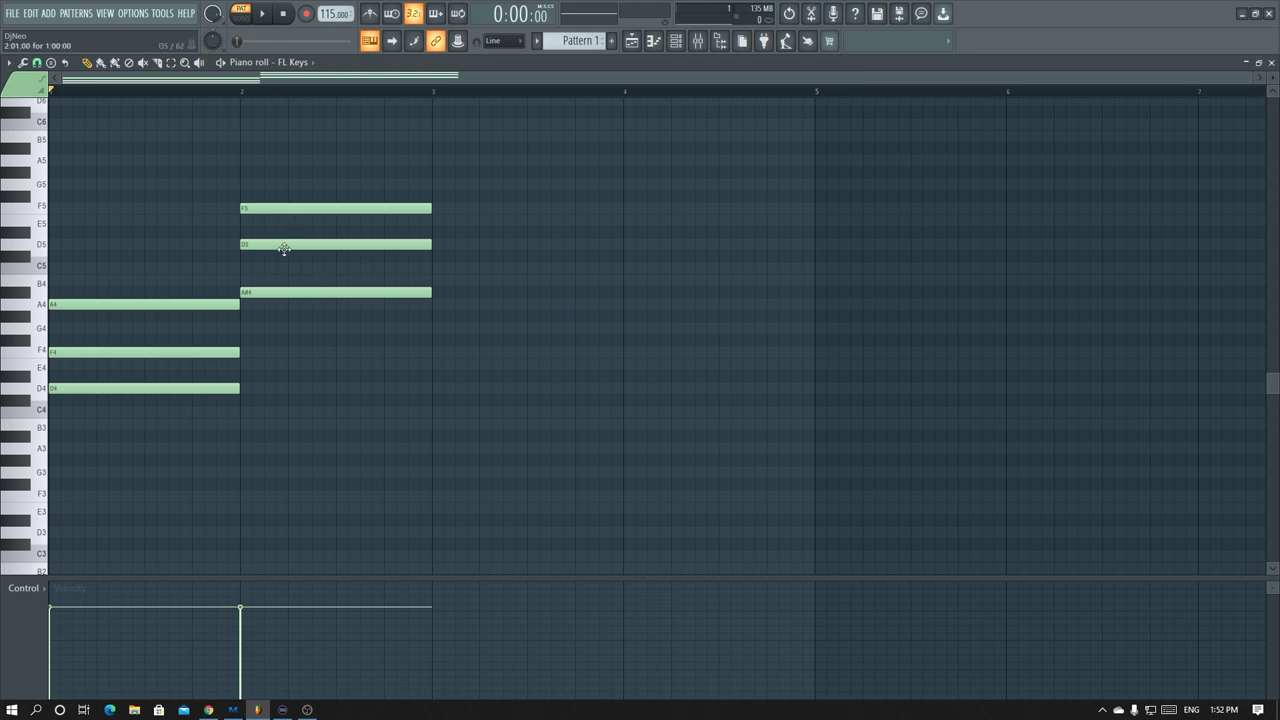
{"action": "left_click_drag", "start_coordinate": [287, 247], "coordinate": [288, 396]}
{"action": "left_click_drag", "start_coordinate": [287, 209], "coordinate": [289, 357]}
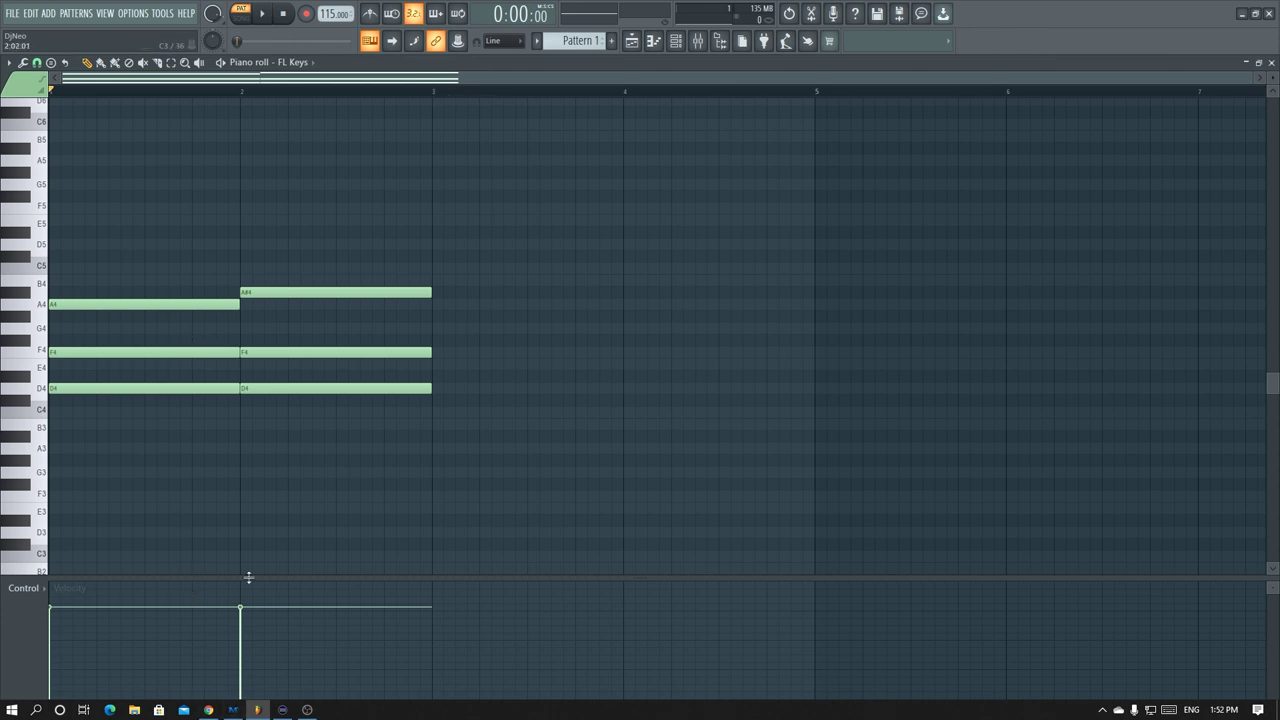
- Look up the F chord's notes on Autochords and enter F4, A4 and C5 as one-bar notes in bar 3 of the FL Studio piano roll
{"action": "left_click", "coordinate": [208, 710]}
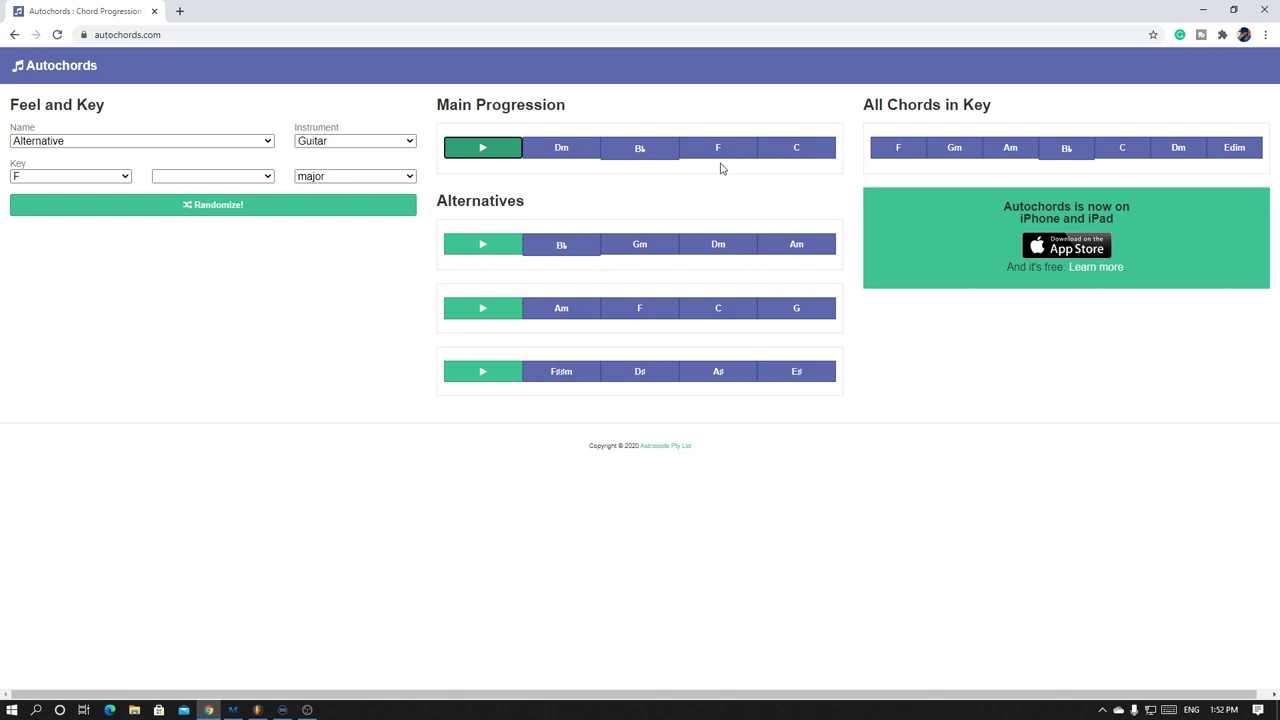
{"action": "mouse_move", "coordinate": [723, 158]}
{"action": "left_click", "coordinate": [257, 710]}
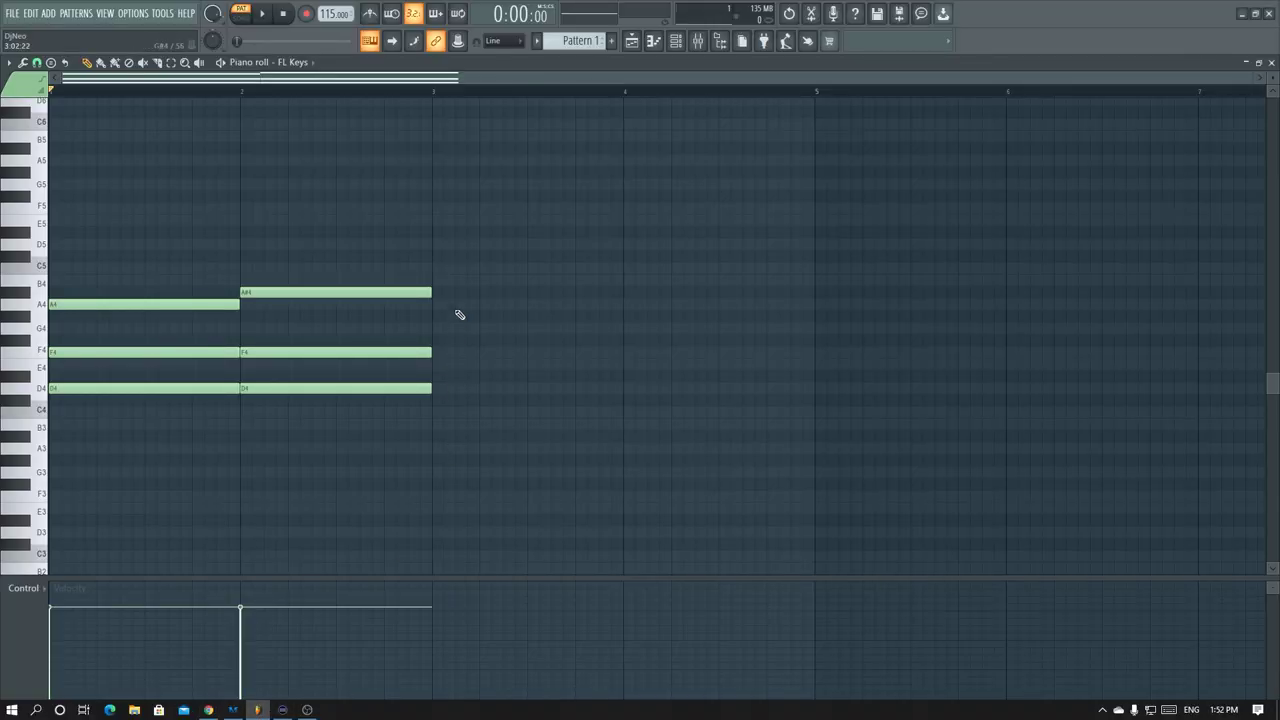
{"action": "left_click", "coordinate": [436, 354]}
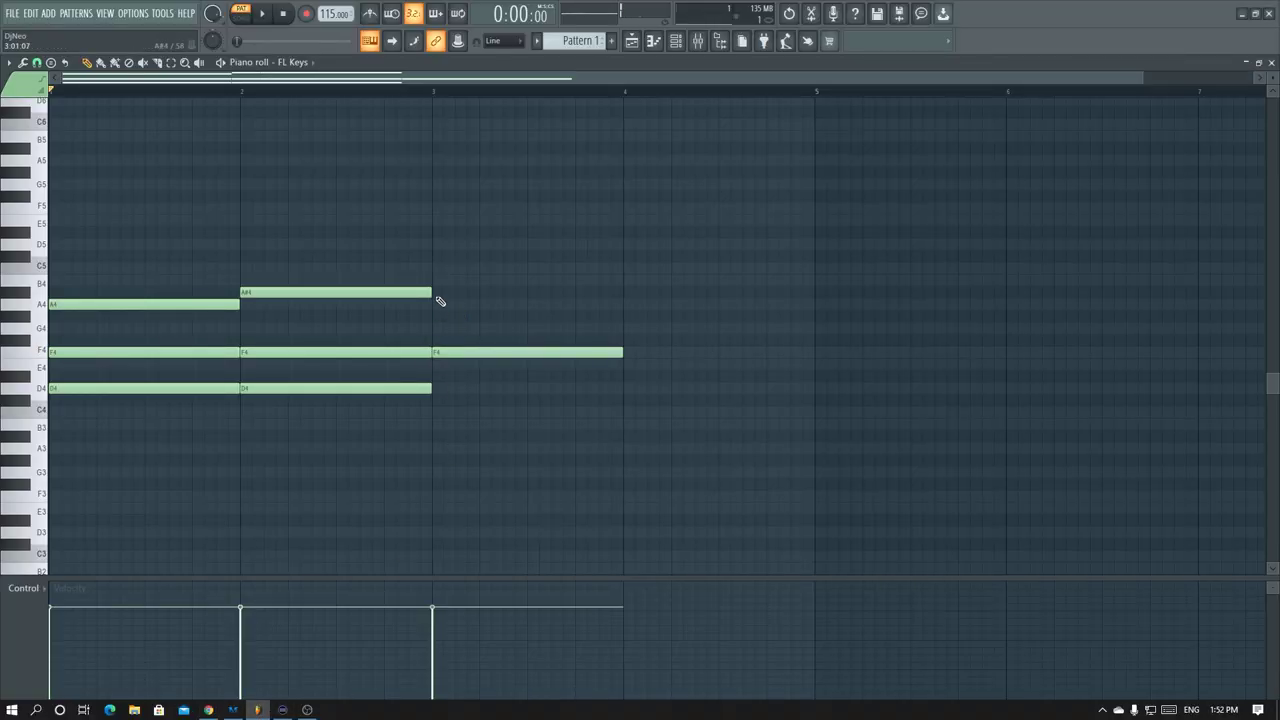
{"action": "left_click", "coordinate": [437, 305]}
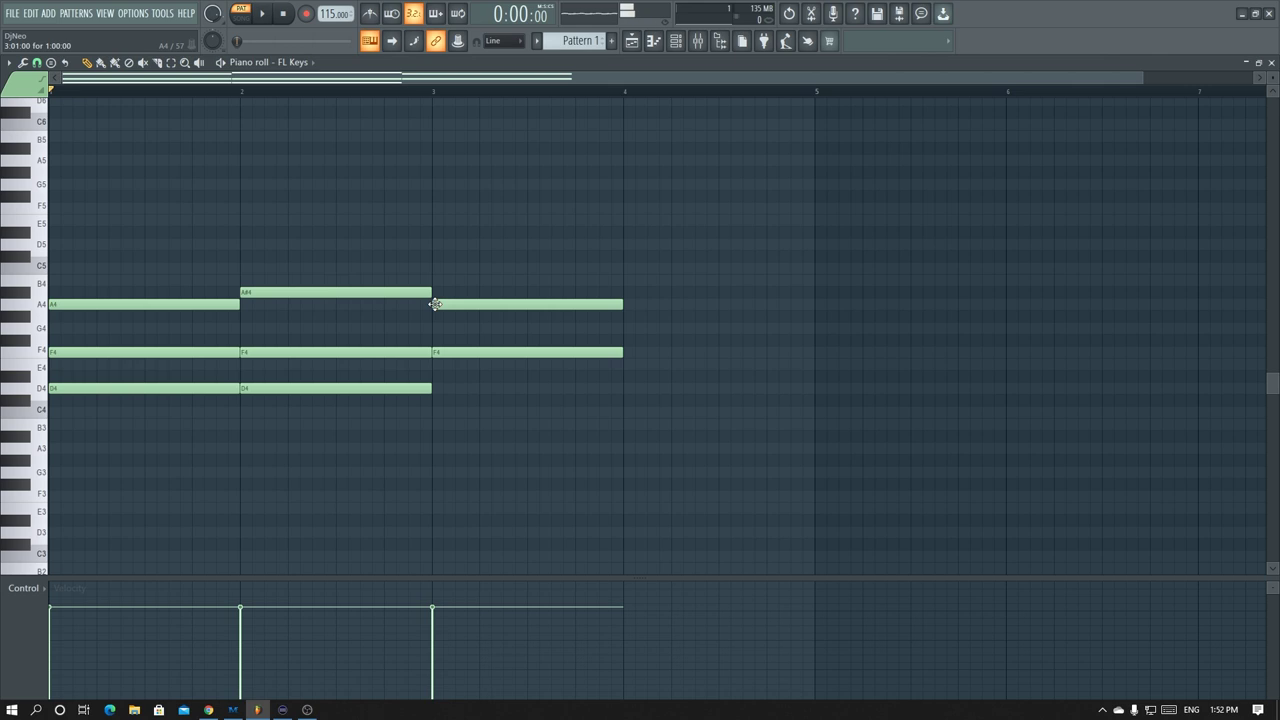
{"action": "left_click", "coordinate": [436, 269]}
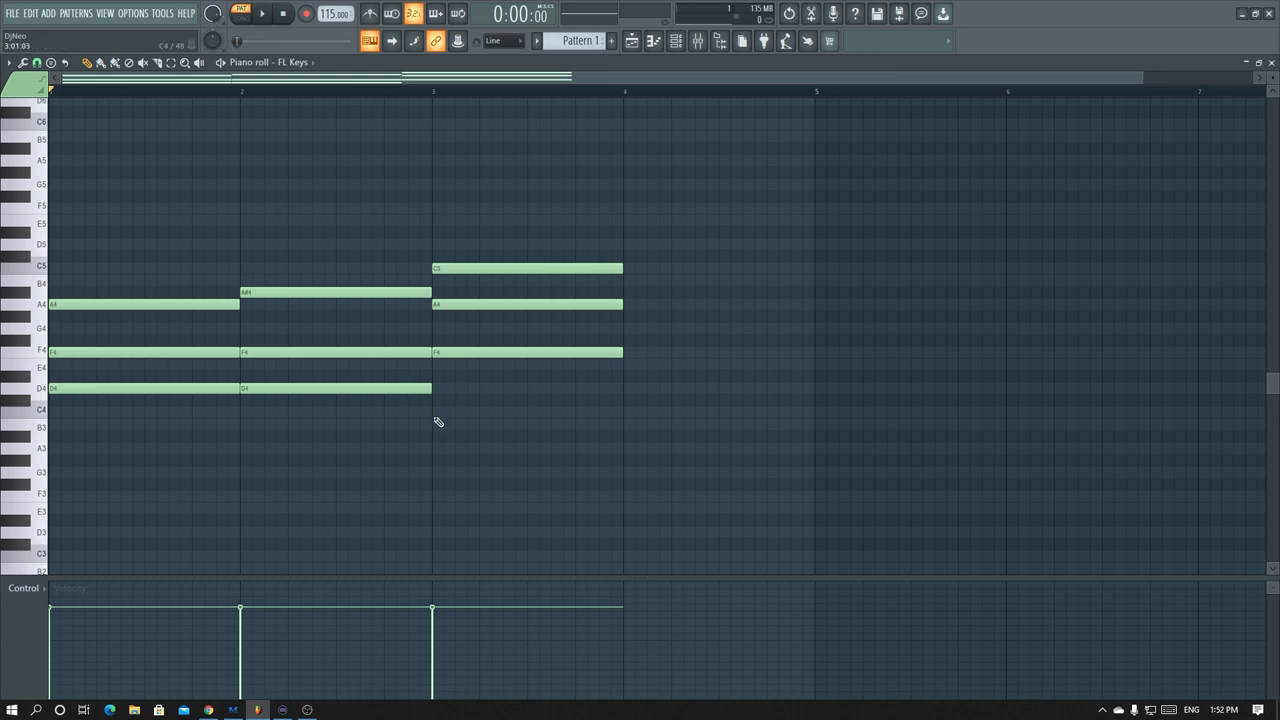
- Look up the C chord's notes on Autochords and build it in FL Studio's bar 4 from C5 plus E5 and G5 moved down an octave
{"action": "left_click", "coordinate": [208, 710]}
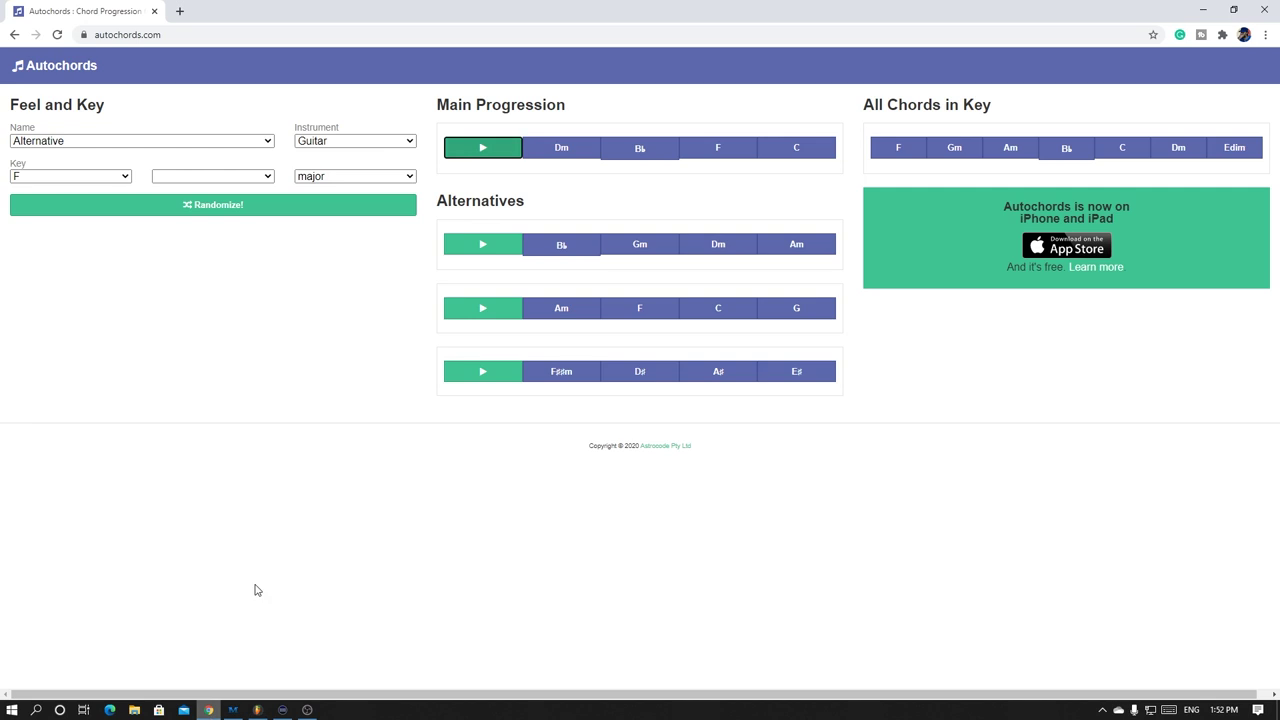
{"action": "mouse_move", "coordinate": [797, 157]}
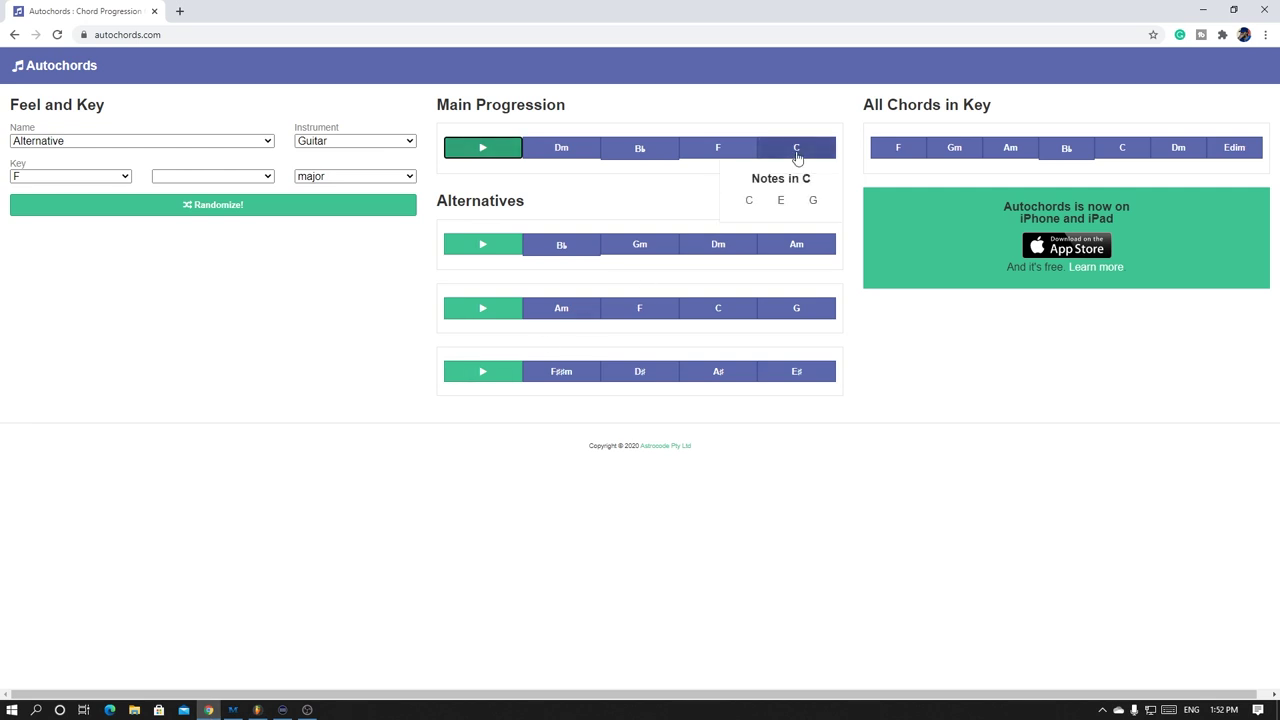
{"action": "left_click", "coordinate": [257, 710]}
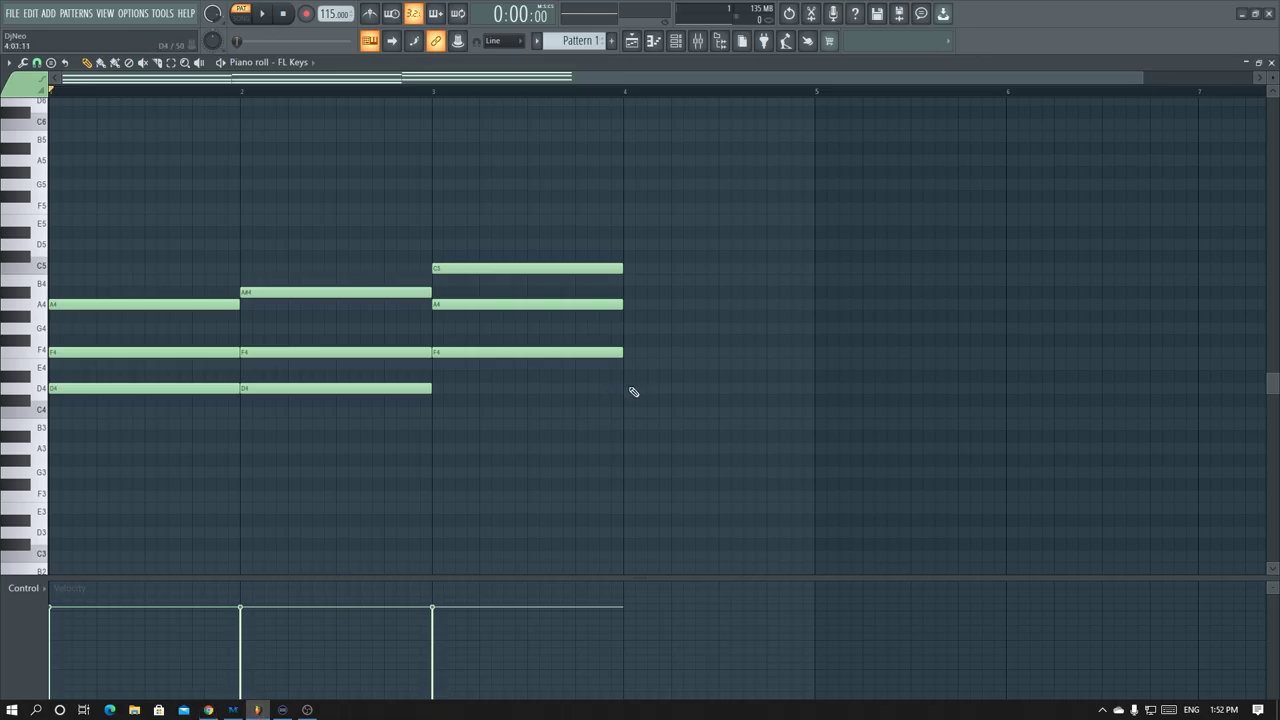
{"action": "left_click", "coordinate": [629, 268]}
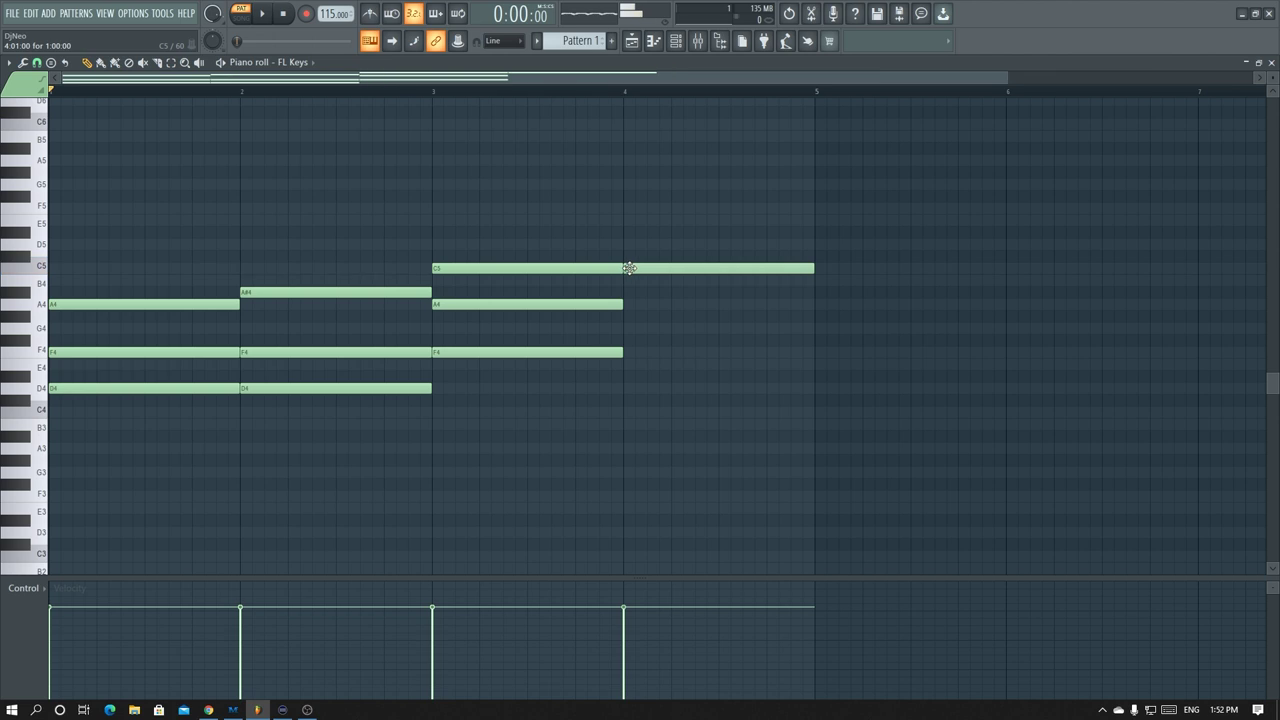
{"action": "left_click", "coordinate": [627, 221]}
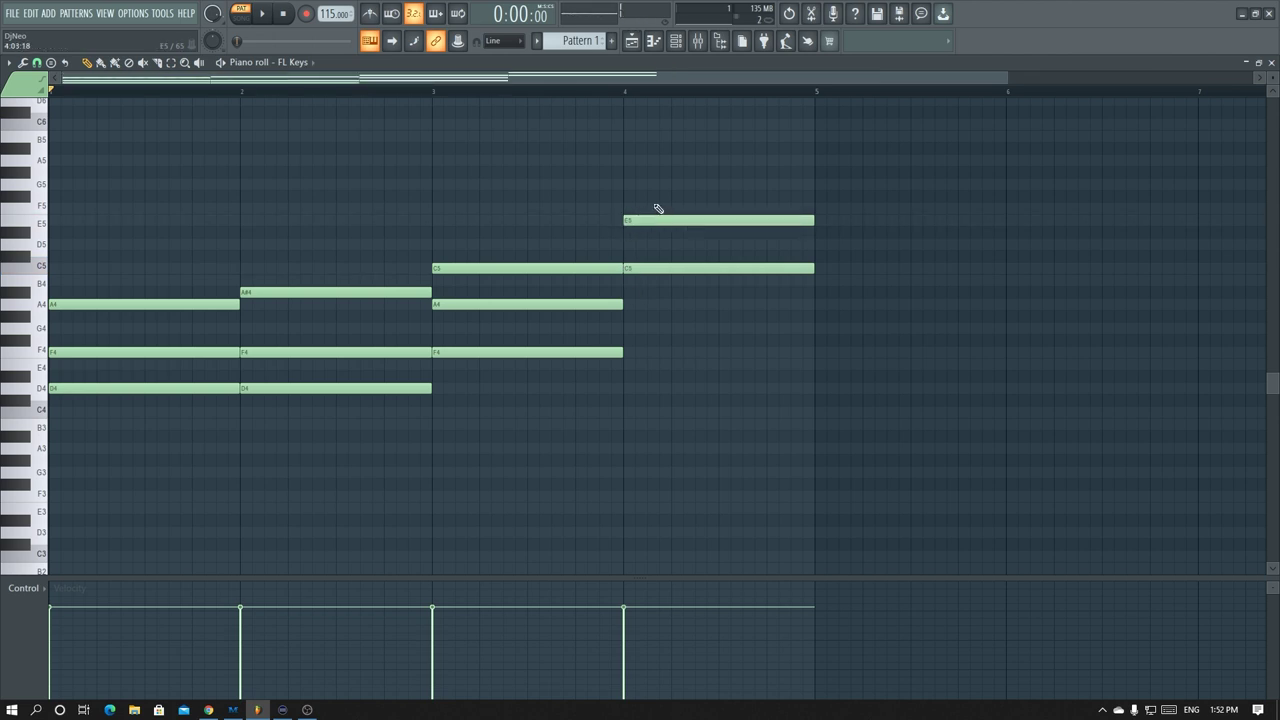
{"action": "left_click", "coordinate": [630, 185]}
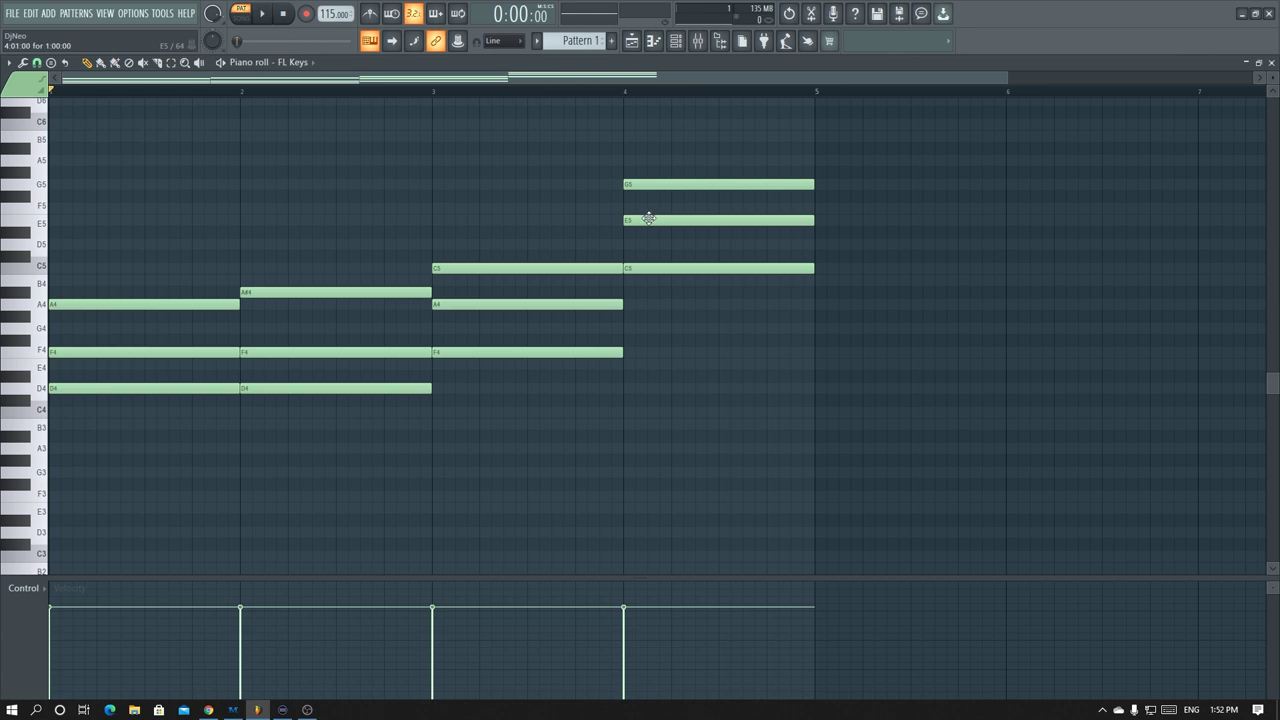
{"action": "left_click_drag", "start_coordinate": [649, 218], "coordinate": [645, 364]}
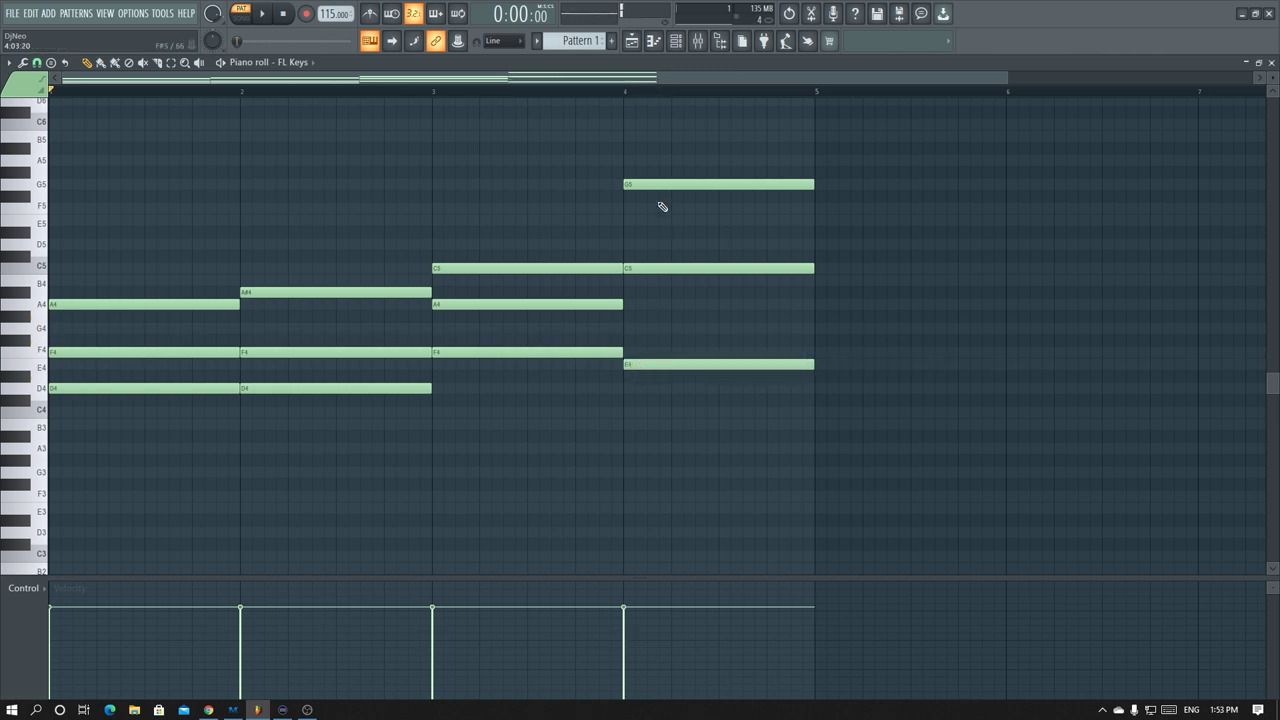
{"action": "left_click_drag", "start_coordinate": [660, 186], "coordinate": [660, 332]}
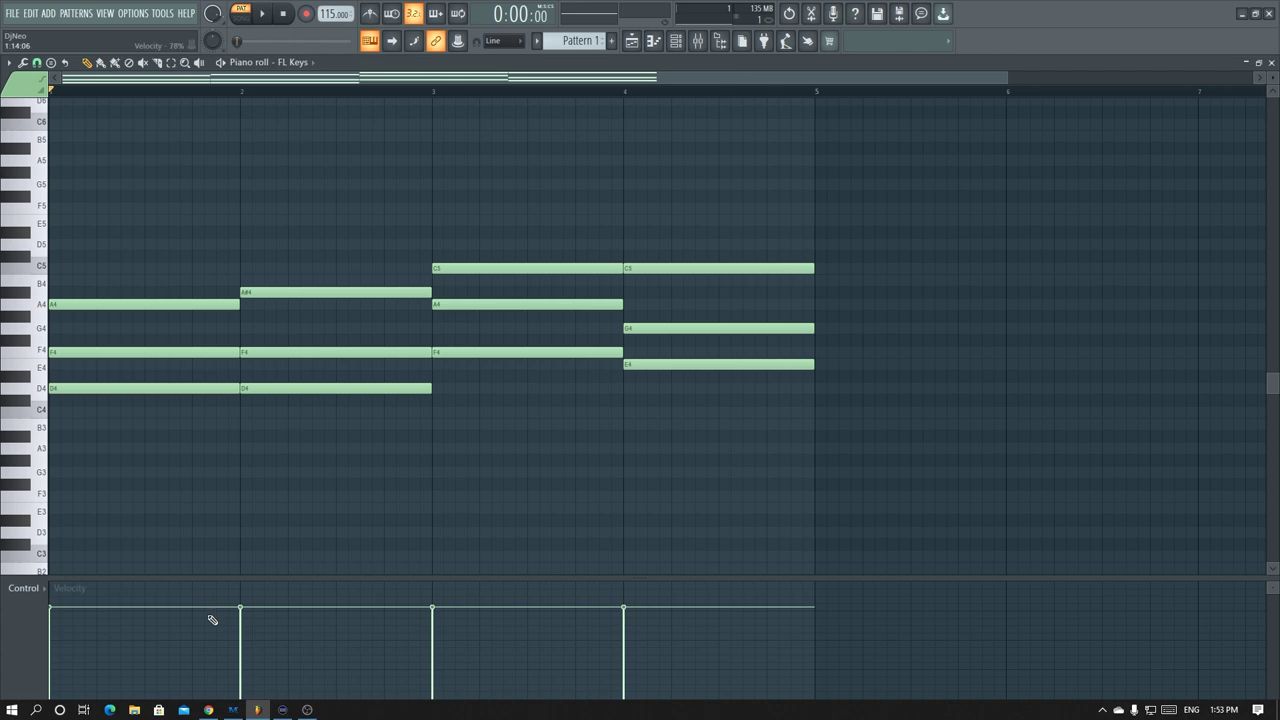
- Review the main progression on Autochords, switch back to FL Studio and play the four-bar chord pattern through once
{"action": "left_click", "coordinate": [208, 710]}
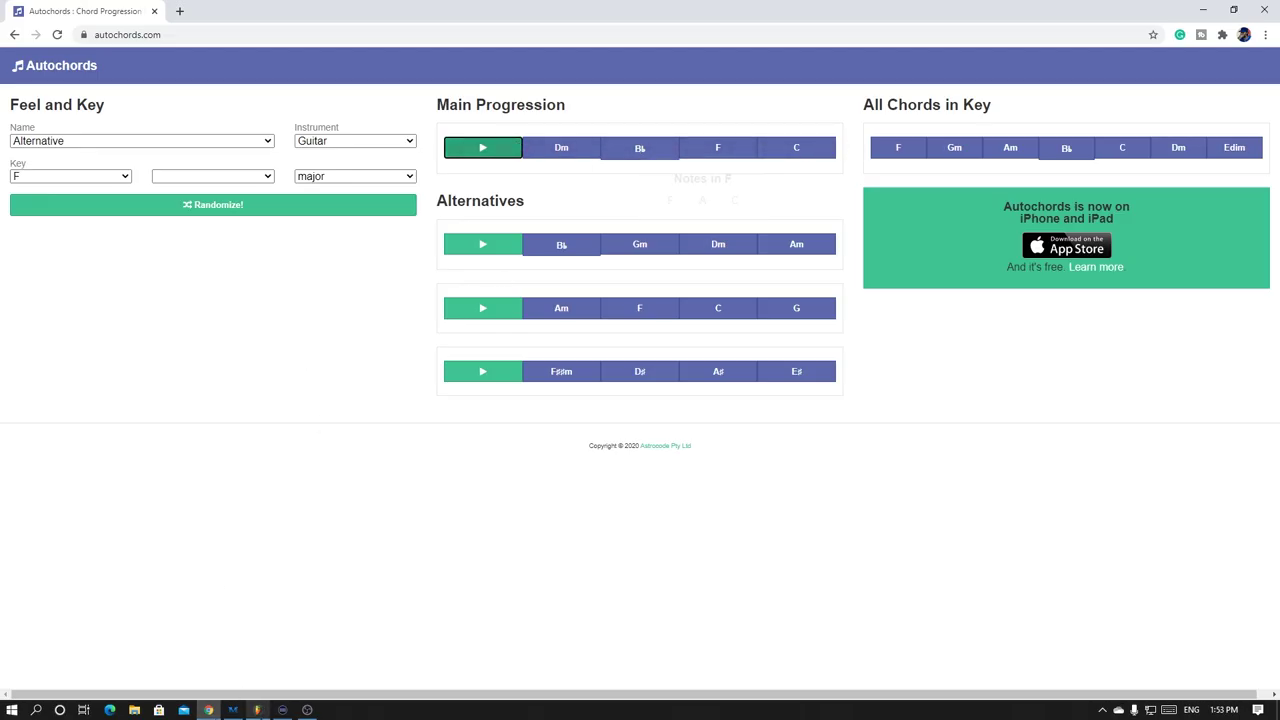
{"action": "left_click", "coordinate": [257, 710]}
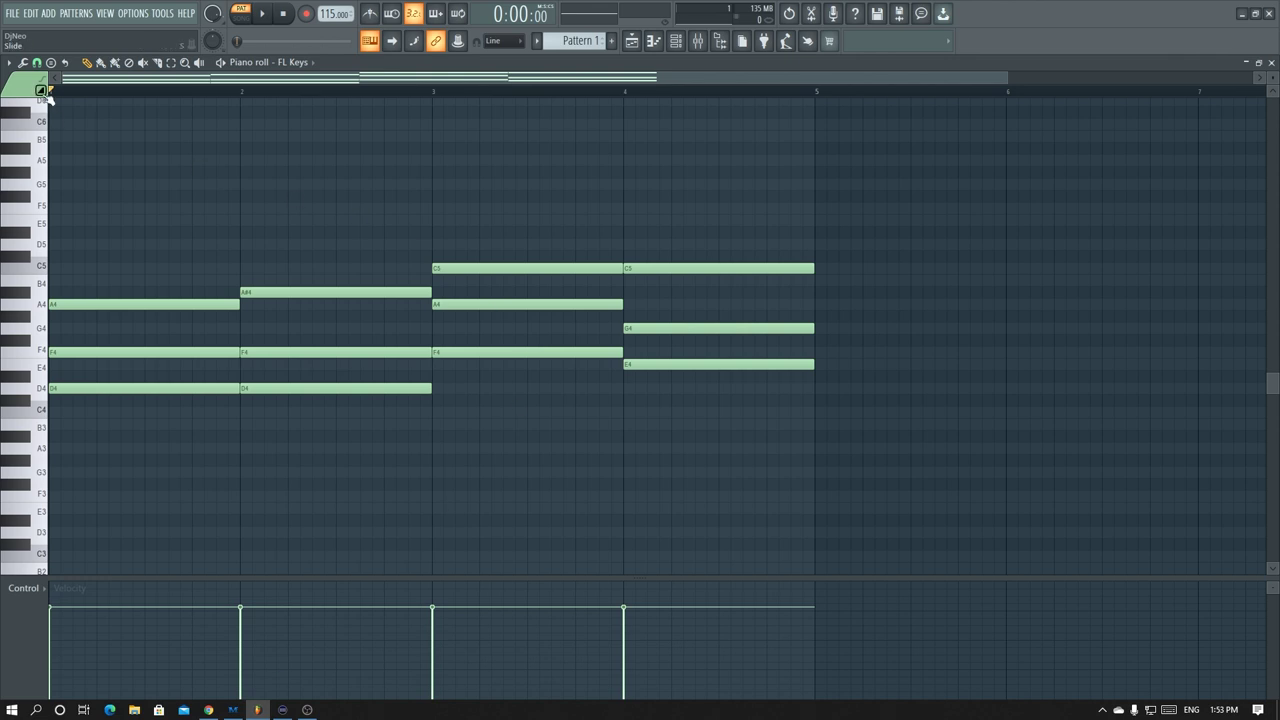
{"action": "key", "text": "space"}
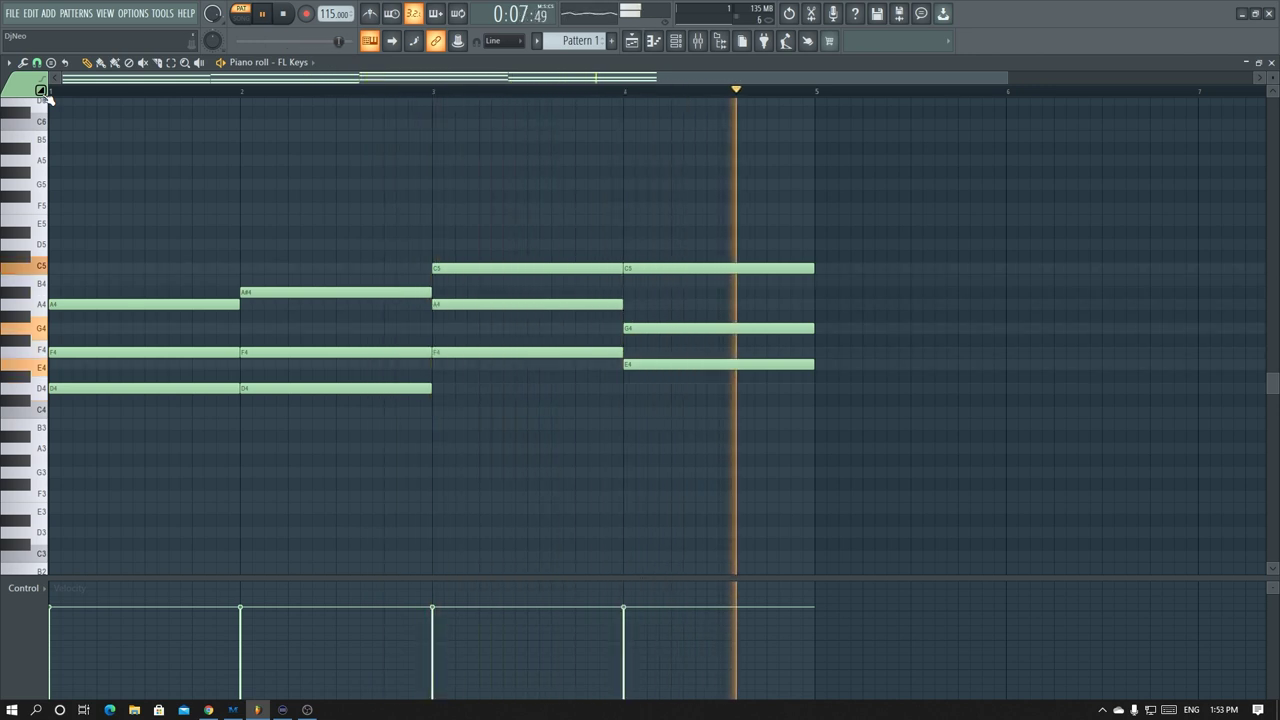
{"action": "key", "text": "space"}
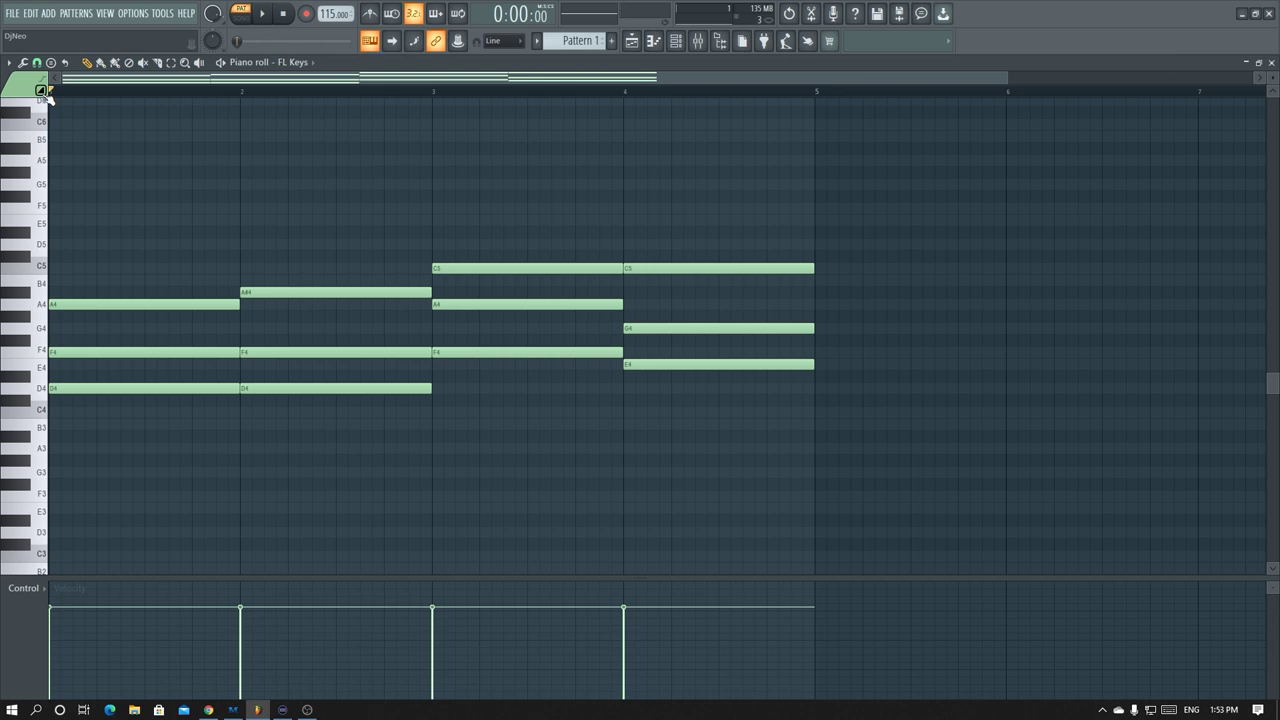
{"action": "mouse_move", "coordinate": [1008, 74]}
{"action": "left_mouse_down"}
{"action": "mouse_move", "coordinate": [1090, 74]}
{"action": "mouse_move", "coordinate": [1000, 72]}
{"action": "left_mouse_up"}
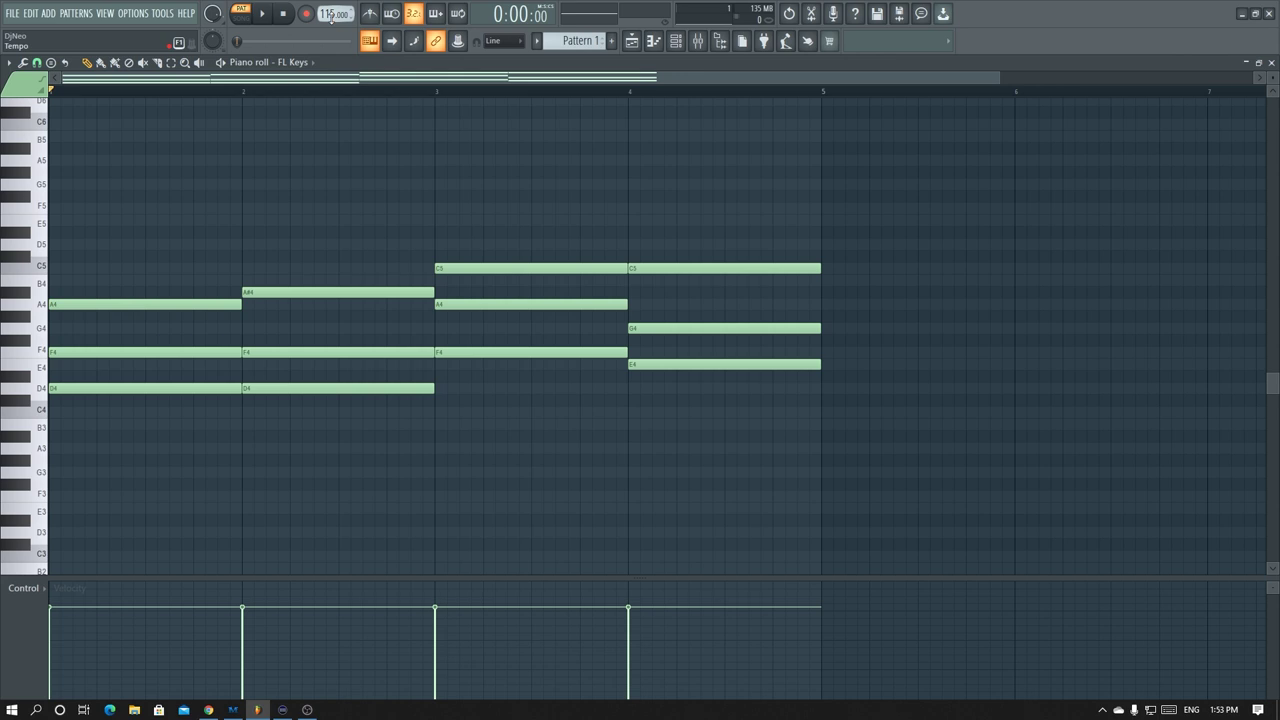
{"action": "left_click", "coordinate": [208, 710]}
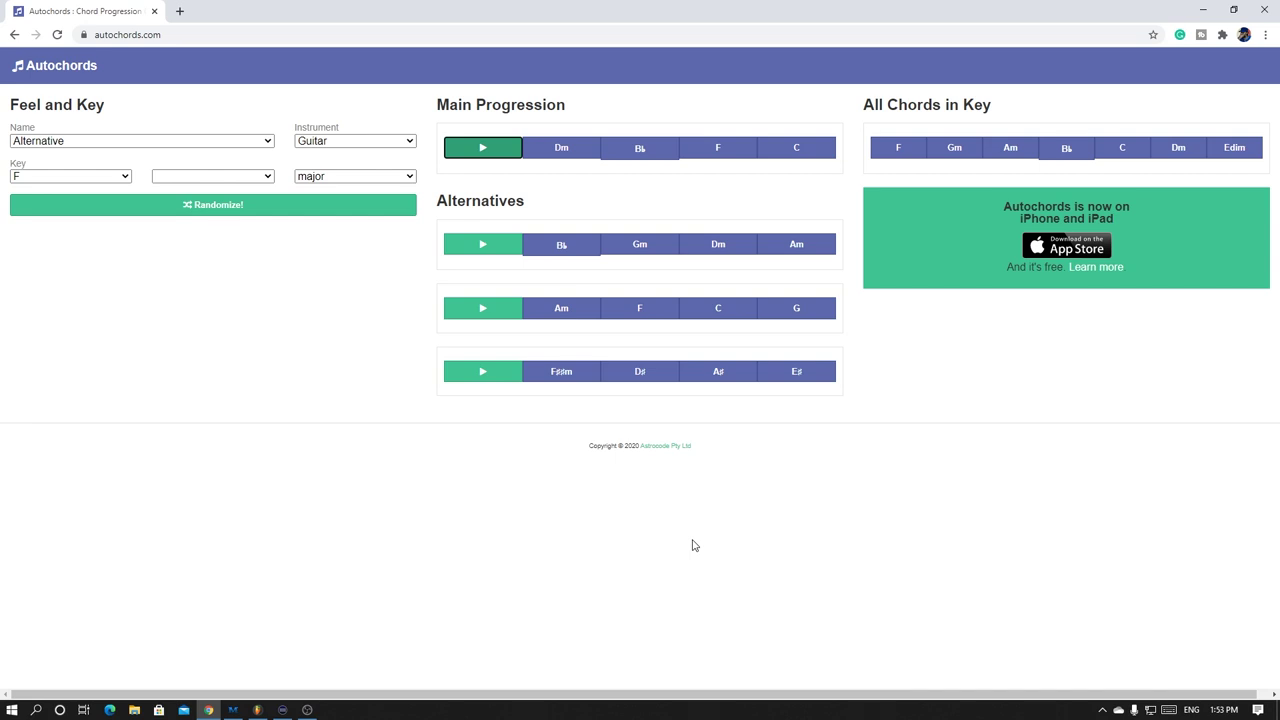
{"action": "key", "text": "alt+Tab"}
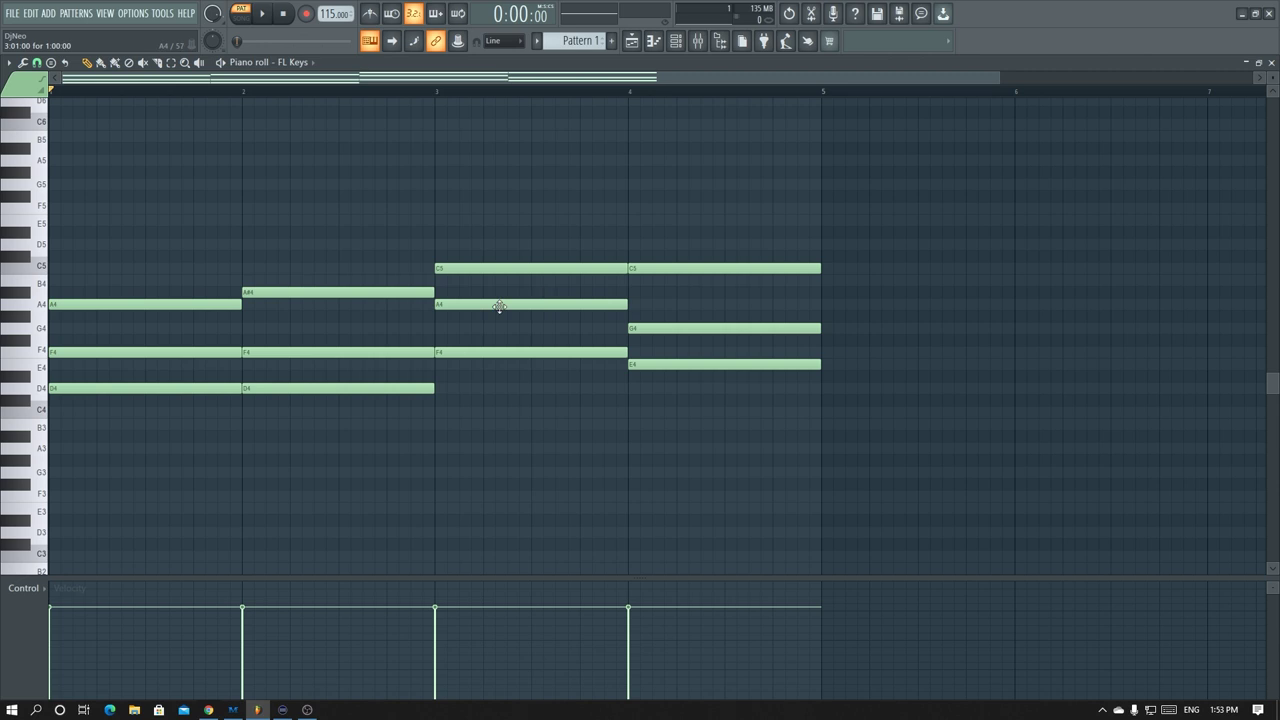
- Close the piano roll, rename Pattern 1 to INTRO CHORDS and give it the red colour #762831
{"action": "left_click", "coordinate": [1272, 63]}
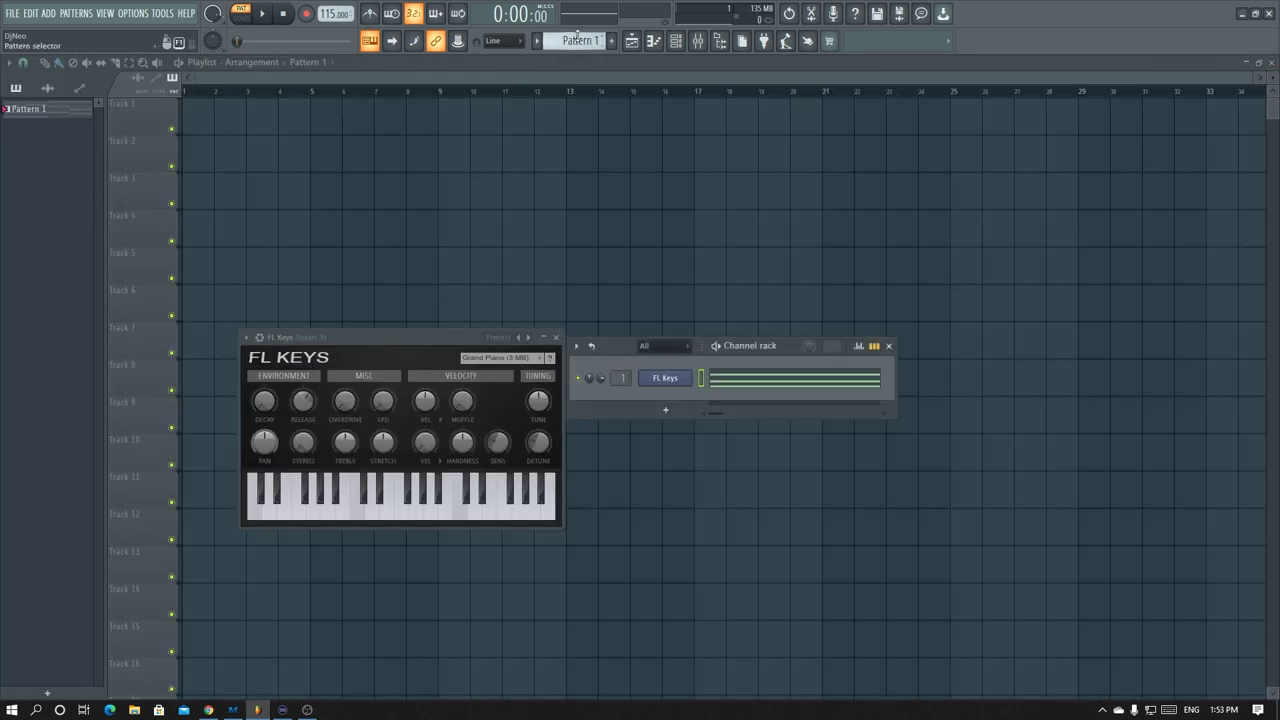
{"action": "left_click", "coordinate": [577, 37]}
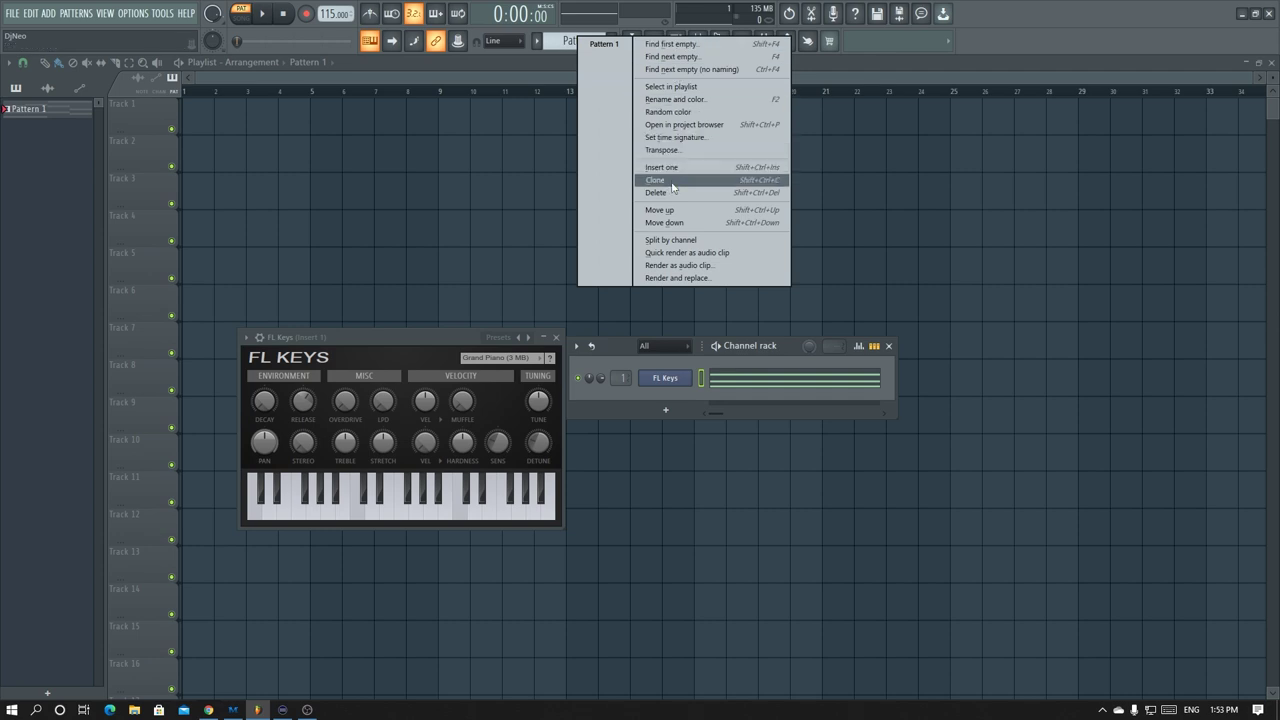
{"action": "left_click", "coordinate": [676, 101]}
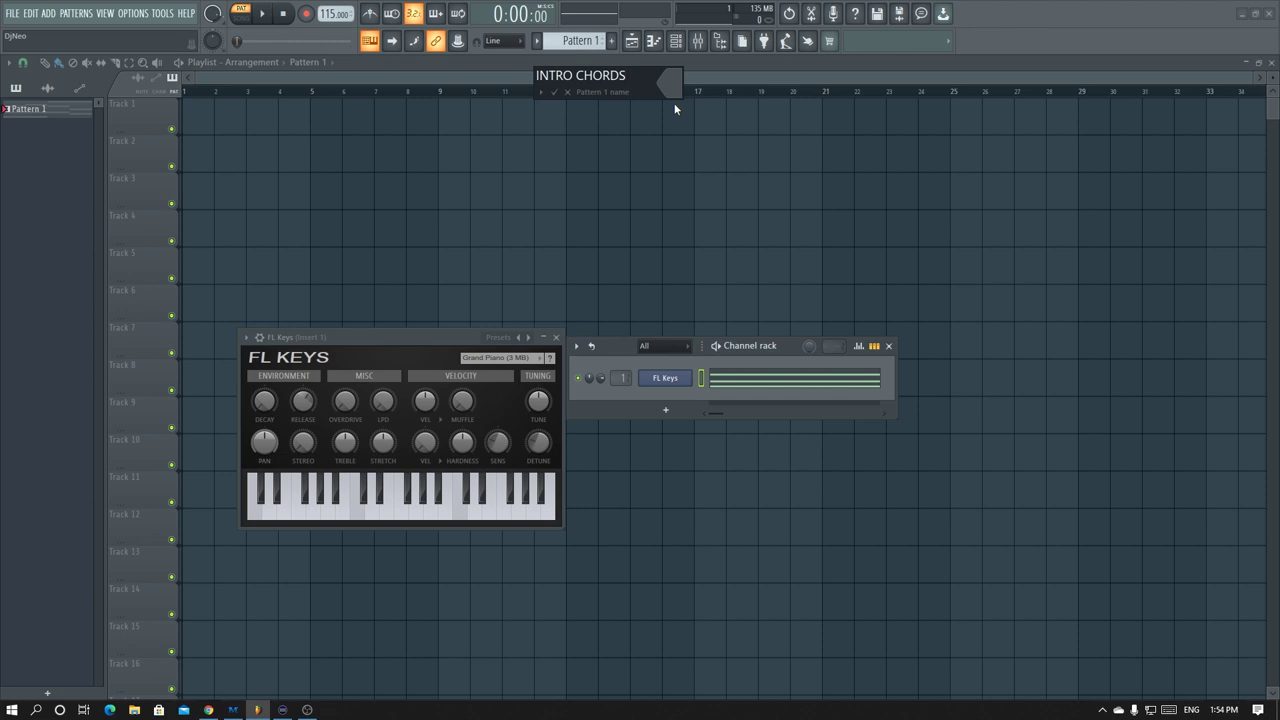
{"action": "left_click", "coordinate": [672, 84]}
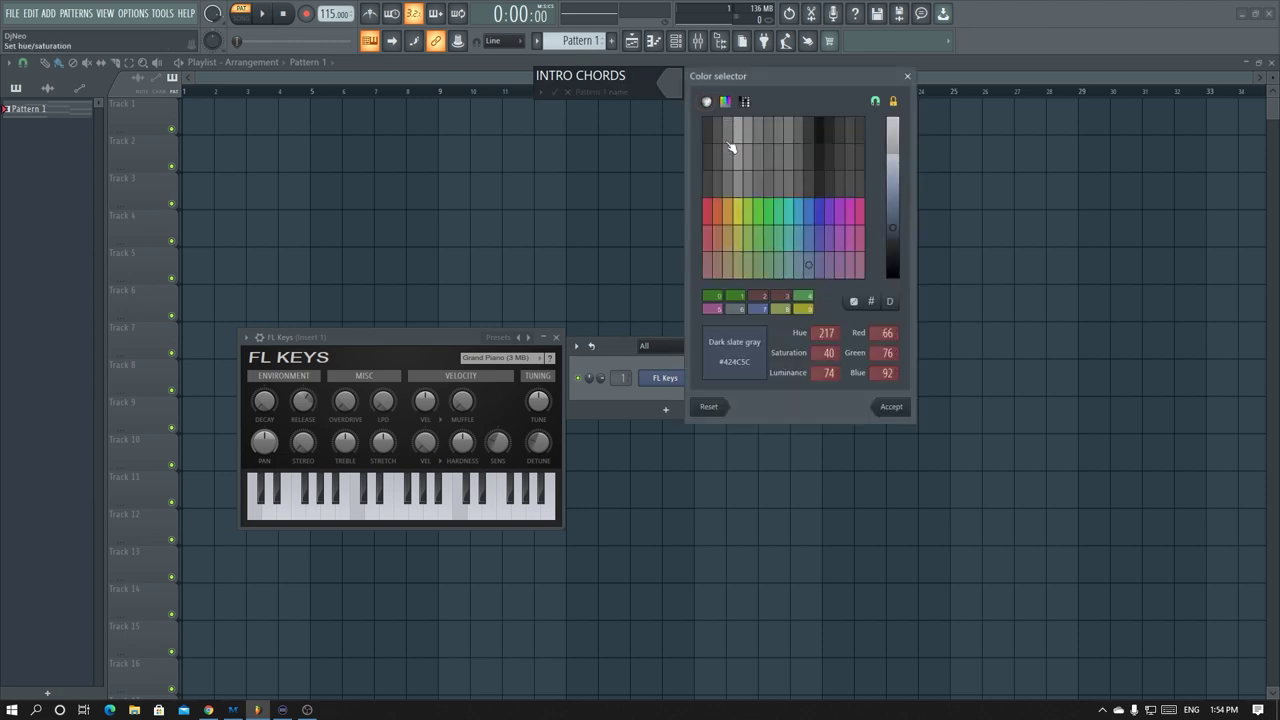
{"action": "left_click", "coordinate": [713, 210]}
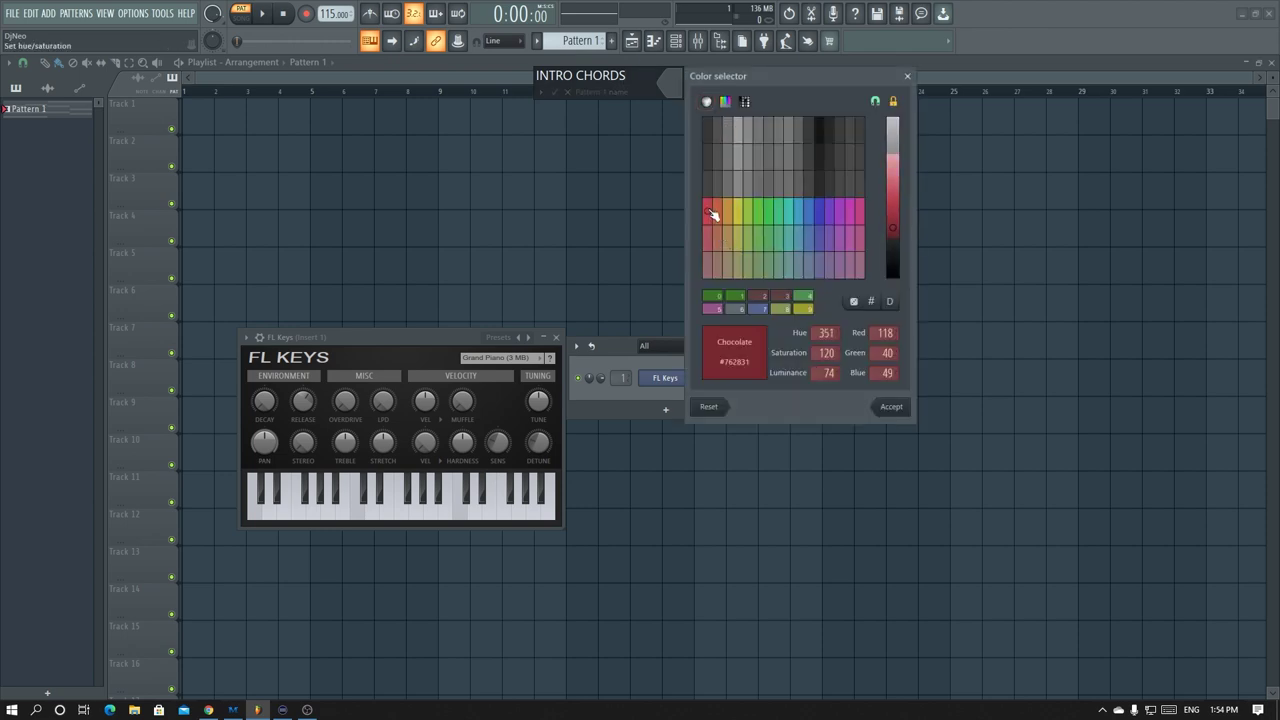
{"action": "left_click", "coordinate": [889, 407]}
{"action": "key", "text": "Return"}
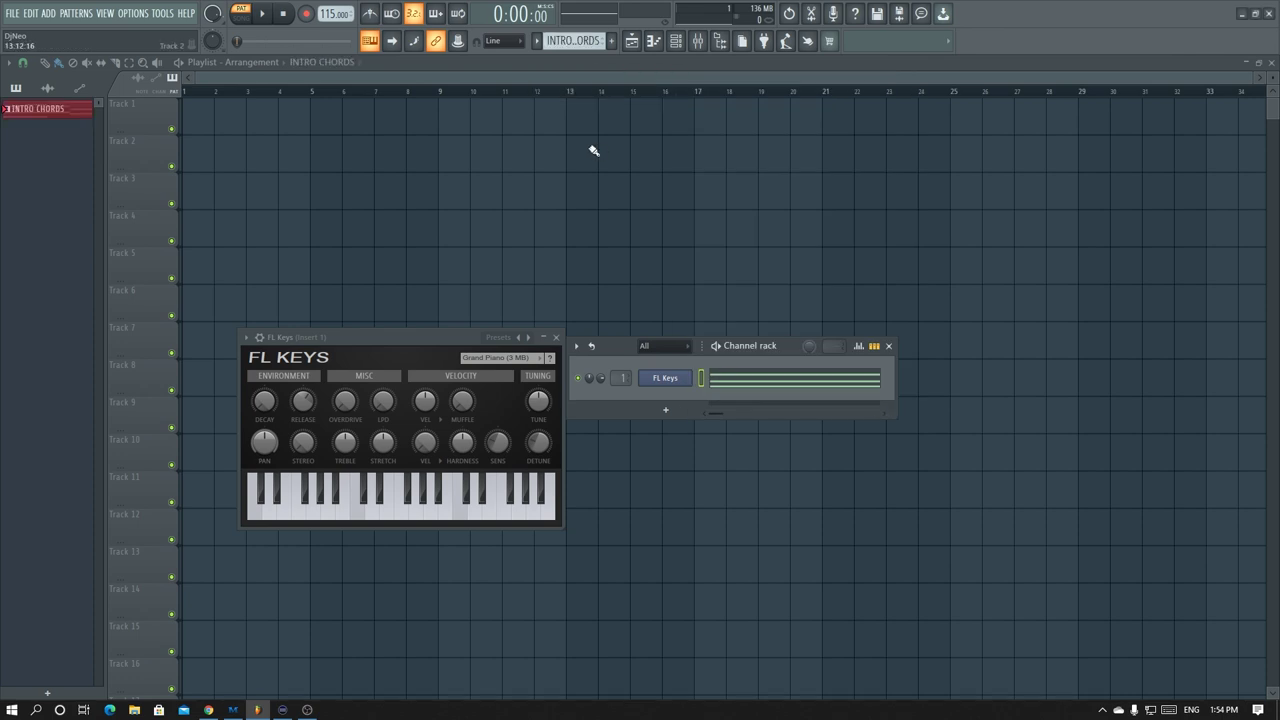
- Place INTRO CHORDS clips on Track 1 at bars 1 and 5 and play them through in song mode
{"action": "left_click", "coordinate": [200, 125]}
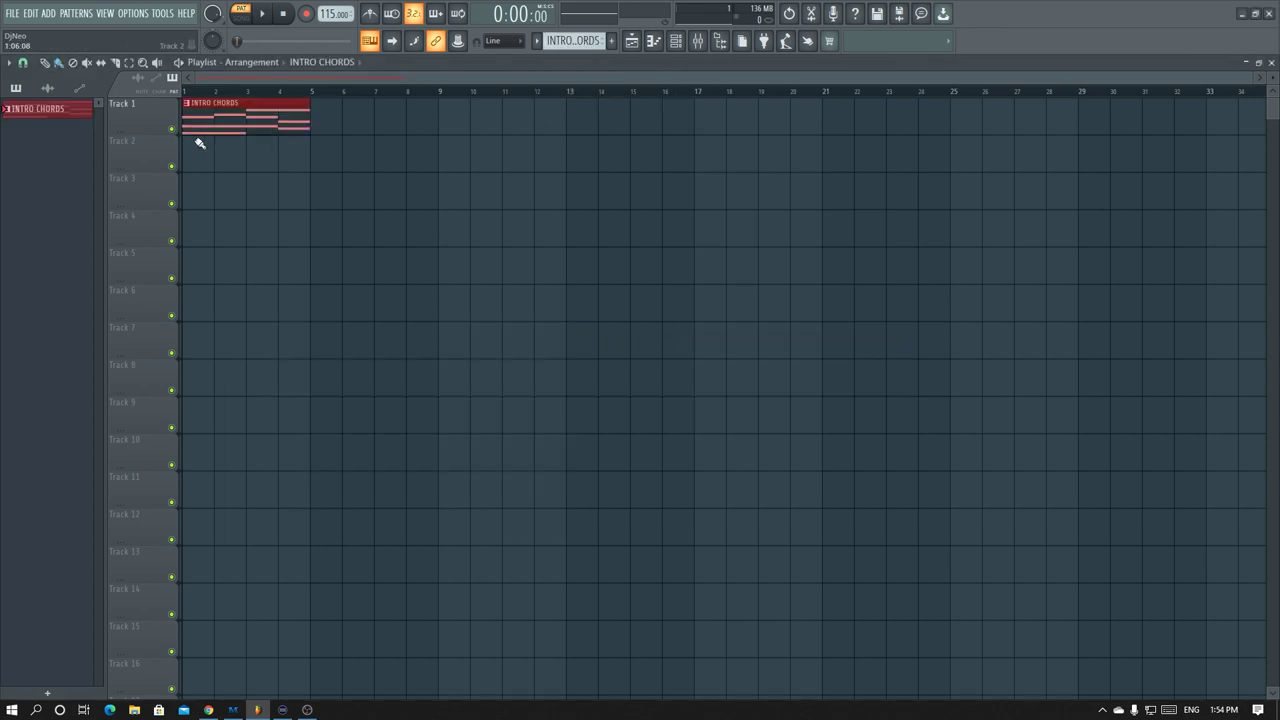
{"action": "left_click", "coordinate": [322, 125]}
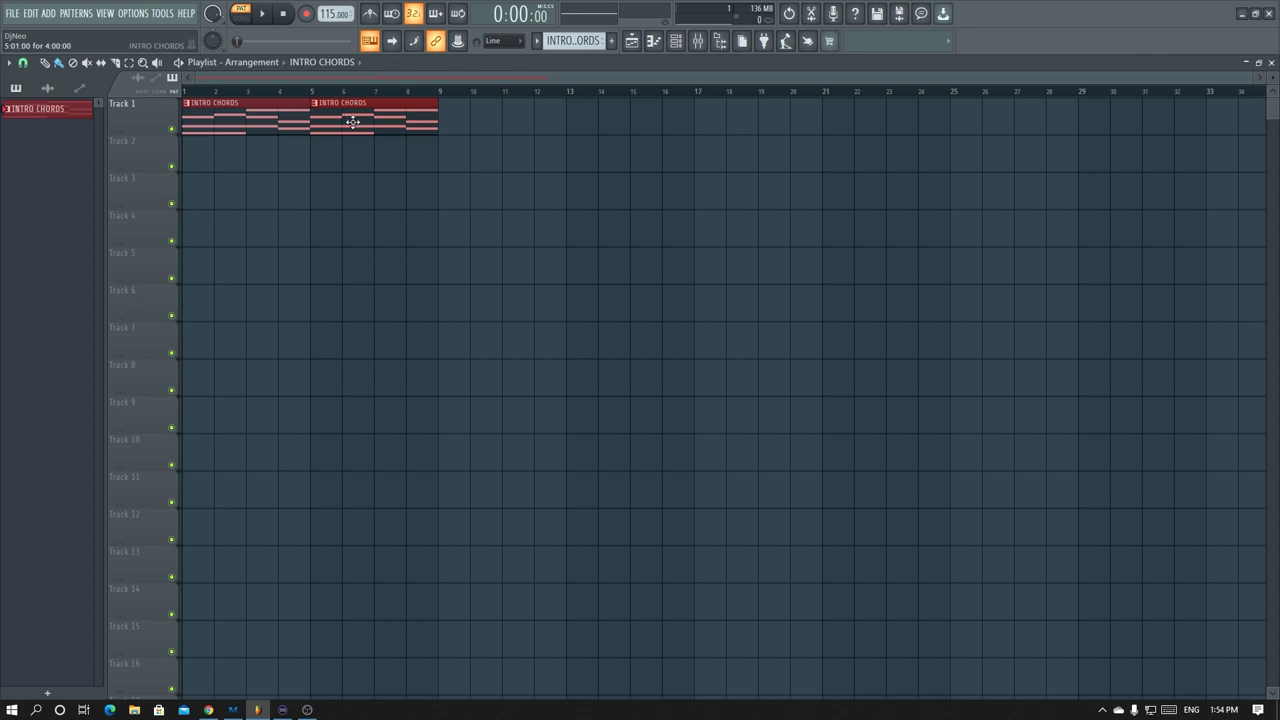
{"action": "key", "text": "l"}
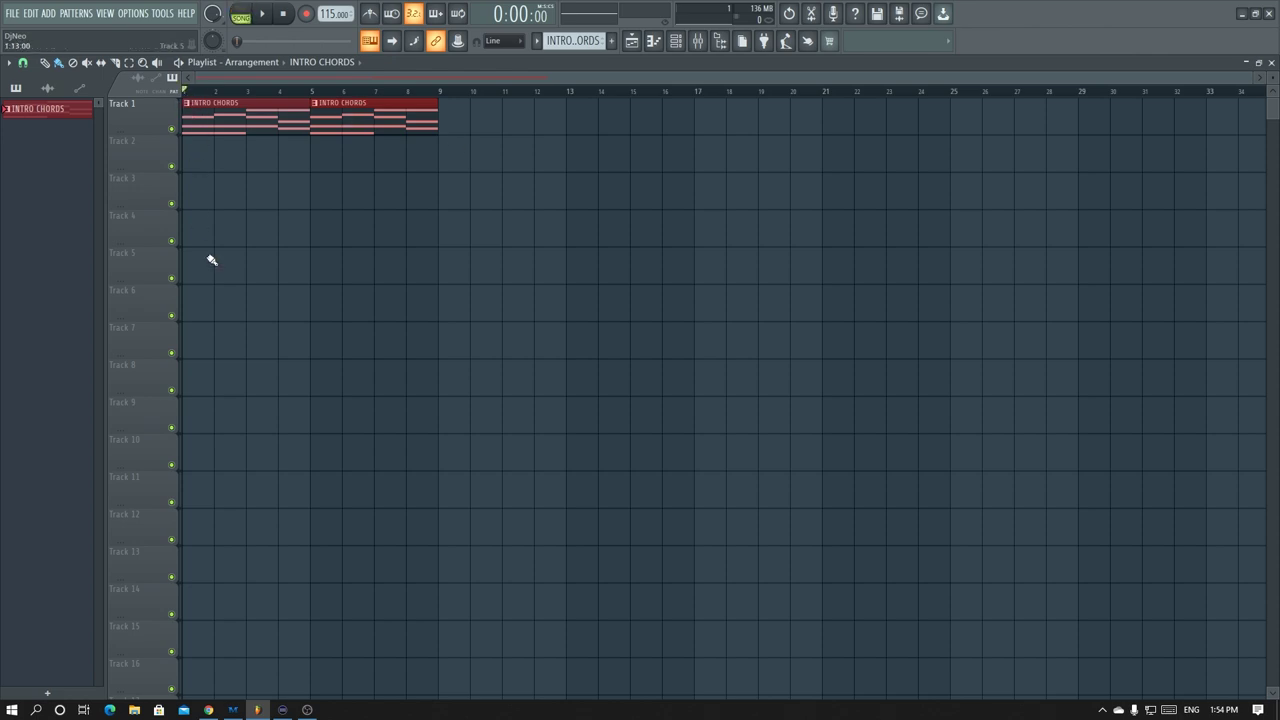
{"action": "key", "text": "space"}
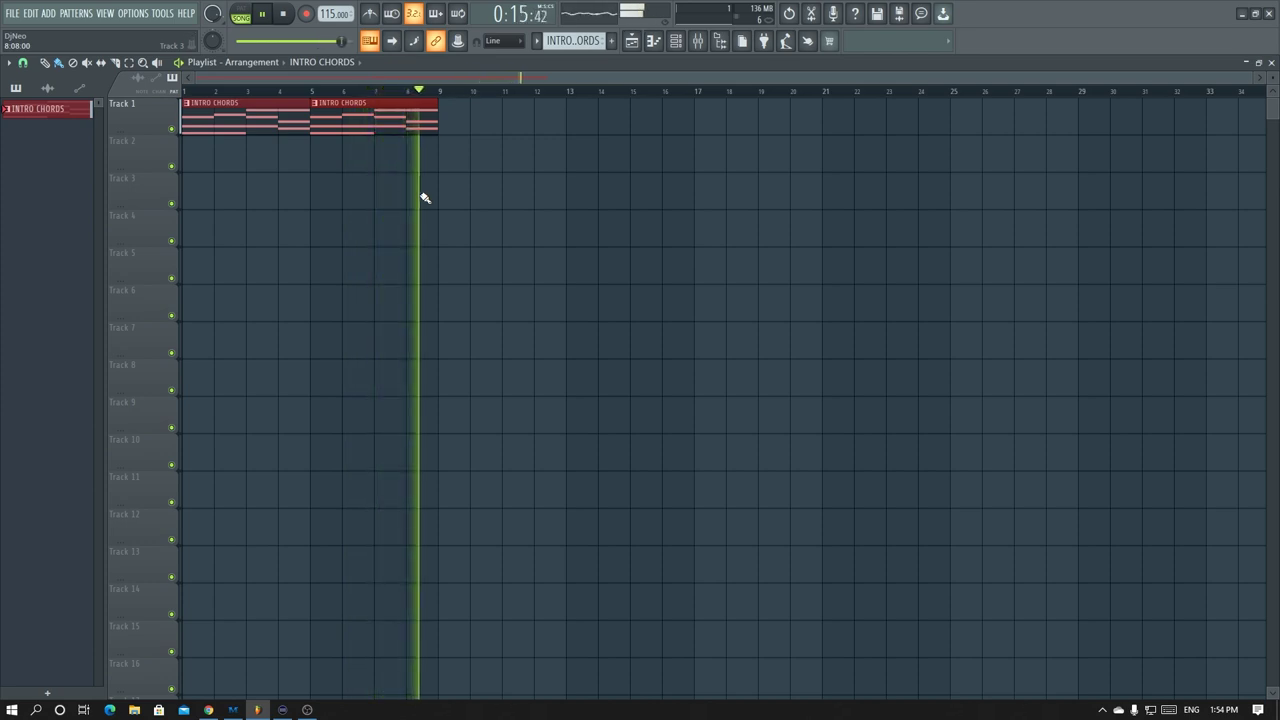
{"action": "key", "text": "space"}
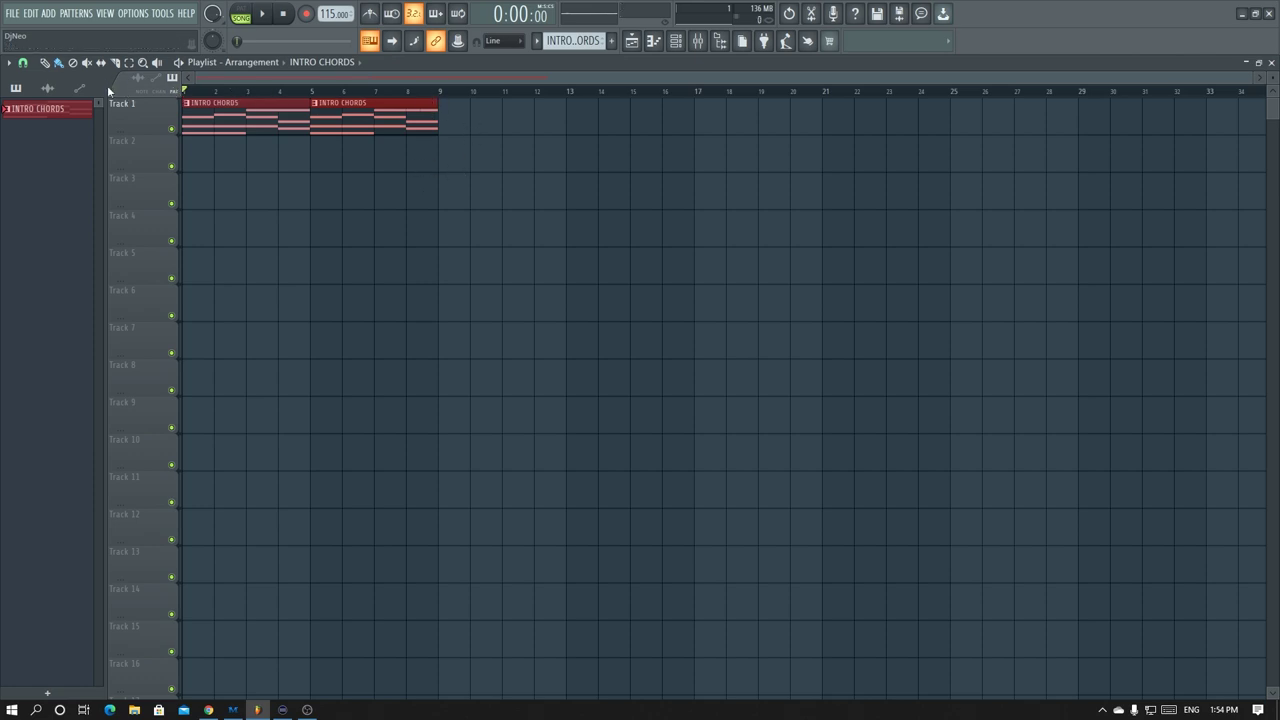
- Add a playlist time marker named INTRO at bar 1
{"action": "left_click", "coordinate": [9, 62]}
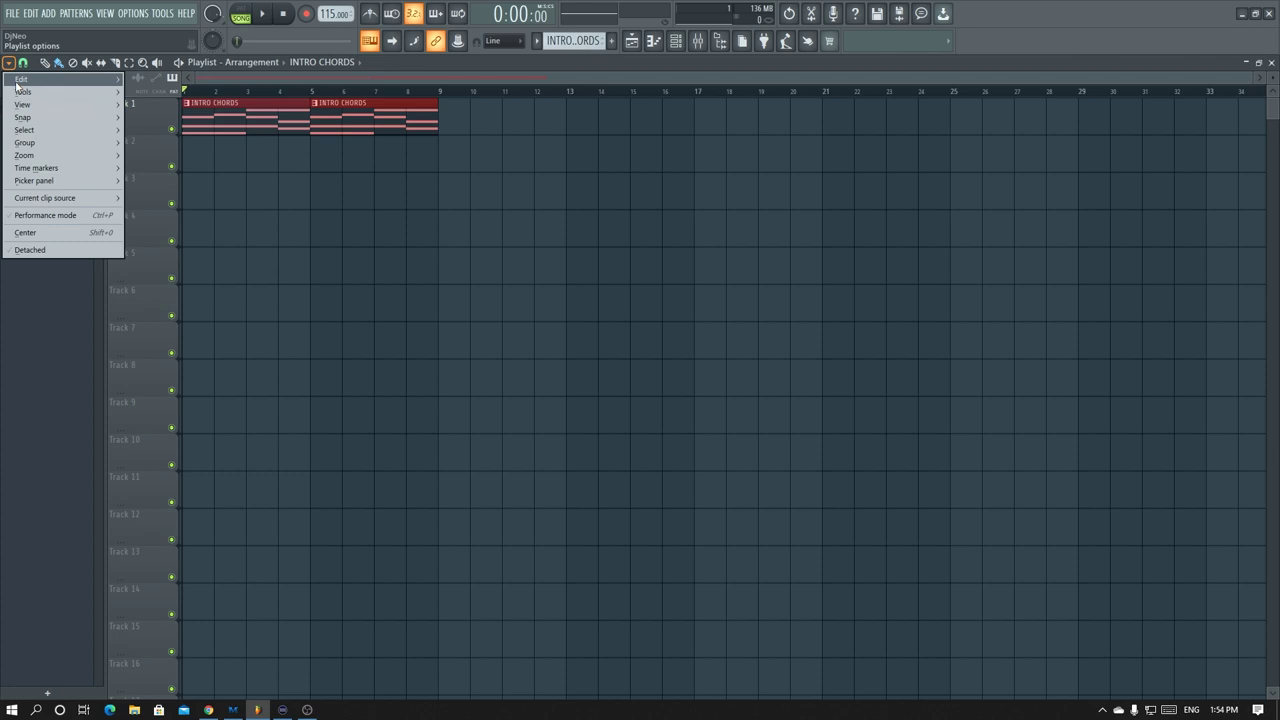
{"action": "mouse_move", "coordinate": [22, 168]}
{"action": "left_click", "coordinate": [160, 172]}
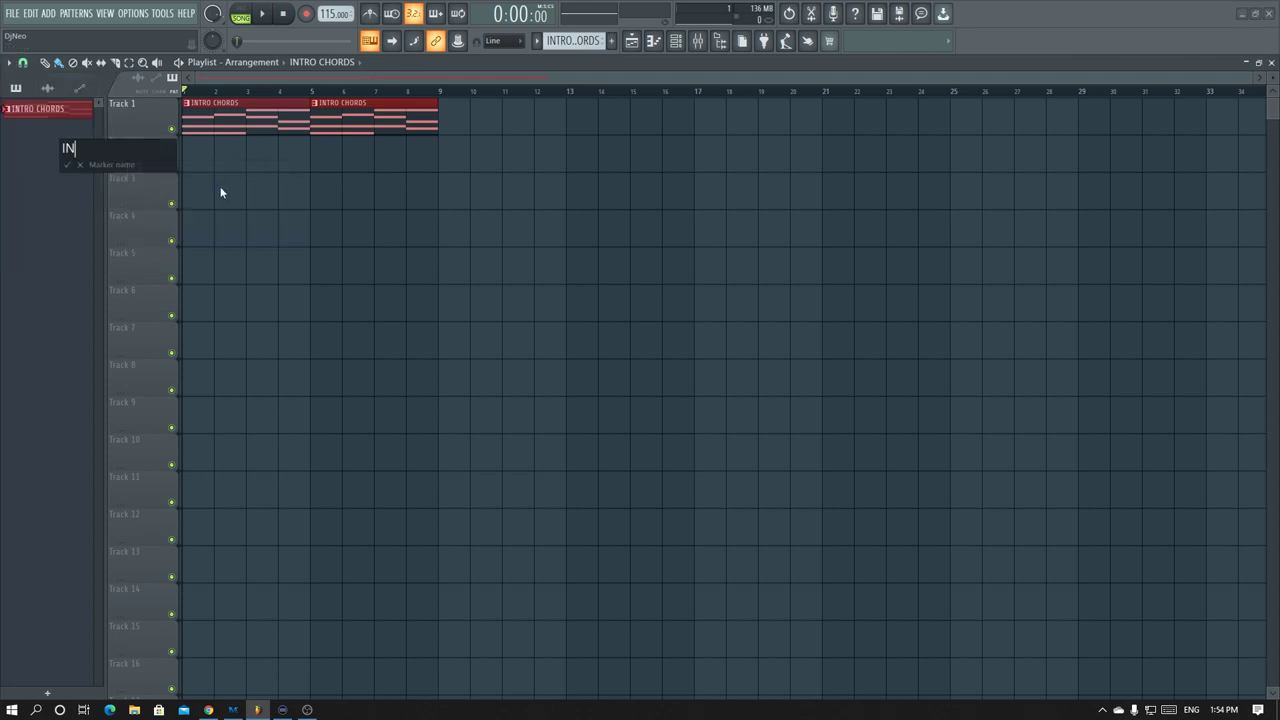
{"action": "type", "text": "INTRO"}
{"action": "key", "text": "Return"}
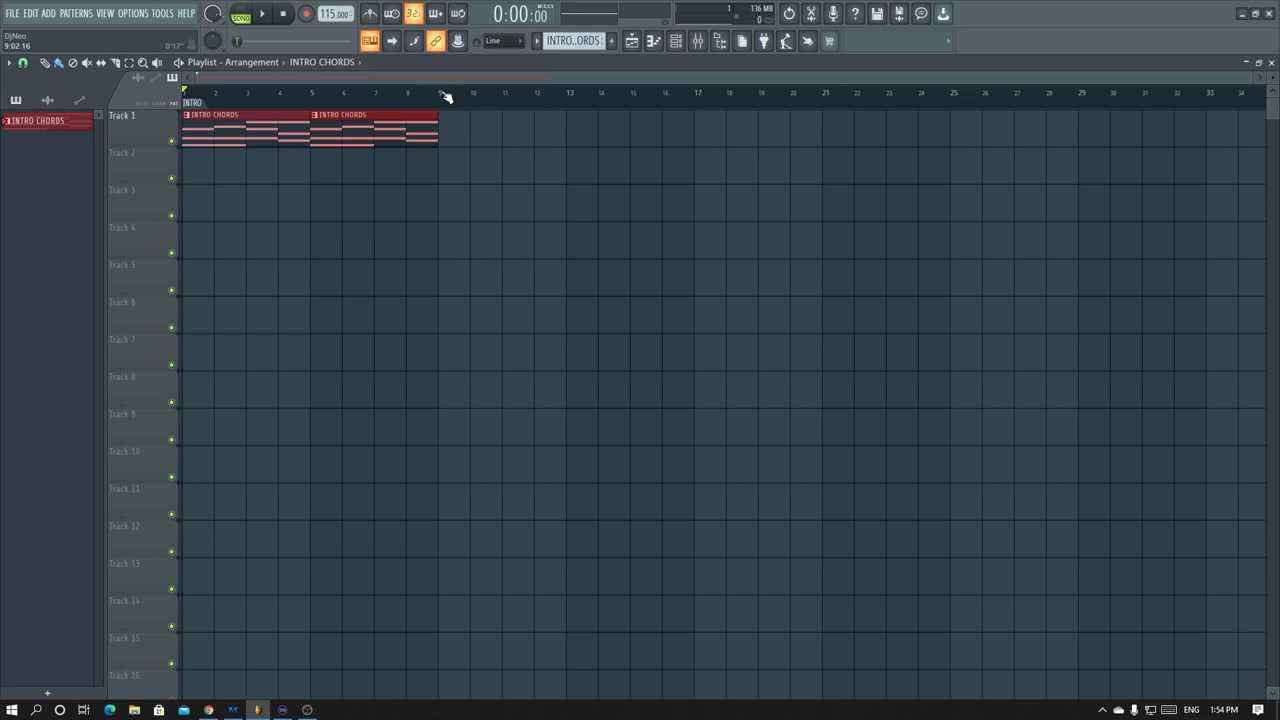
- Add a second playlist time marker named CHORUS and move it to bar 9
{"action": "left_click", "coordinate": [9, 62]}
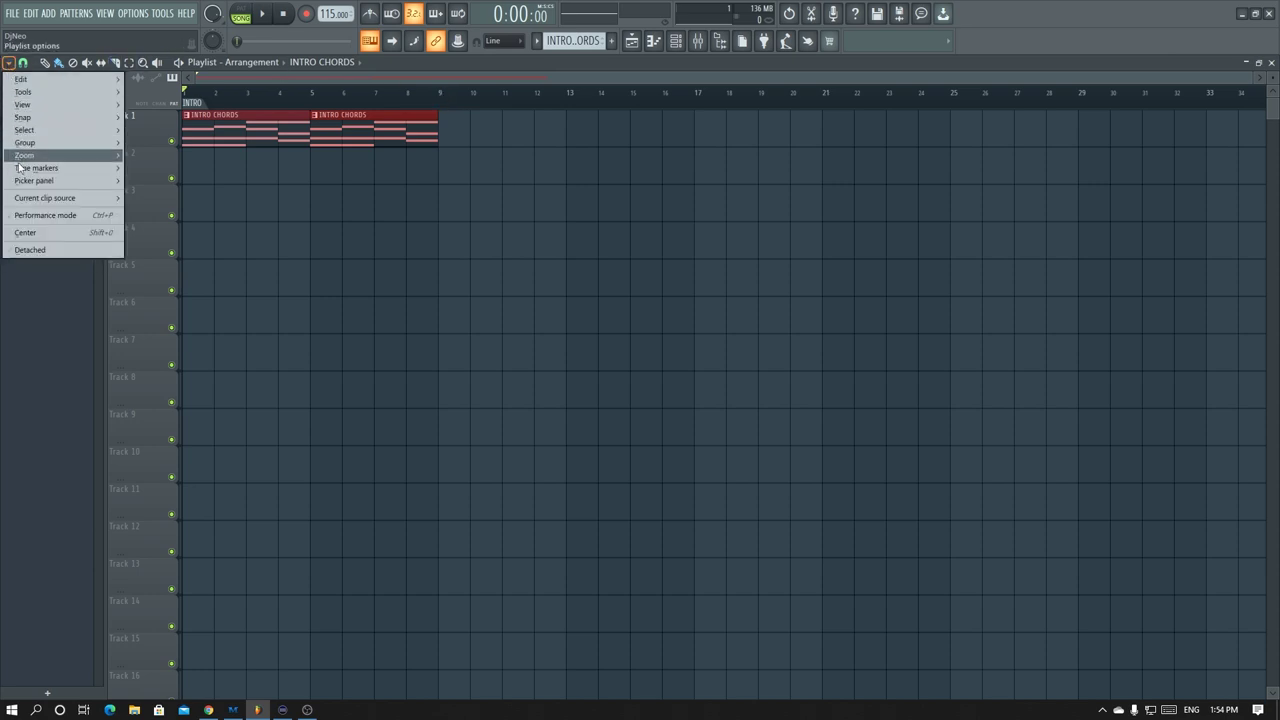
{"action": "mouse_move", "coordinate": [40, 168]}
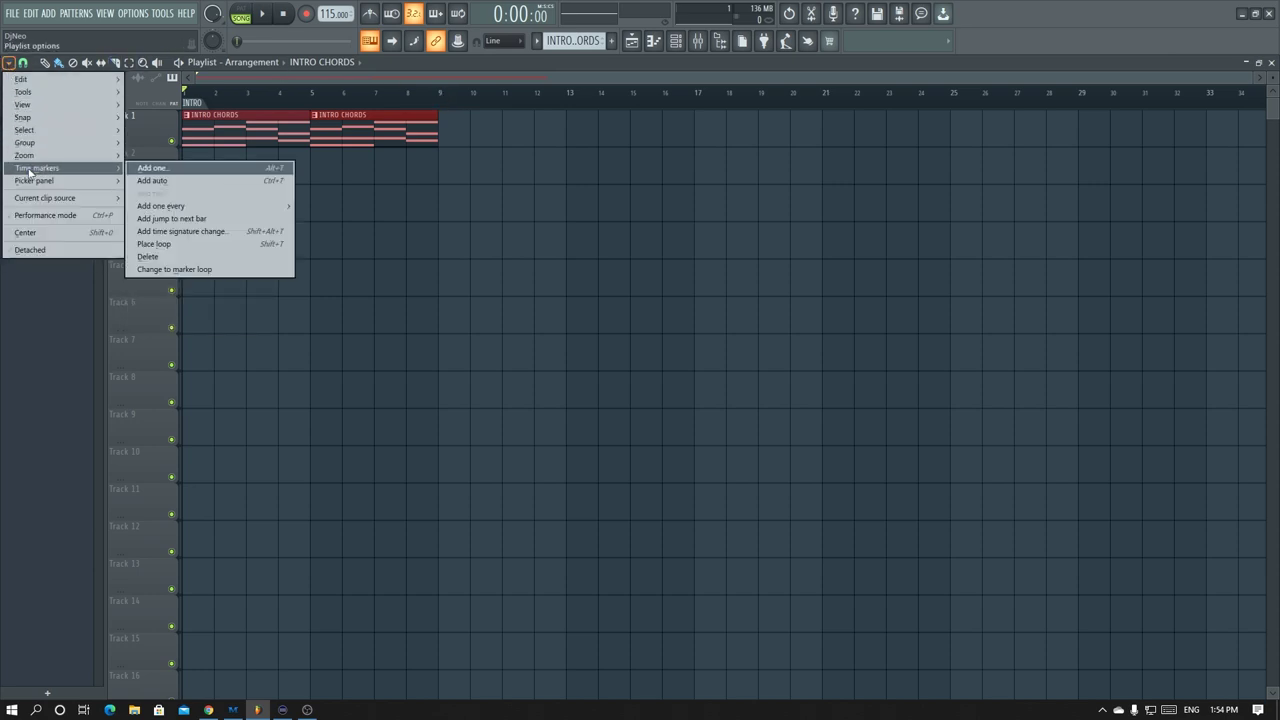
{"action": "left_click", "coordinate": [269, 171]}
{"action": "type", "text": "CHORUS"}
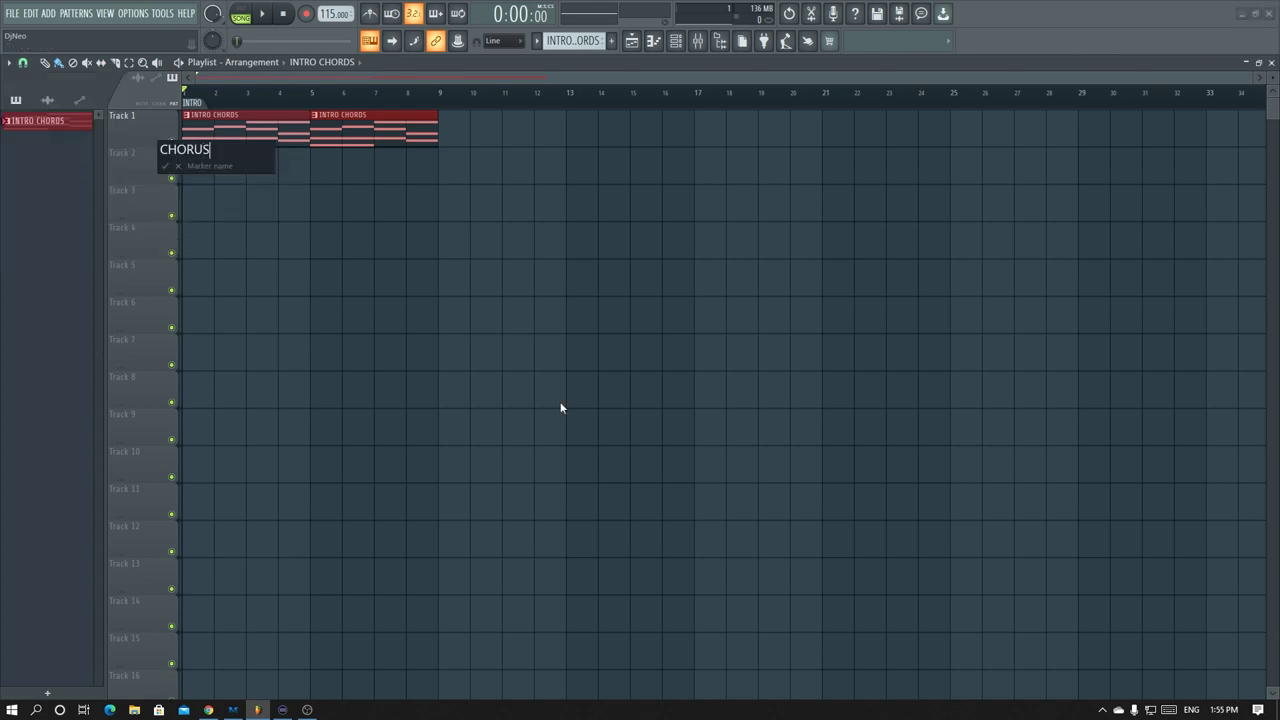
{"action": "key", "text": "Return"}
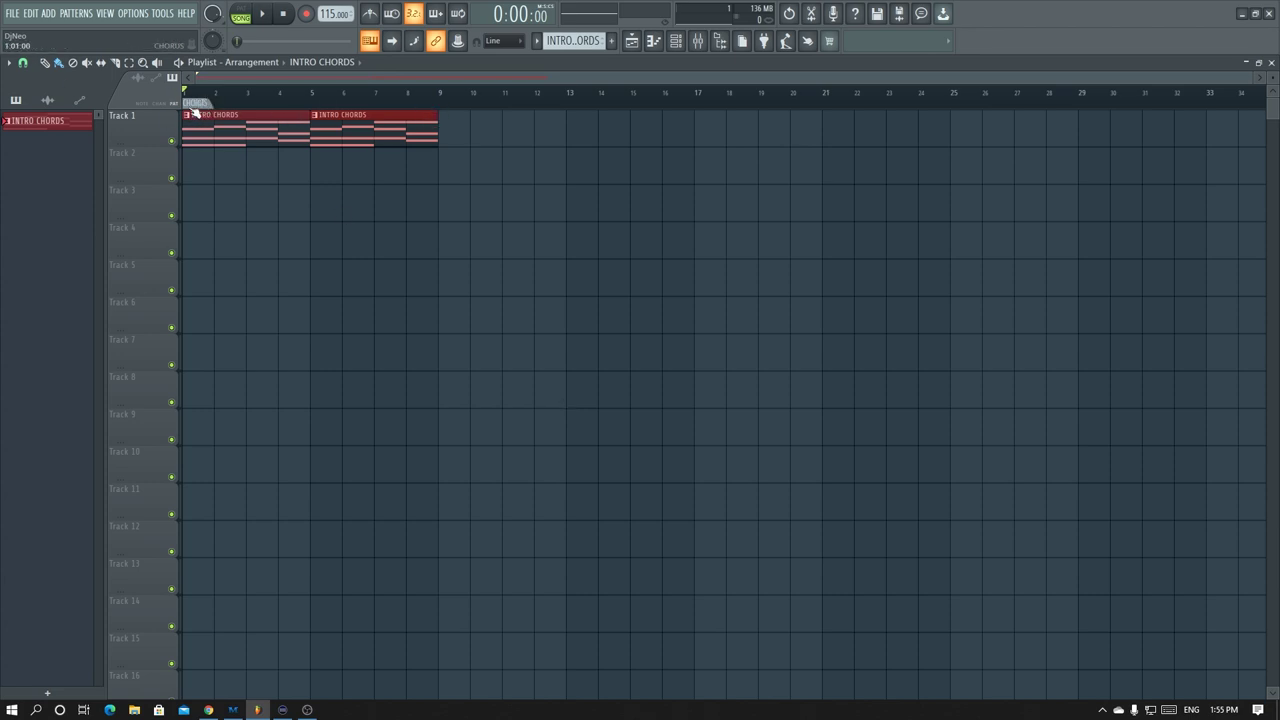
{"action": "left_click_drag", "start_coordinate": [183, 101], "coordinate": [440, 104]}
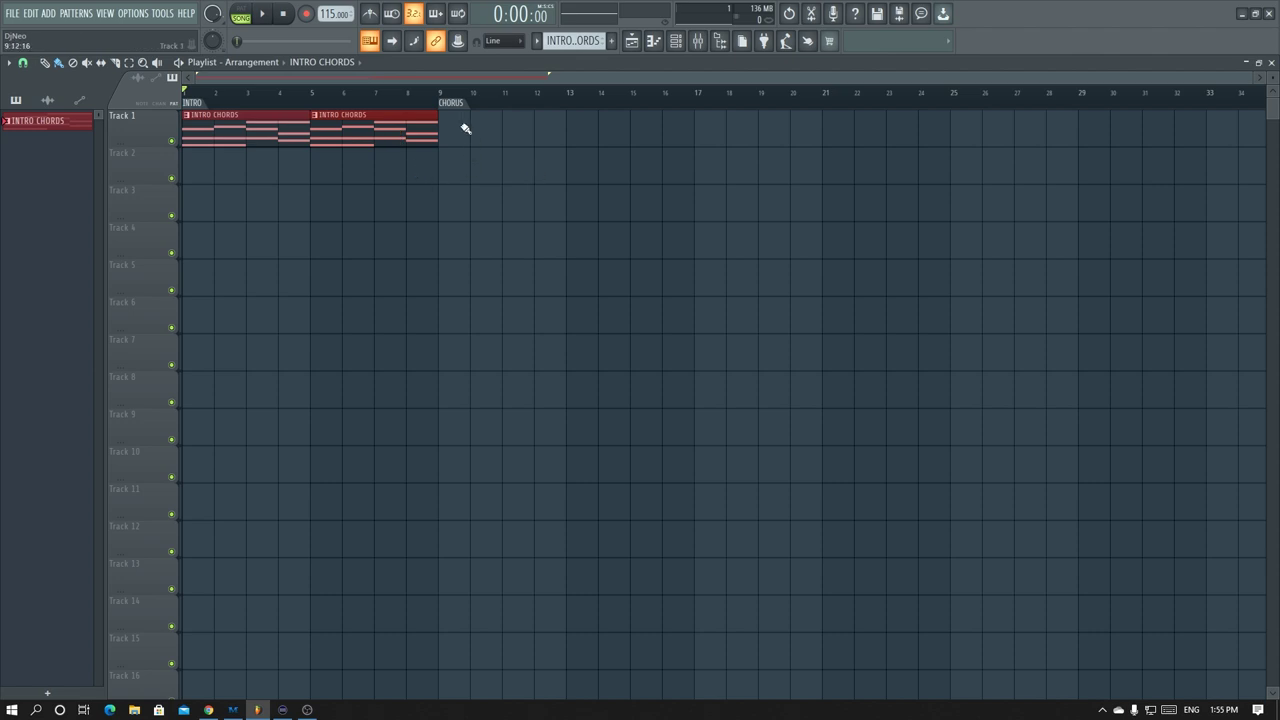
- Switch to Autochords to compare the main progression with the alternatives for the chorus, and return to FL Studio
{"action": "left_click", "coordinate": [390, 125]}
{"action": "key", "text": "alt+Tab"}
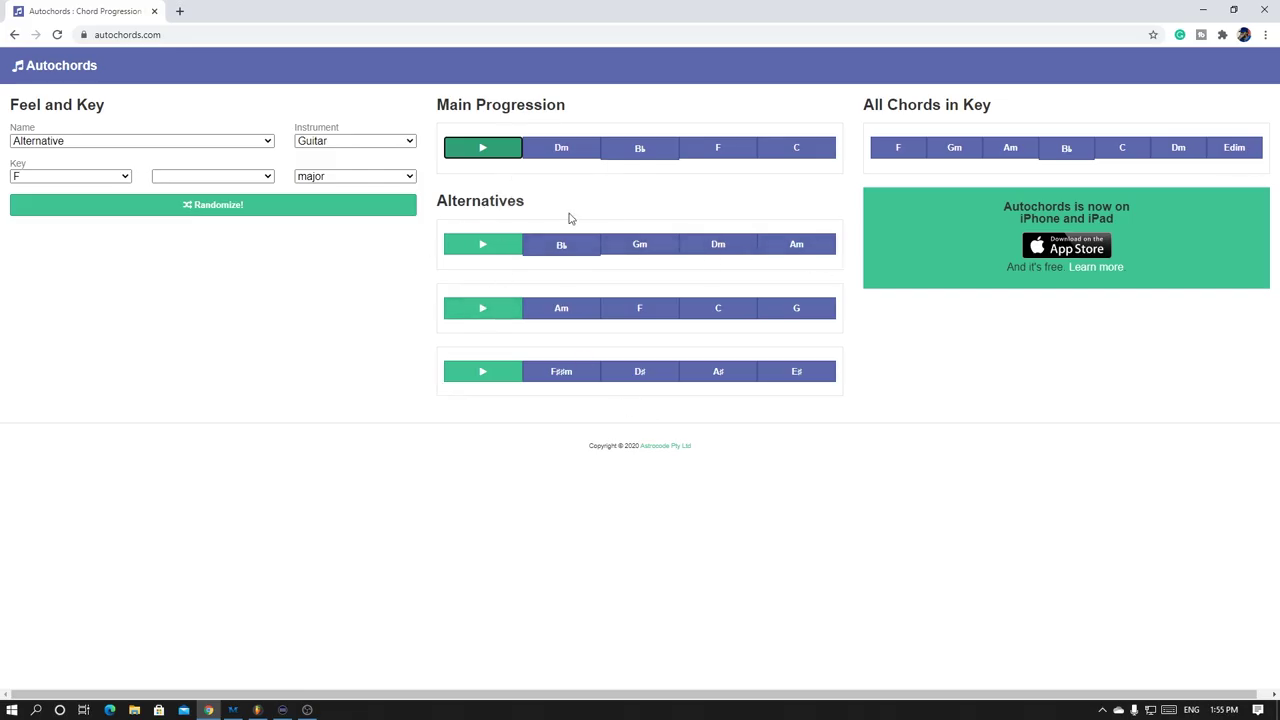
{"action": "mouse_move", "coordinate": [638, 152]}
{"action": "mouse_move", "coordinate": [792, 151]}
{"action": "mouse_move", "coordinate": [555, 323]}
{"action": "key", "text": "alt+Tab"}
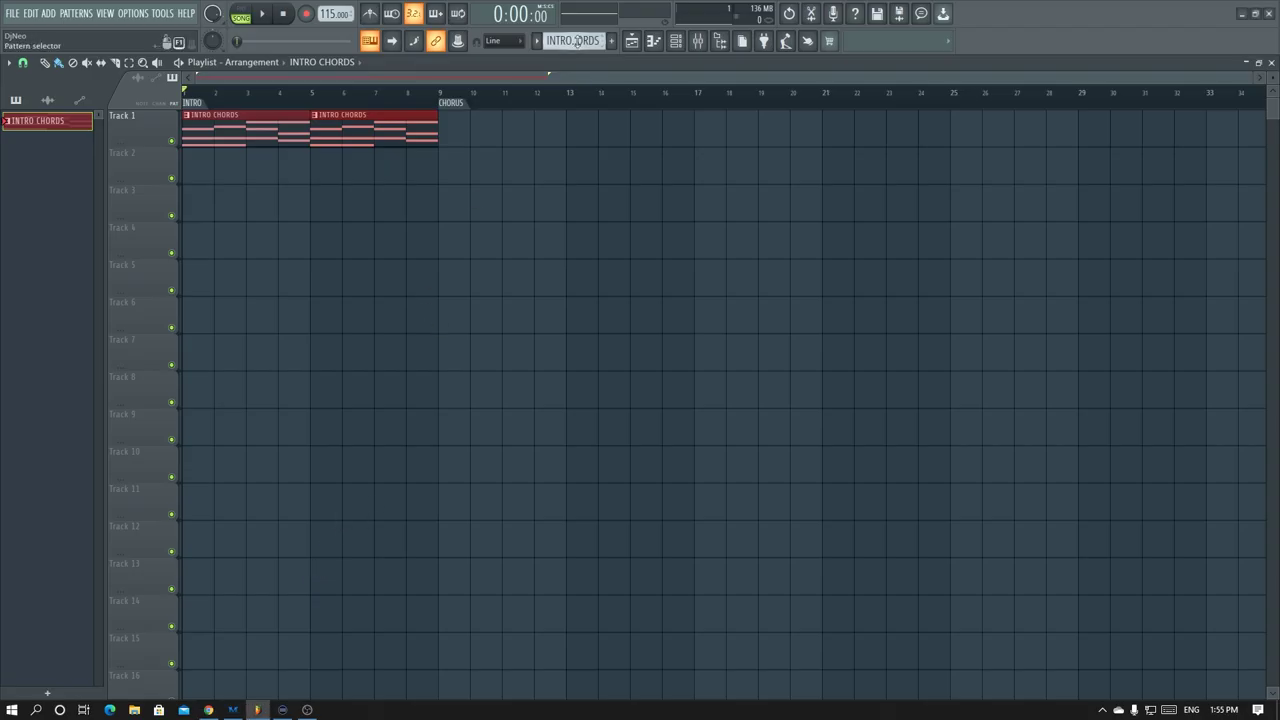
- Create a second pattern, name it CHORUS CHORDS and colour it blue
{"action": "scroll", "coordinate": [575, 40], "scroll_direction": "down", "scroll_amount": 1}
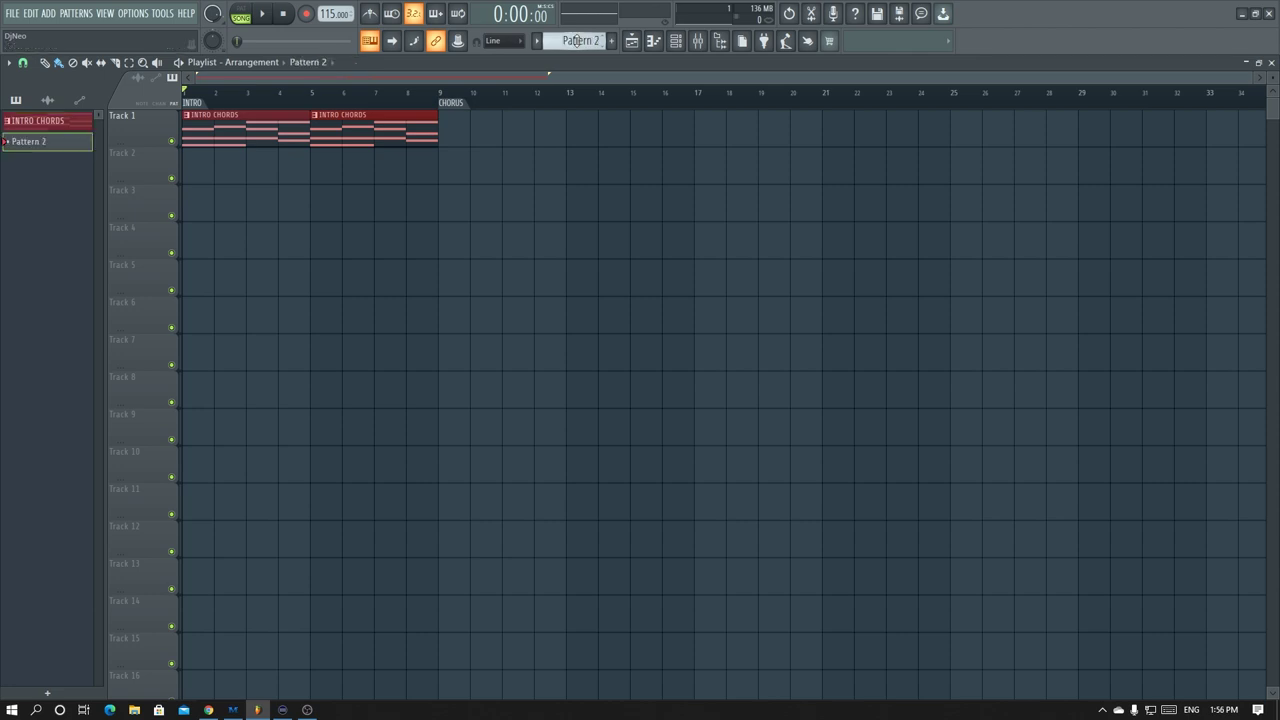
{"action": "left_click", "coordinate": [575, 40]}
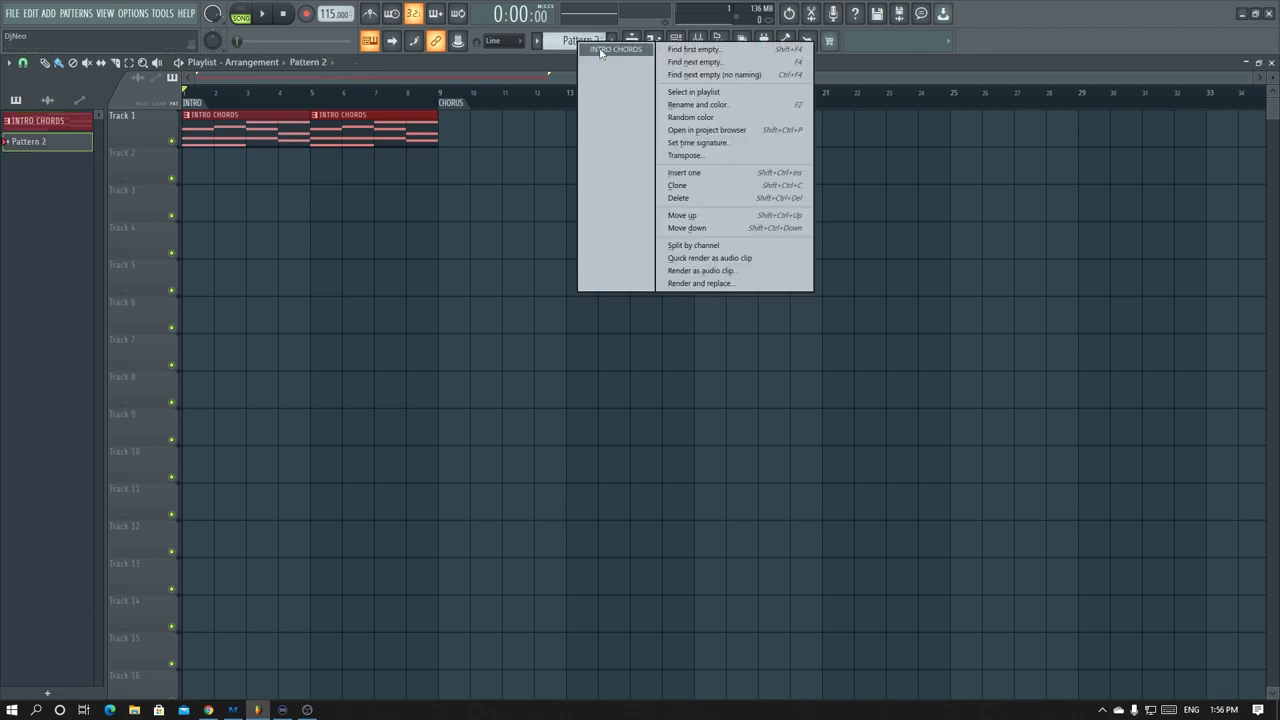
{"action": "left_click", "coordinate": [692, 106]}
{"action": "type", "text": "CHOR"}
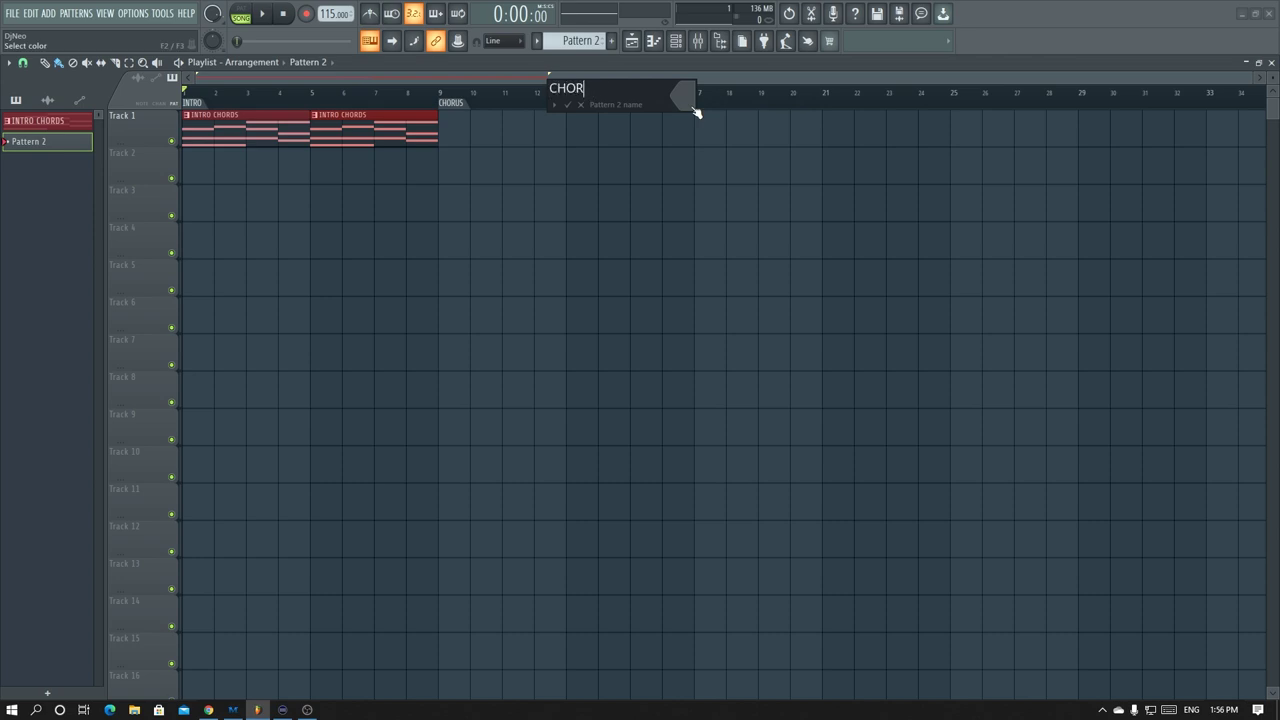
{"action": "type", "text": "US CHORDS"}
{"action": "left_click", "coordinate": [696, 111]}
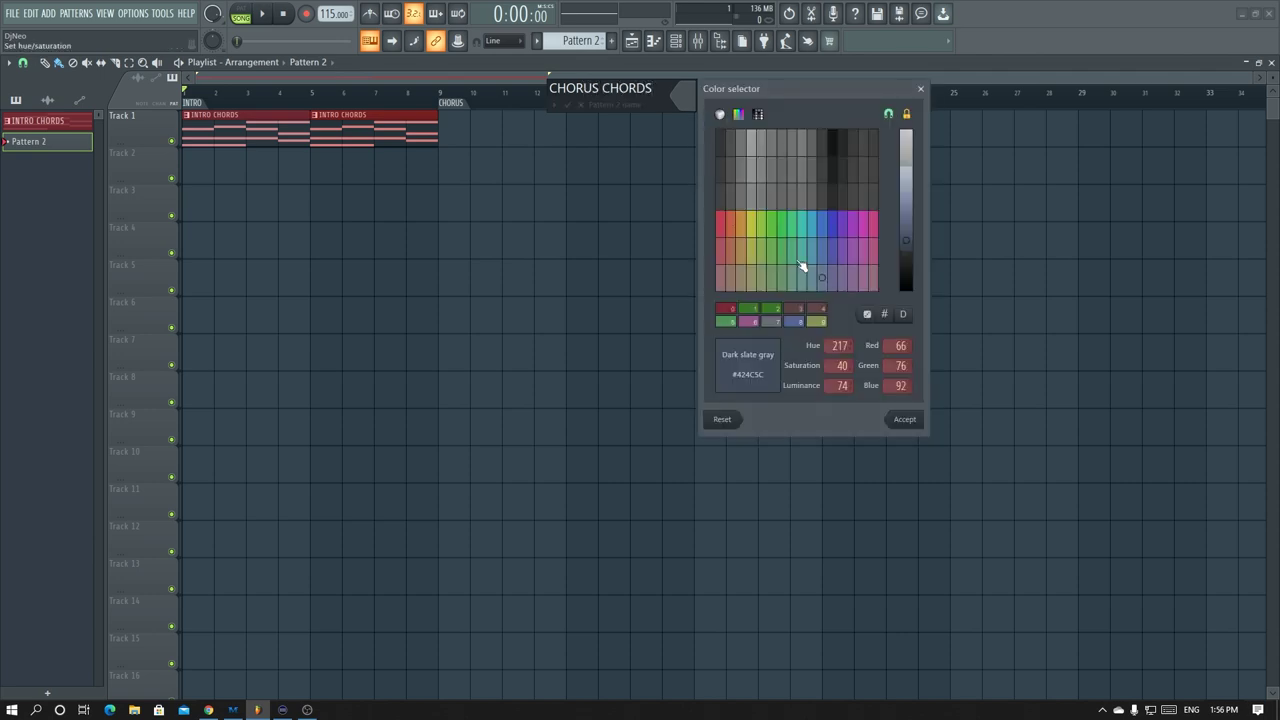
{"action": "left_click", "coordinate": [838, 231]}
{"action": "left_click", "coordinate": [904, 419]}
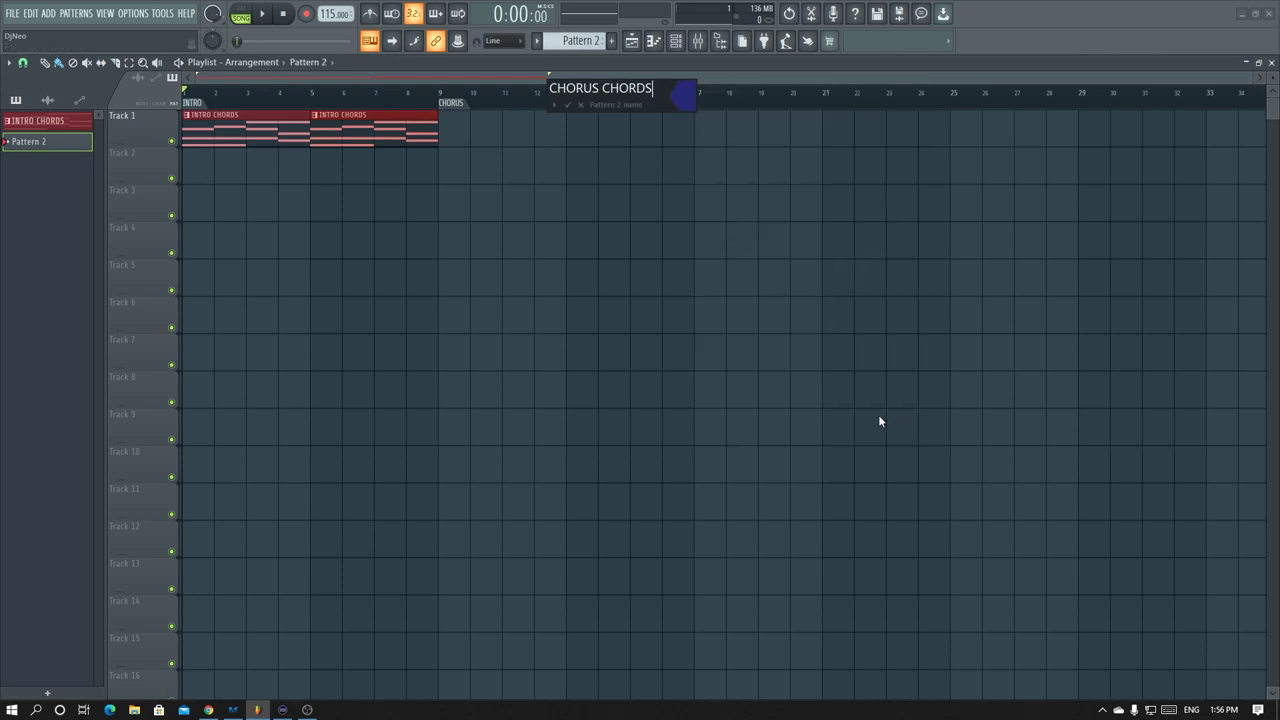
{"action": "key", "text": "Return"}
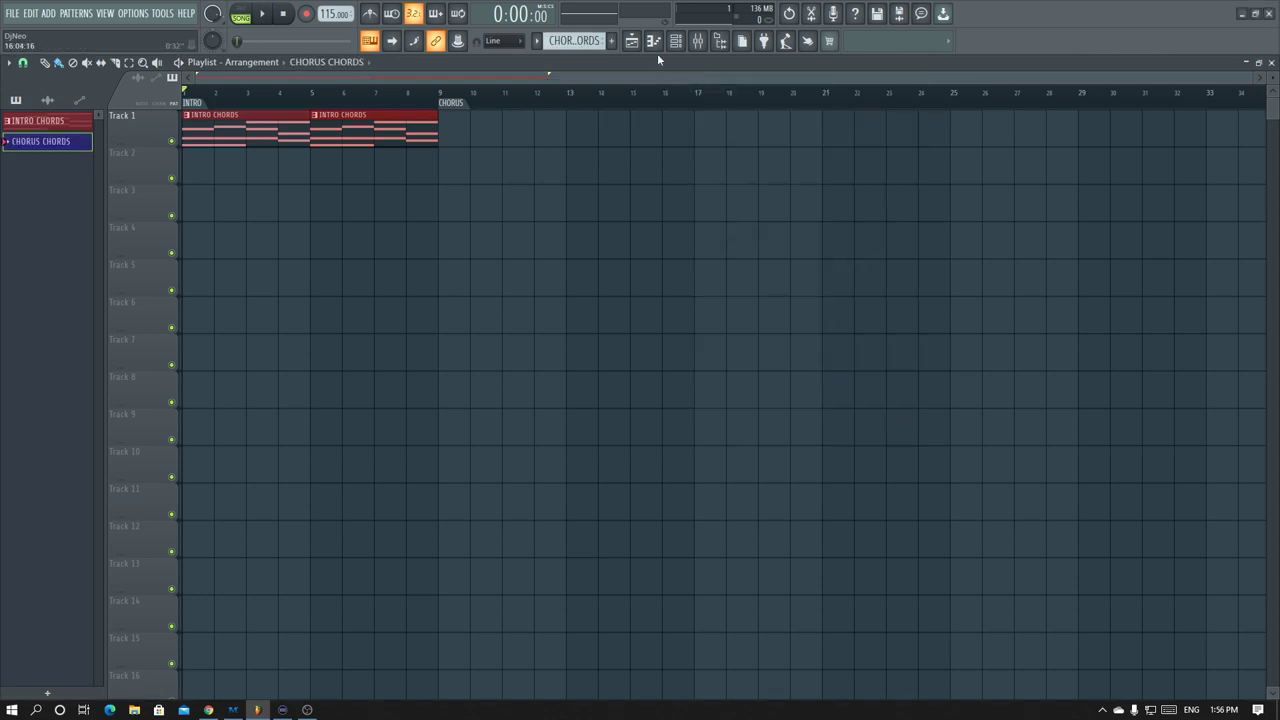
- Open the FL Keys piano roll for the CHORUS CHORDS pattern from the channel rack
{"action": "left_click", "coordinate": [684, 46]}
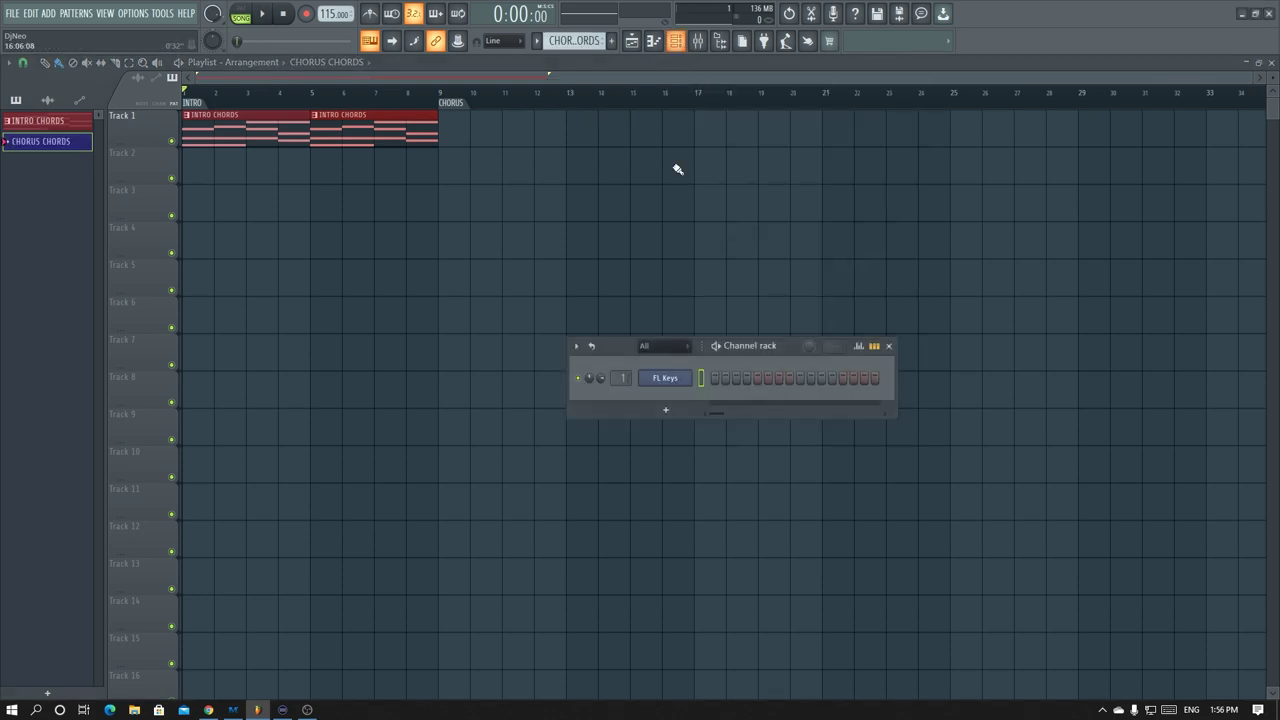
{"action": "right_click", "coordinate": [670, 386]}
{"action": "left_click", "coordinate": [716, 378]}
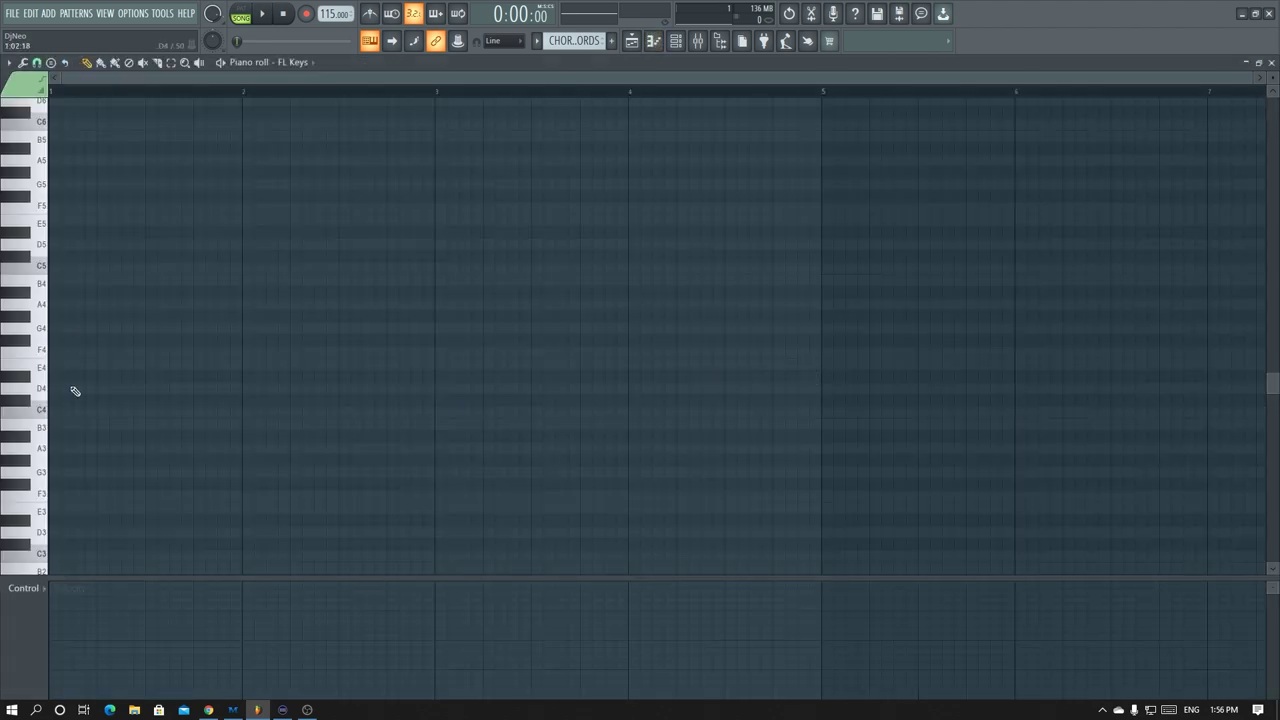
- Check the Am notes in Autochords and draw the chord A4, C5, E5 in bar 1 of the FL Studio piano roll
{"action": "key", "text": "alt+Tab"}
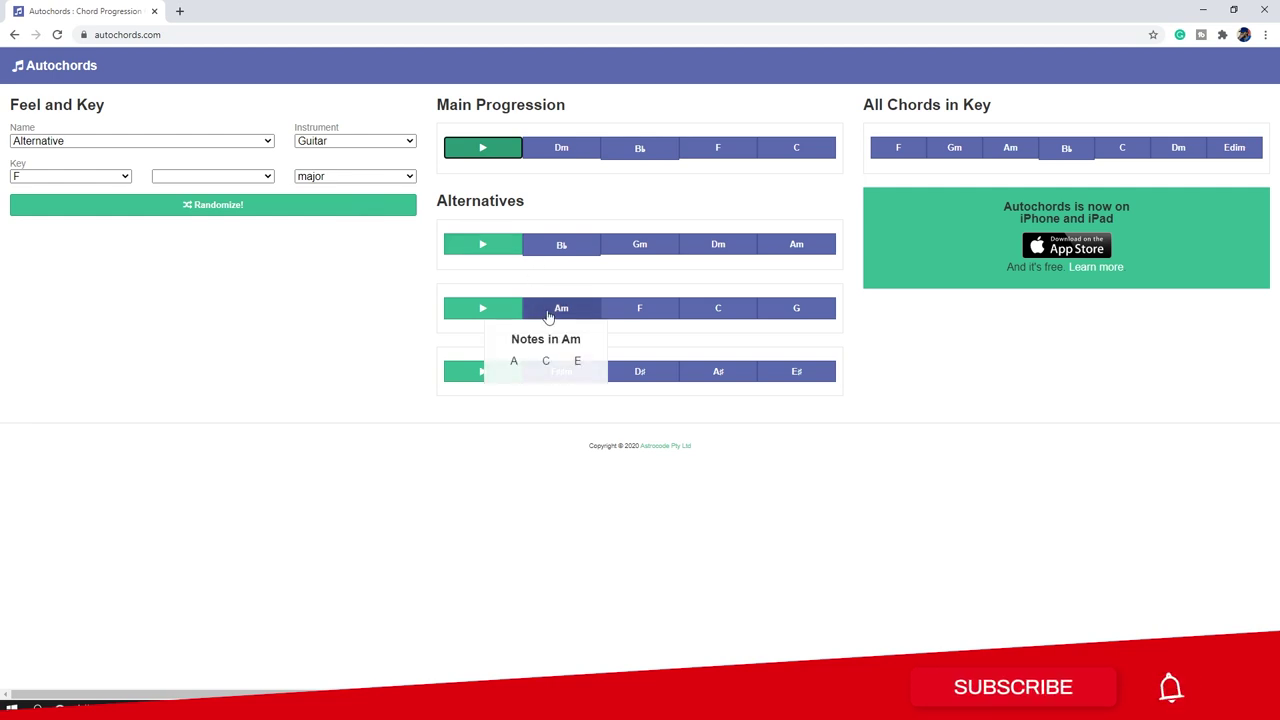
{"action": "key", "text": "alt+Tab"}
{"action": "left_click", "coordinate": [45, 455]}
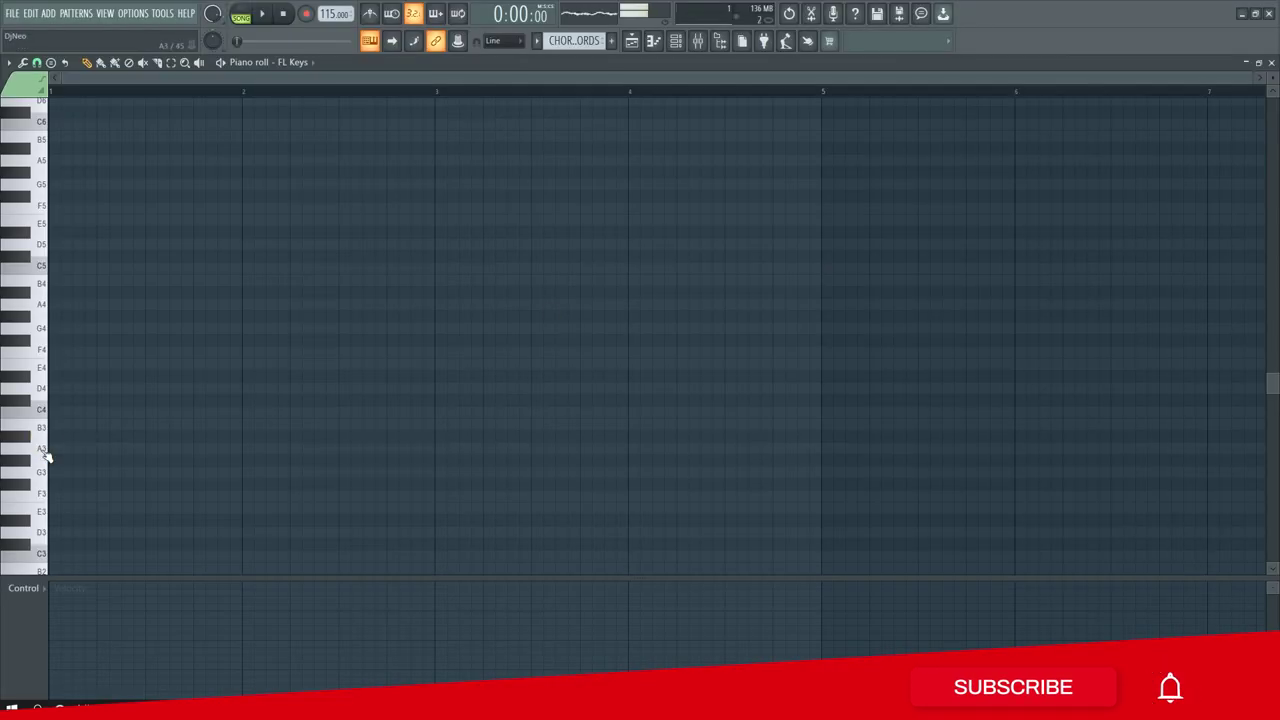
{"action": "left_click", "coordinate": [52, 449]}
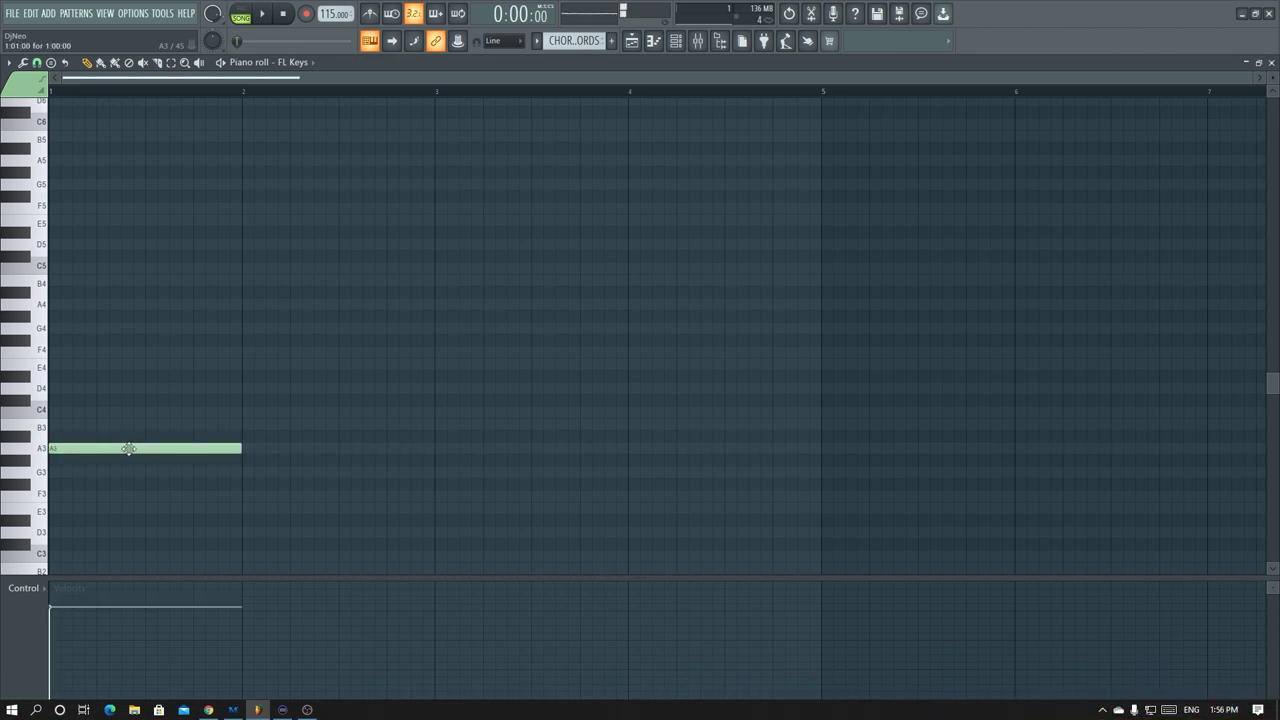
{"action": "left_click_drag", "start_coordinate": [109, 446], "coordinate": [92, 303]}
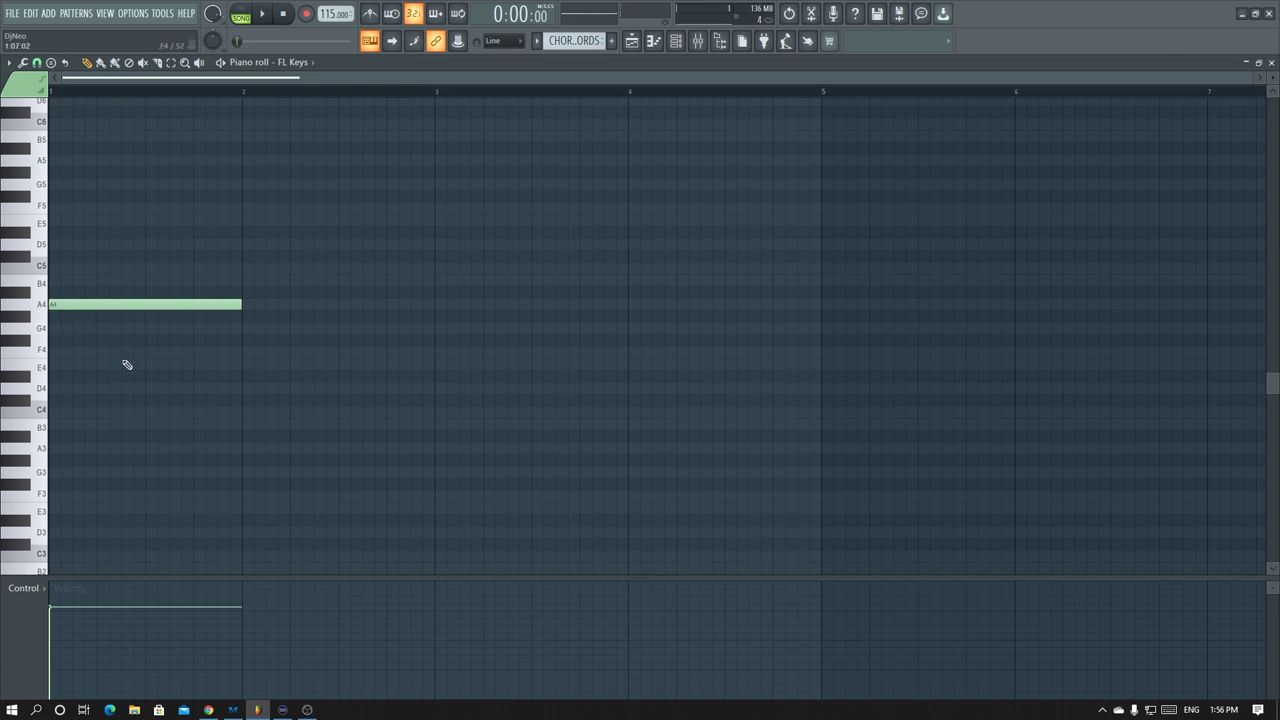
{"action": "scroll", "coordinate": [127, 364], "scroll_direction": "up", "scroll_amount": 3}
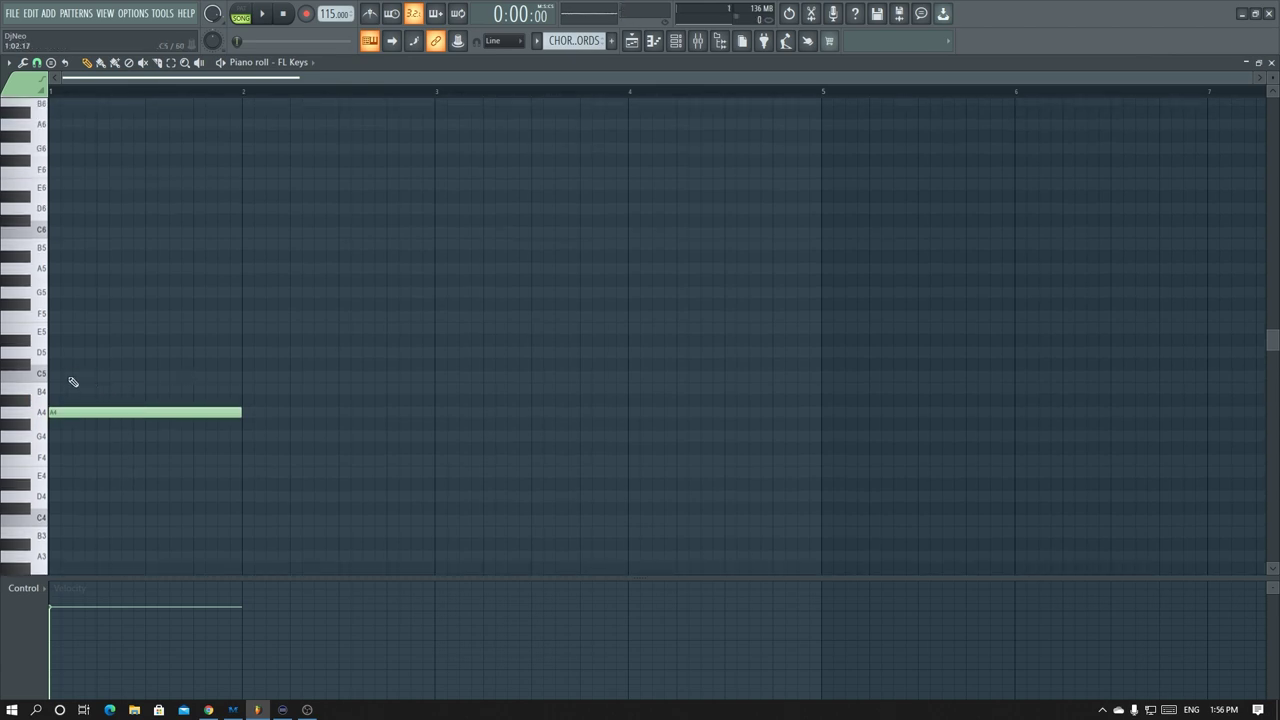
{"action": "left_click", "coordinate": [53, 375]}
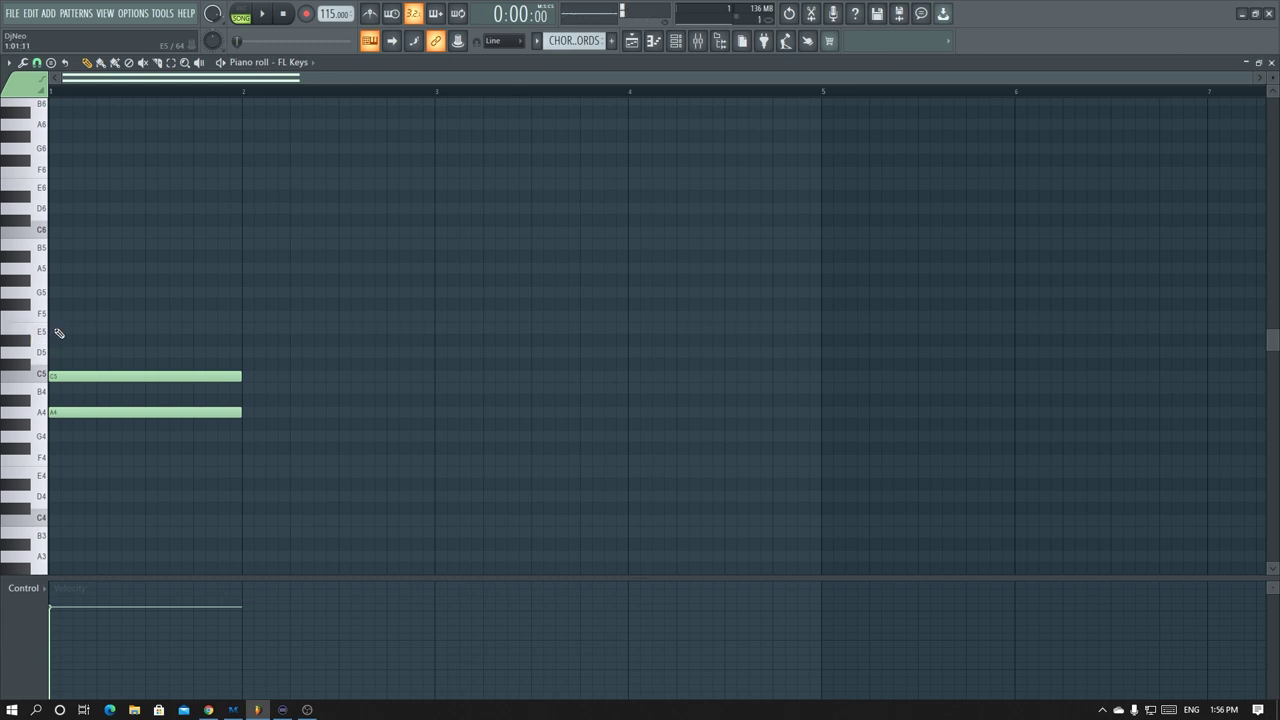
{"action": "left_click", "coordinate": [53, 331]}
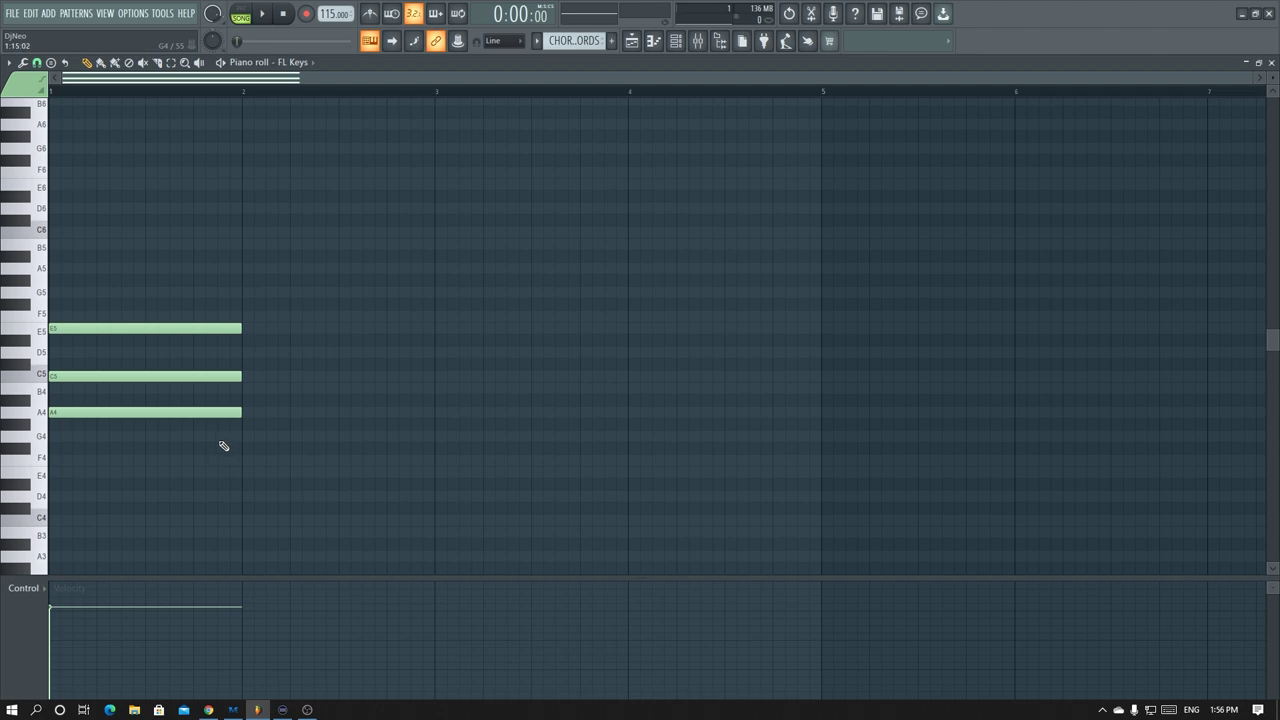
- Check the F chord's notes in Autochords and draw A4, C5 and F5 across bar 2 of the FL Studio piano roll
{"action": "key", "text": "alt+Tab"}
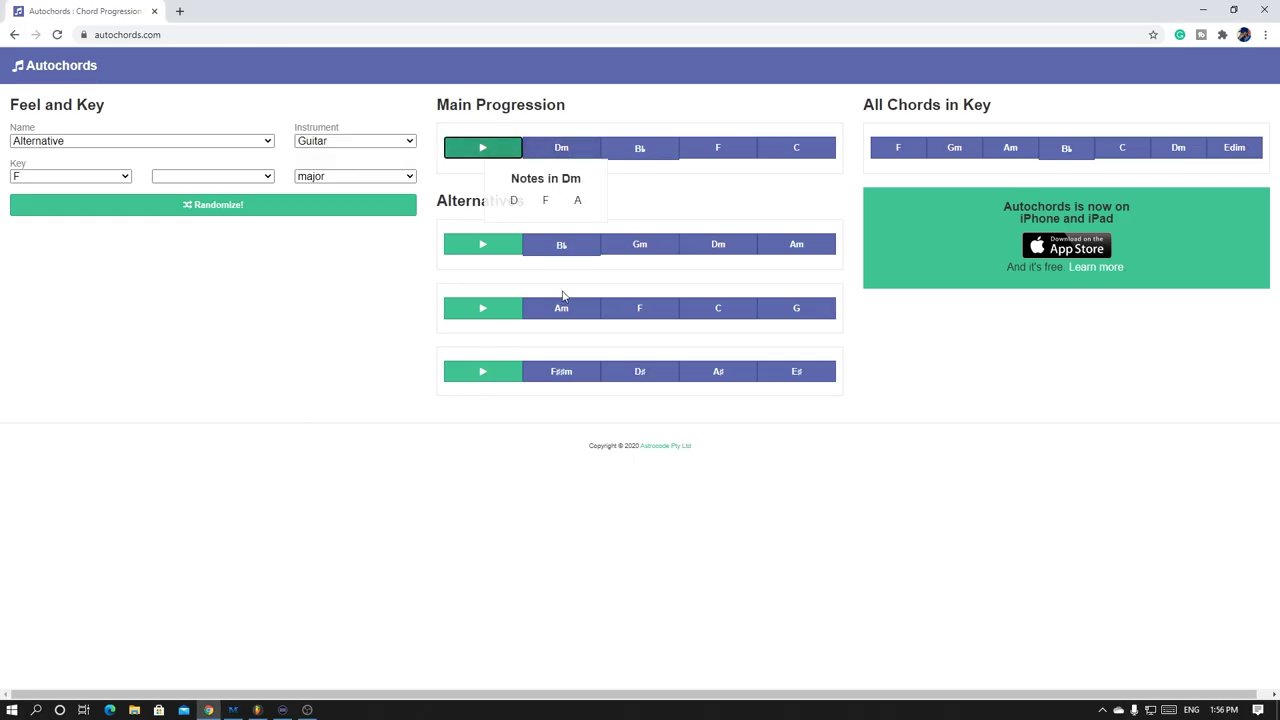
{"action": "mouse_move", "coordinate": [562, 309]}
{"action": "key", "text": "alt+Tab"}
{"action": "key", "text": "alt+Tab"}
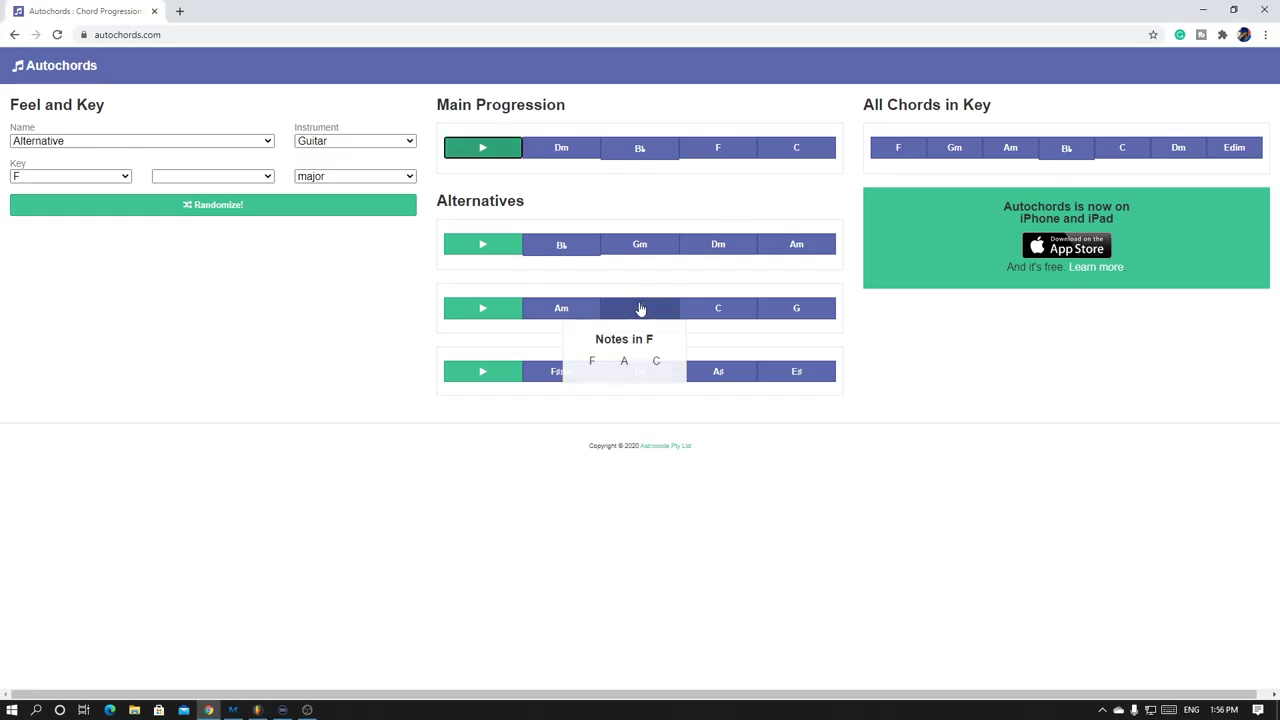
{"action": "key", "text": "alt+Tab"}
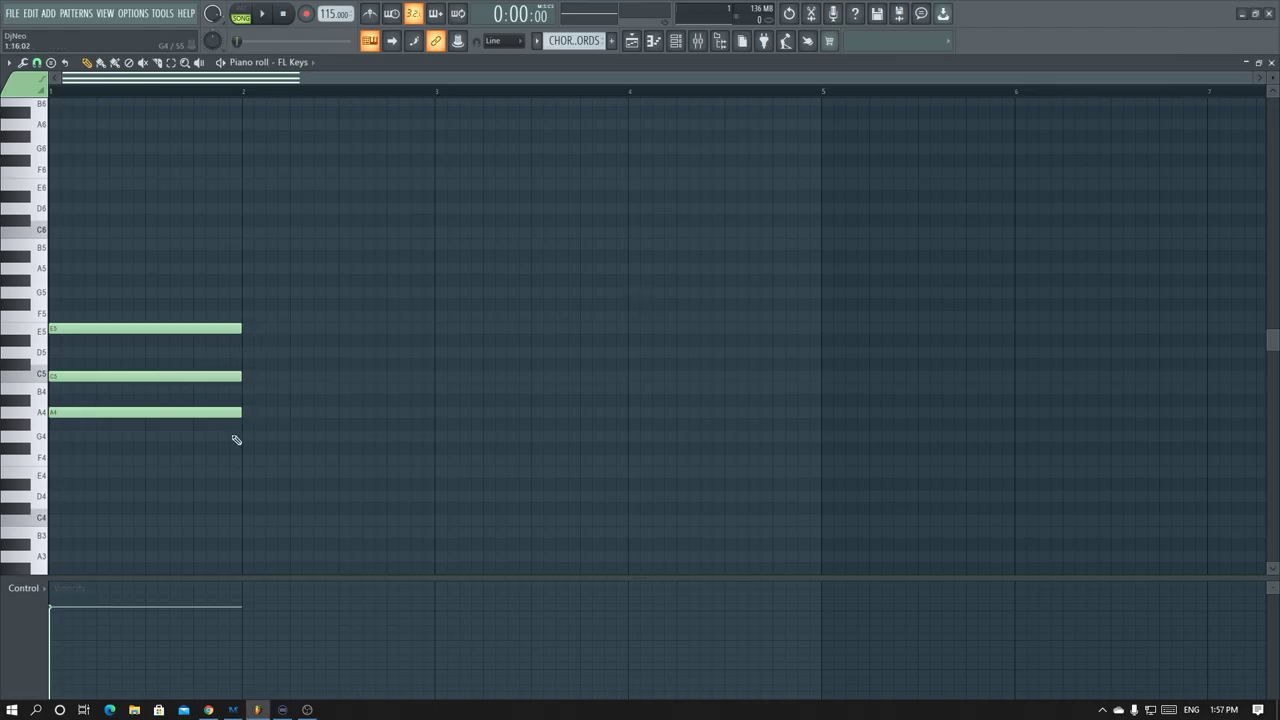
{"action": "left_click", "coordinate": [246, 294]}
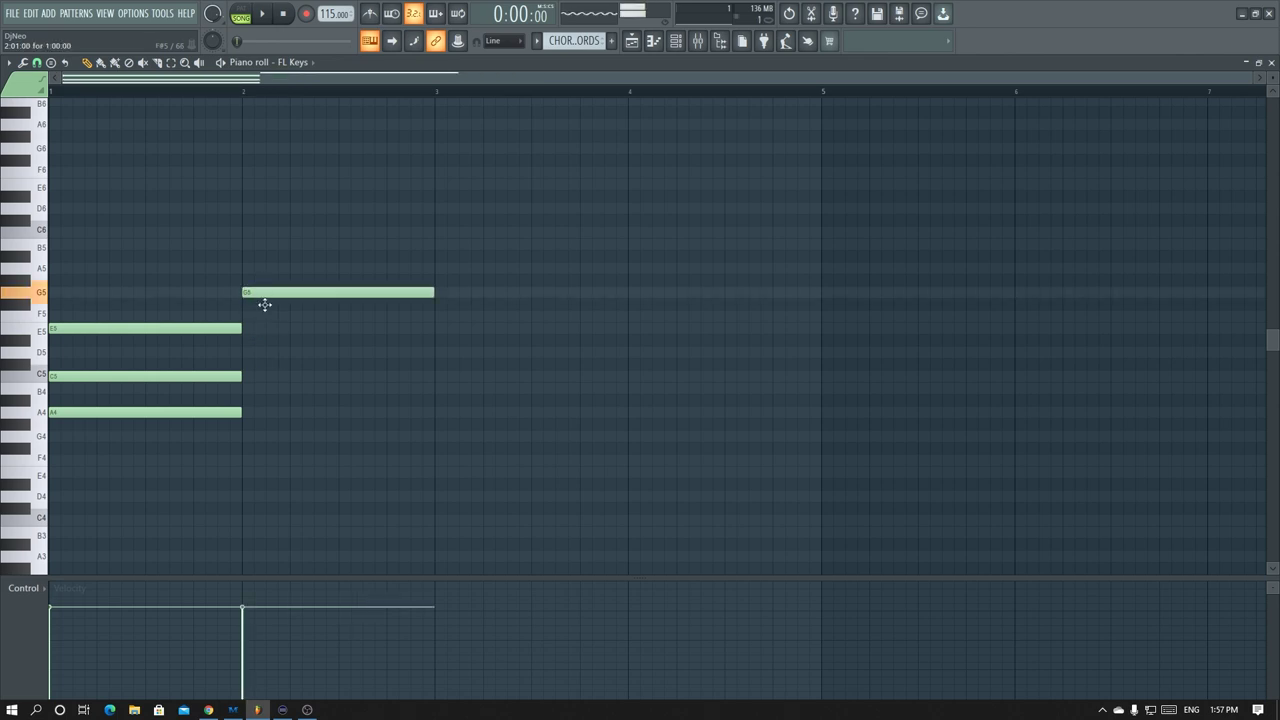
{"action": "left_click_drag", "start_coordinate": [263, 294], "coordinate": [263, 316]}
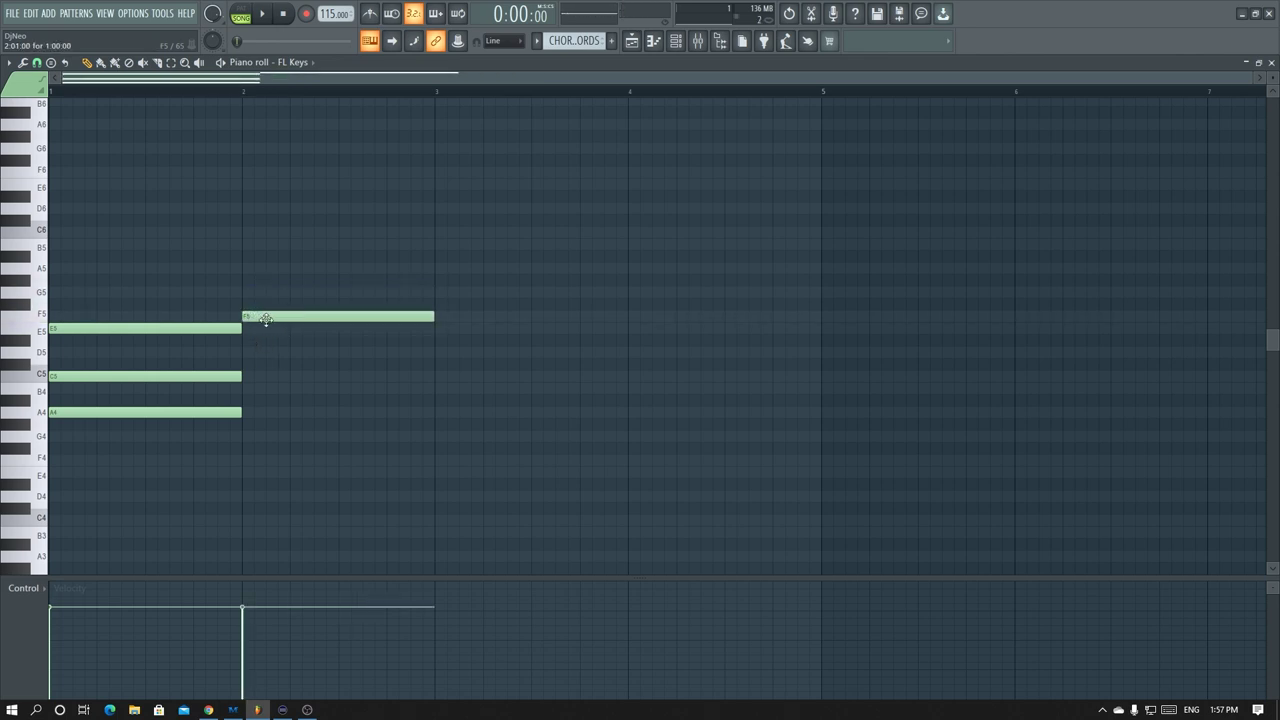
{"action": "left_click", "coordinate": [249, 413]}
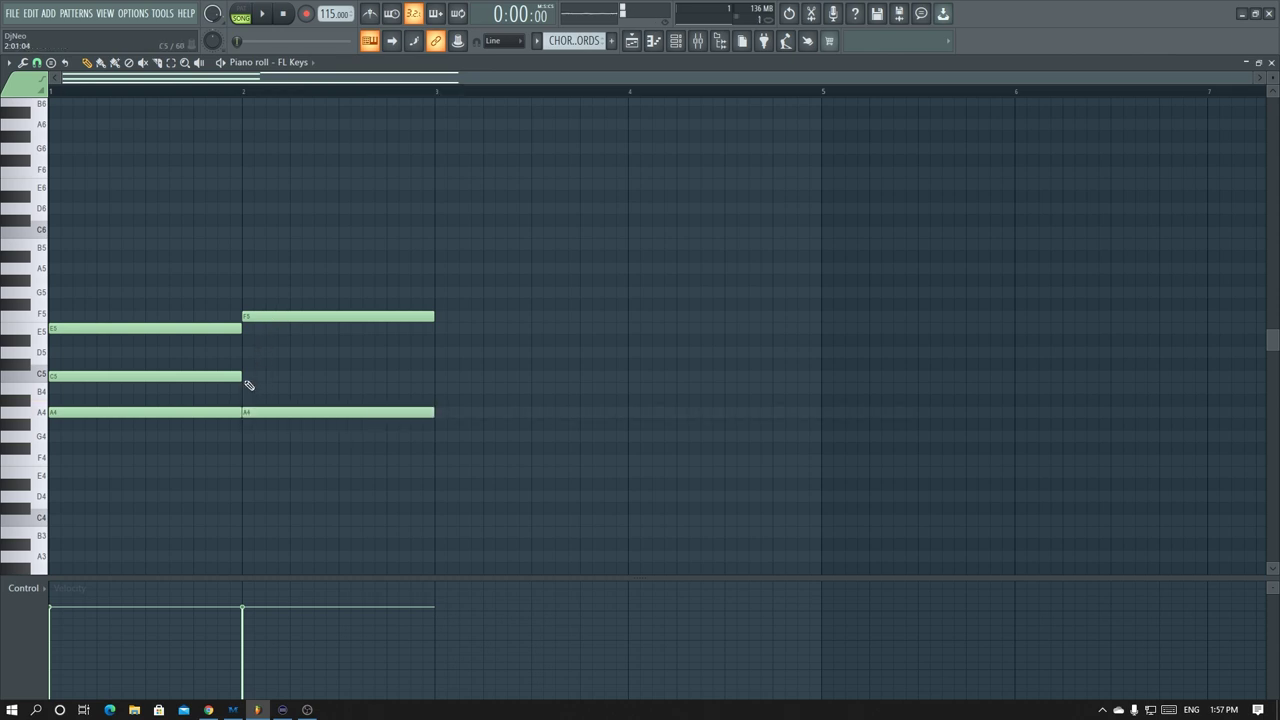
{"action": "left_click", "coordinate": [249, 377]}
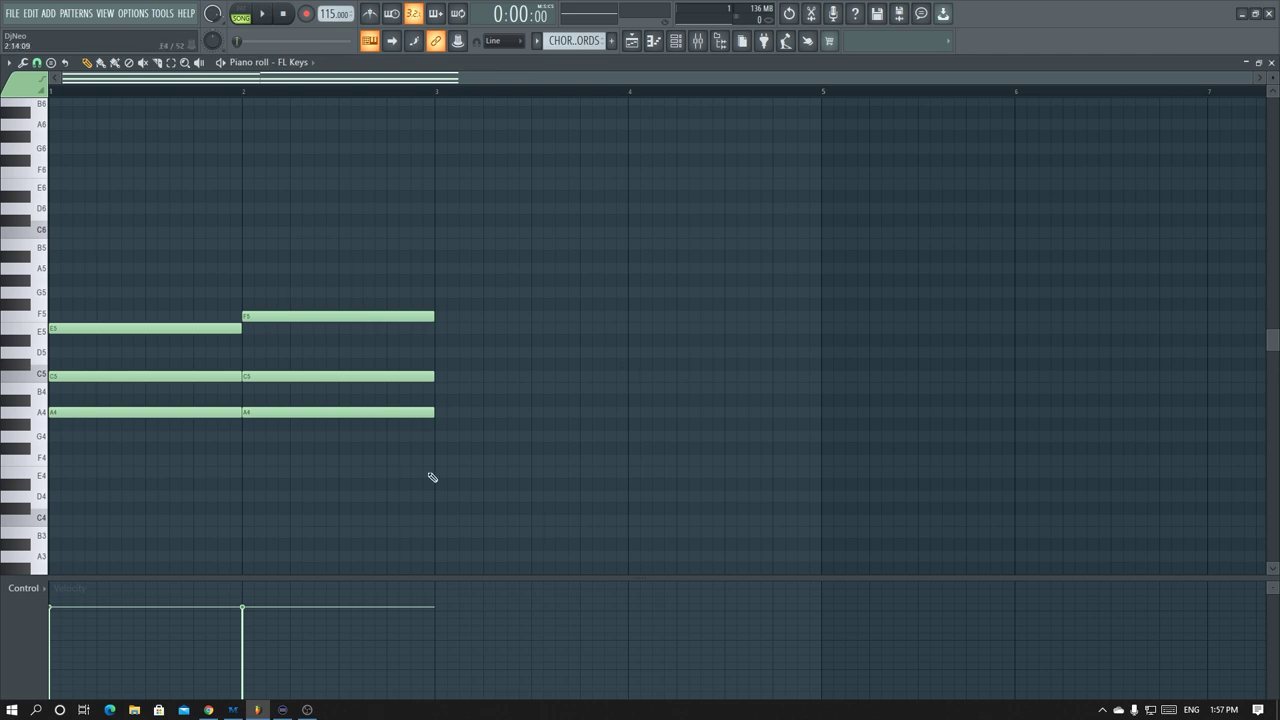
- Check the C chord's notes in Autochords and draw C5, E5 and G5 across bar 3 of the FL Studio piano roll
{"action": "key", "text": "alt+Tab"}
{"action": "mouse_move", "coordinate": [705, 317]}
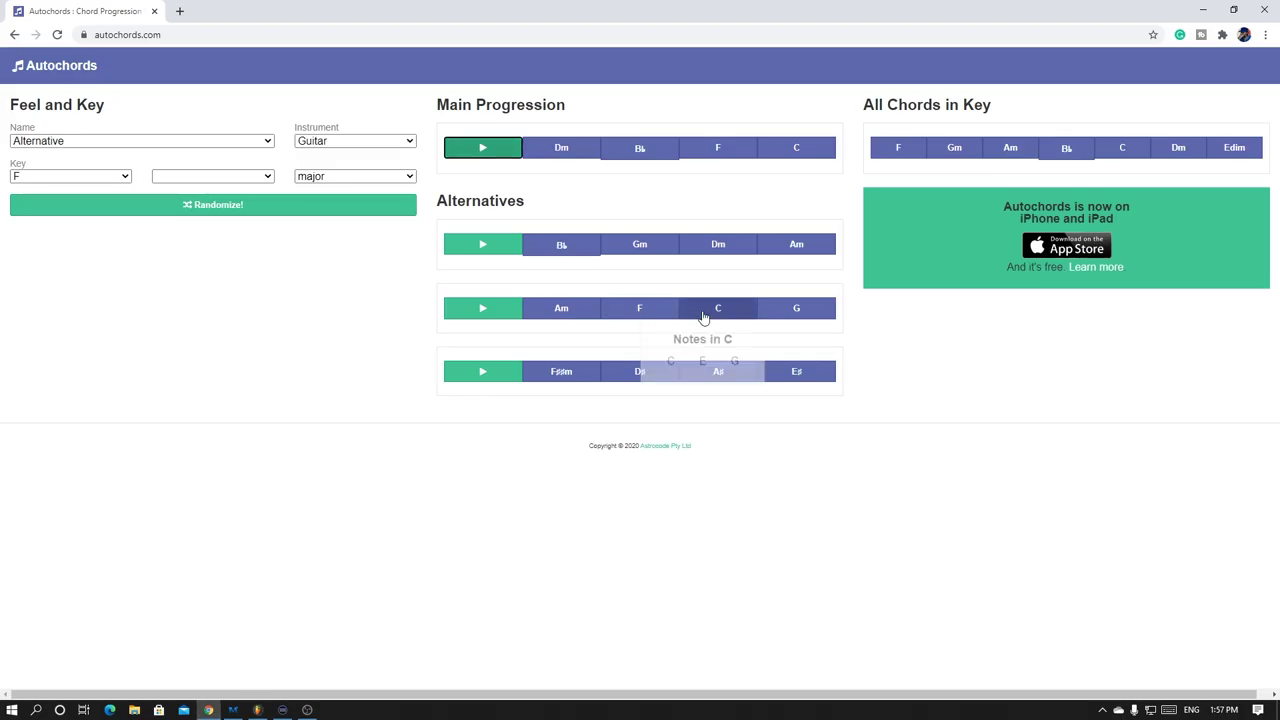
{"action": "key", "text": "alt+Tab"}
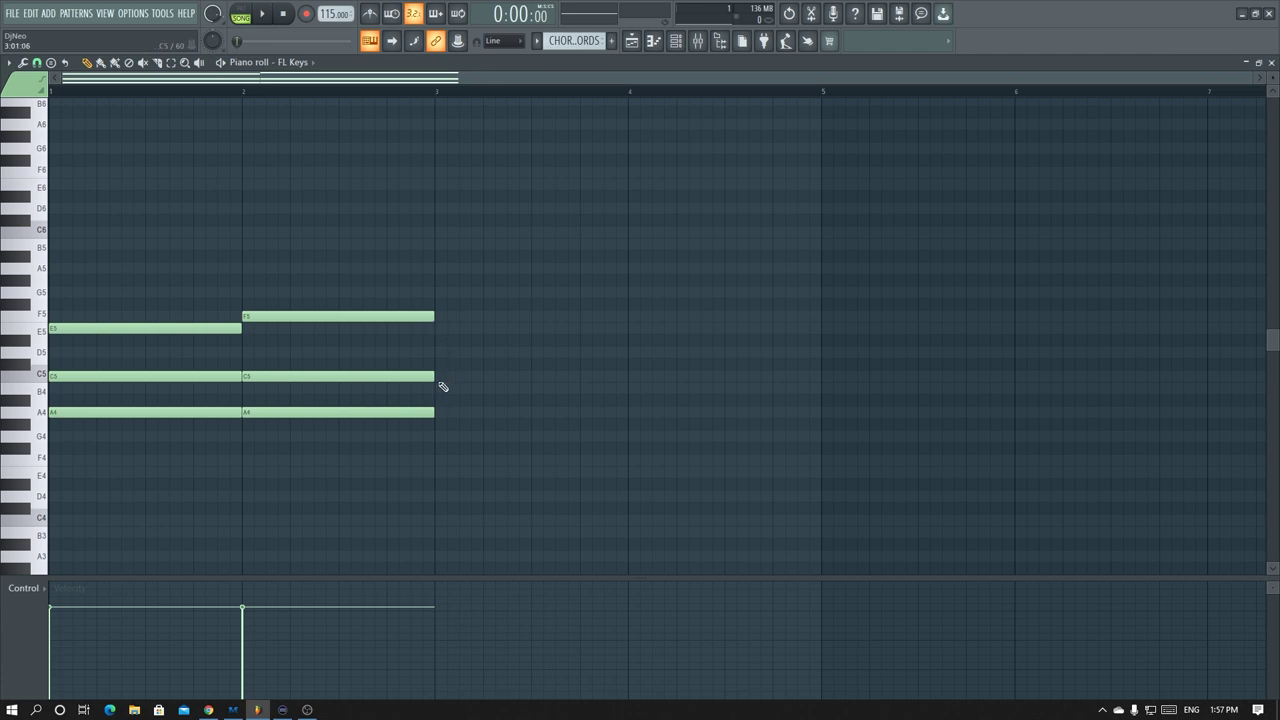
{"action": "left_click", "coordinate": [440, 378]}
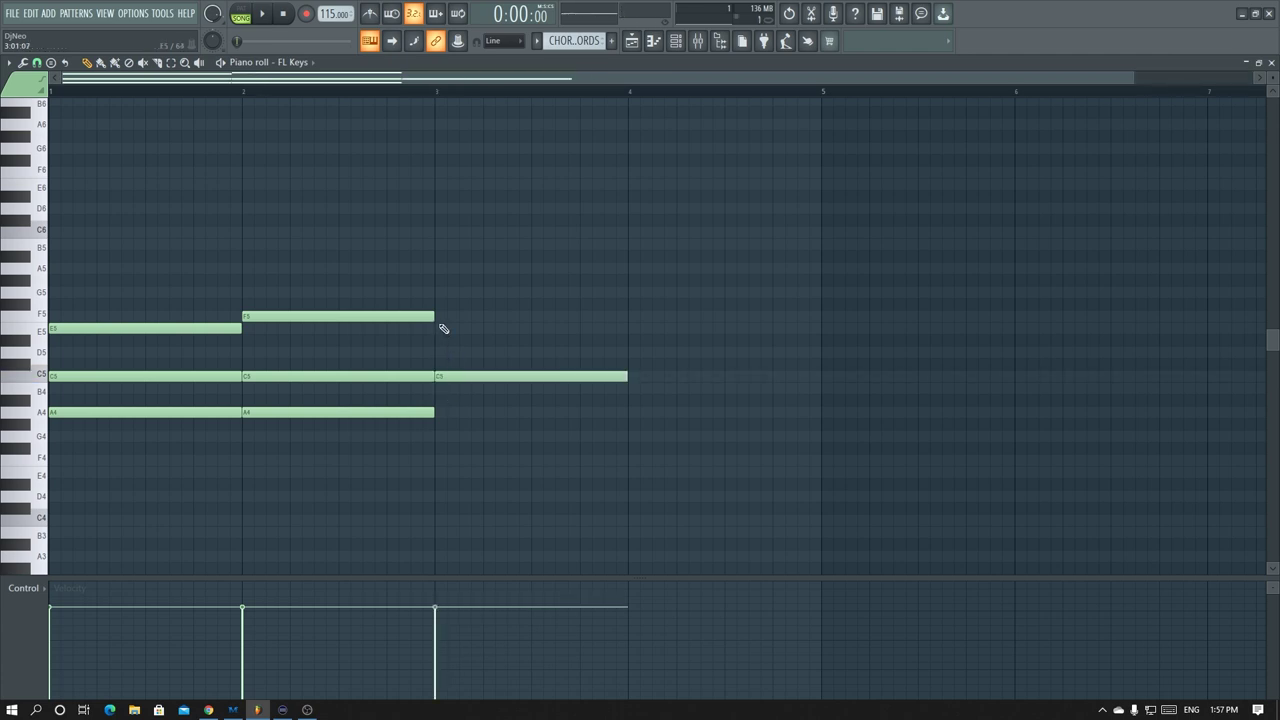
{"action": "left_click", "coordinate": [440, 331]}
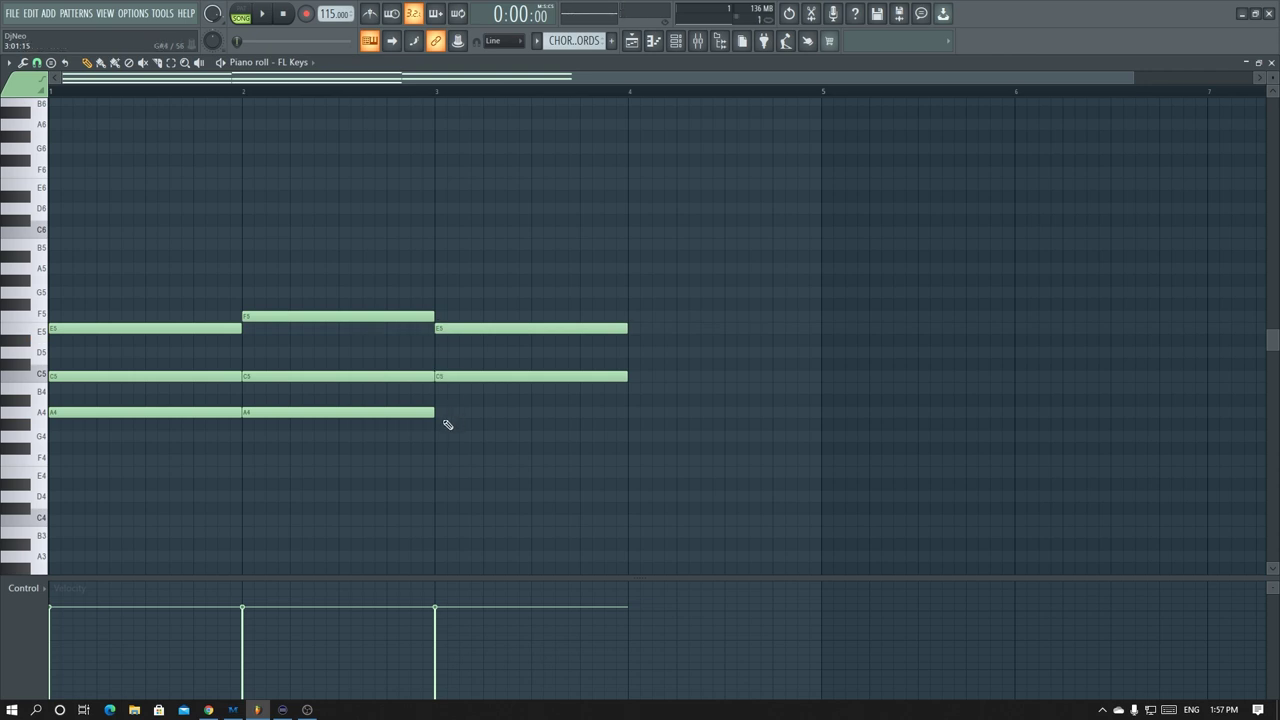
{"action": "left_click", "coordinate": [440, 293]}
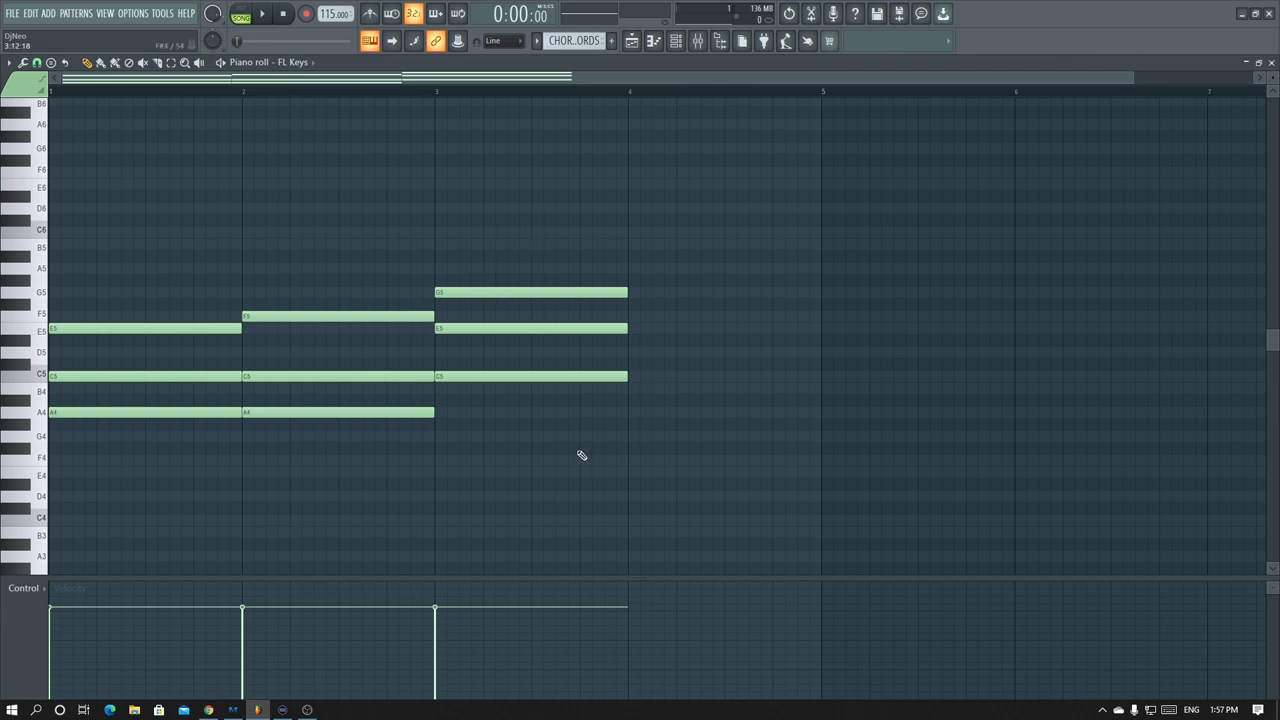
- Check the G chord's notes in Autochords and draw A#4, D5 and G5 across bar 4 of the FL Studio piano roll
{"action": "key", "text": "alt+Tab"}
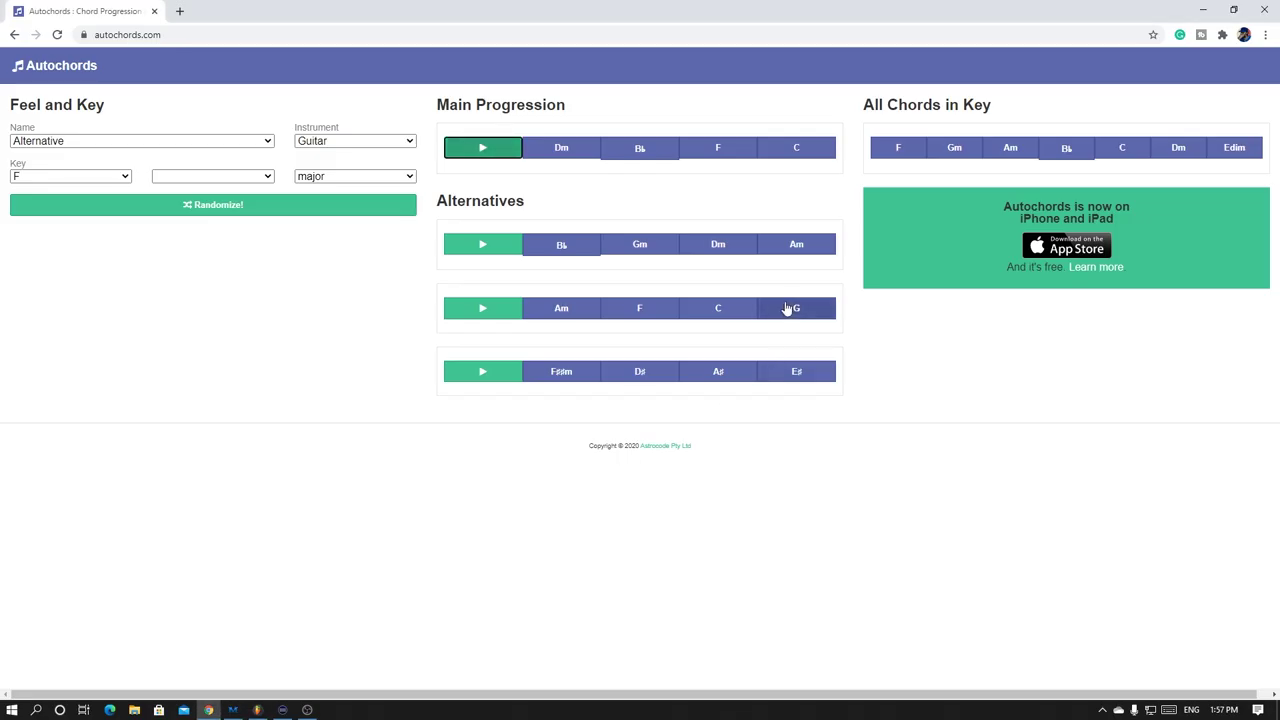
{"action": "mouse_move", "coordinate": [789, 311]}
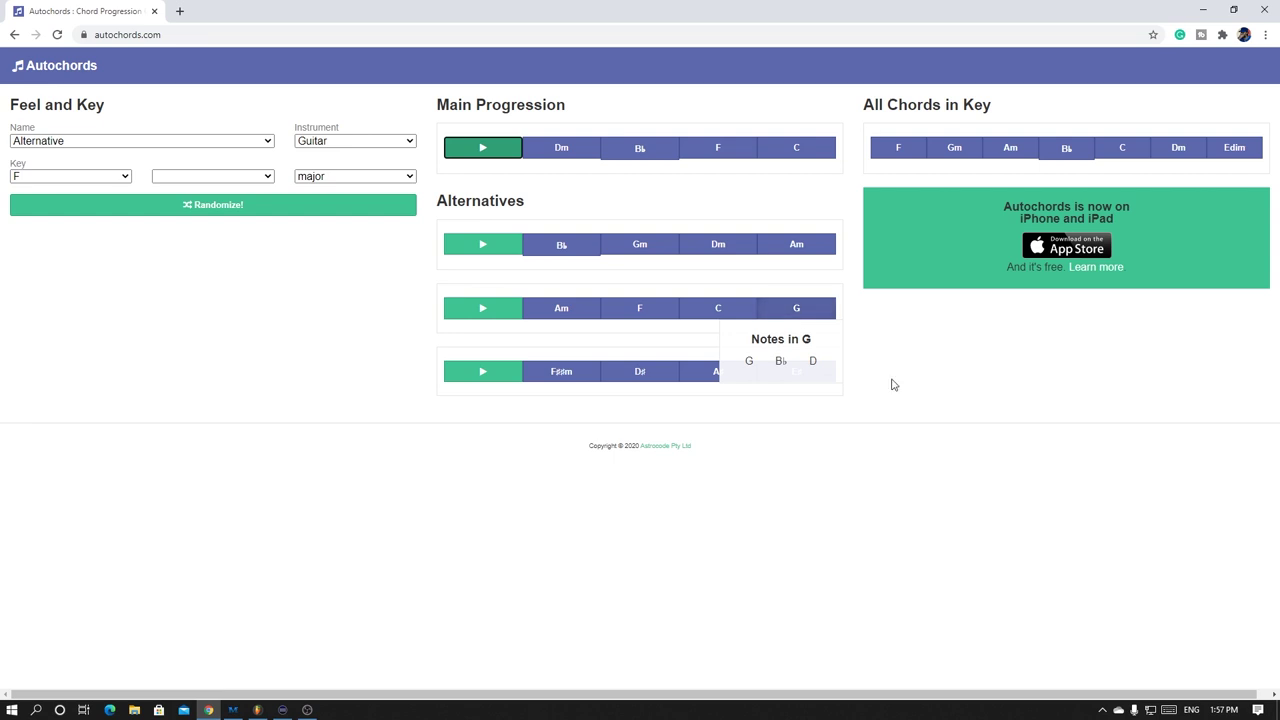
{"action": "key", "text": "alt+Tab"}
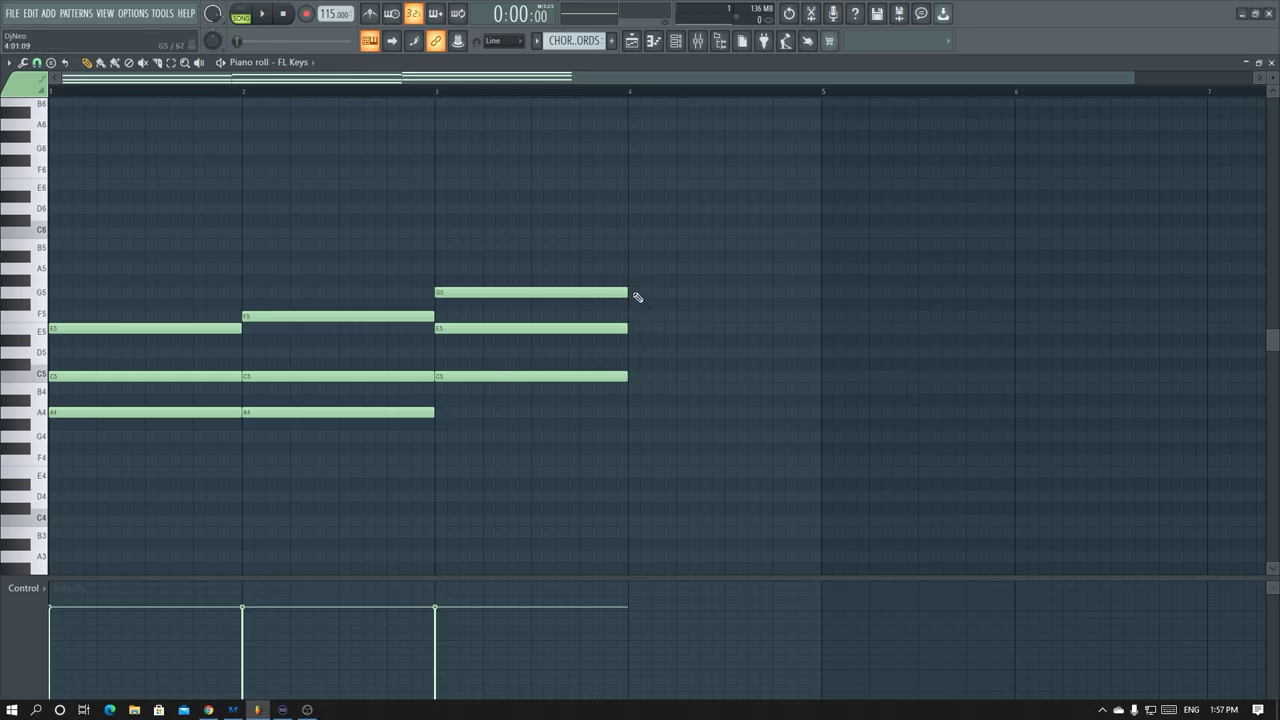
{"action": "left_click", "coordinate": [634, 293]}
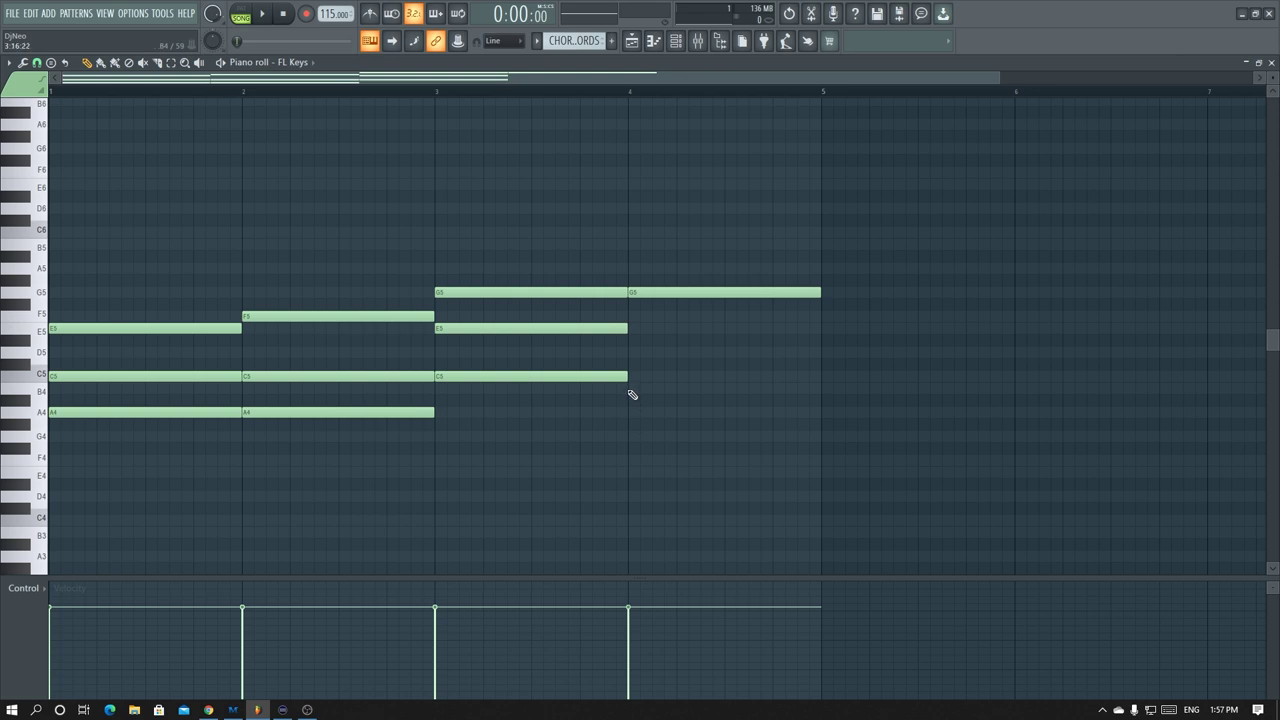
{"action": "left_click", "coordinate": [632, 389]}
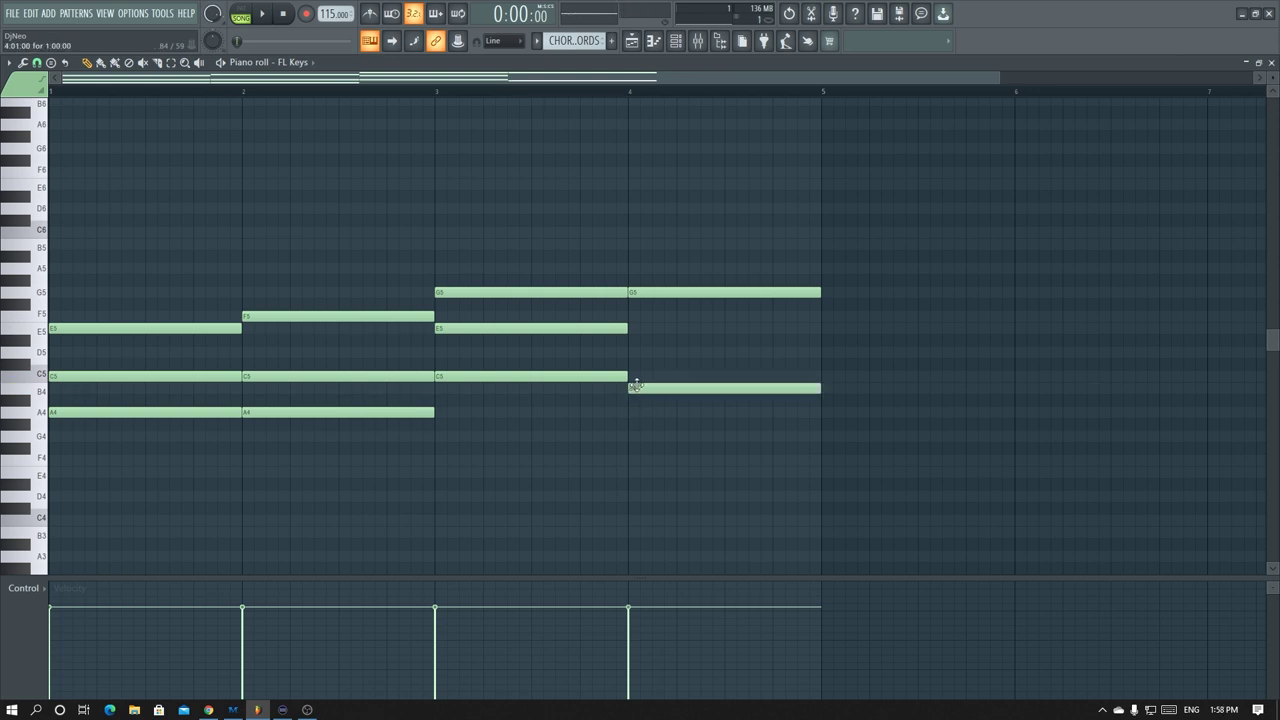
{"action": "left_click_drag", "start_coordinate": [636, 386], "coordinate": [637, 399]}
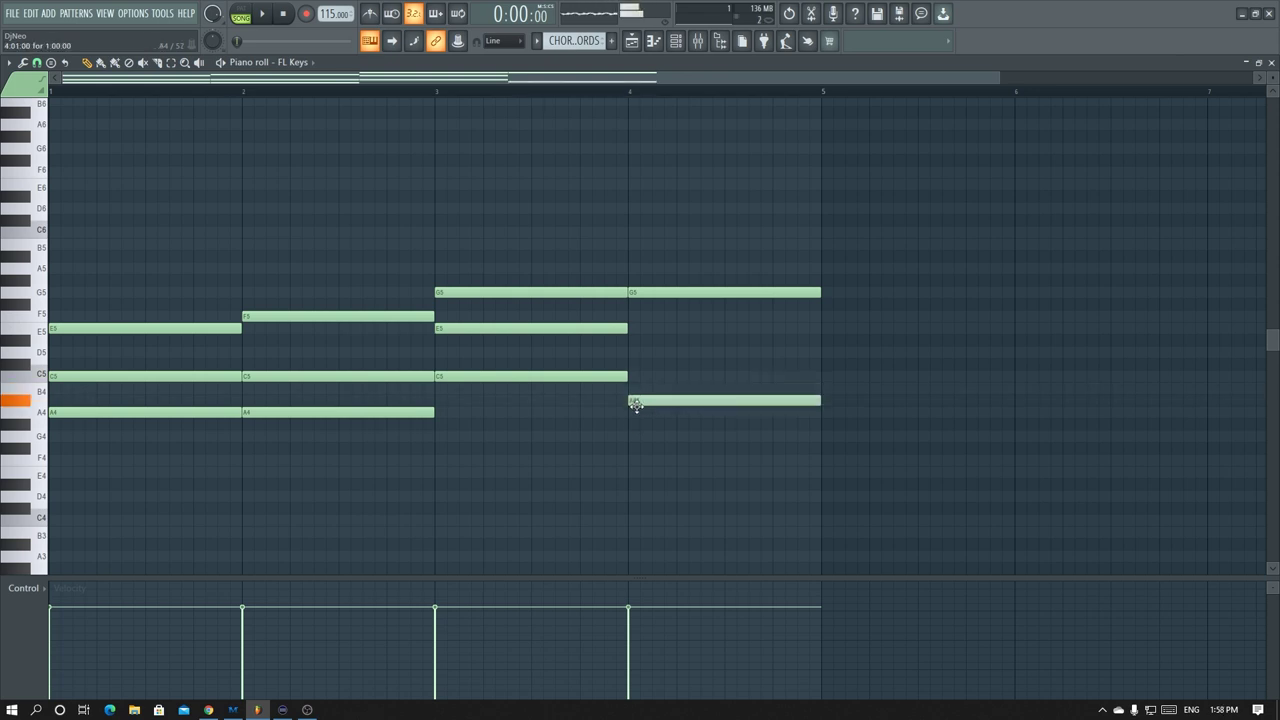
{"action": "left_click", "coordinate": [634, 354]}
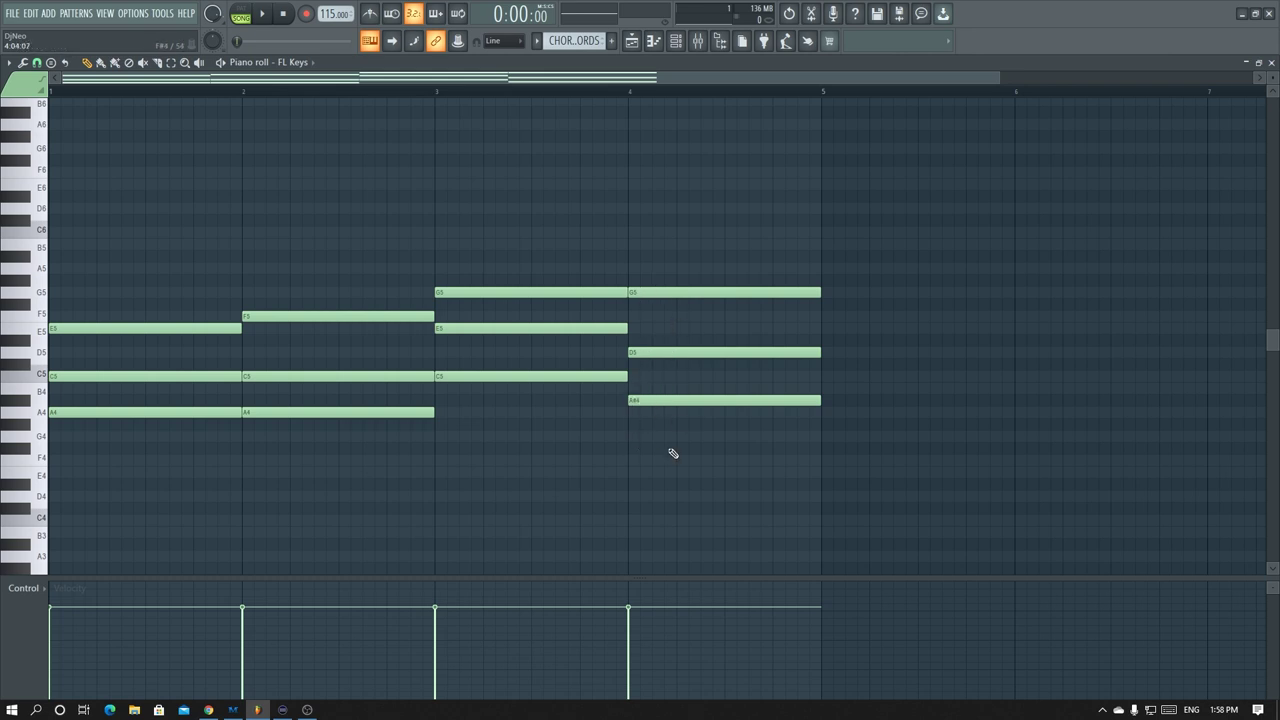
- Switch playback to pattern mode and listen to the four chorus chords
{"action": "left_click", "coordinate": [241, 13]}
{"action": "key", "text": "space"}
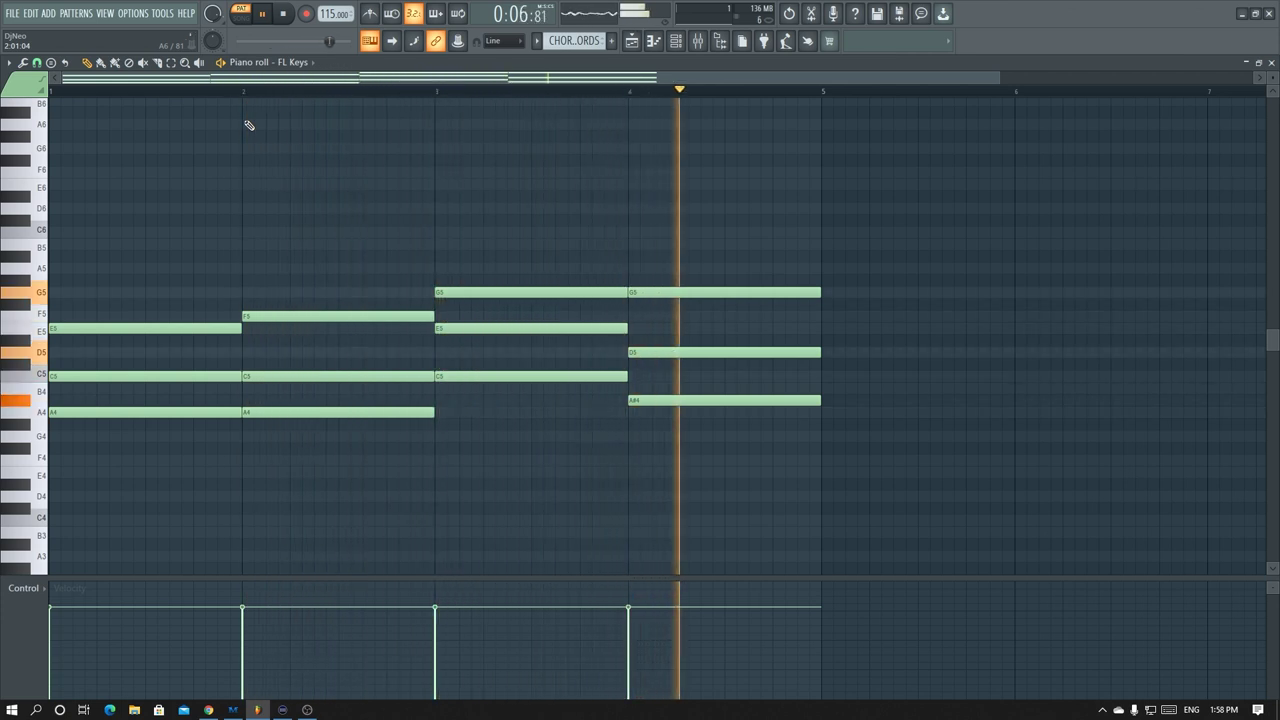
{"action": "key", "text": "space"}
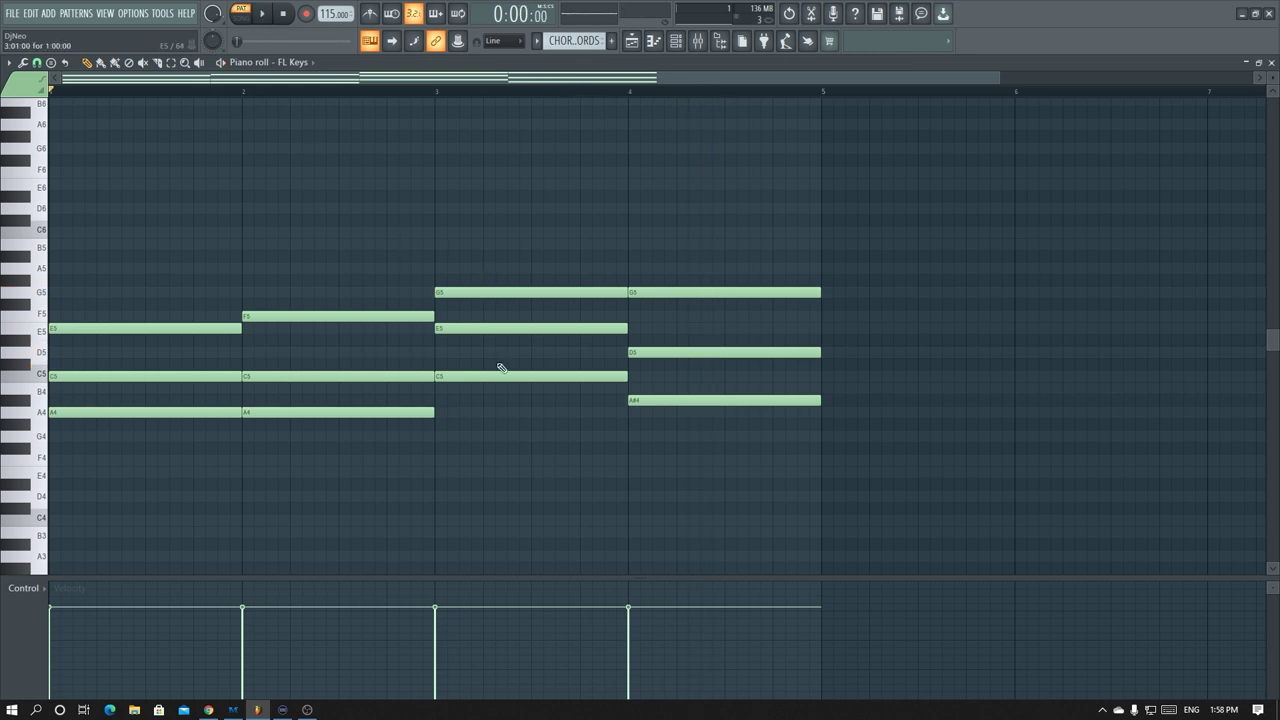
- Raise the lowest note of the bar 4 chord to B4, play the pattern to check it, and close the piano roll
{"action": "left_click", "coordinate": [658, 400]}
{"action": "mouse_move", "coordinate": [660, 409]}
{"action": "left_mouse_down"}
{"action": "mouse_move", "coordinate": [660, 420]}
{"action": "mouse_move", "coordinate": [660, 377]}
{"action": "mouse_move", "coordinate": [660, 397]}
{"action": "left_mouse_up"}
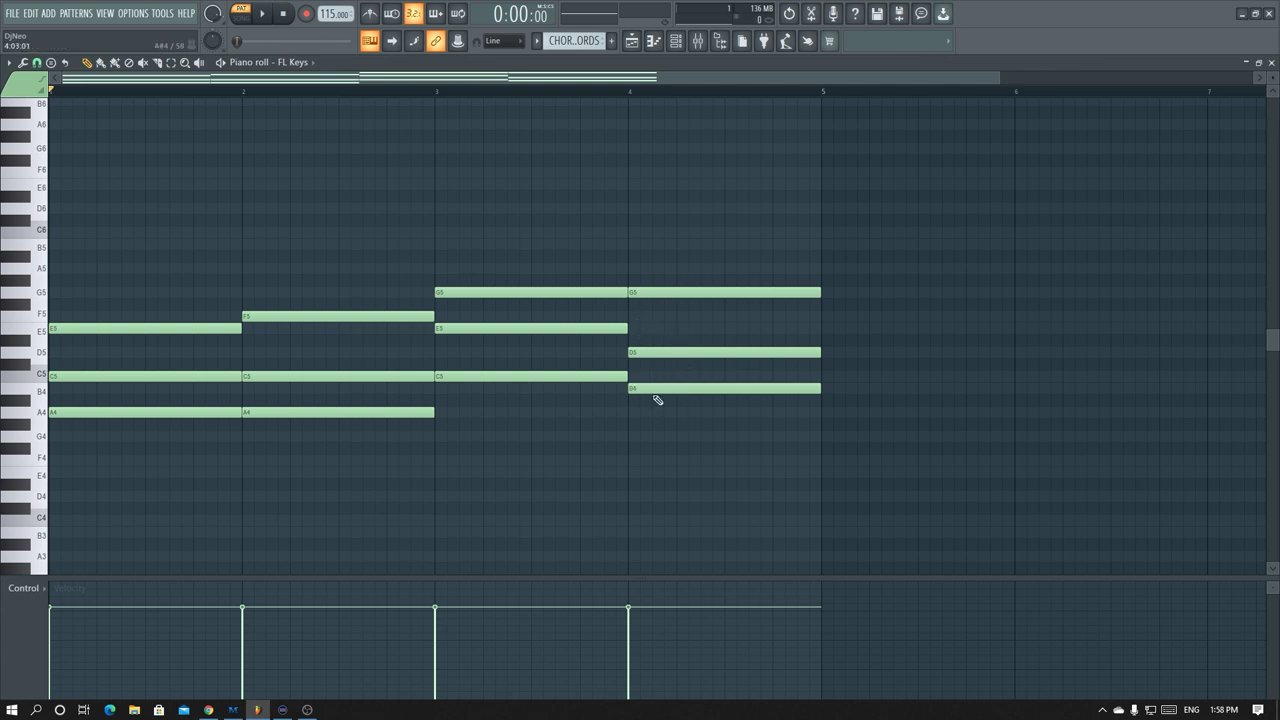
{"action": "key", "text": "space"}
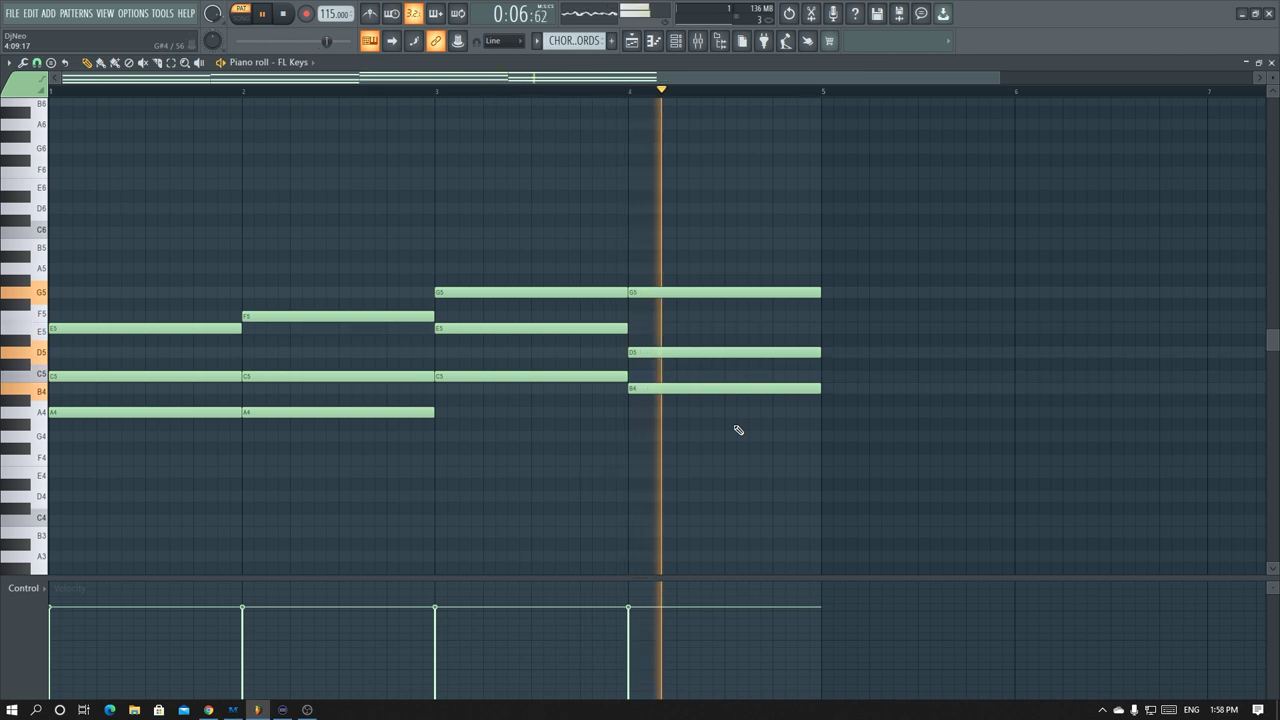
{"action": "key", "text": "space"}
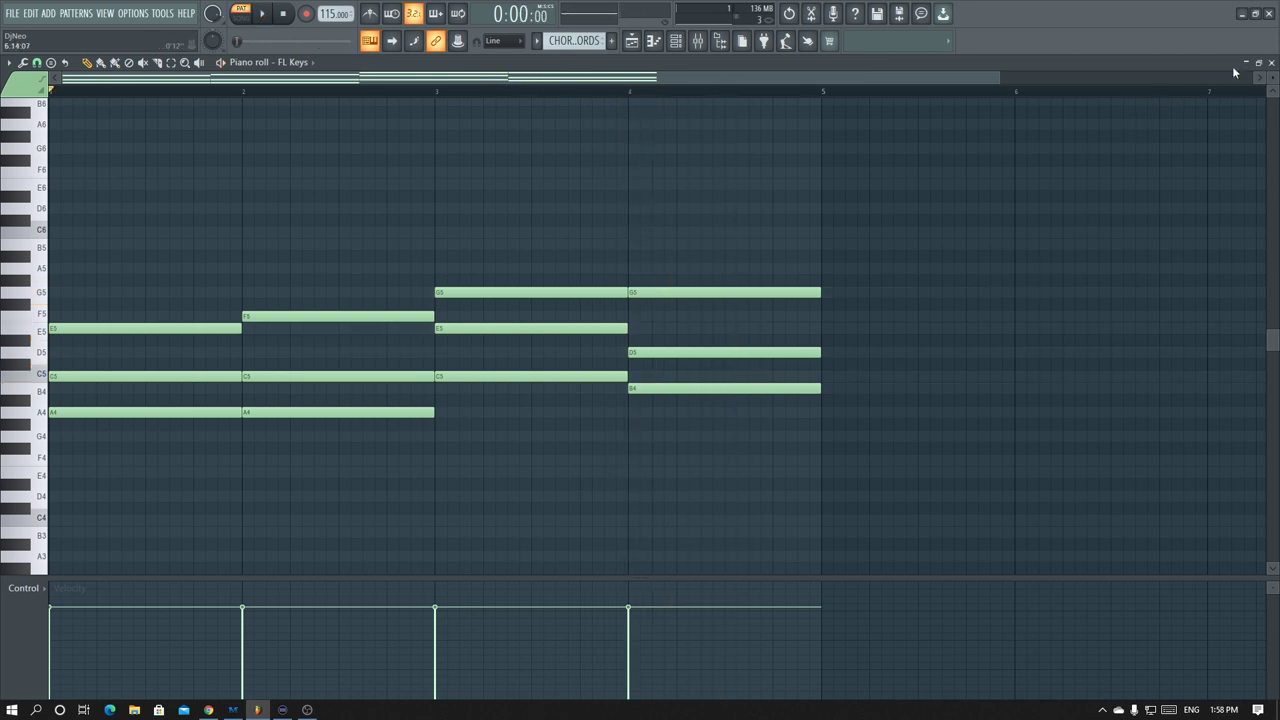
{"action": "left_click", "coordinate": [1270, 62]}
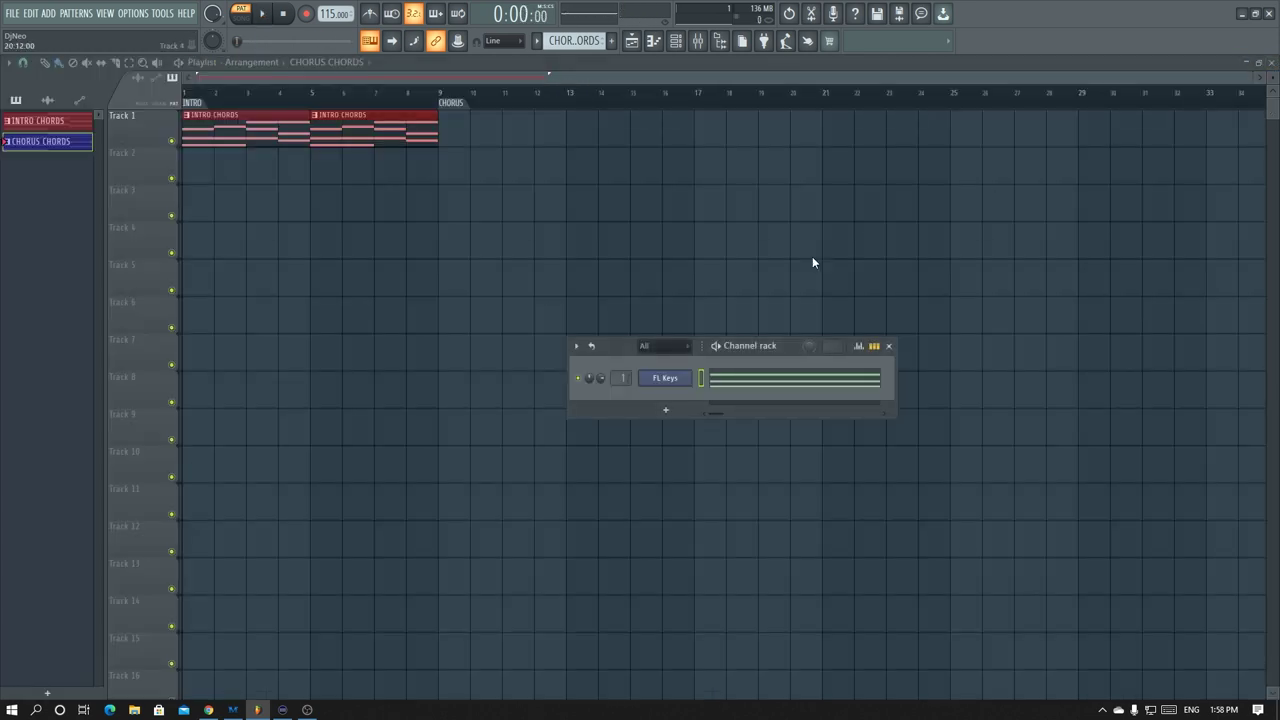
- Recheck the G chord in Autochords, return to FL Studio and place the CHORUS CHORDS pattern on Track 1 at bar 9
{"action": "key", "text": "alt+Tab"}
{"action": "mouse_move", "coordinate": [797, 312]}
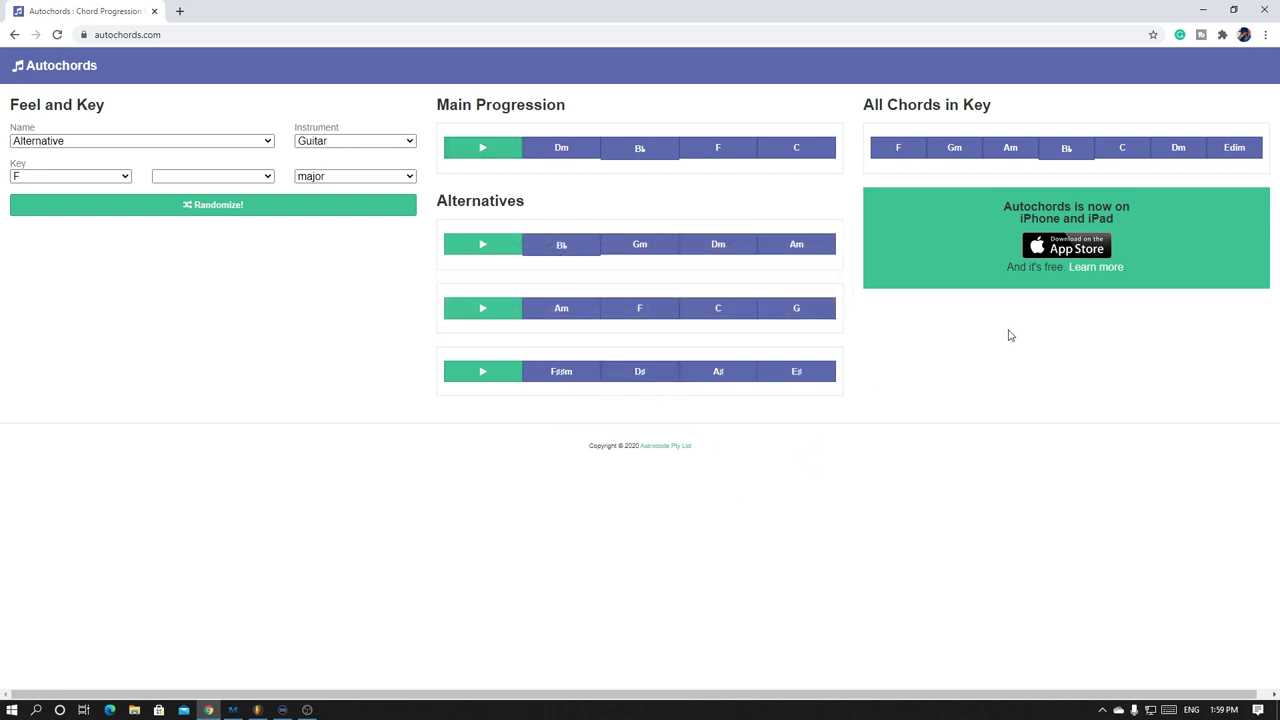
{"action": "key", "text": "alt+Tab"}
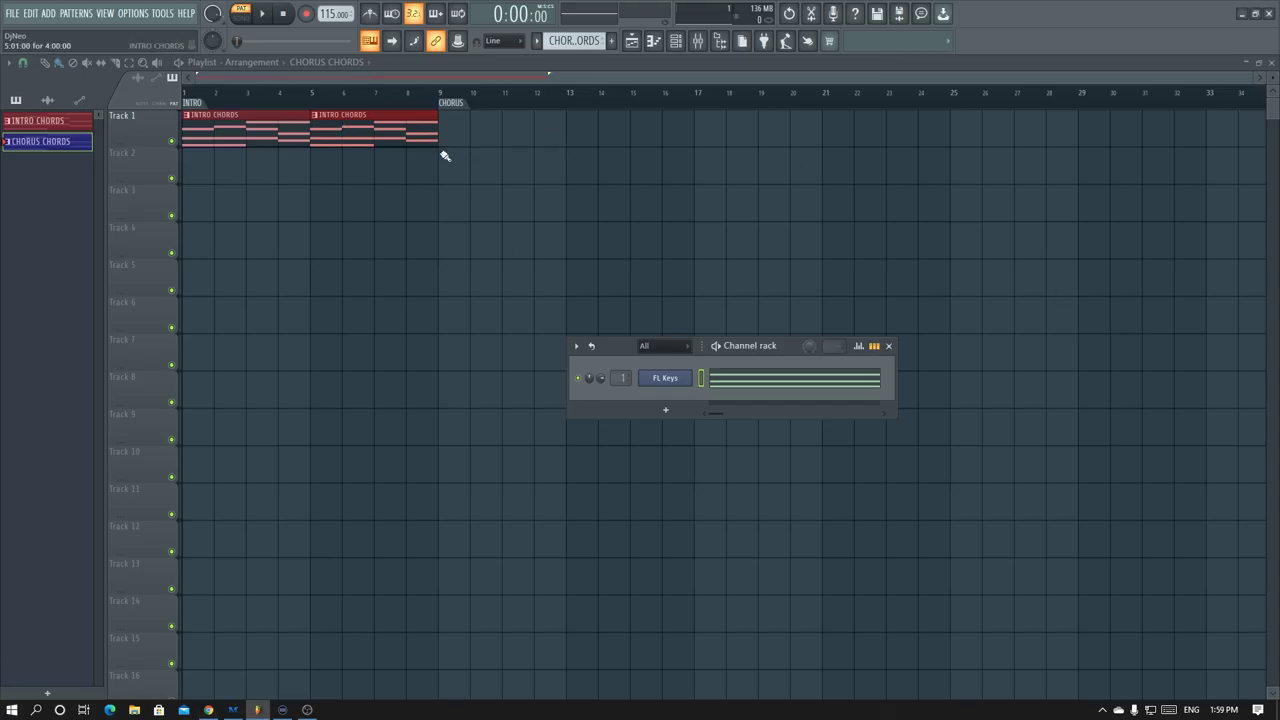
{"action": "left_click_drag", "start_coordinate": [51, 137], "coordinate": [447, 147]}
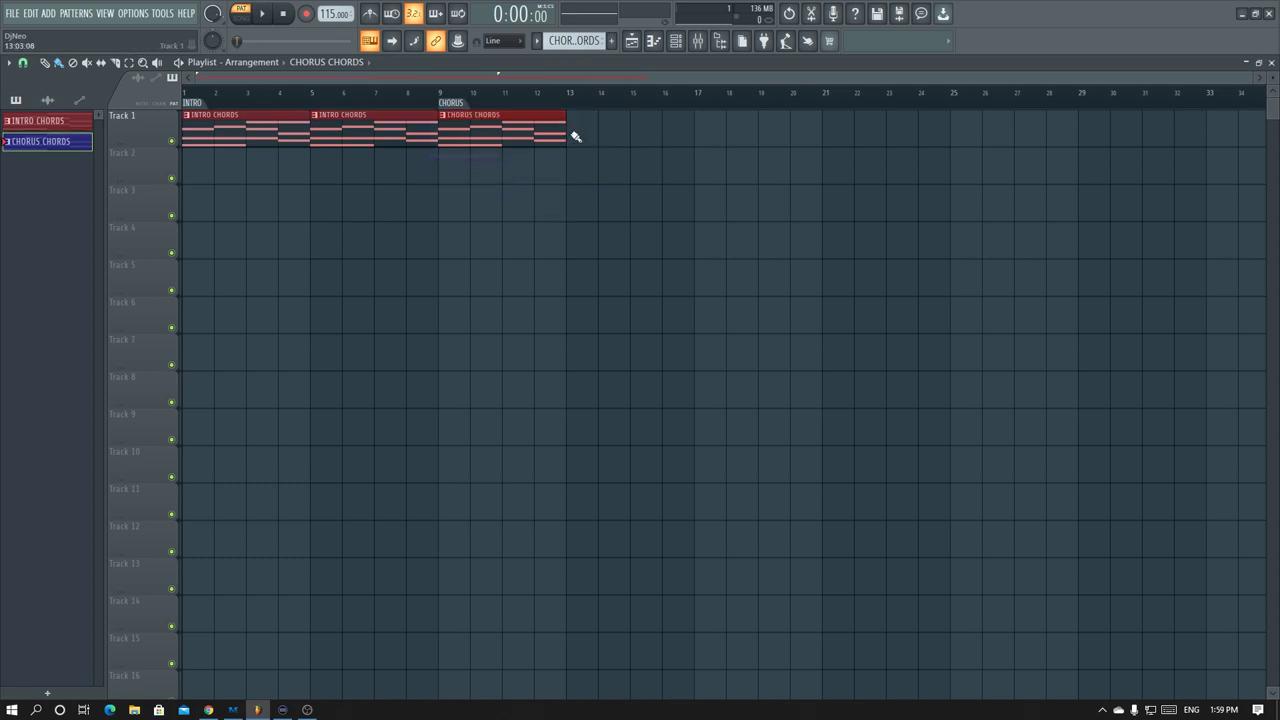
- Place a second CHORUS CHORDS clip on Track 1 at bar 13 and play the arrangement in song mode
{"action": "left_click", "coordinate": [576, 136]}
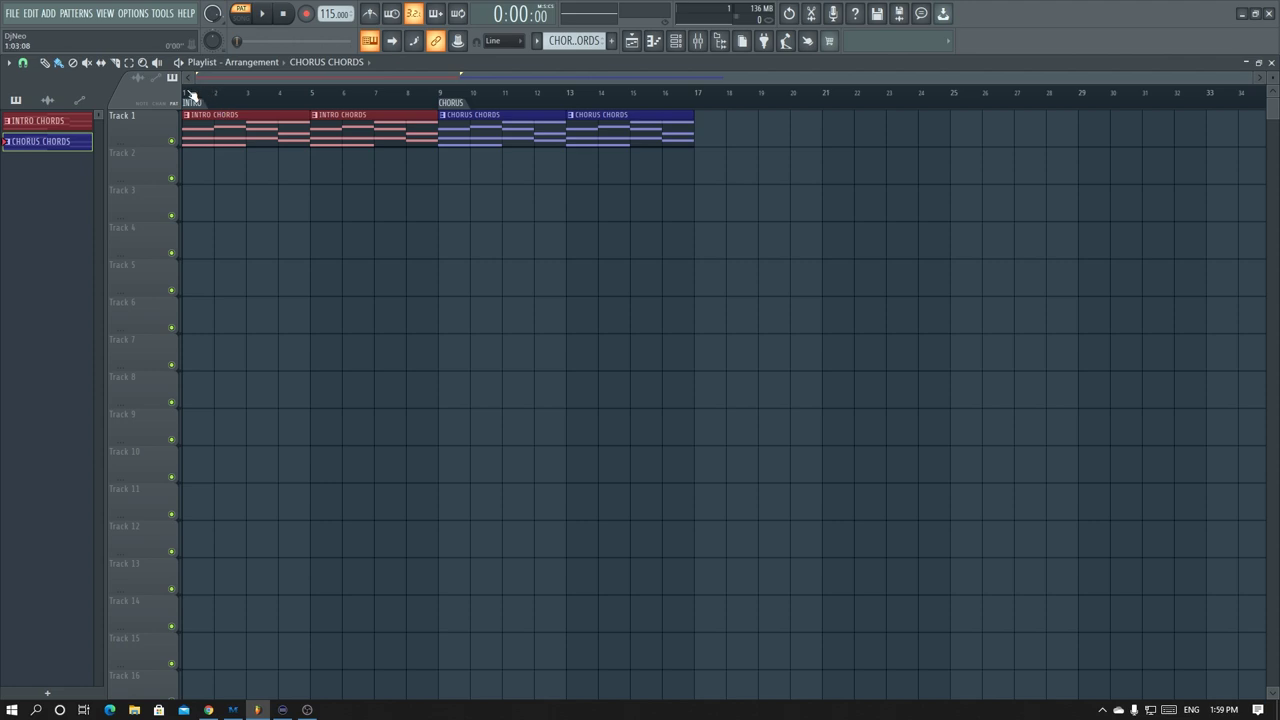
{"action": "left_click", "coordinate": [241, 18]}
{"action": "key", "text": "space"}
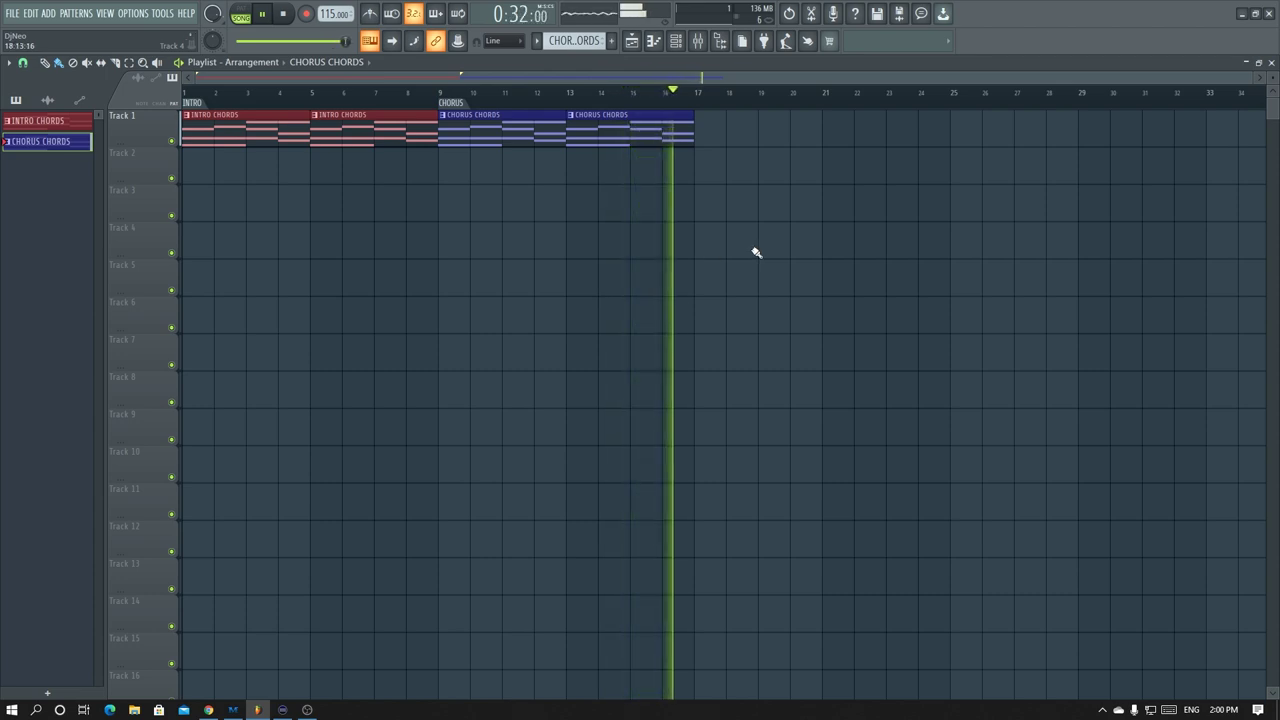
{"action": "key", "text": "space"}
- Try INTRO CHORDS clips at bars 17 and 21 on Track 1 and play the arrangement from bar 13
{"action": "left_click", "coordinate": [371, 137]}
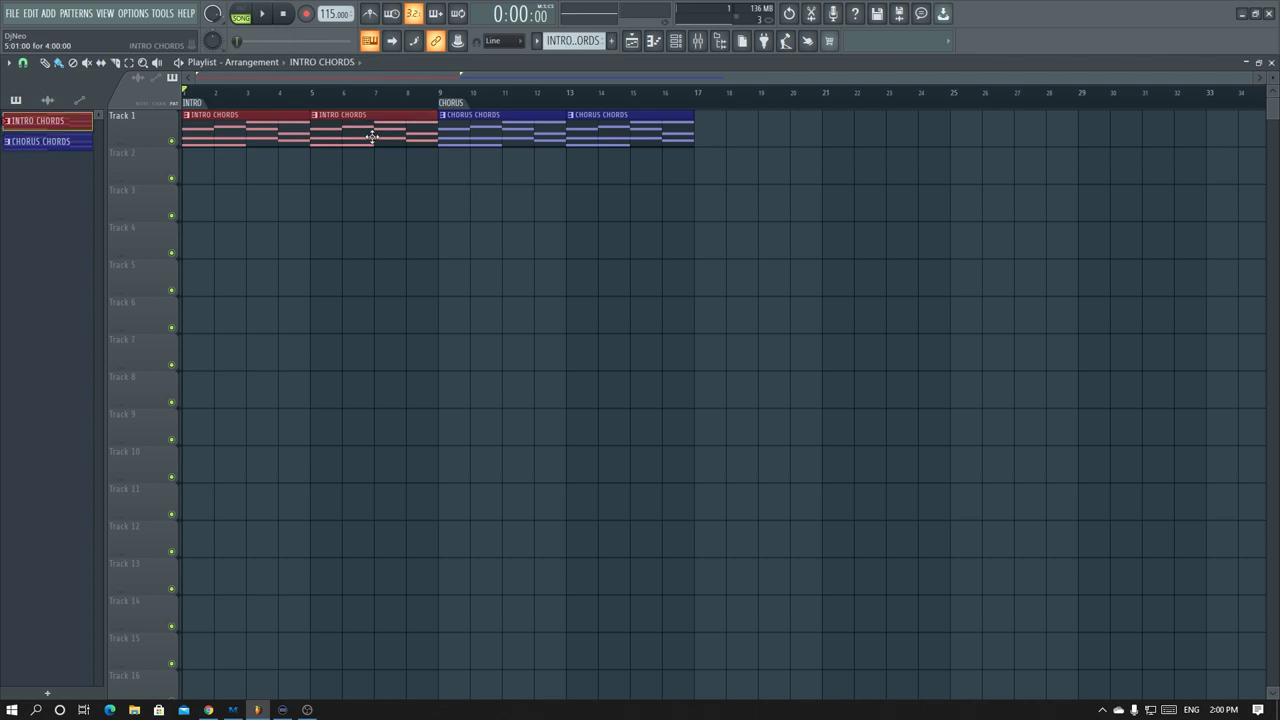
{"action": "left_click", "coordinate": [700, 131]}
{"action": "left_click", "coordinate": [832, 132]}
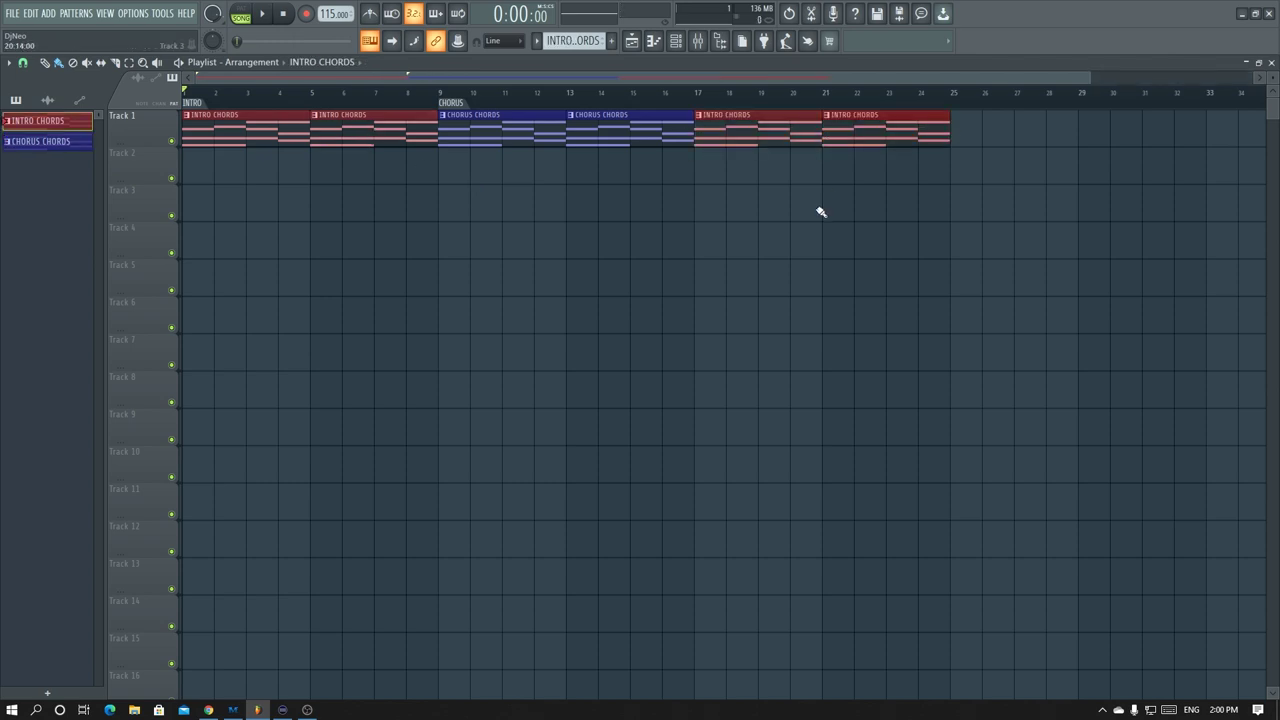
{"action": "left_click", "coordinate": [570, 100]}
{"action": "key", "text": "space"}
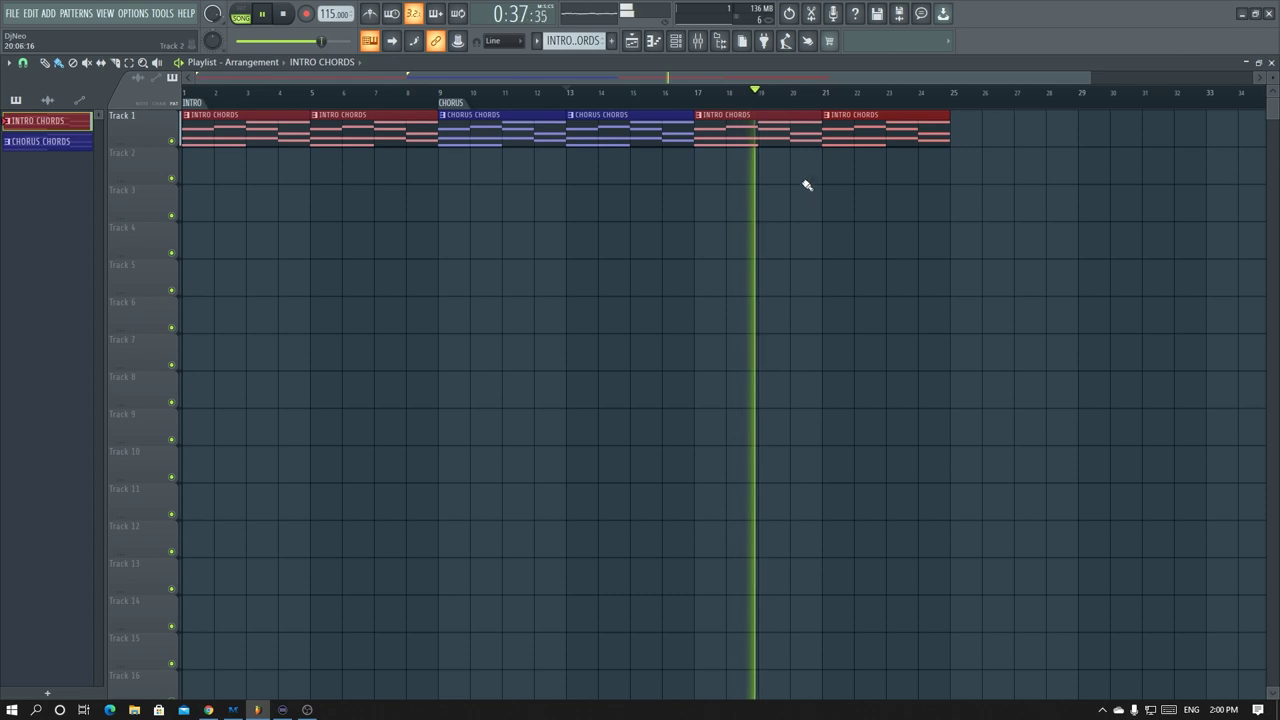
{"action": "key", "text": "space"}
- Review the INTRO CHORDS notes in the piano roll and examine the notes of the main progression and in-key chords in Autochords
{"action": "double_click", "coordinate": [740, 132]}
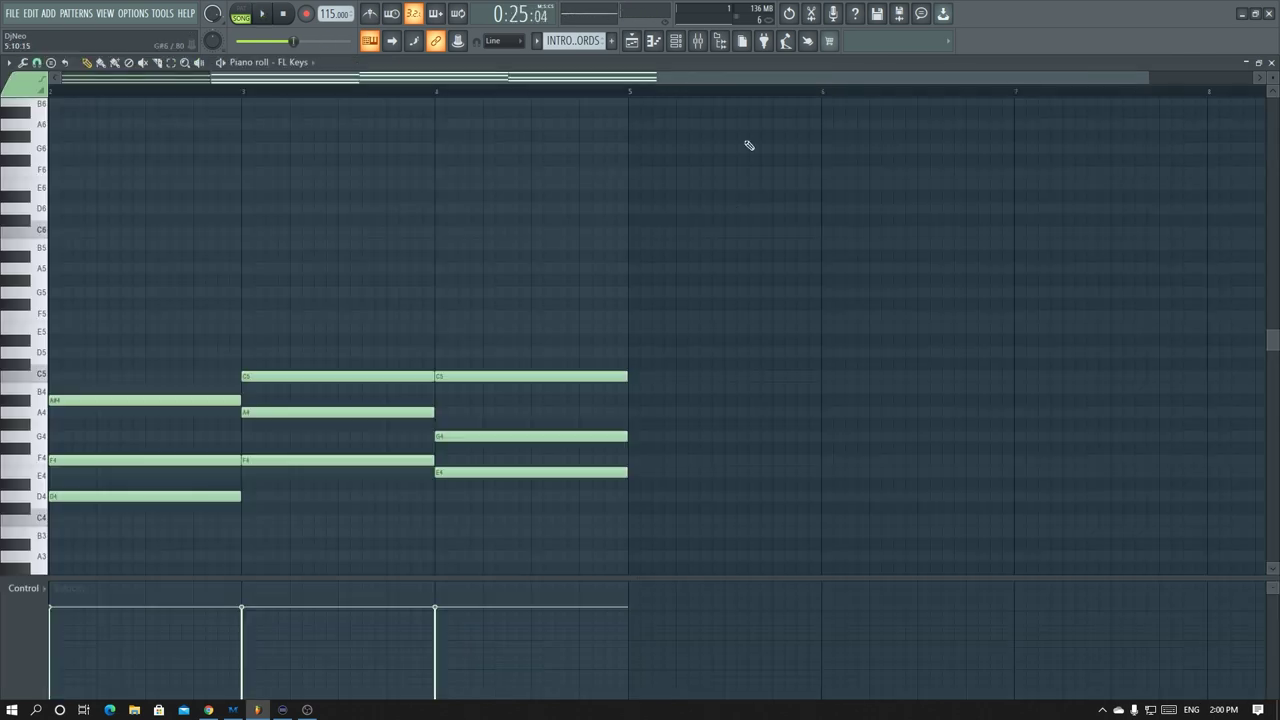
{"action": "left_click_drag", "start_coordinate": [497, 80], "coordinate": [267, 77]}
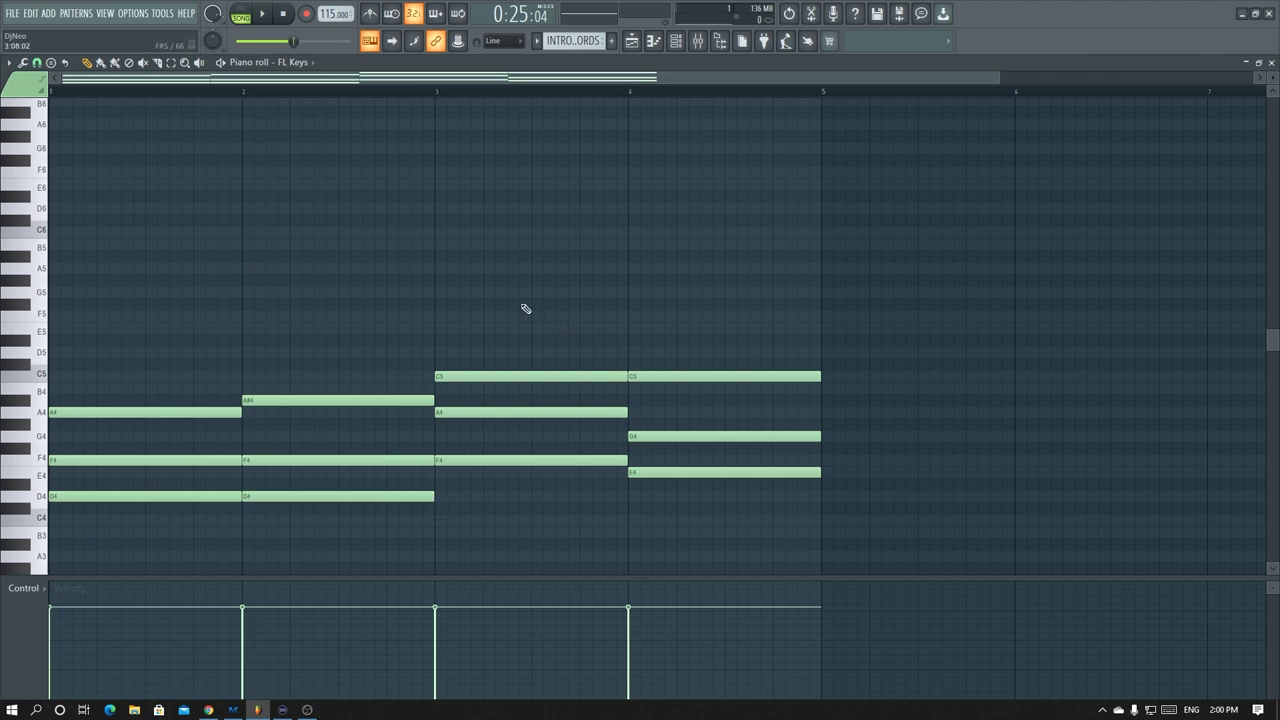
{"action": "key", "text": "alt+Tab"}
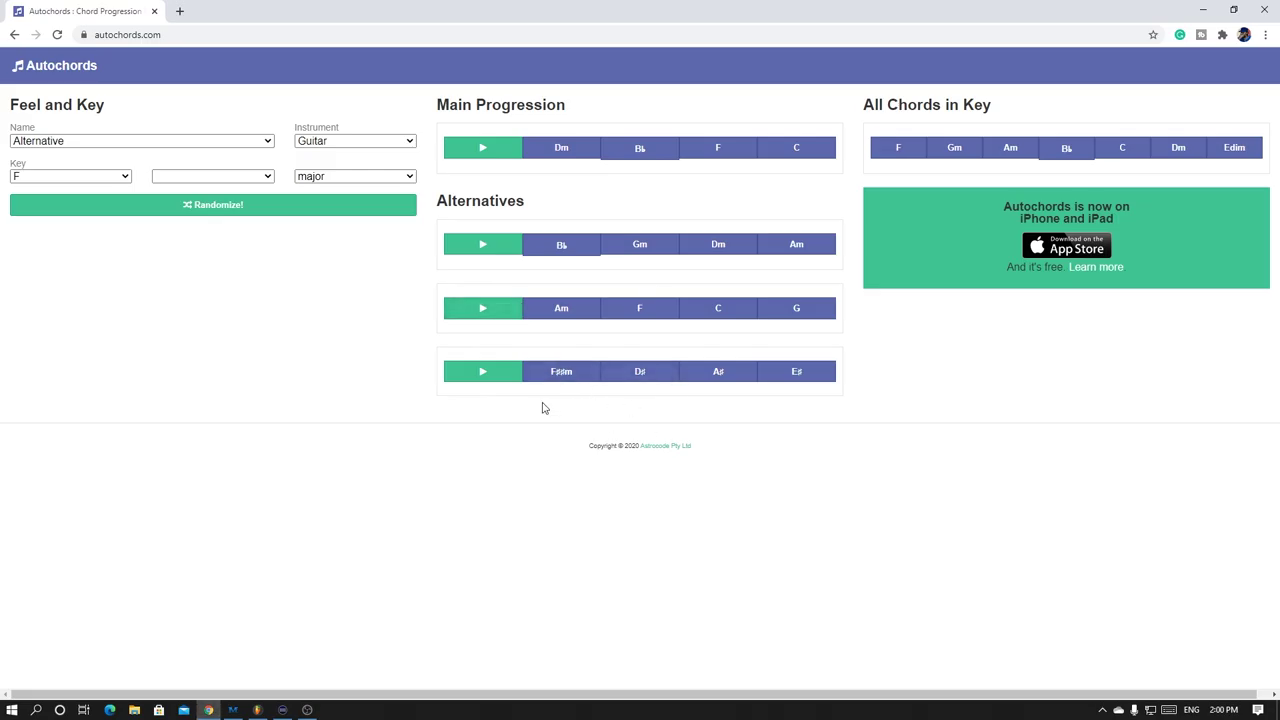
{"action": "left_click", "coordinate": [657, 248]}
{"action": "mouse_move", "coordinate": [652, 191]}
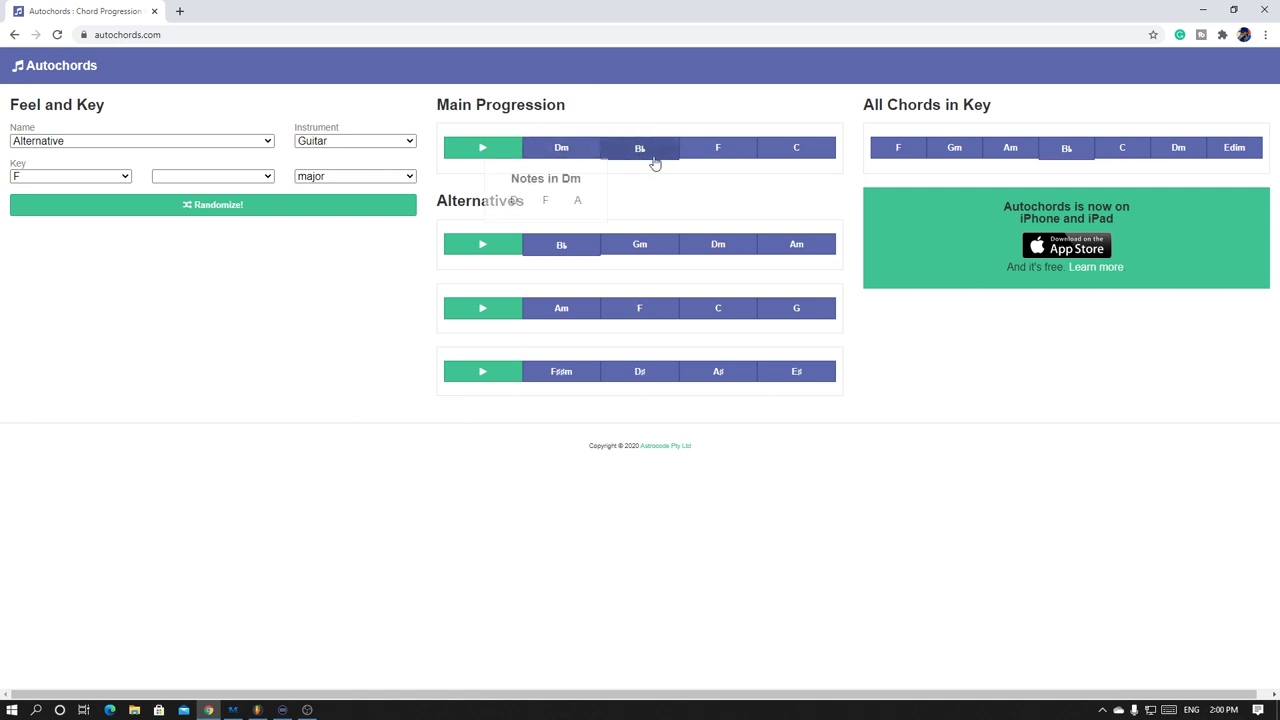
{"action": "mouse_move", "coordinate": [812, 157]}
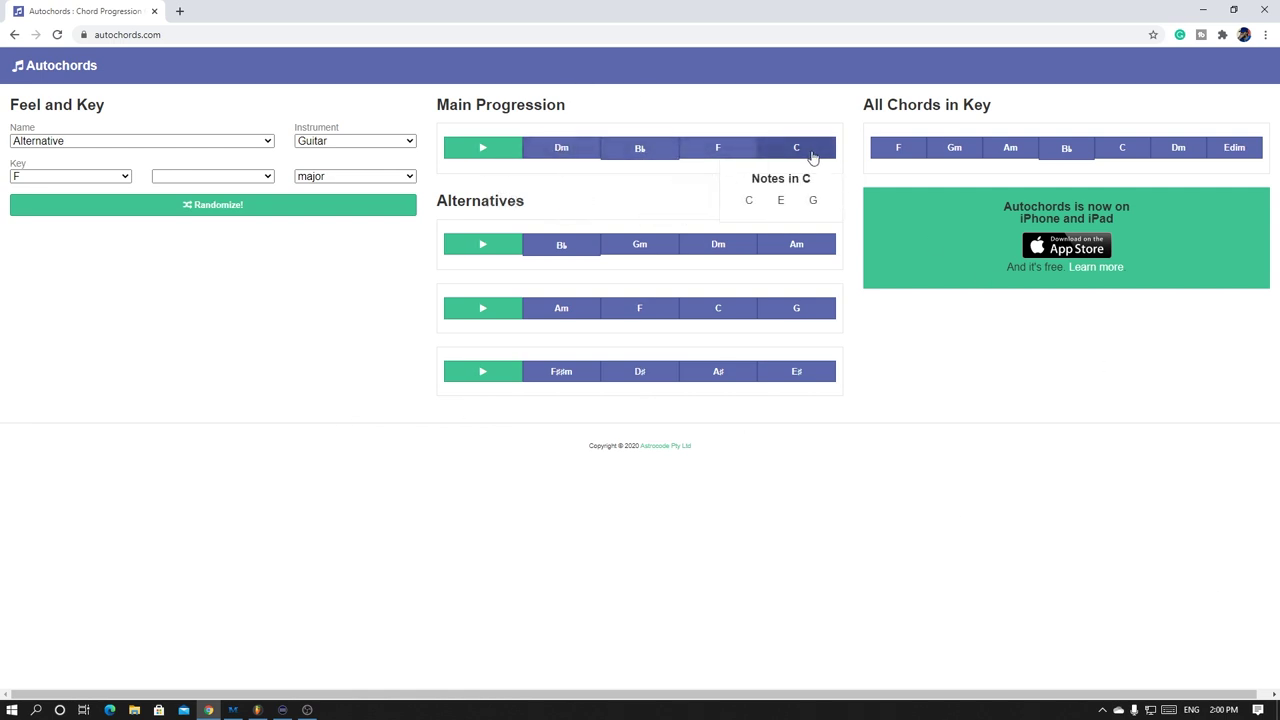
{"action": "mouse_move", "coordinate": [900, 157]}
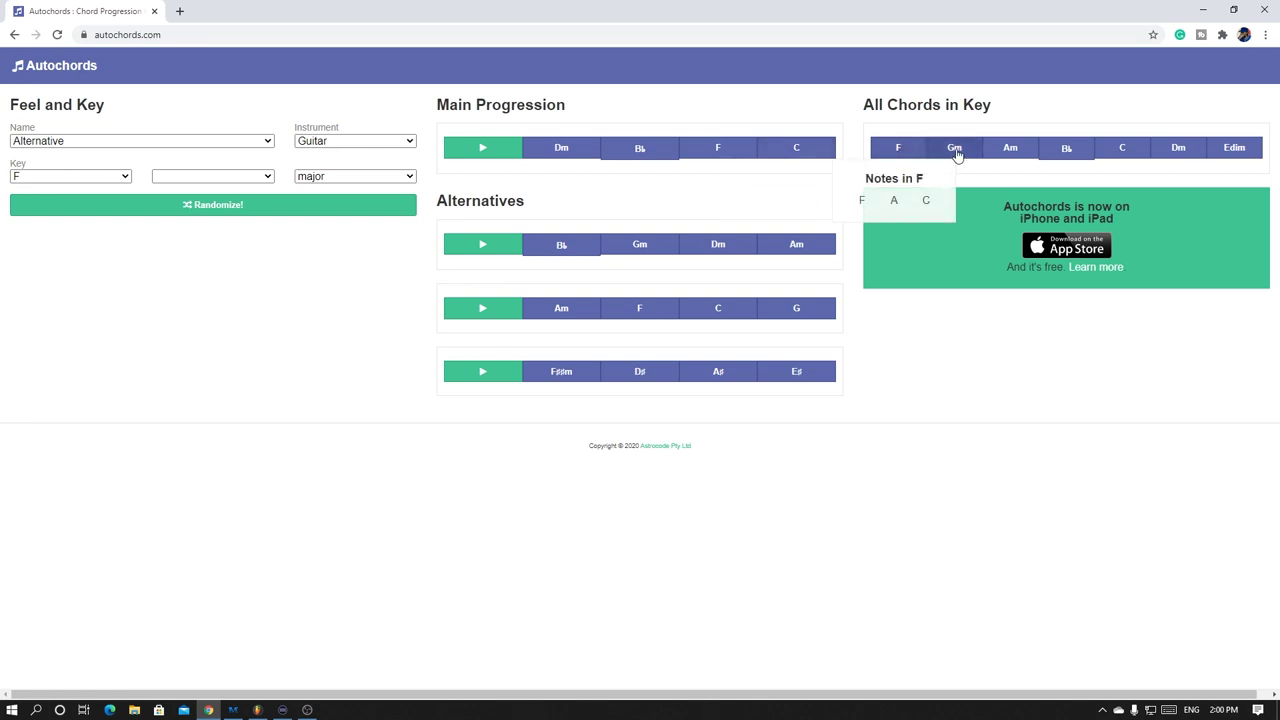
{"action": "mouse_move", "coordinate": [1076, 152]}
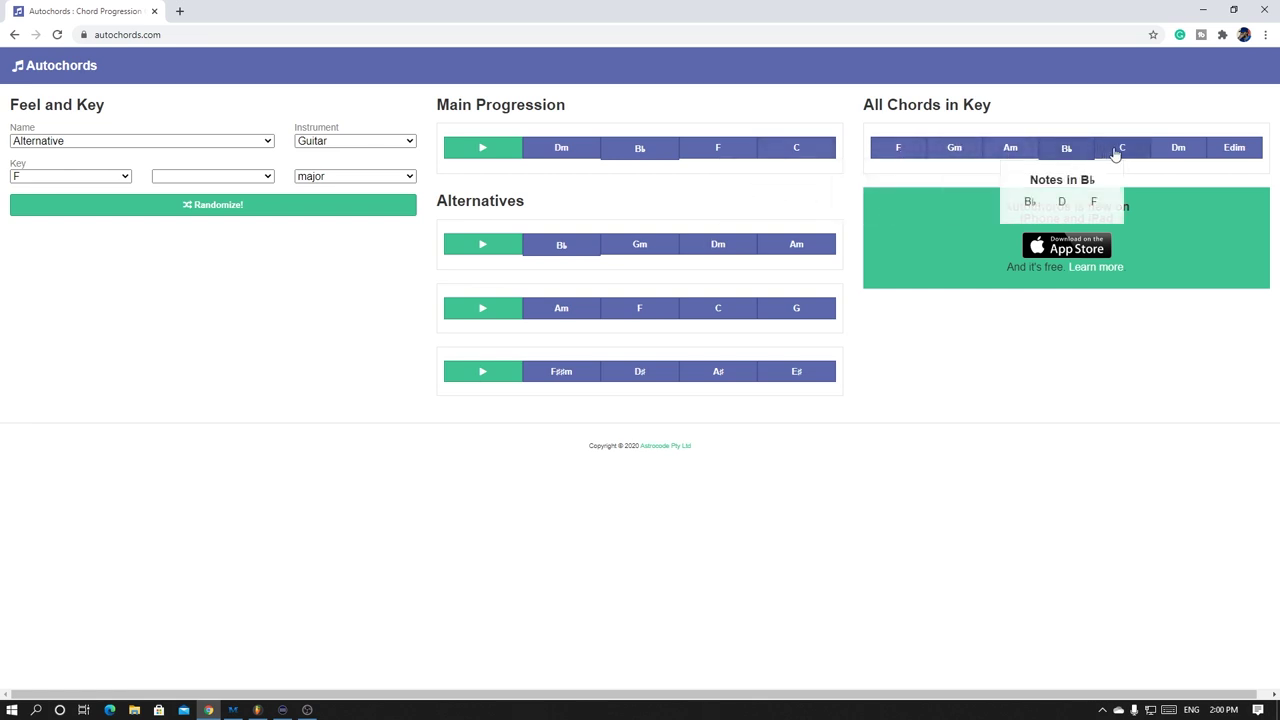
{"action": "mouse_move", "coordinate": [1008, 160]}
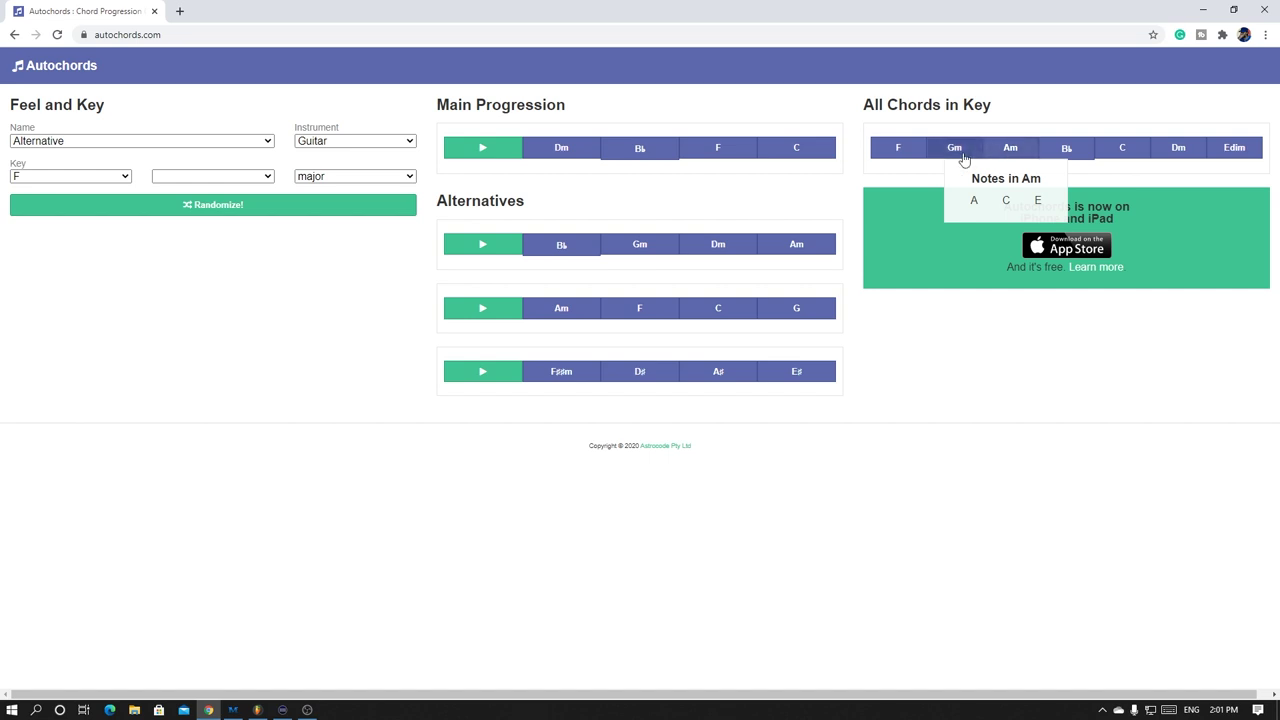
{"action": "mouse_move", "coordinate": [965, 150]}
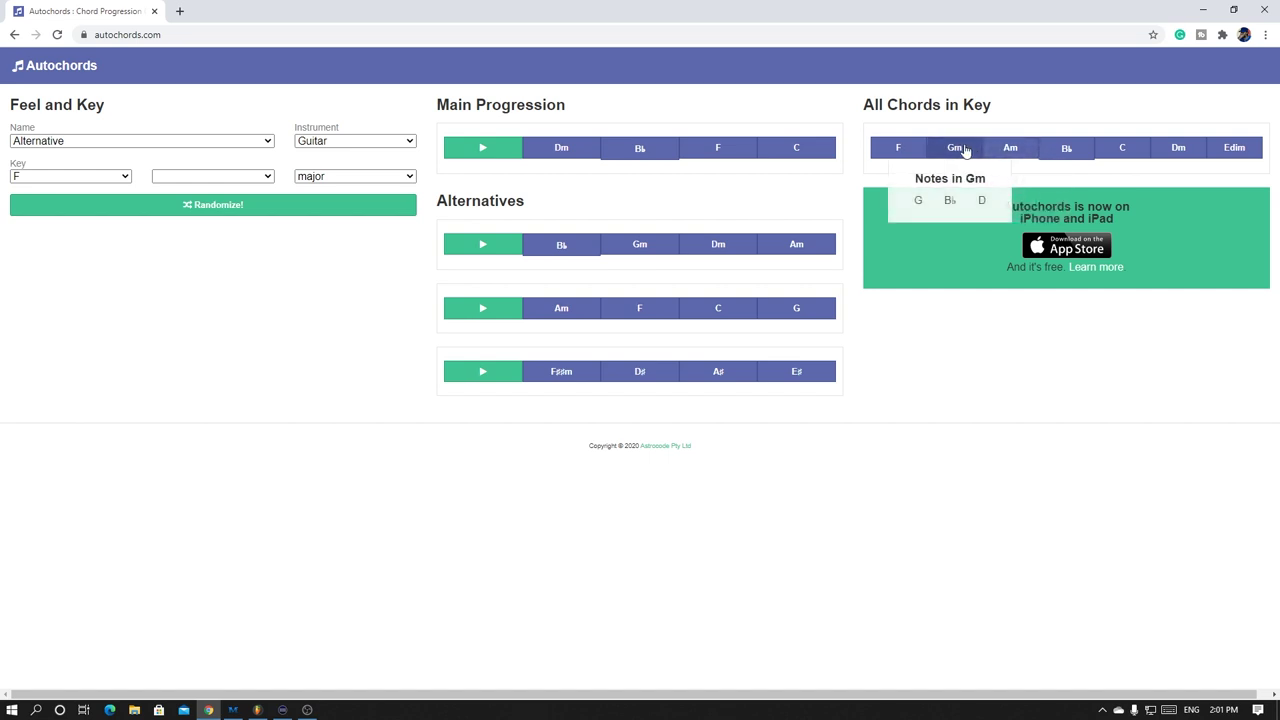
{"action": "mouse_move", "coordinate": [818, 312]}
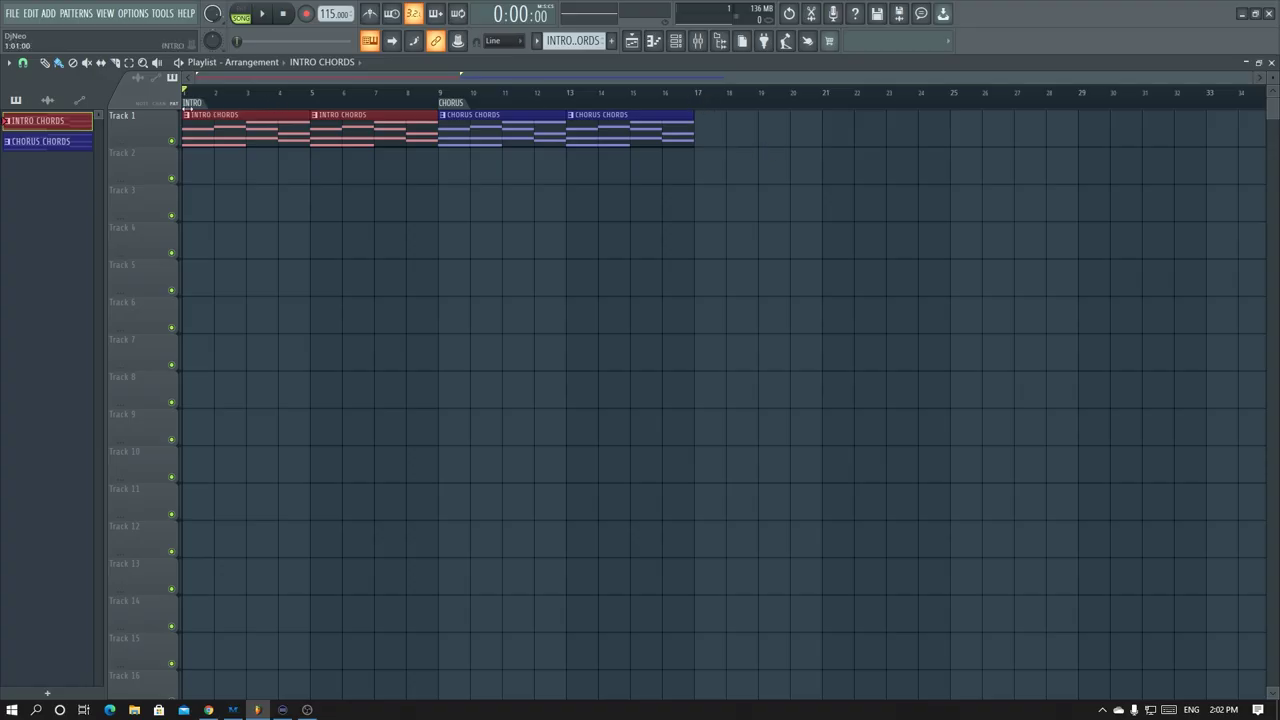
- Add a time marker named VERSE to the playlist and move it to bar 17
{"action": "left_click", "coordinate": [9, 62]}
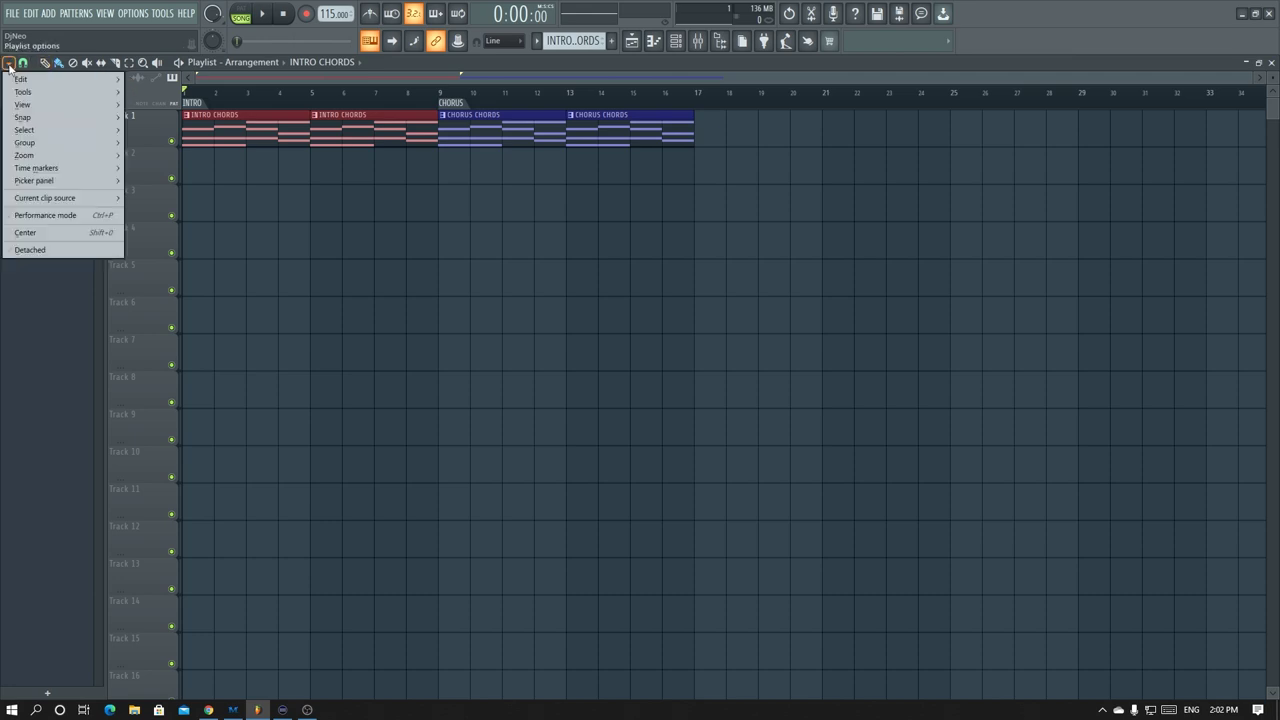
{"action": "mouse_move", "coordinate": [38, 170]}
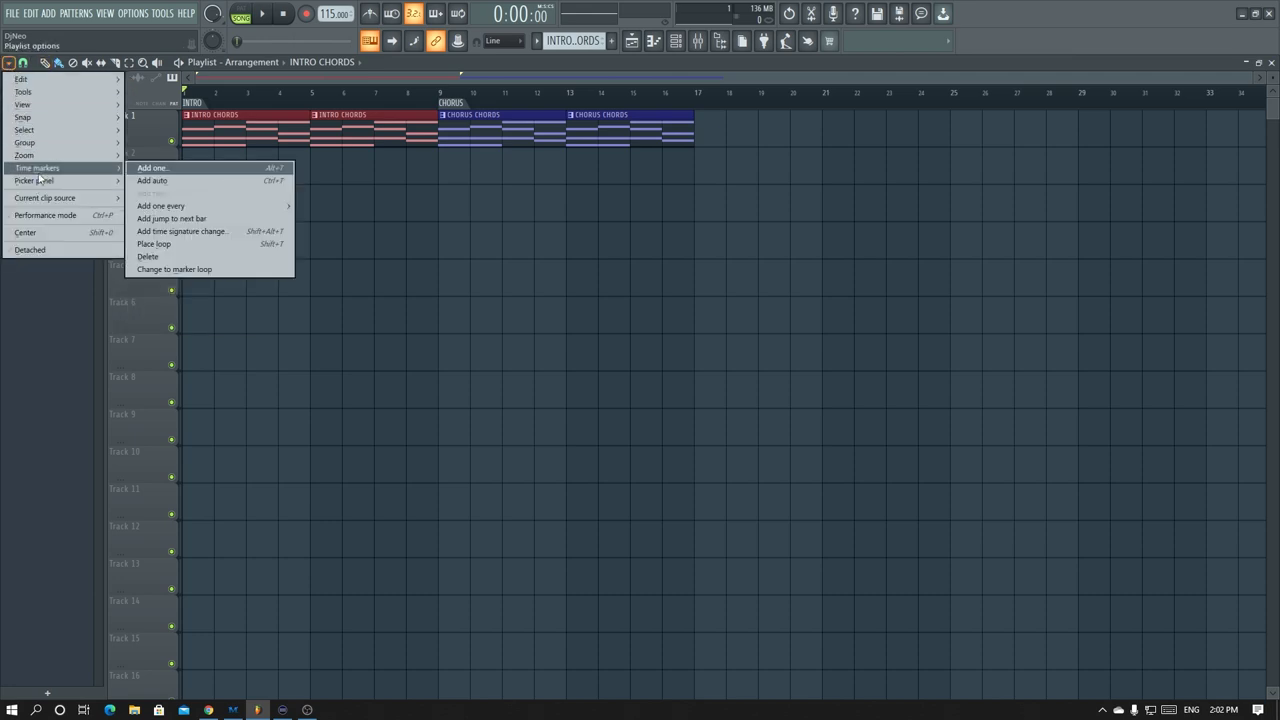
{"action": "left_click", "coordinate": [165, 173]}
{"action": "type", "text": "V"}
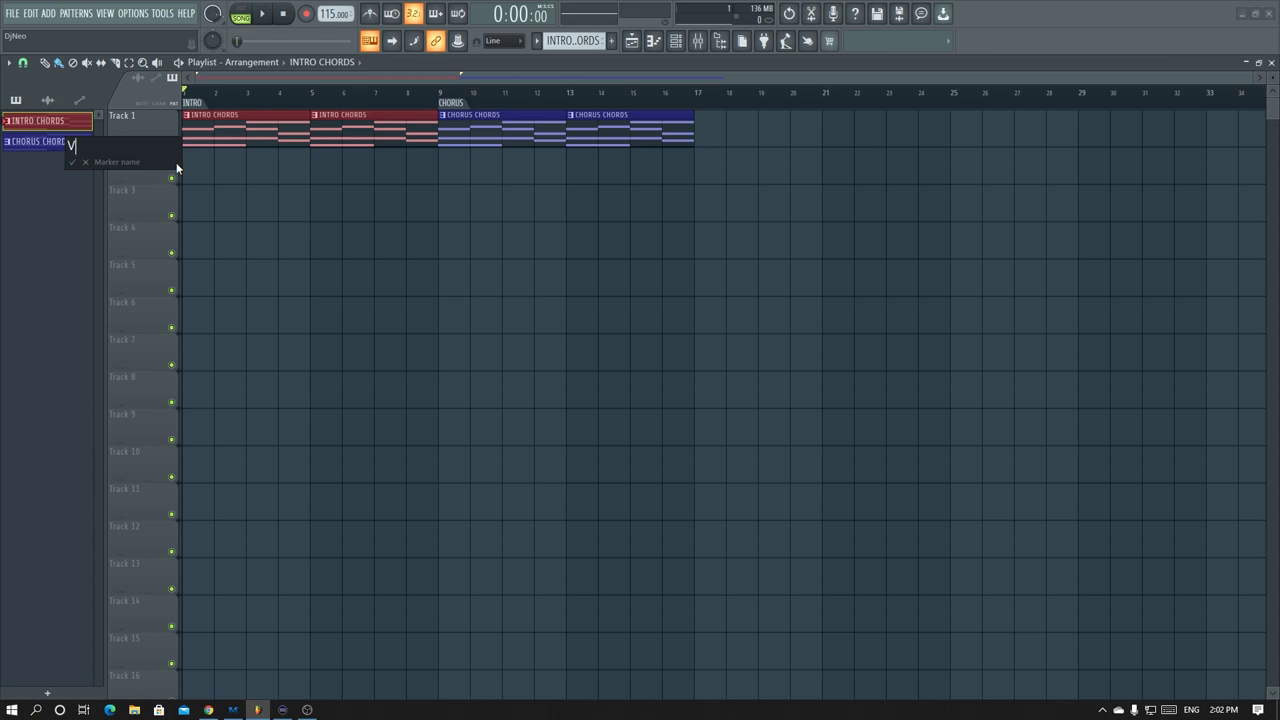
{"action": "type", "text": "ERSE"}
{"action": "key", "text": "Return"}
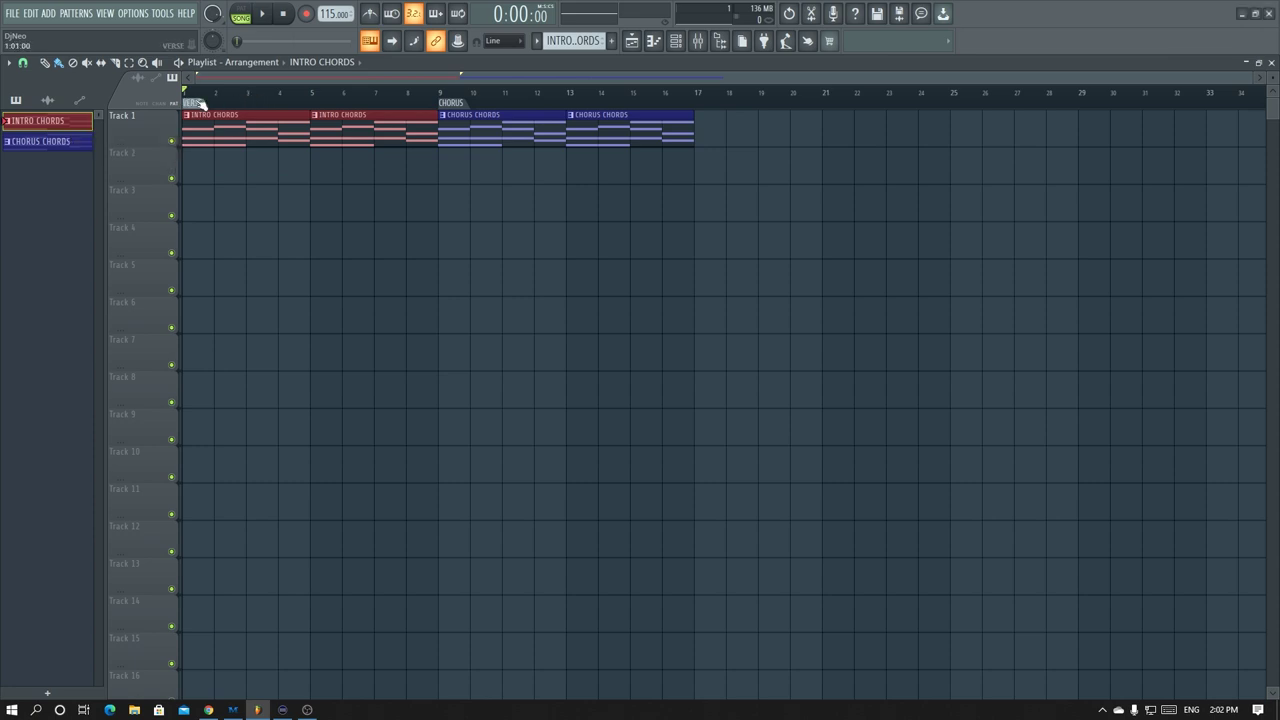
{"action": "left_click_drag", "start_coordinate": [190, 103], "coordinate": [700, 103]}
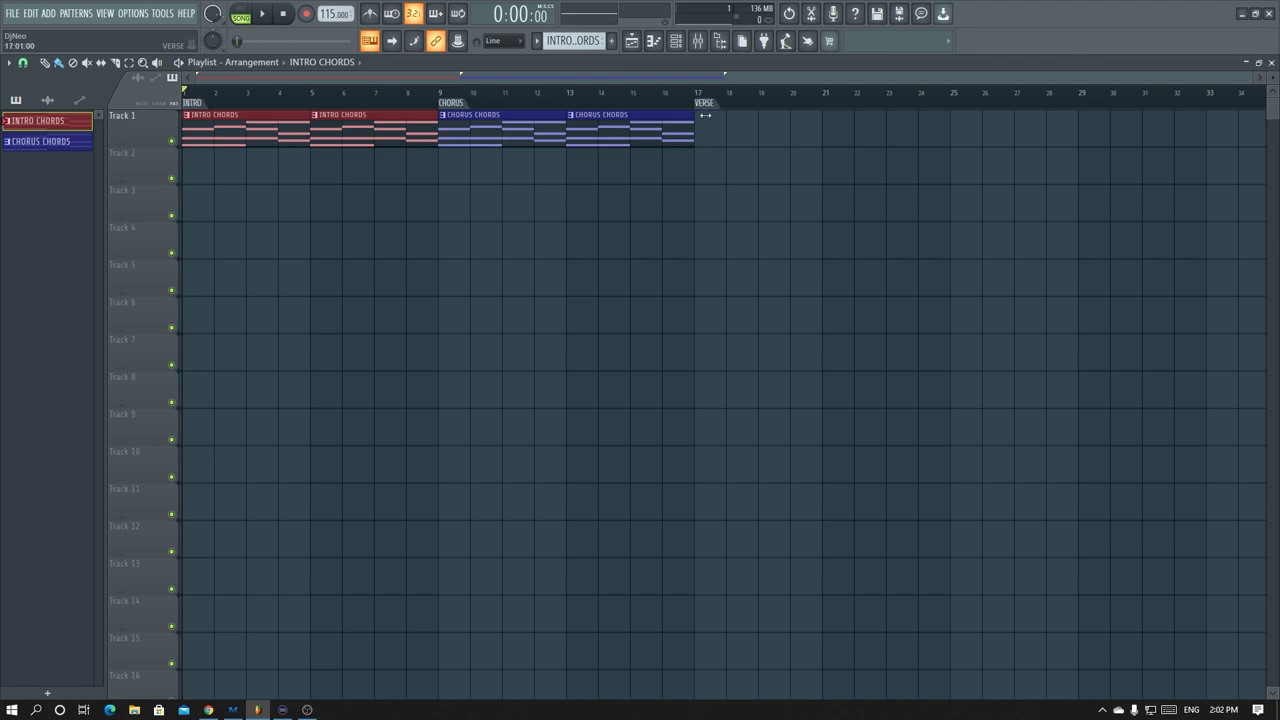
- Review the INTRO CHORDS notes in the piano roll, close it and compare them with the main progression in Autochords
{"action": "double_click", "coordinate": [233, 140]}
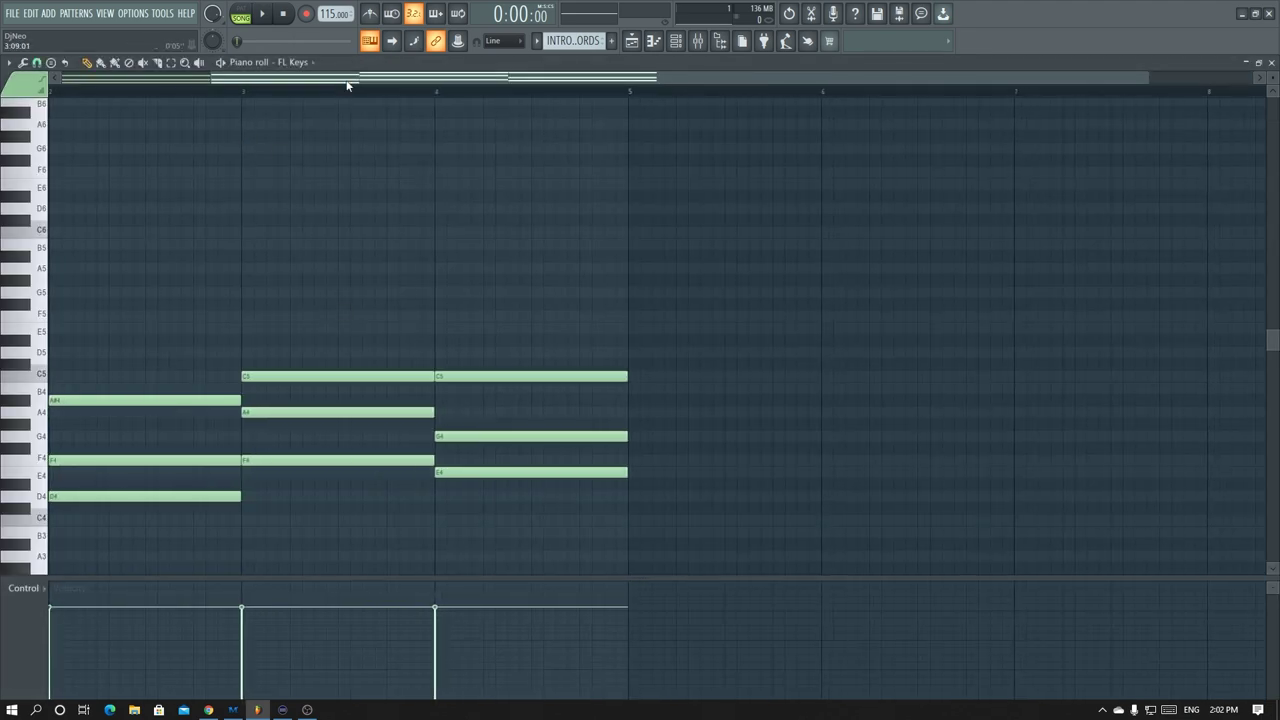
{"action": "scroll", "coordinate": [180, 82], "scroll_direction": "up", "scroll_amount": 2}
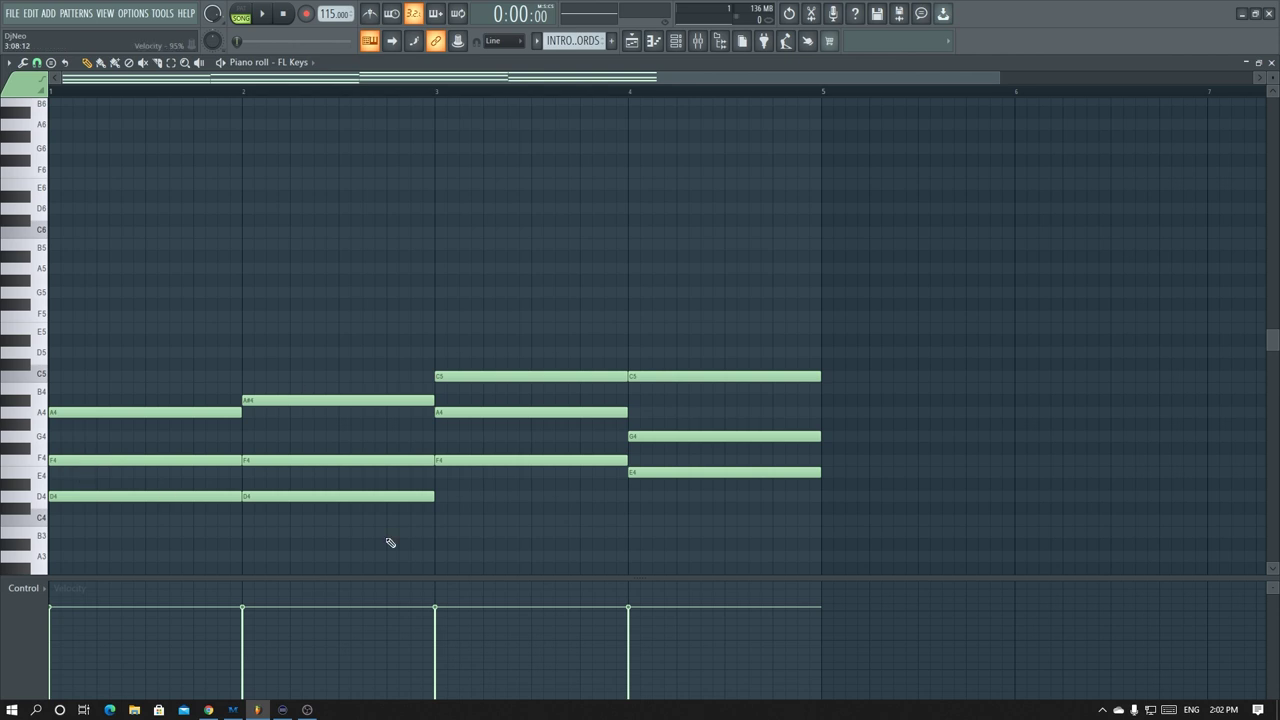
{"action": "left_click", "coordinate": [1271, 62]}
{"action": "key", "text": "alt+Tab"}
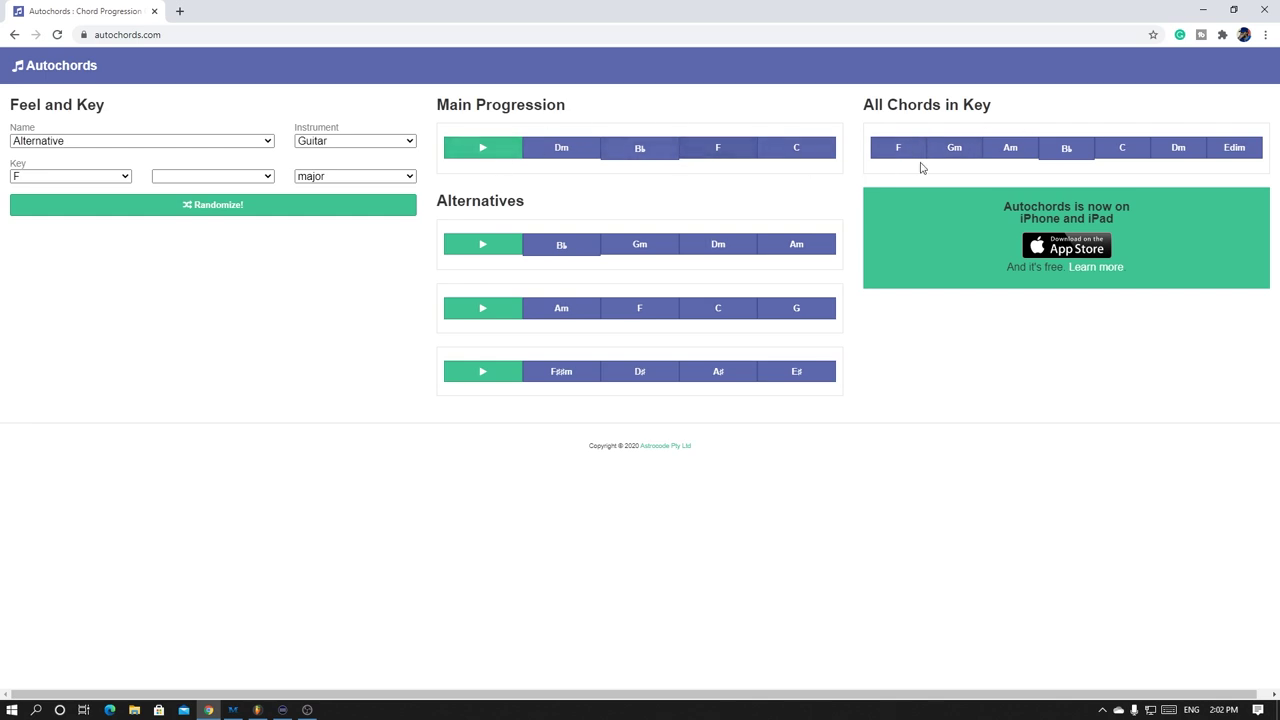
{"action": "mouse_move", "coordinate": [1011, 158]}
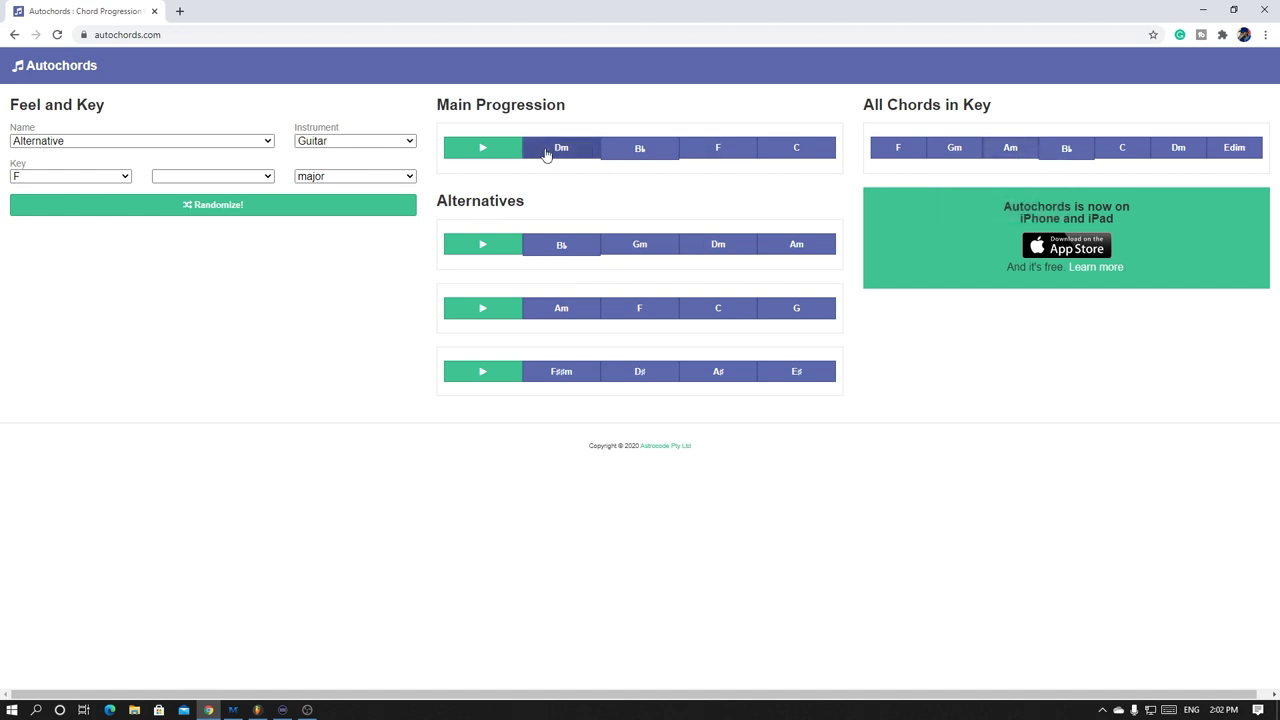
{"action": "mouse_move", "coordinate": [637, 150]}
- Return to FL Studio, select empty Pattern 3, rename it VERSE CHORDS and colour it green
{"action": "key", "text": "alt+Tab"}
{"action": "scroll", "coordinate": [575, 41], "scroll_direction": "down", "scroll_amount": 1}
{"action": "scroll", "coordinate": [584, 45], "scroll_direction": "down", "scroll_amount": 1}
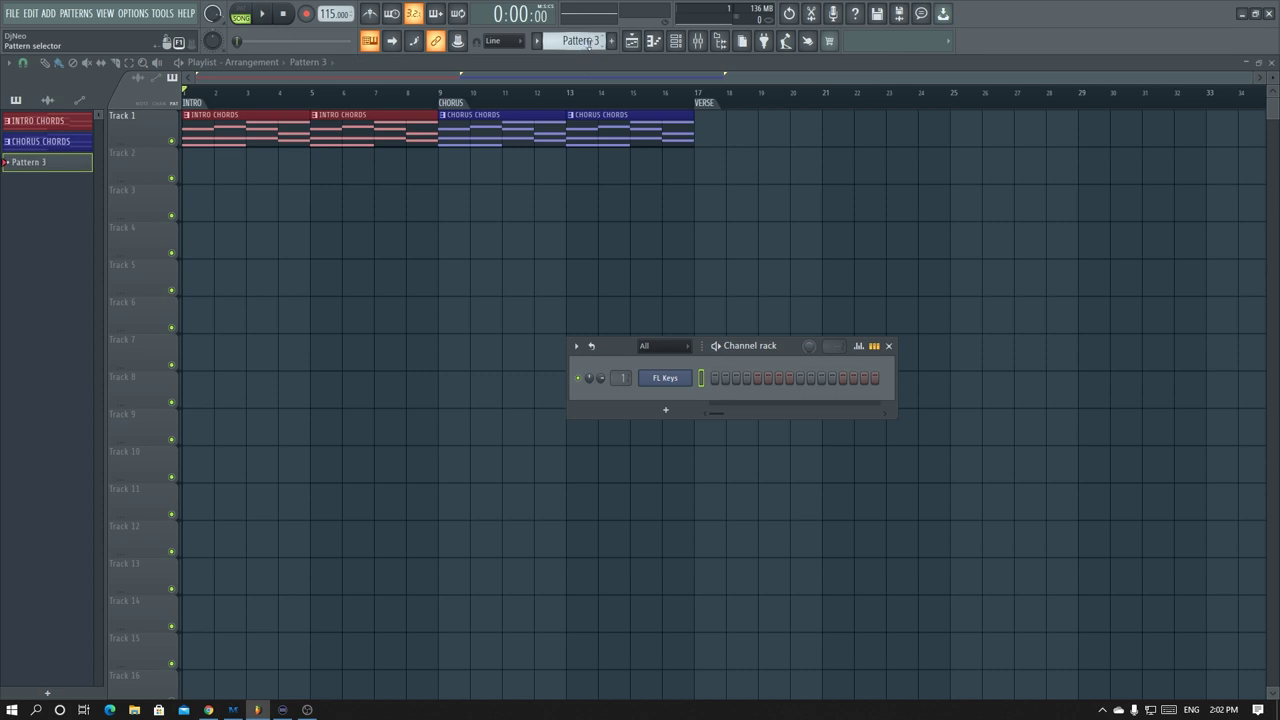
{"action": "left_click", "coordinate": [585, 42]}
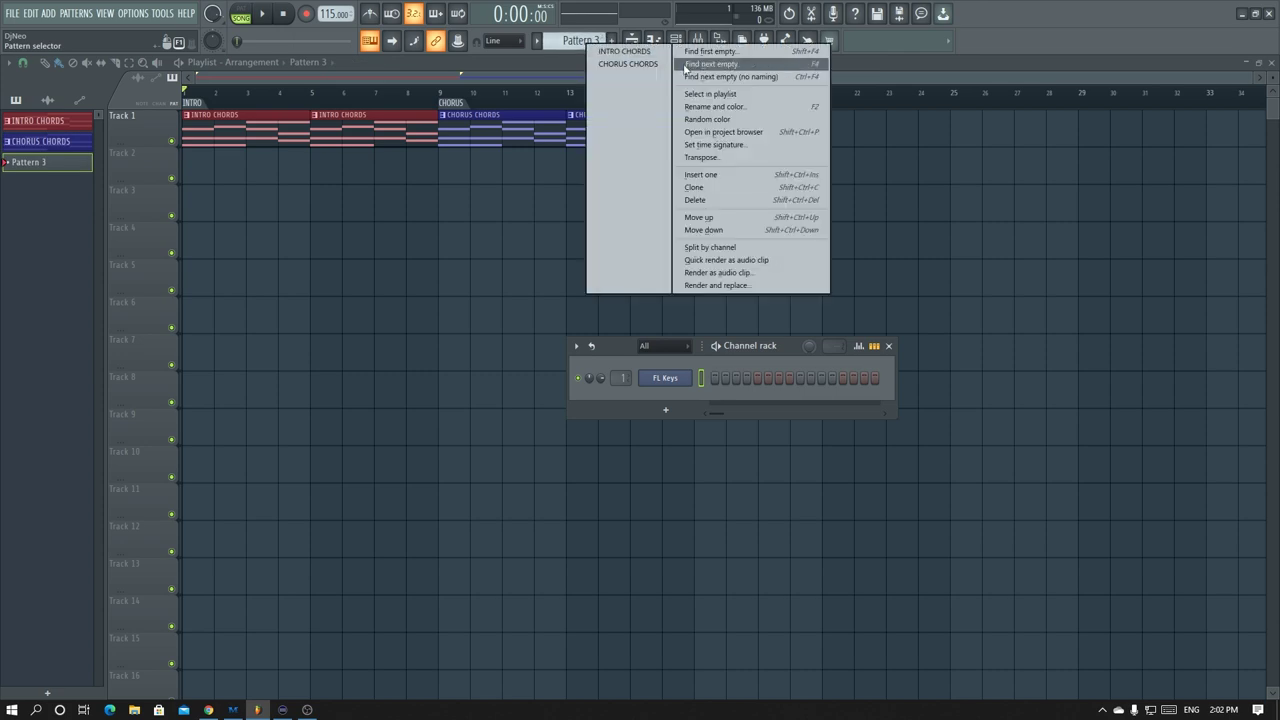
{"action": "left_click", "coordinate": [726, 104]}
{"action": "type", "text": "VERSE "}
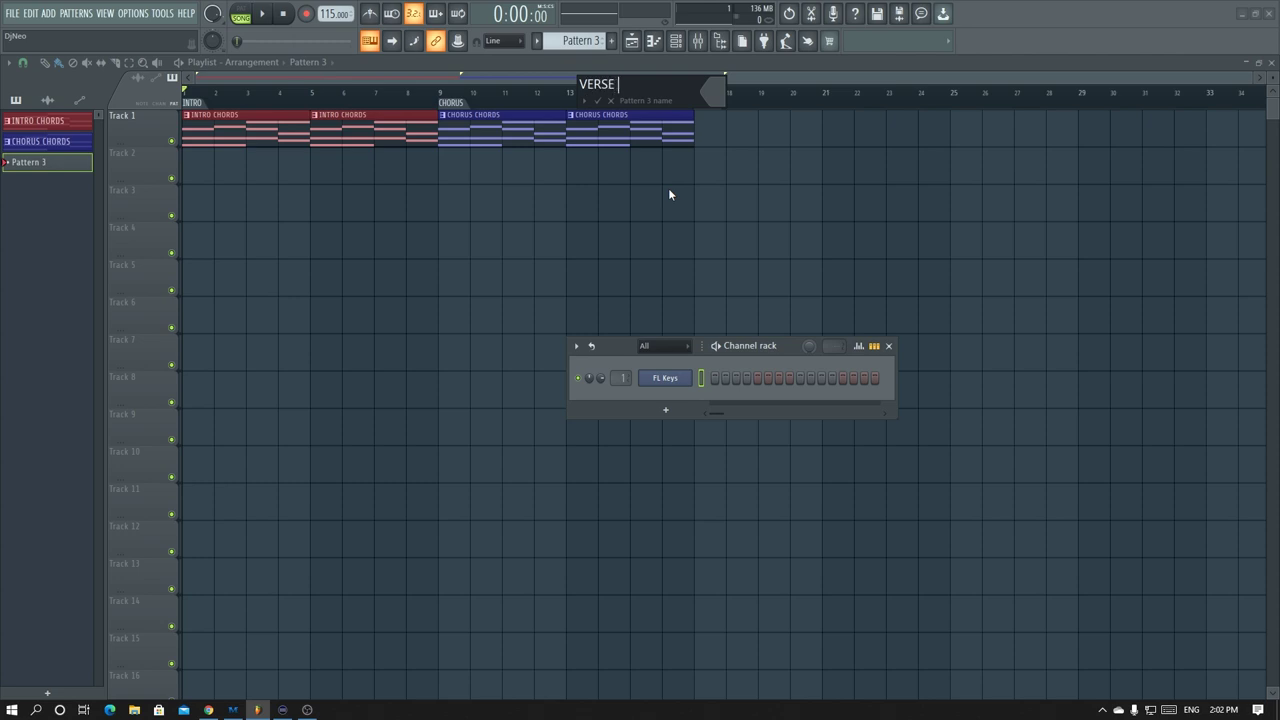
{"action": "type", "text": "CHORDS"}
{"action": "left_click", "coordinate": [715, 86]}
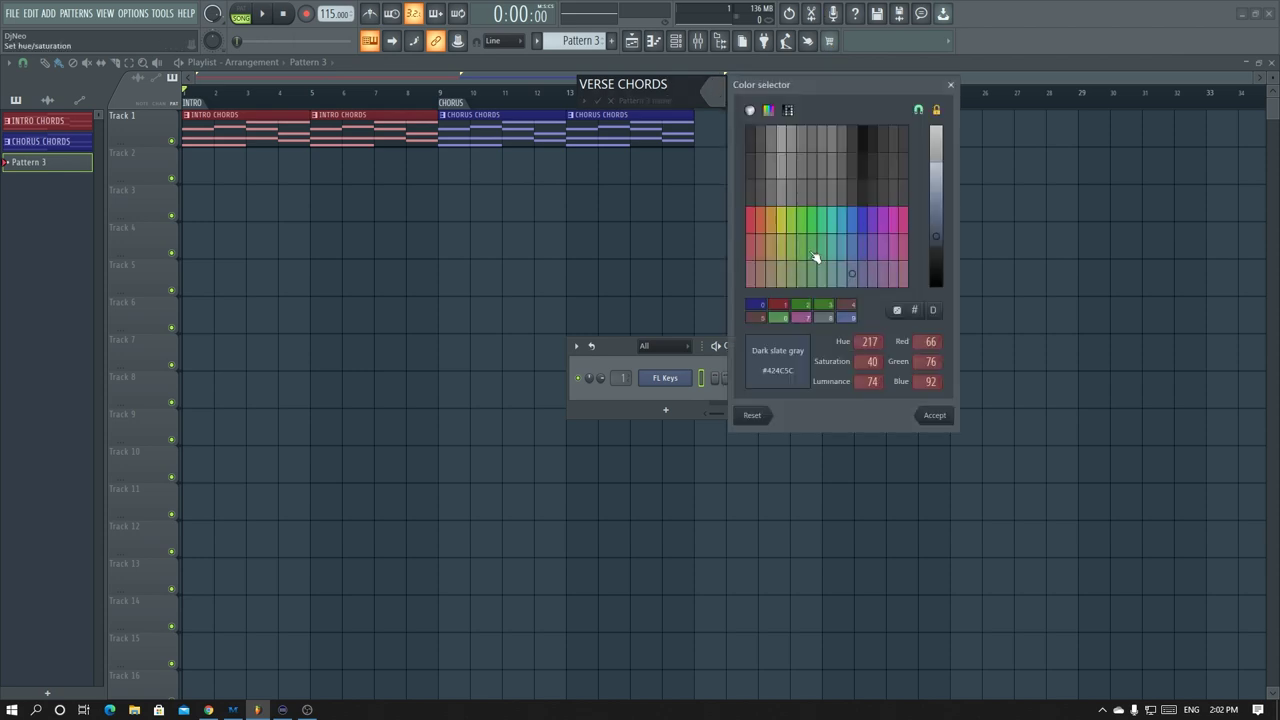
{"action": "left_click", "coordinate": [803, 255]}
{"action": "left_click", "coordinate": [935, 416]}
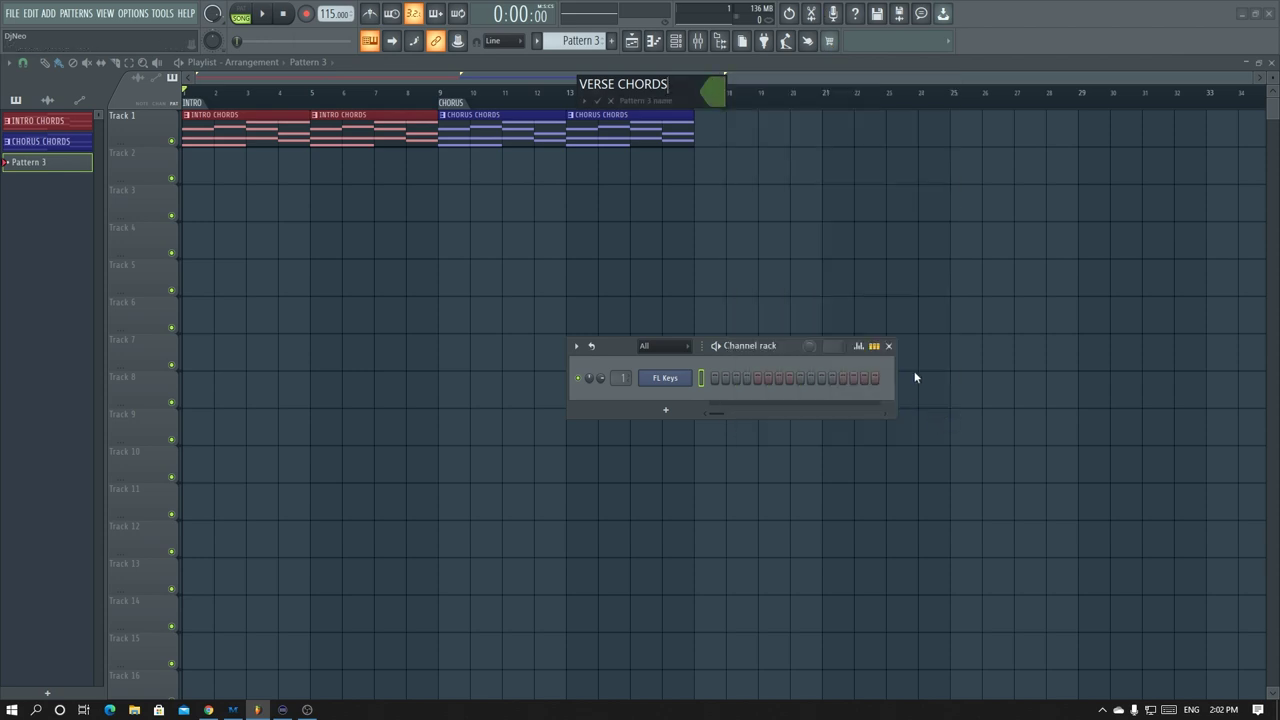
{"action": "key", "text": "Return"}
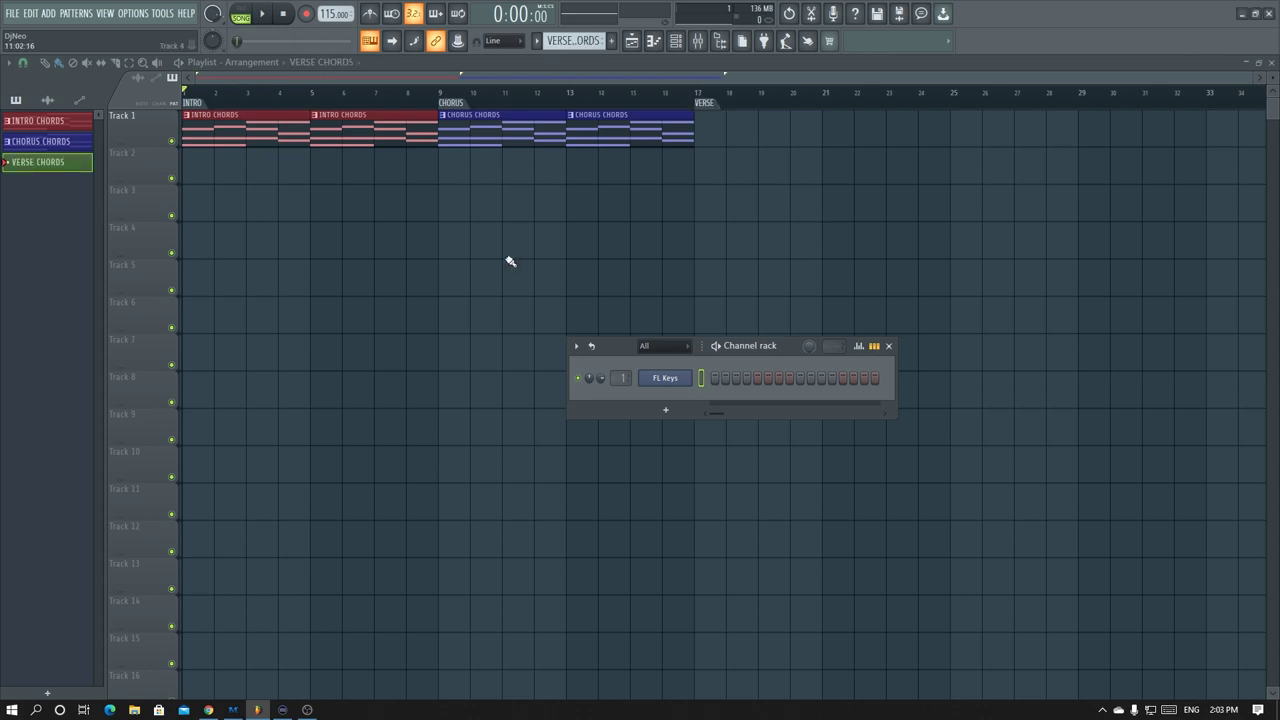
- Open the FL Keys piano roll for VERSE CHORDS and copy all the INTRO CHORDS notes into it
{"action": "right_click", "coordinate": [666, 378]}
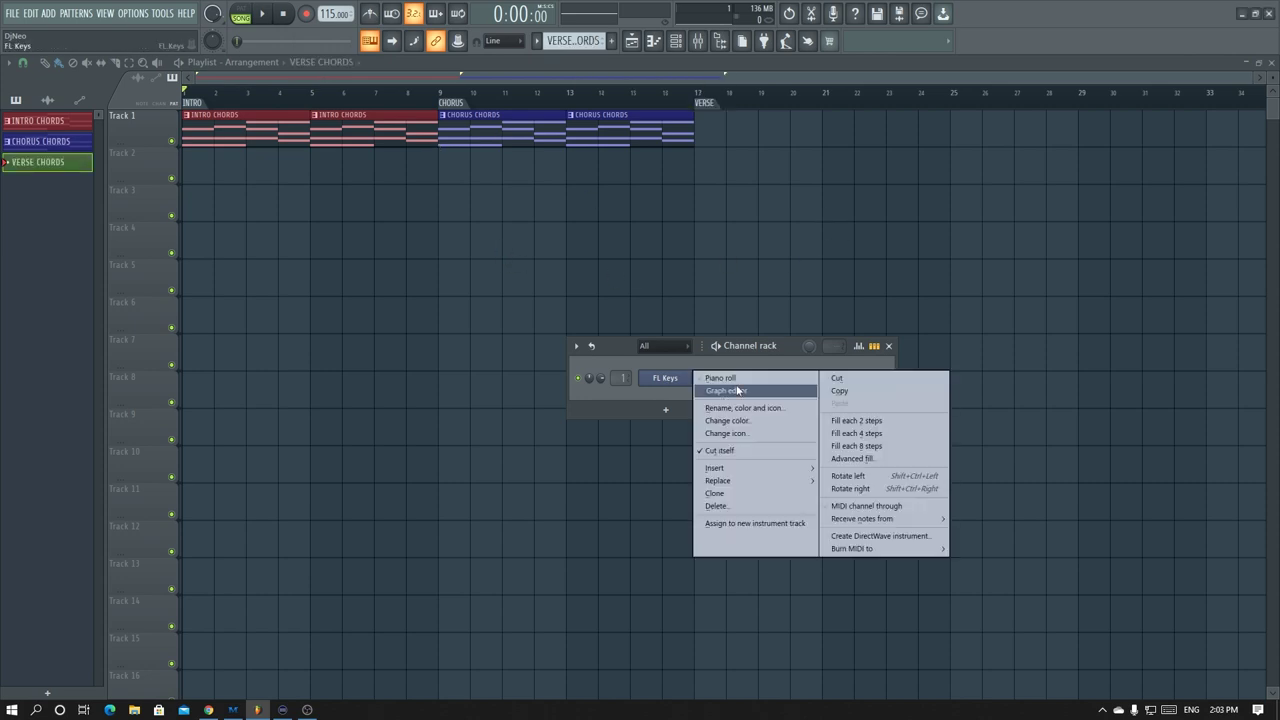
{"action": "left_click", "coordinate": [722, 378]}
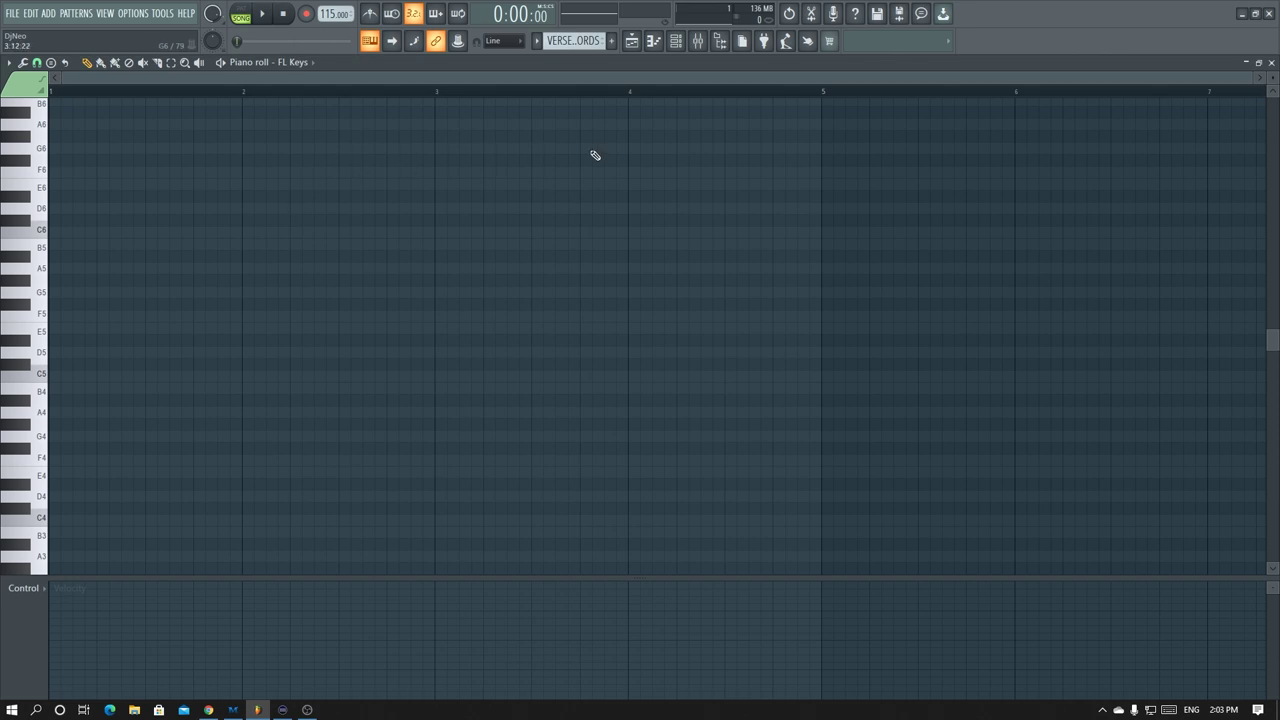
{"action": "scroll", "coordinate": [576, 41], "scroll_direction": "up", "scroll_amount": 1}
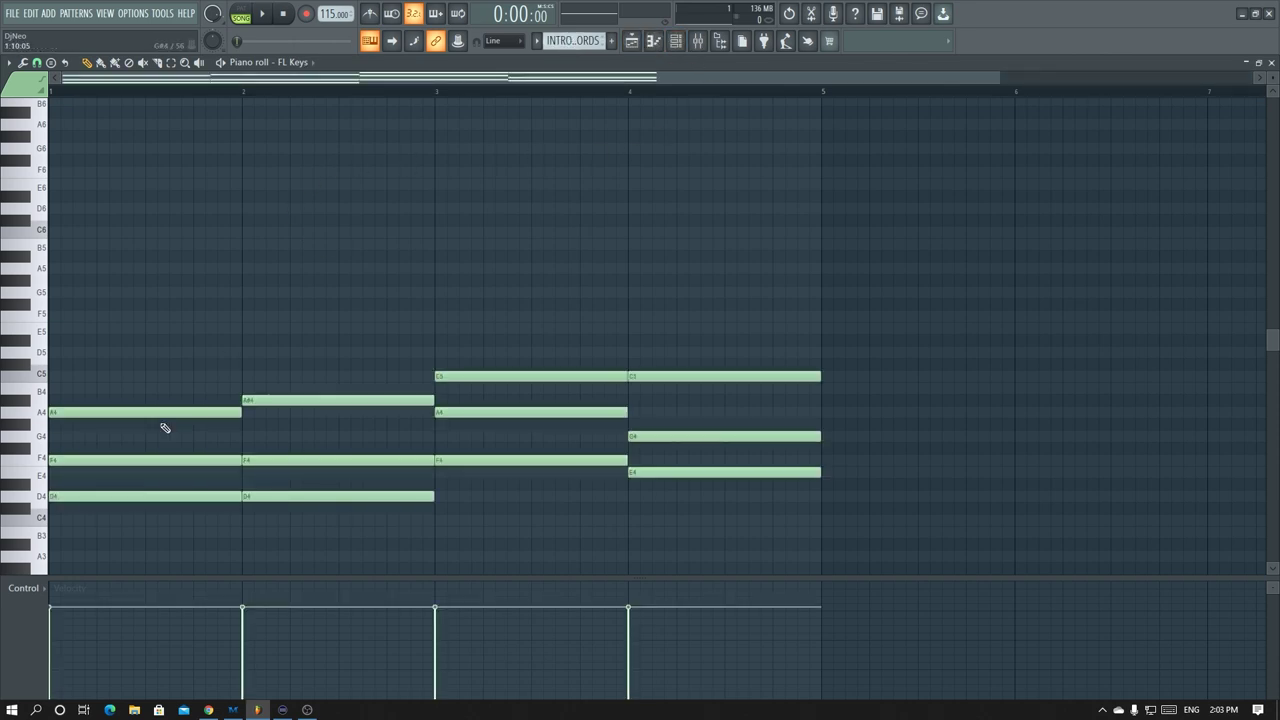
{"action": "key", "text": "ctrl+a"}
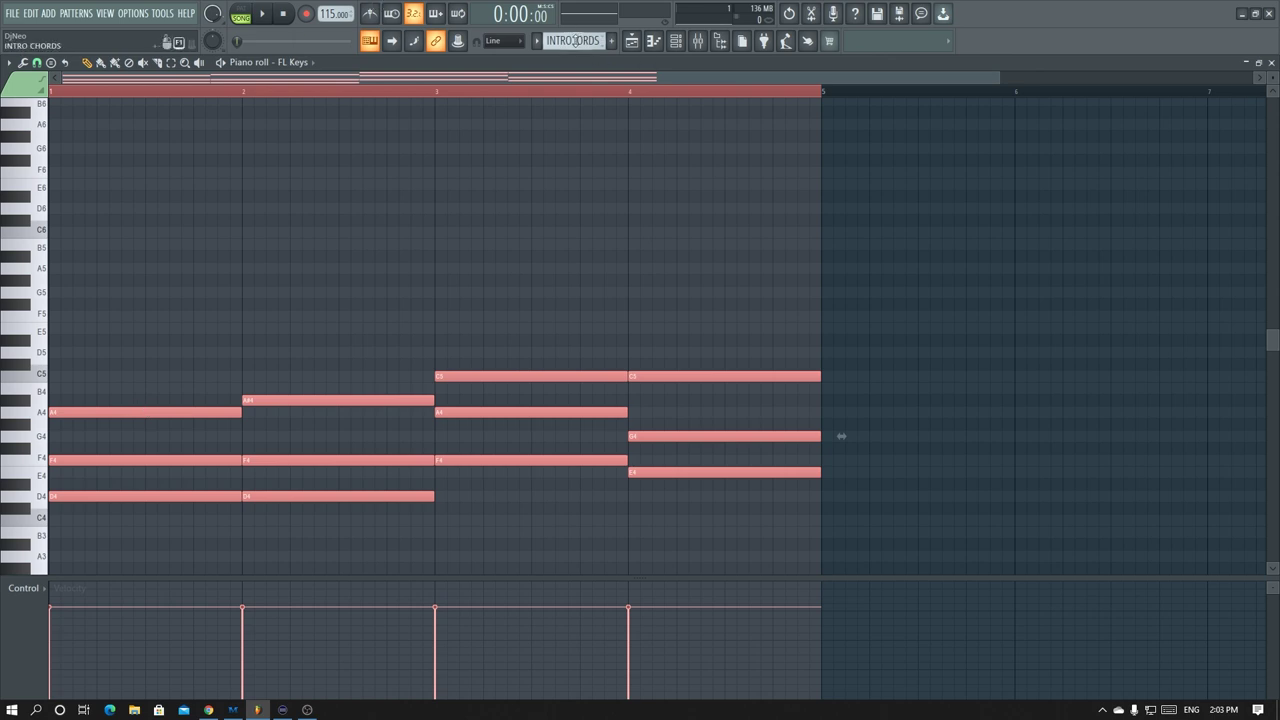
{"action": "scroll", "coordinate": [574, 40], "scroll_direction": "down", "scroll_amount": 2}
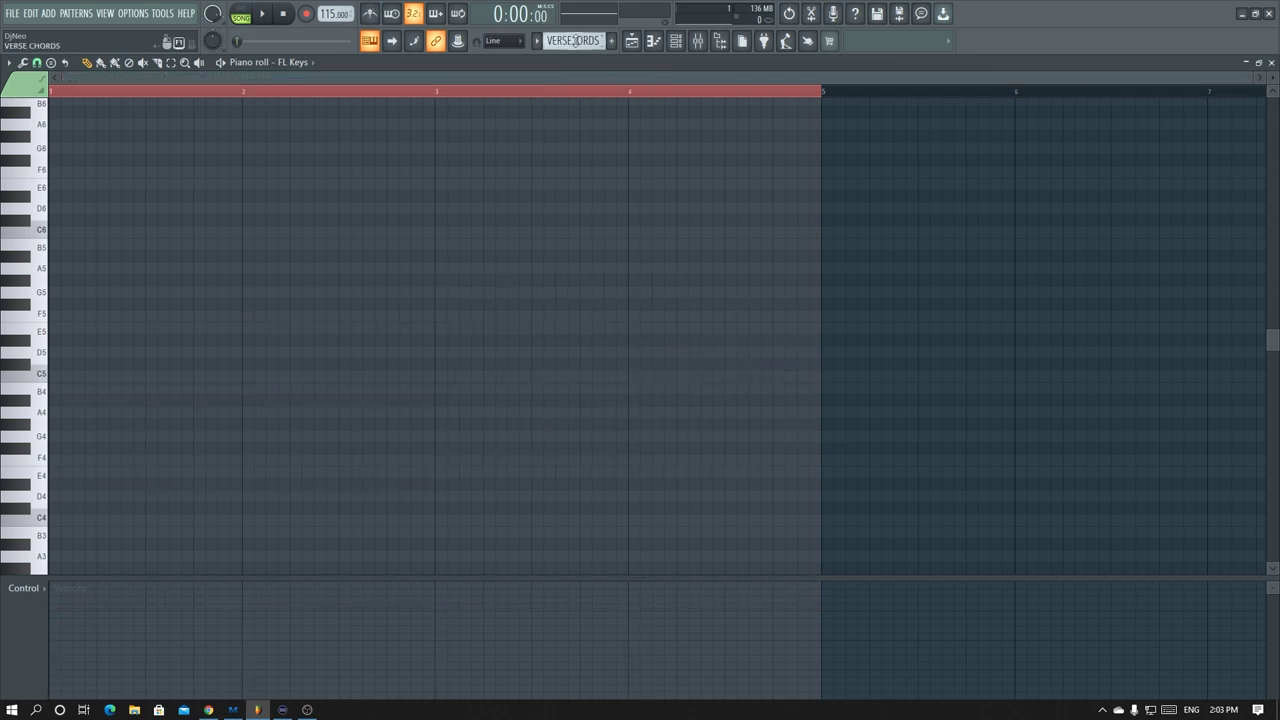
{"action": "key", "text": "ctrl+v"}
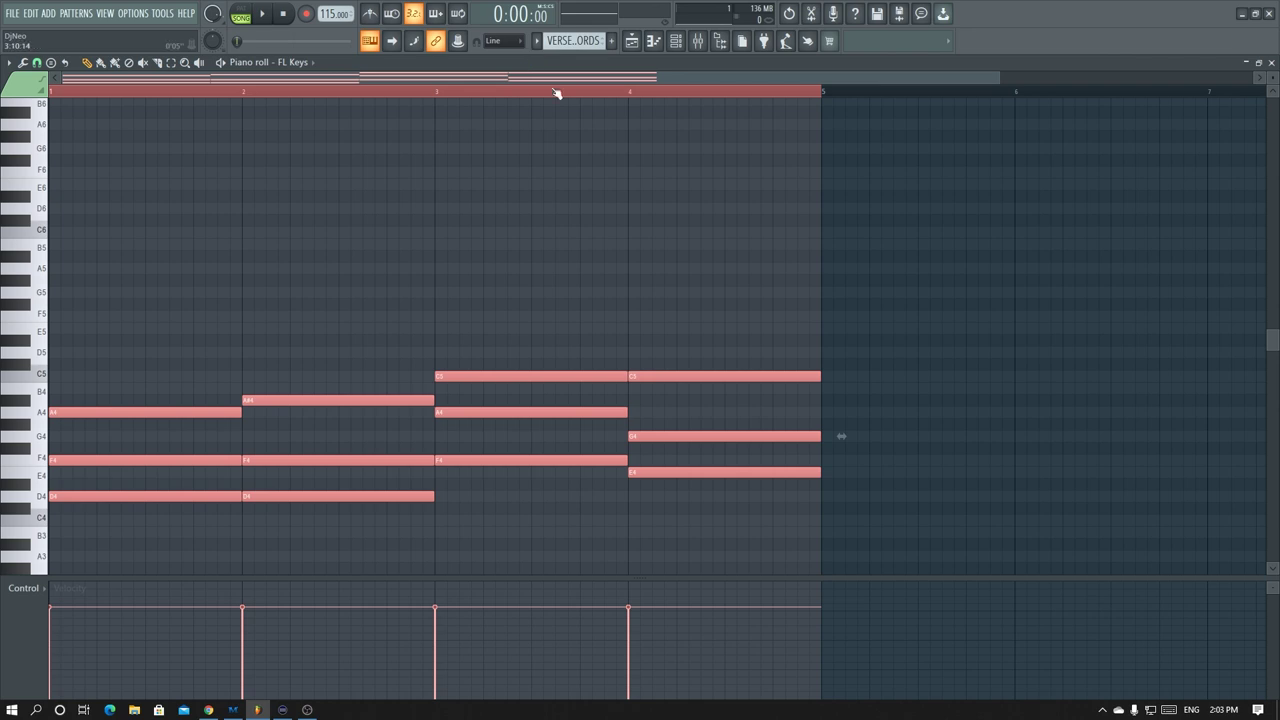
- Replace the first bar's chord in VERSE CHORDS with A4, C5 and E4, and check the B♭ chord's notes in Autochords
{"action": "right_click", "coordinate": [101, 412]}
{"action": "right_click", "coordinate": [103, 460]}
{"action": "right_click", "coordinate": [105, 496]}
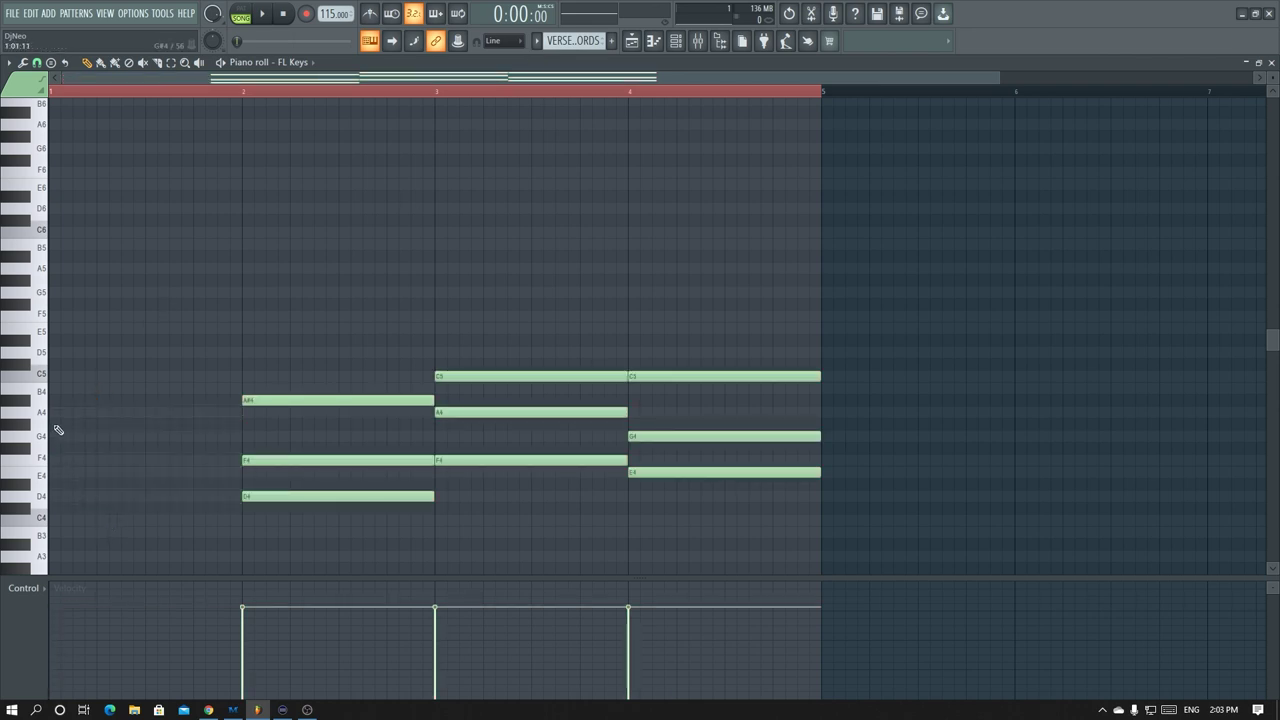
{"action": "left_click", "coordinate": [57, 412]}
{"action": "left_click", "coordinate": [60, 378]}
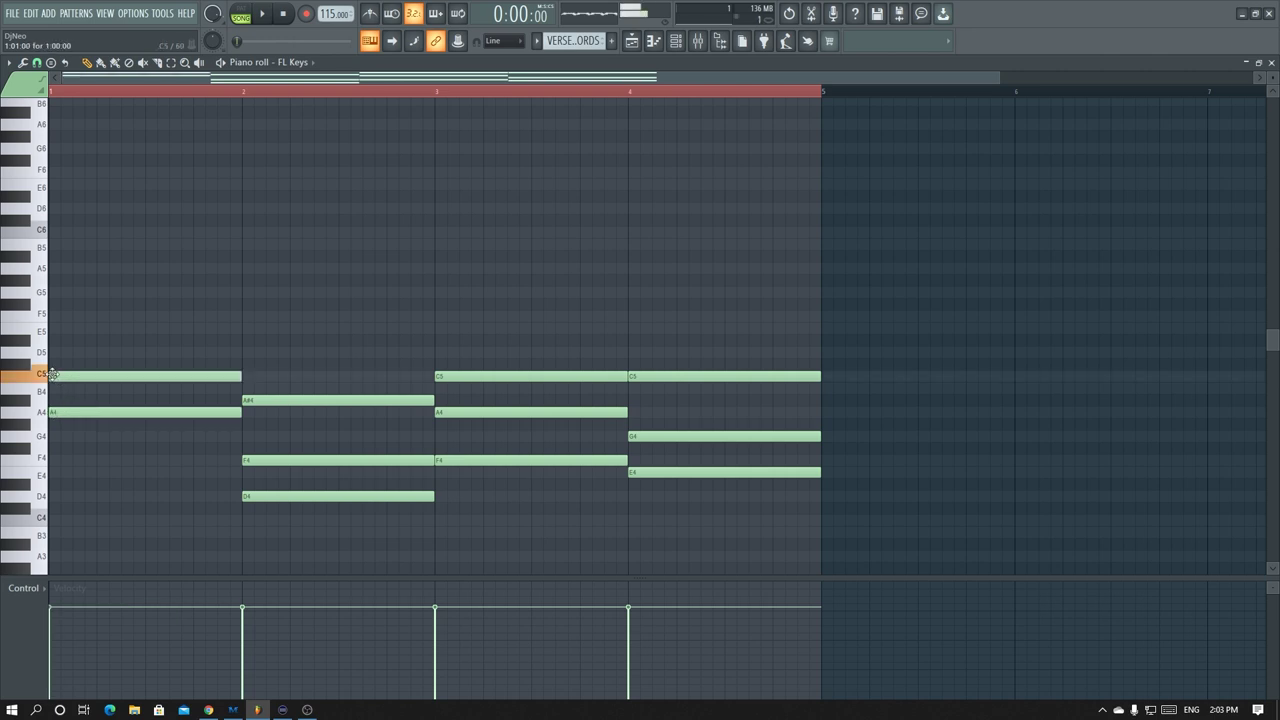
{"action": "left_click", "coordinate": [47, 476]}
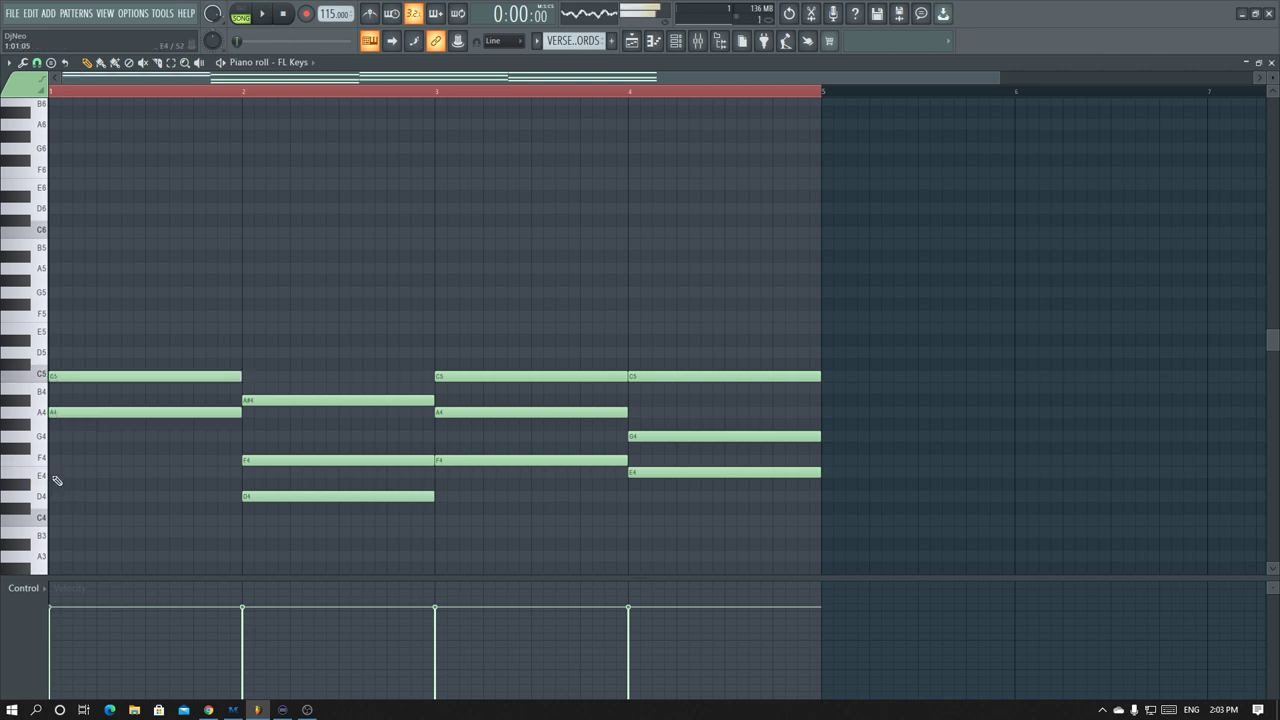
{"action": "left_click", "coordinate": [60, 472]}
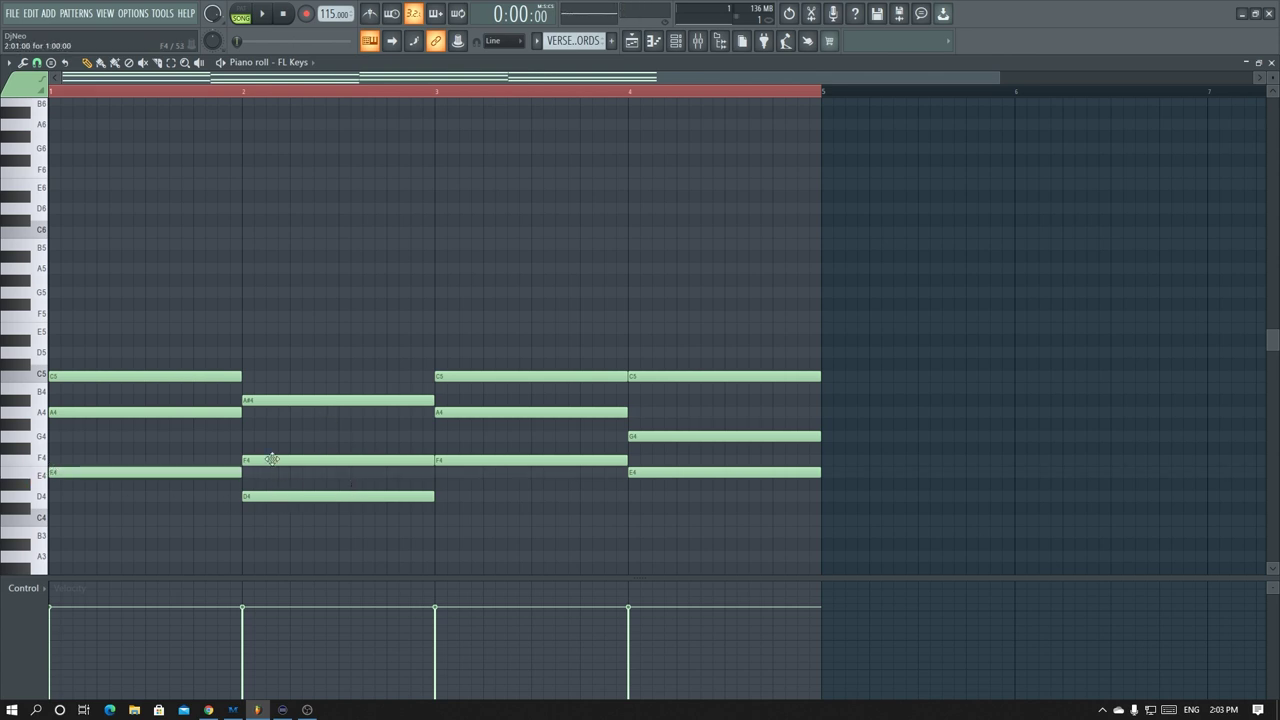
{"action": "key", "text": "alt+Tab"}
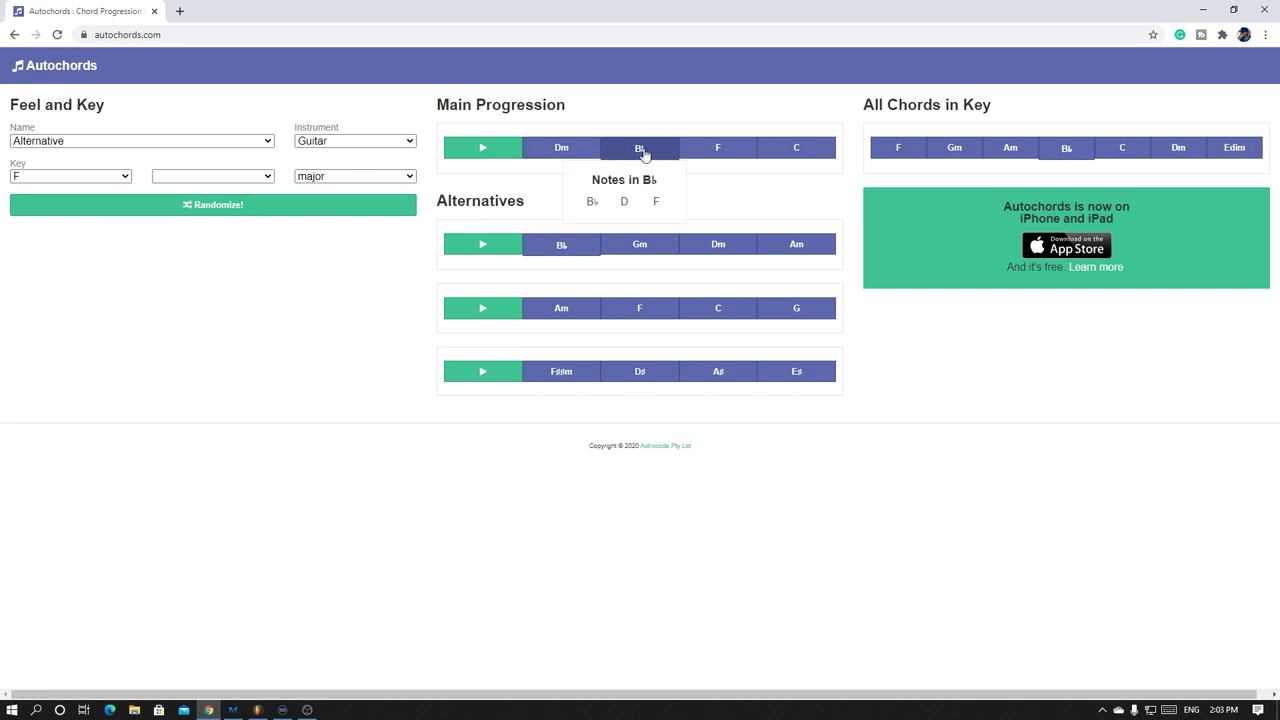
{"action": "key", "text": "alt+Tab"}
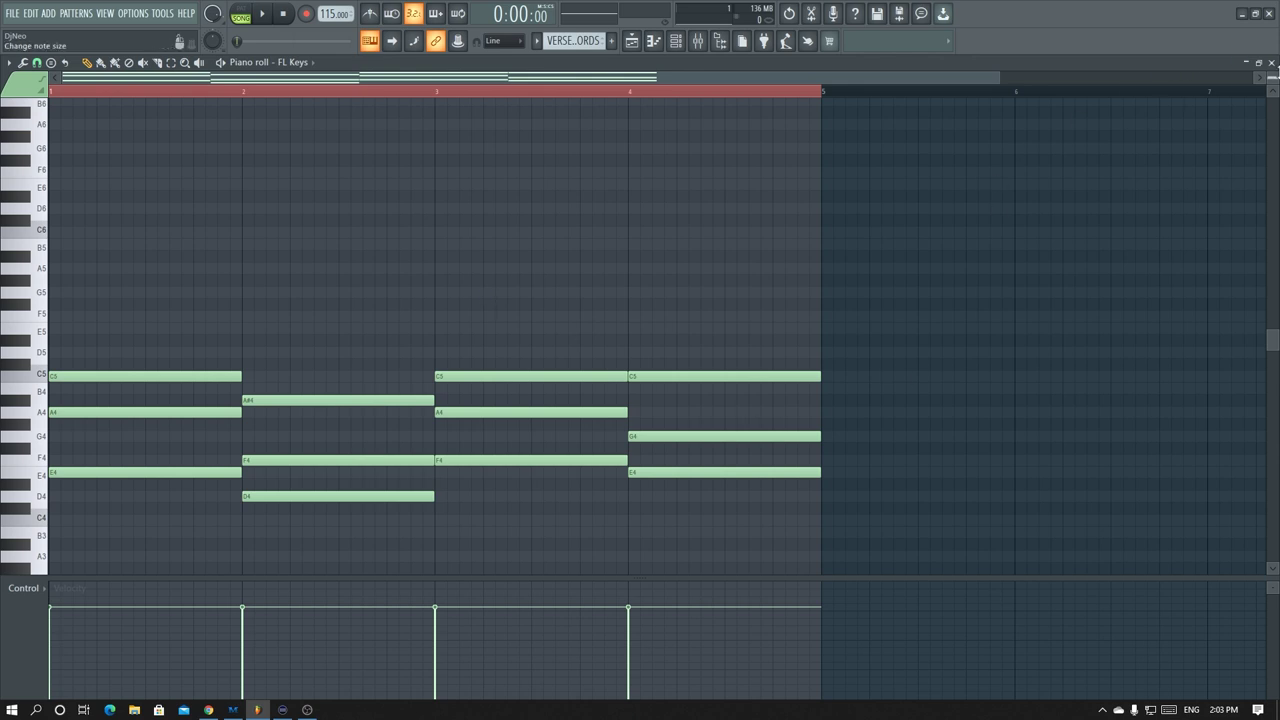
- Place two VERSE CHORDS clips on Track 1 at bars 17 and 21 and play the song from bar 13
{"action": "left_click", "coordinate": [1272, 63]}
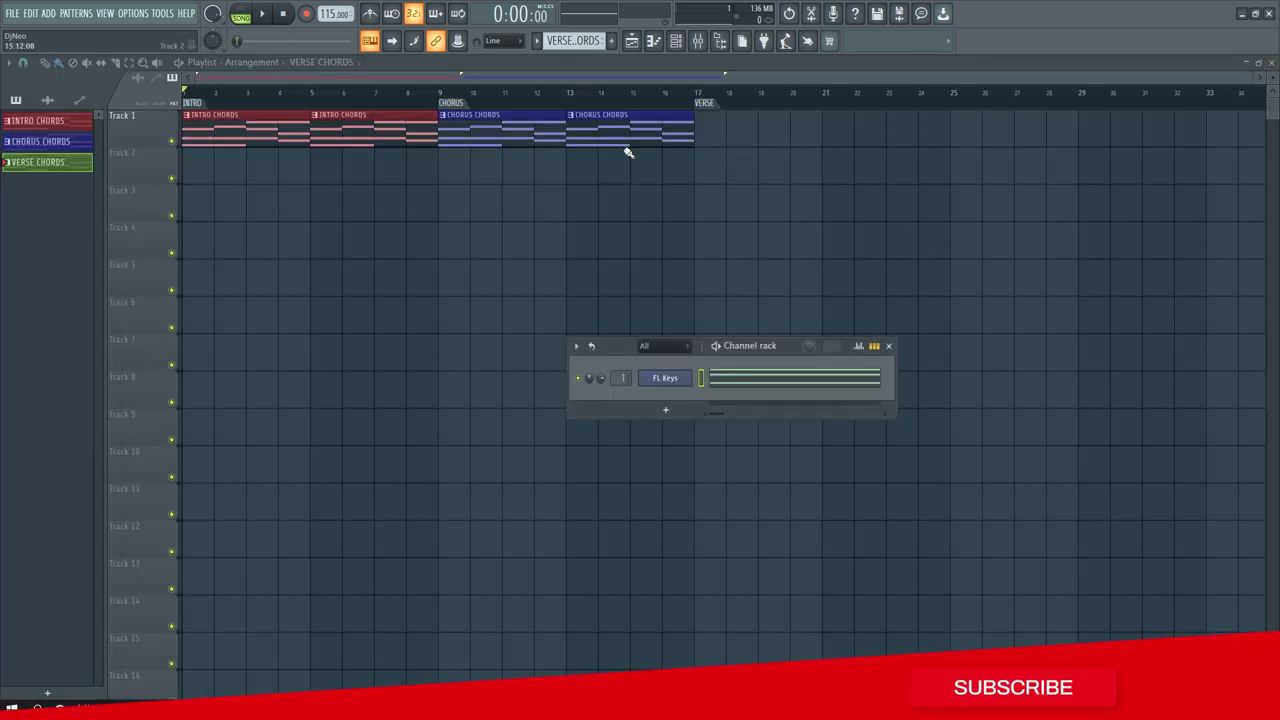
{"action": "left_click", "coordinate": [712, 132]}
{"action": "left_click", "coordinate": [835, 135]}
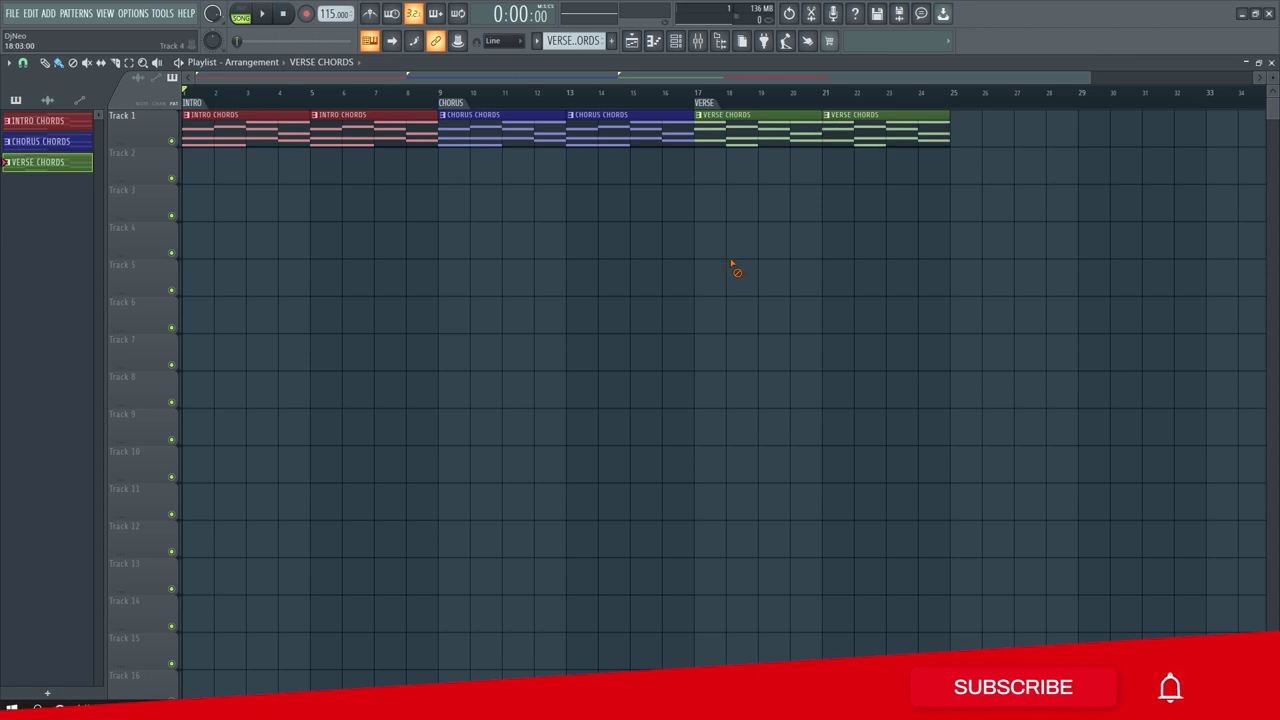
{"action": "left_click", "coordinate": [571, 98]}
{"action": "key", "text": "space"}
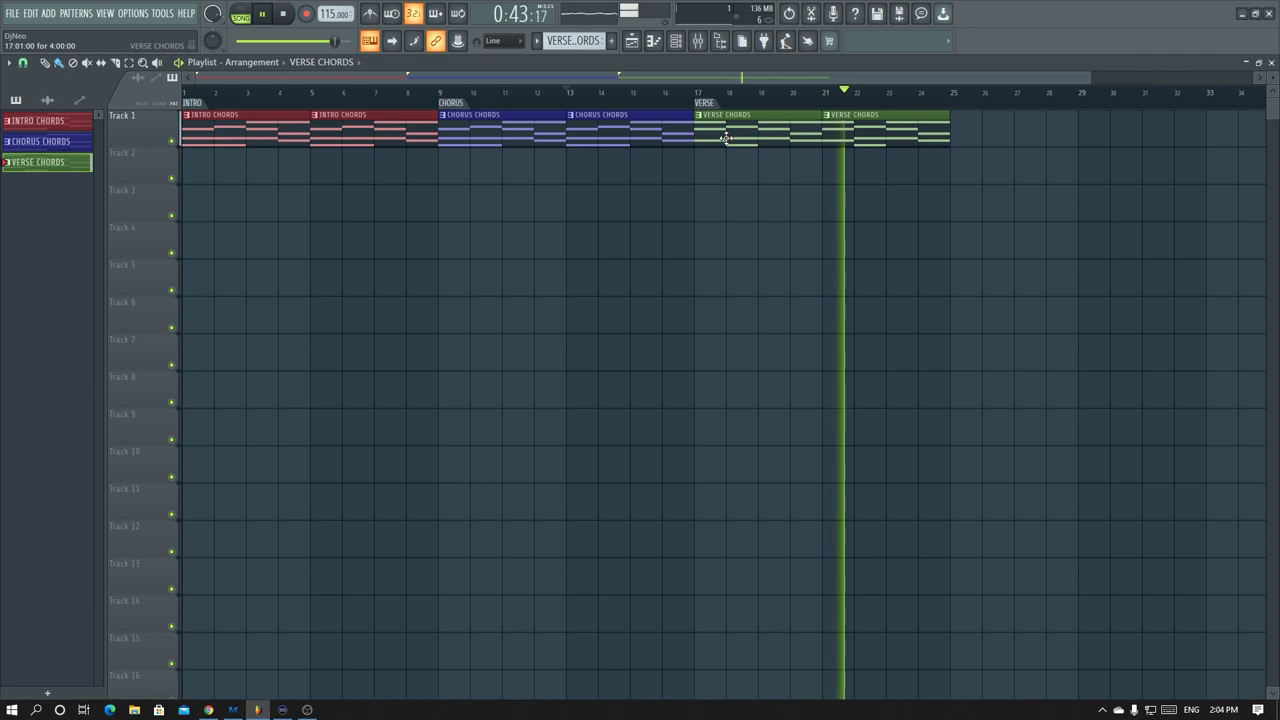
{"action": "key", "text": "space"}
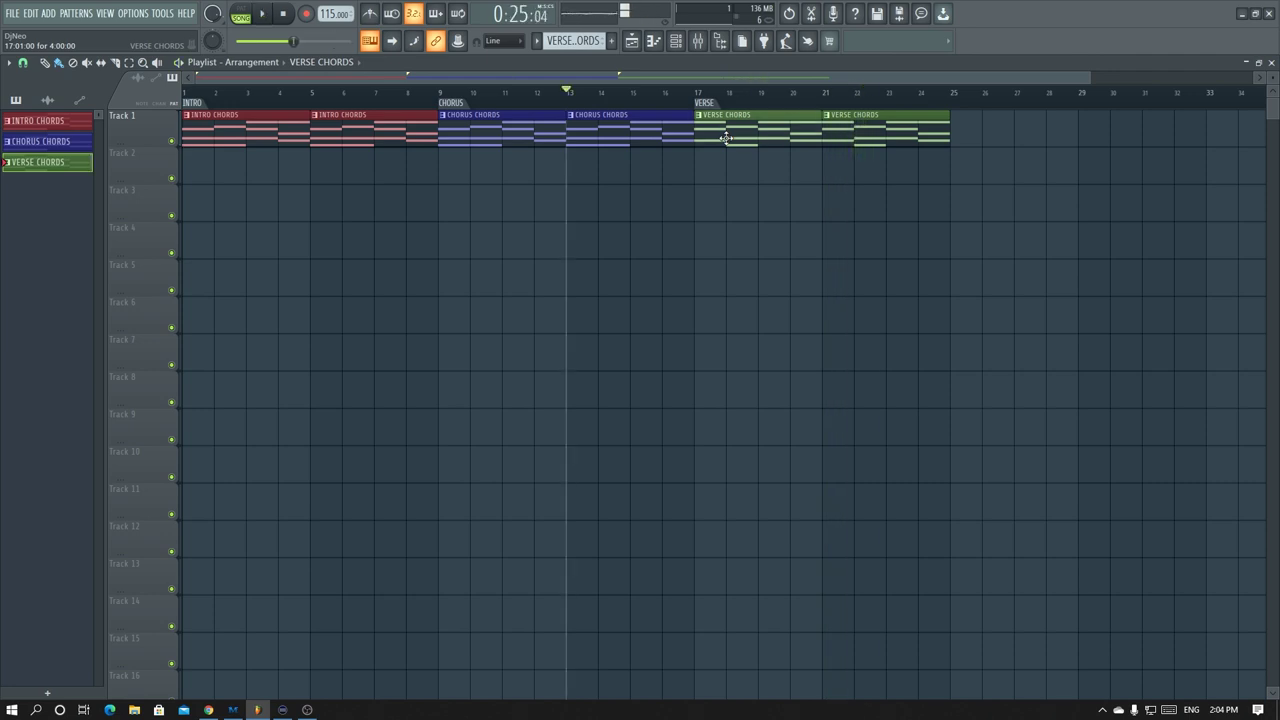
- Replace the second bar's chord in the VERSE CHORDS pattern with the notes D4, F4 and A4
{"action": "double_click", "coordinate": [727, 137]}
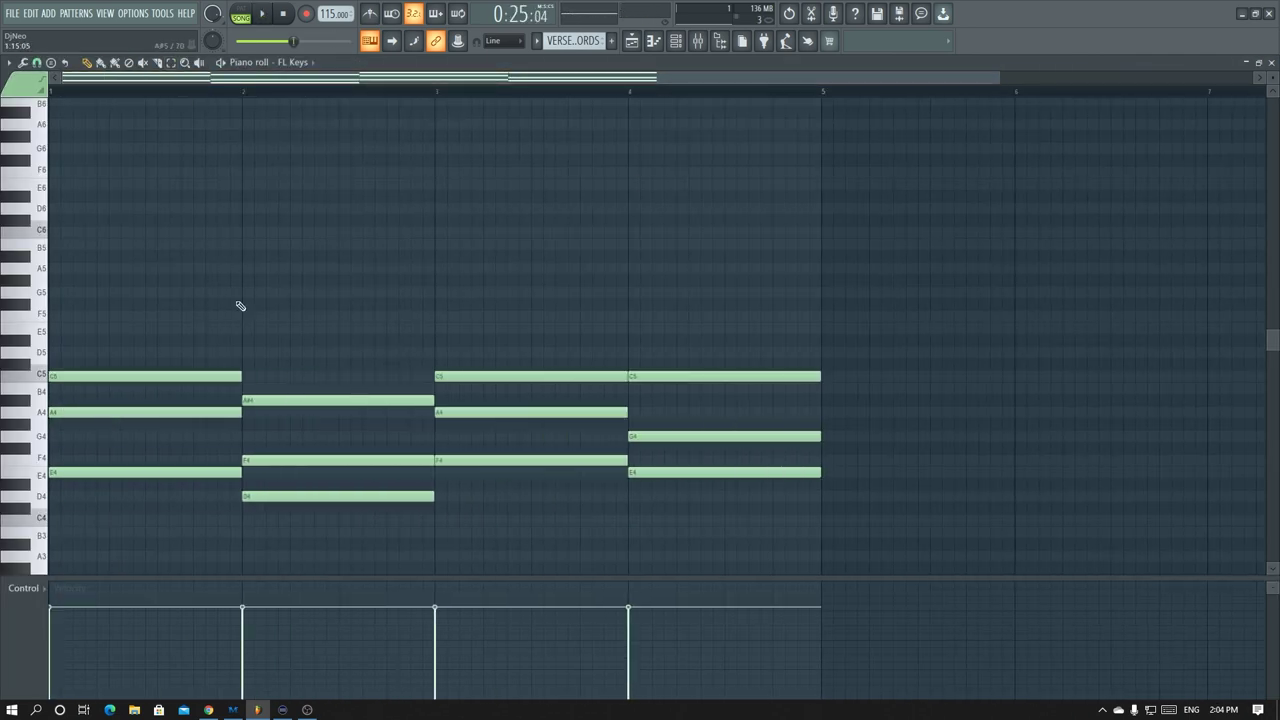
{"action": "right_click", "coordinate": [313, 400]}
{"action": "right_click", "coordinate": [305, 460]}
{"action": "right_click", "coordinate": [300, 496]}
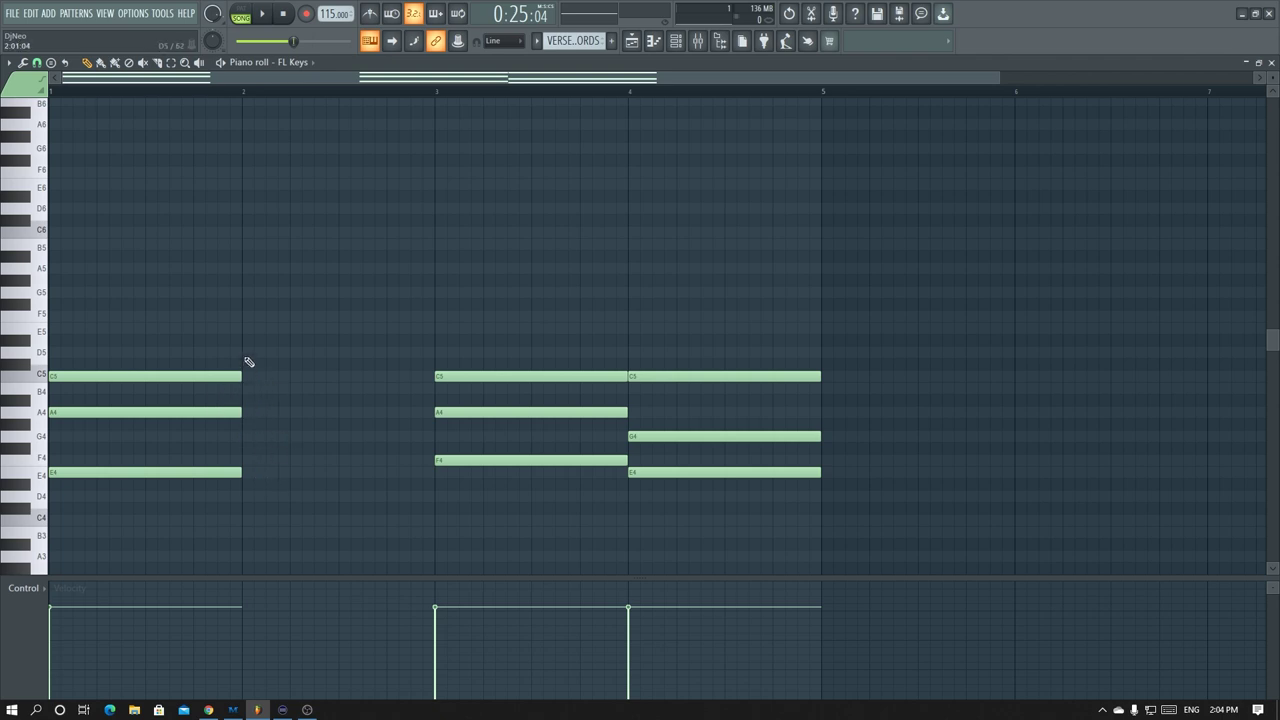
{"action": "left_click", "coordinate": [245, 496]}
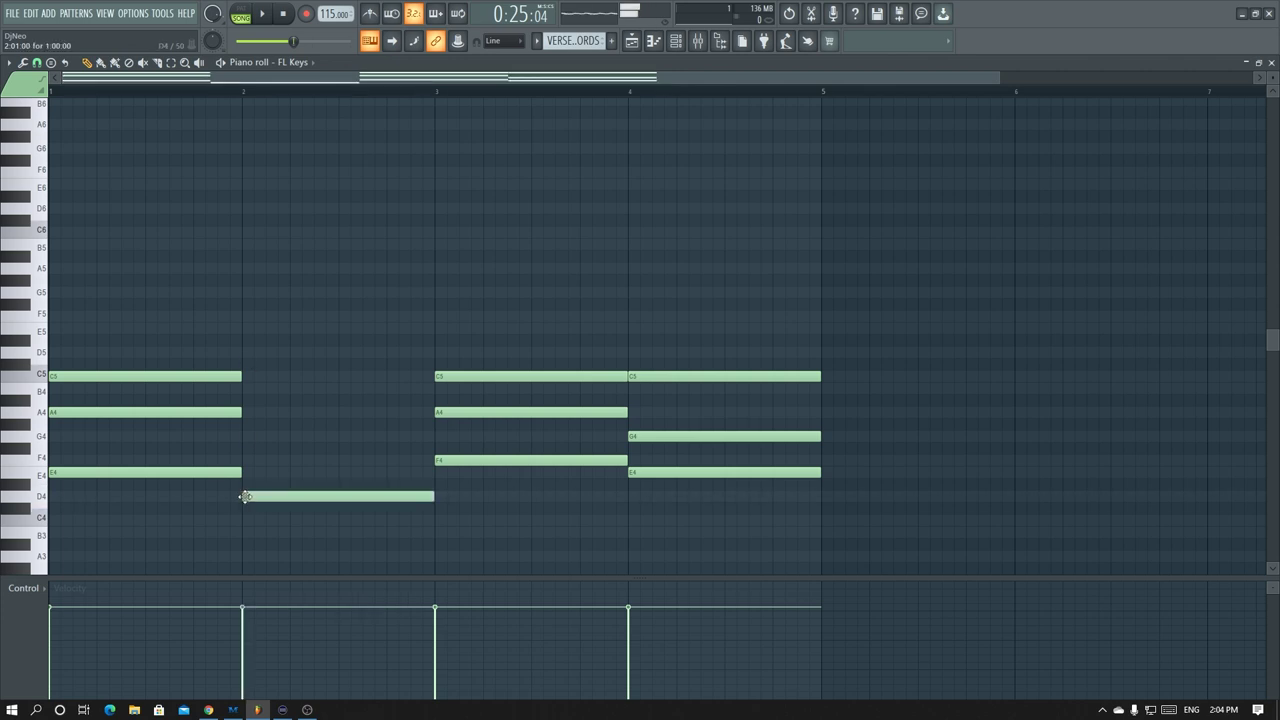
{"action": "left_click", "coordinate": [246, 459]}
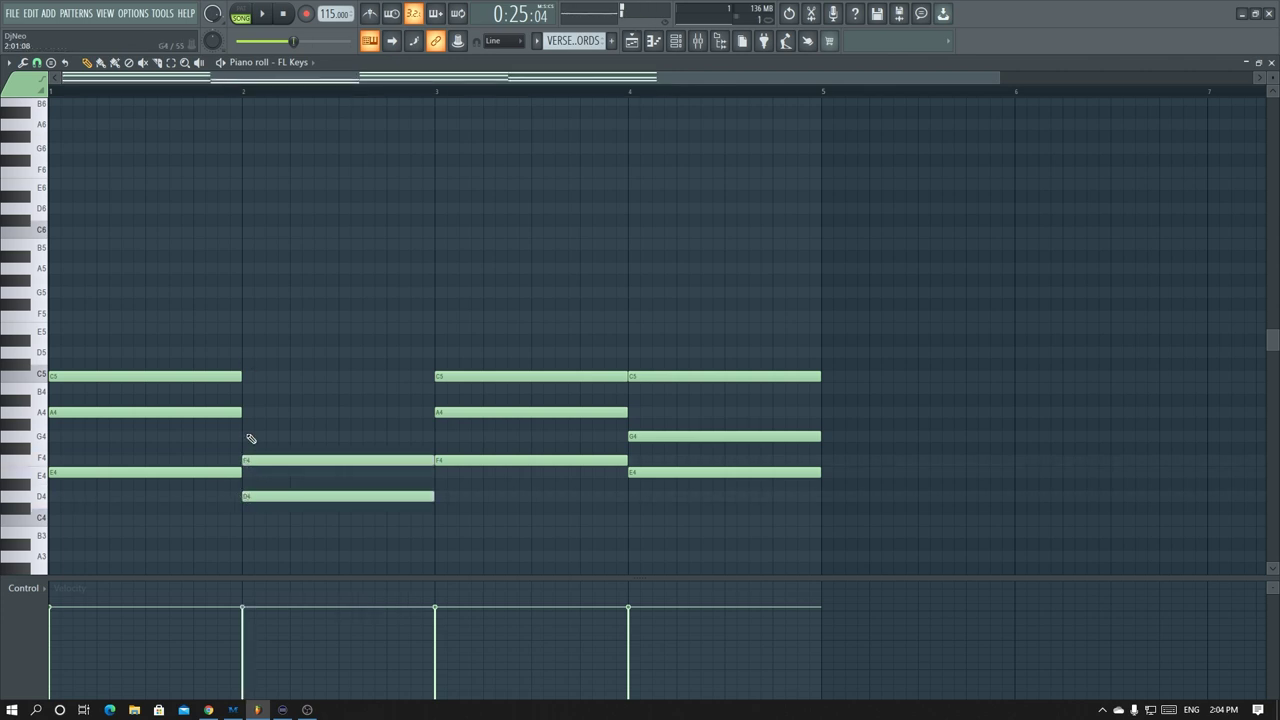
{"action": "left_click", "coordinate": [250, 414]}
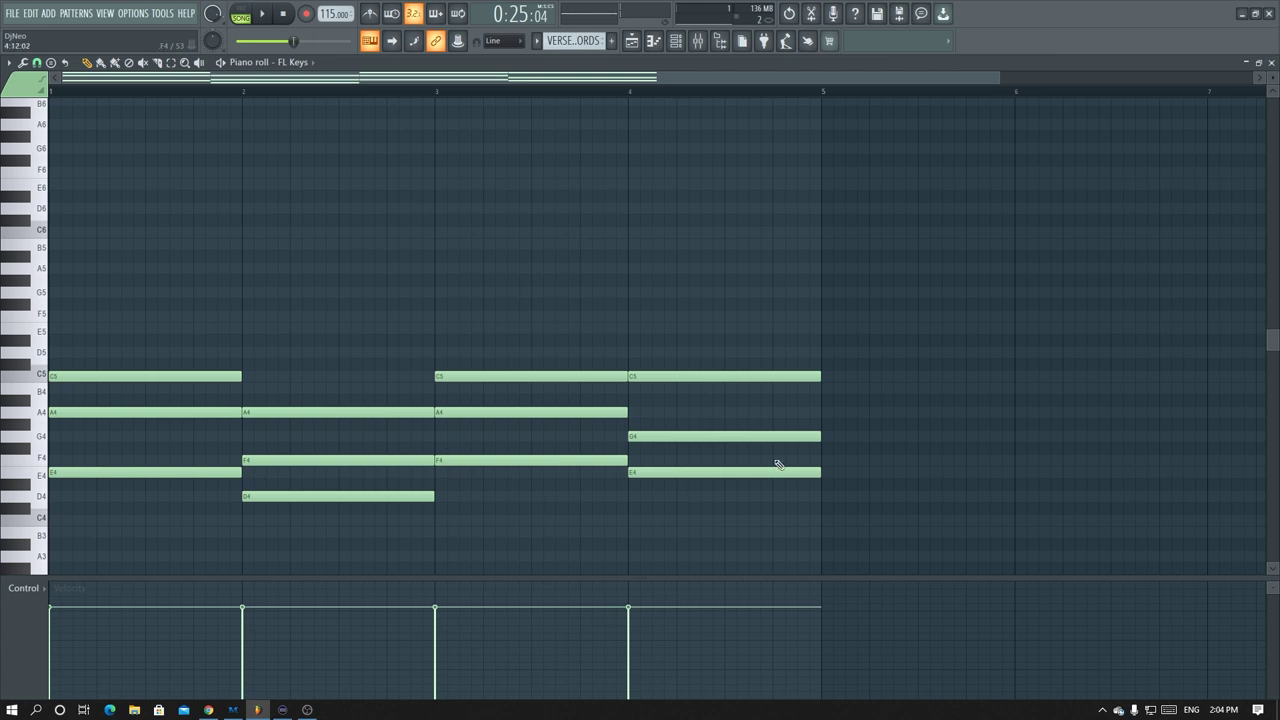
- Close the piano roll and channel rack while listening to the revised verse transition in the playlist from bar 13
{"action": "left_click", "coordinate": [1270, 63]}
{"action": "key", "text": "space"}
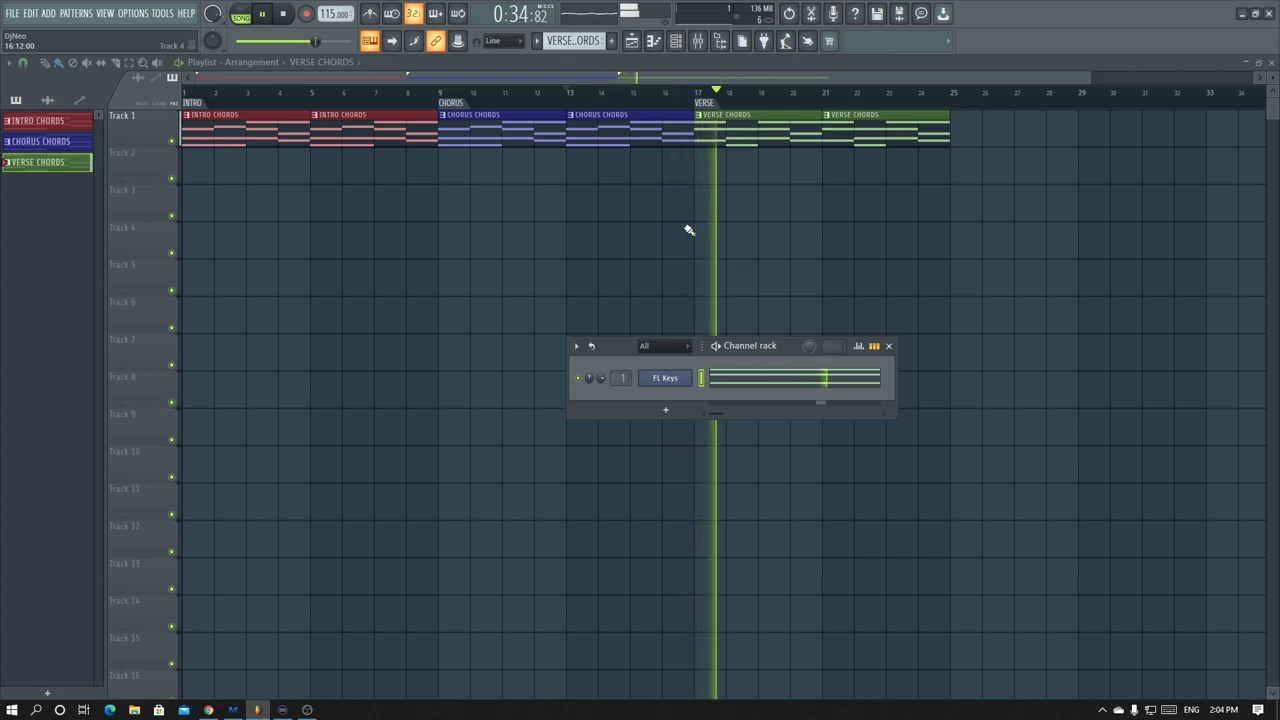
{"action": "left_click", "coordinate": [888, 345]}
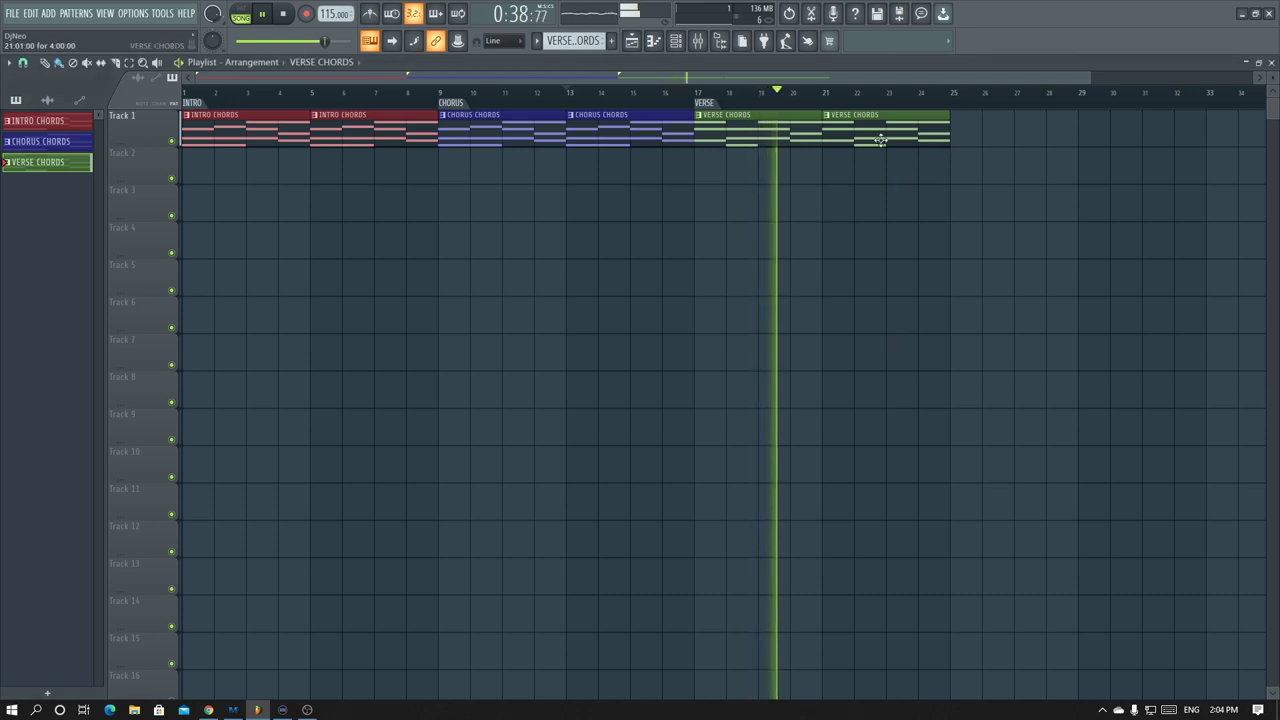
{"action": "key", "text": "space"}
- Move the VERSE CHORDS clips to bars 25 and 29 and the VERSE marker to bar 25, filling bars 17 to 24 with CHORUS CHORDS
{"action": "left_click_drag", "start_coordinate": [768, 130], "coordinate": [1143, 137]}
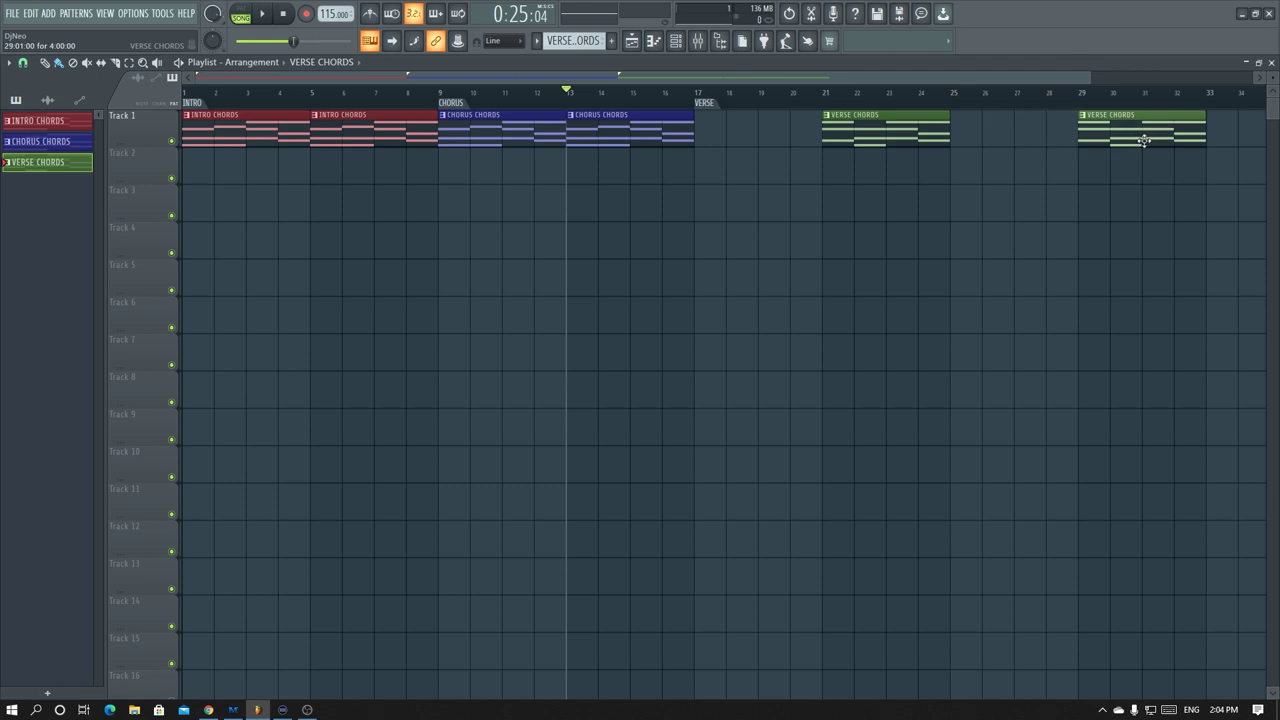
{"action": "left_click_drag", "start_coordinate": [893, 134], "coordinate": [1014, 126]}
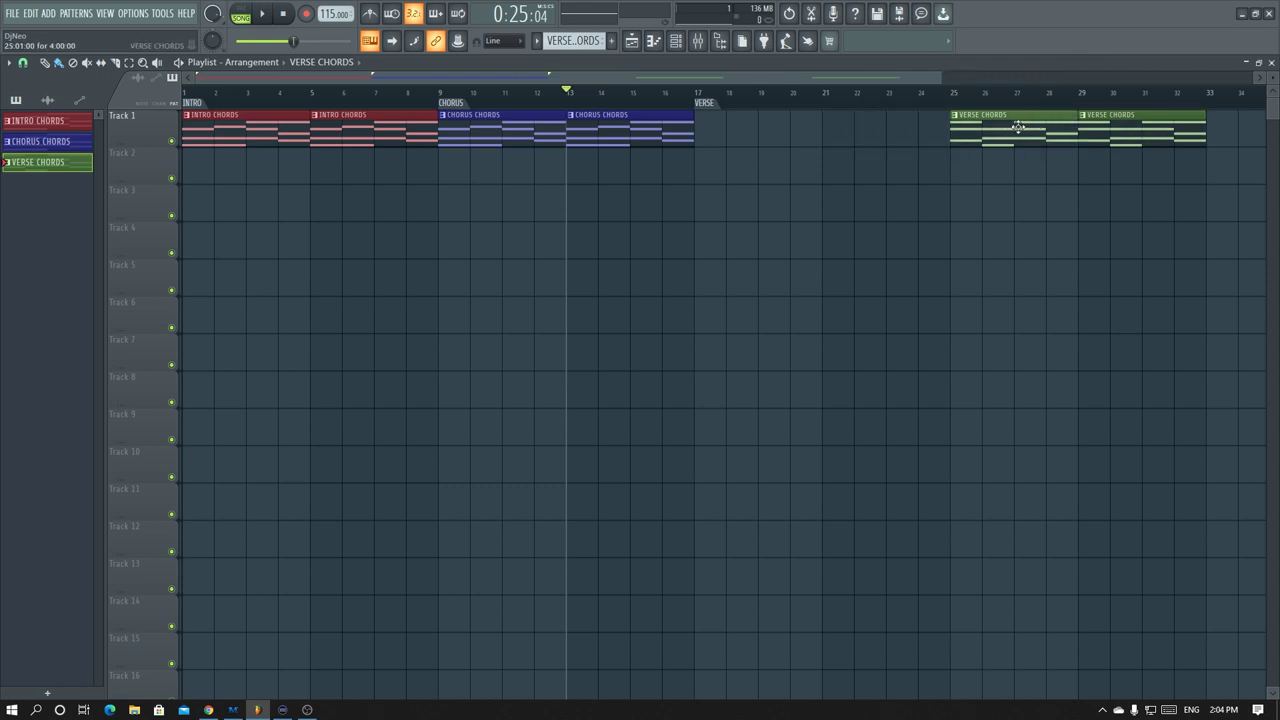
{"action": "left_click", "coordinate": [652, 129]}
{"action": "left_click", "coordinate": [709, 129]}
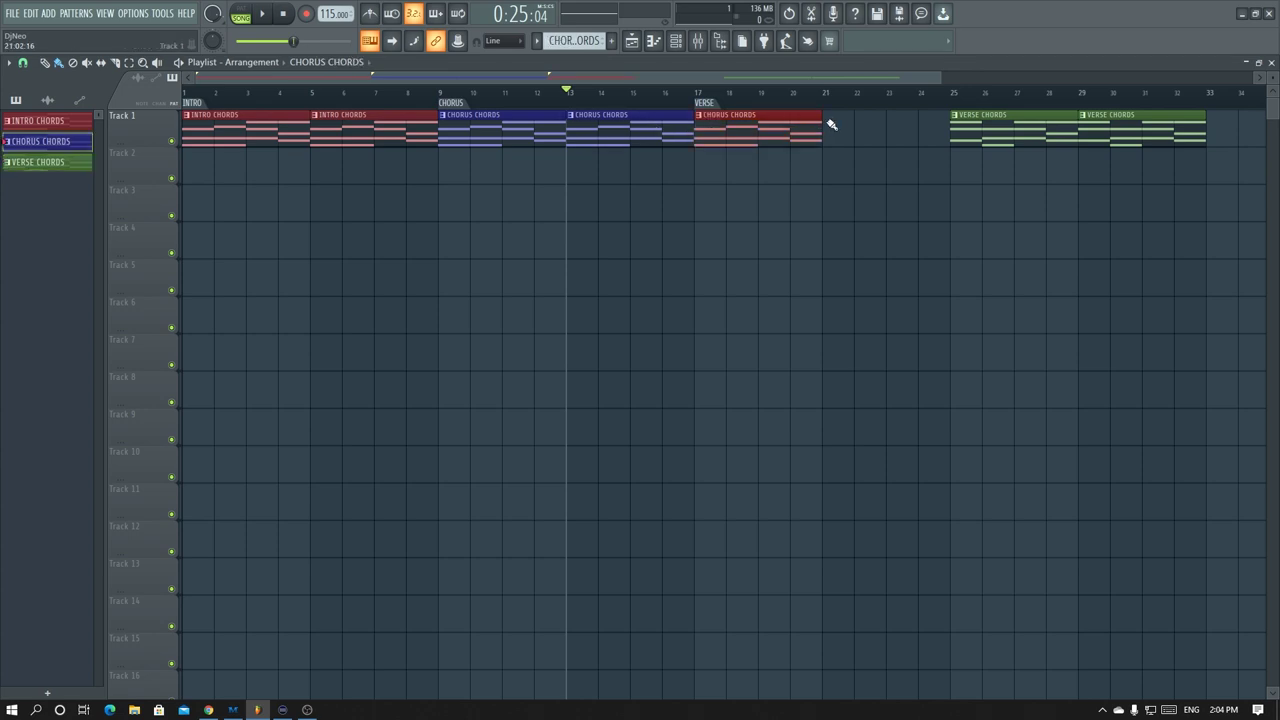
{"action": "left_click", "coordinate": [831, 124]}
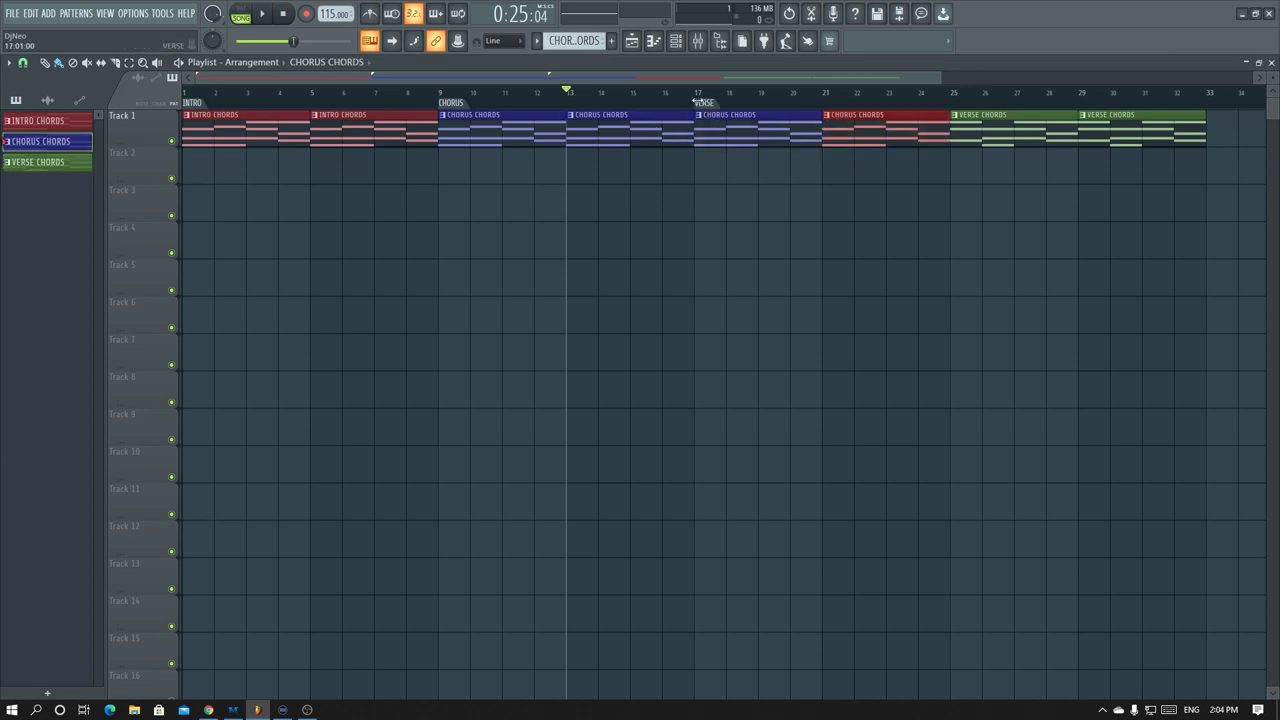
- Add a second channel to the channel rack using FLEX with the All Strings Slow preset from Essential Strings
{"action": "left_click", "coordinate": [678, 43]}
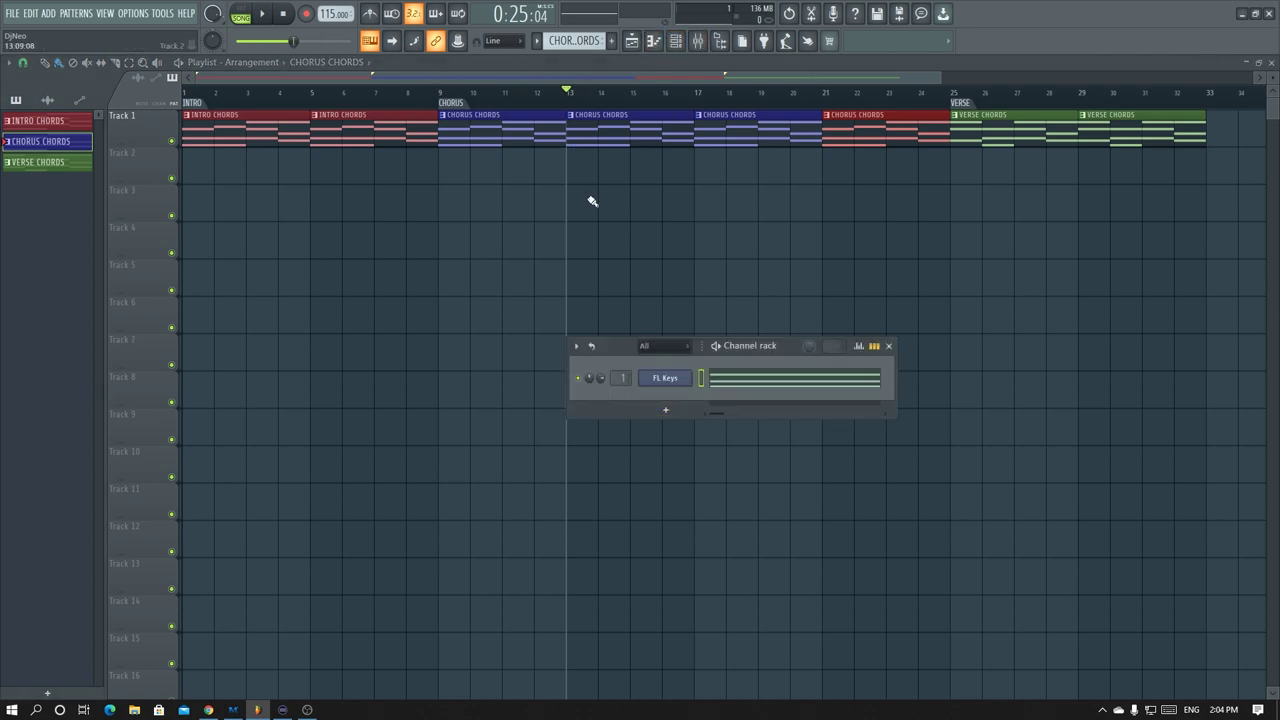
{"action": "left_click", "coordinate": [672, 418]}
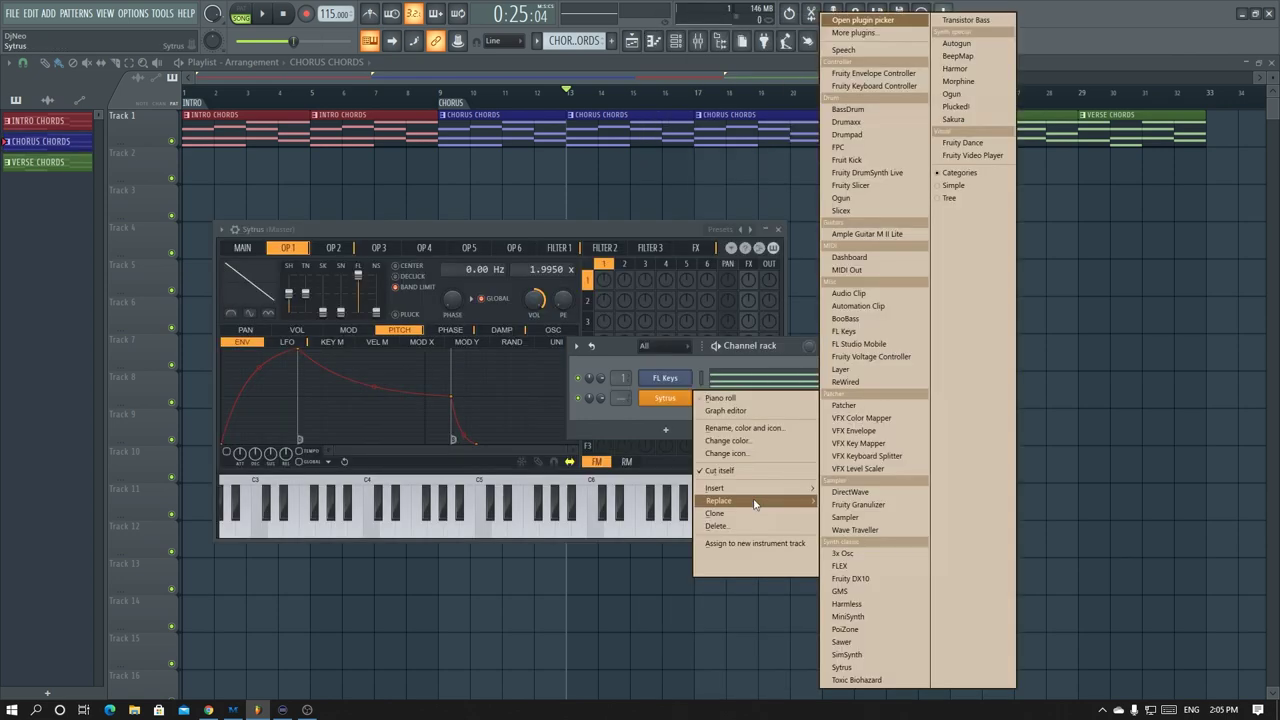
{"action": "left_click", "coordinate": [866, 566]}
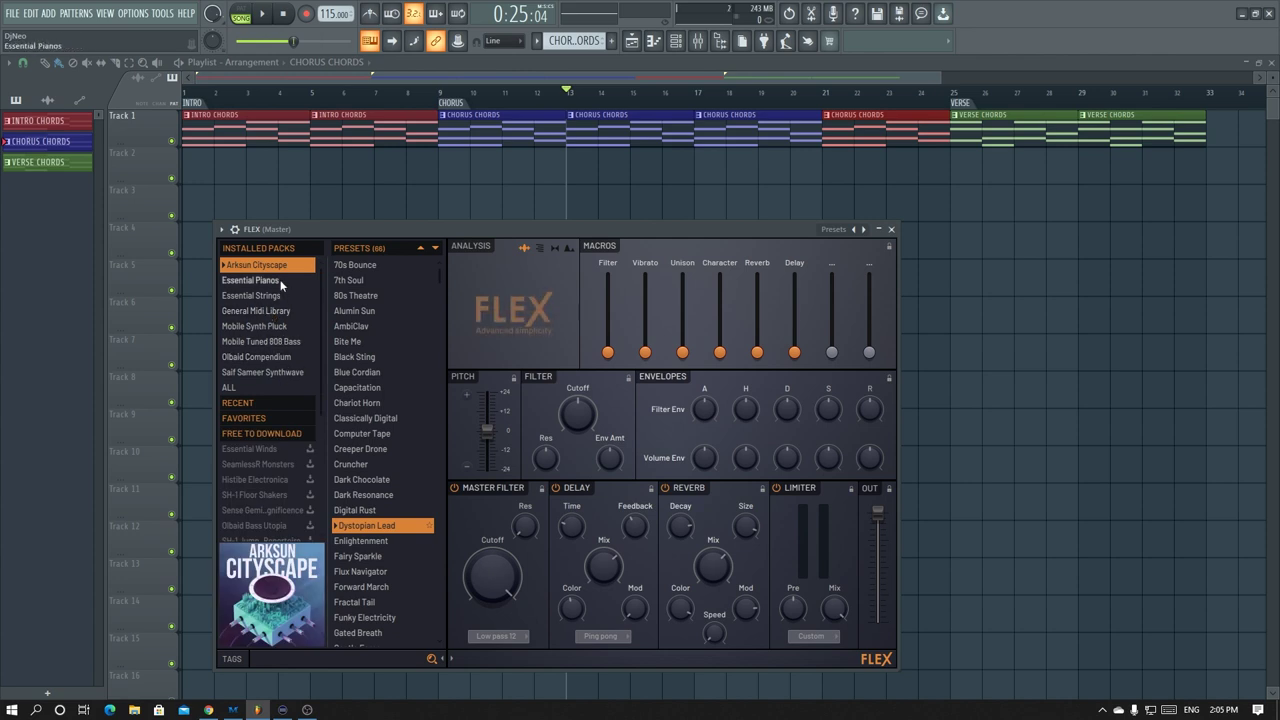
{"action": "left_click", "coordinate": [272, 295]}
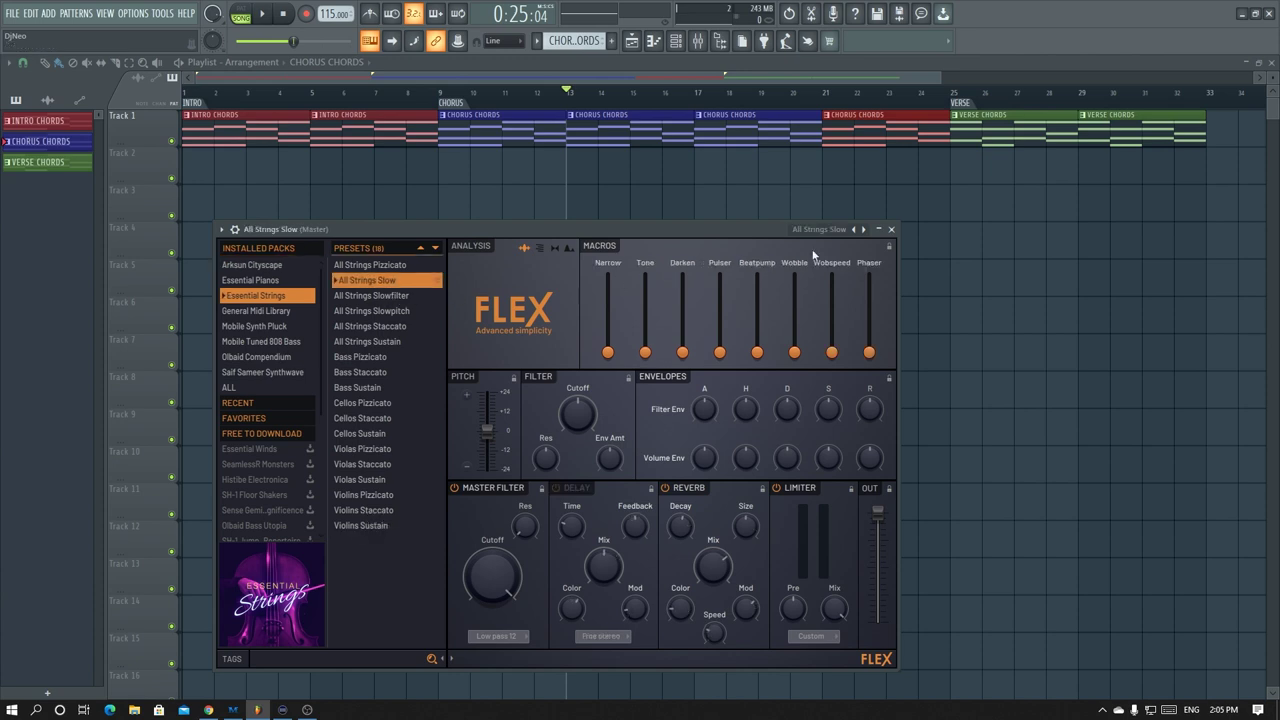
{"action": "left_click", "coordinate": [893, 230]}
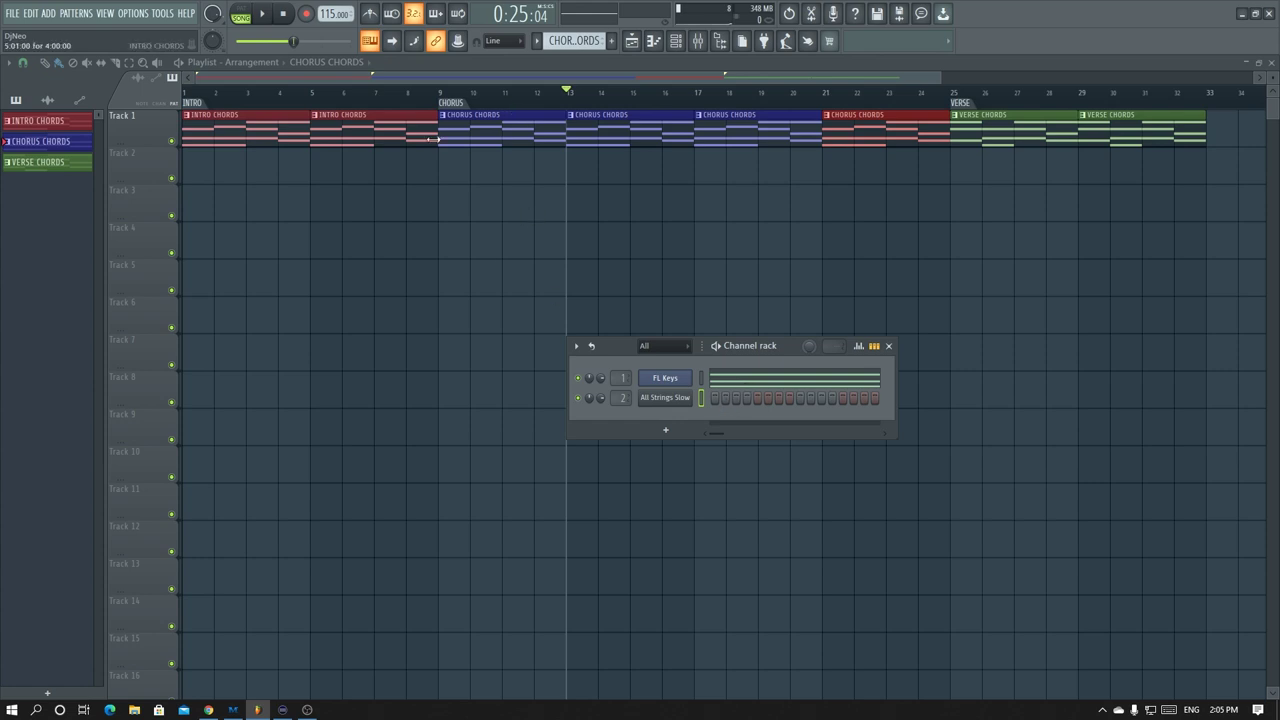
- Copy all the FL Keys chords in the CHORUS CHORDS pattern into the All Strings Slow channel
{"action": "left_click", "coordinate": [722, 380]}
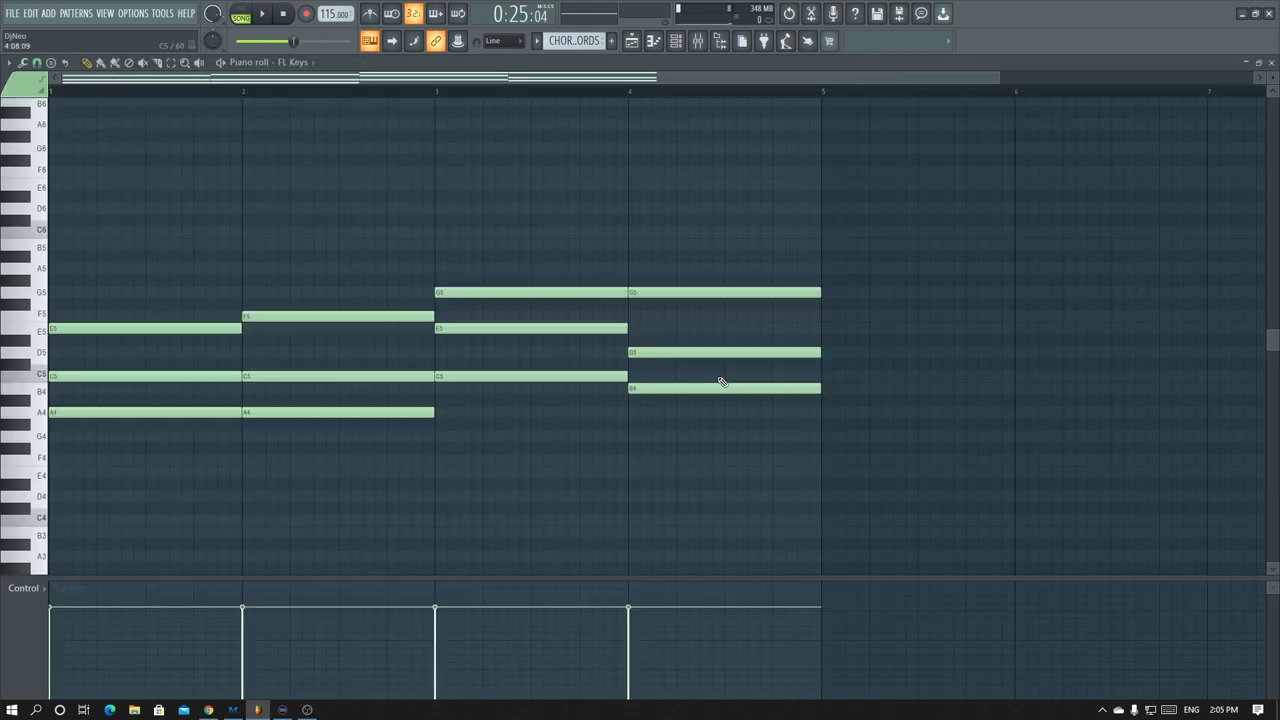
{"action": "left_click", "coordinate": [1271, 62]}
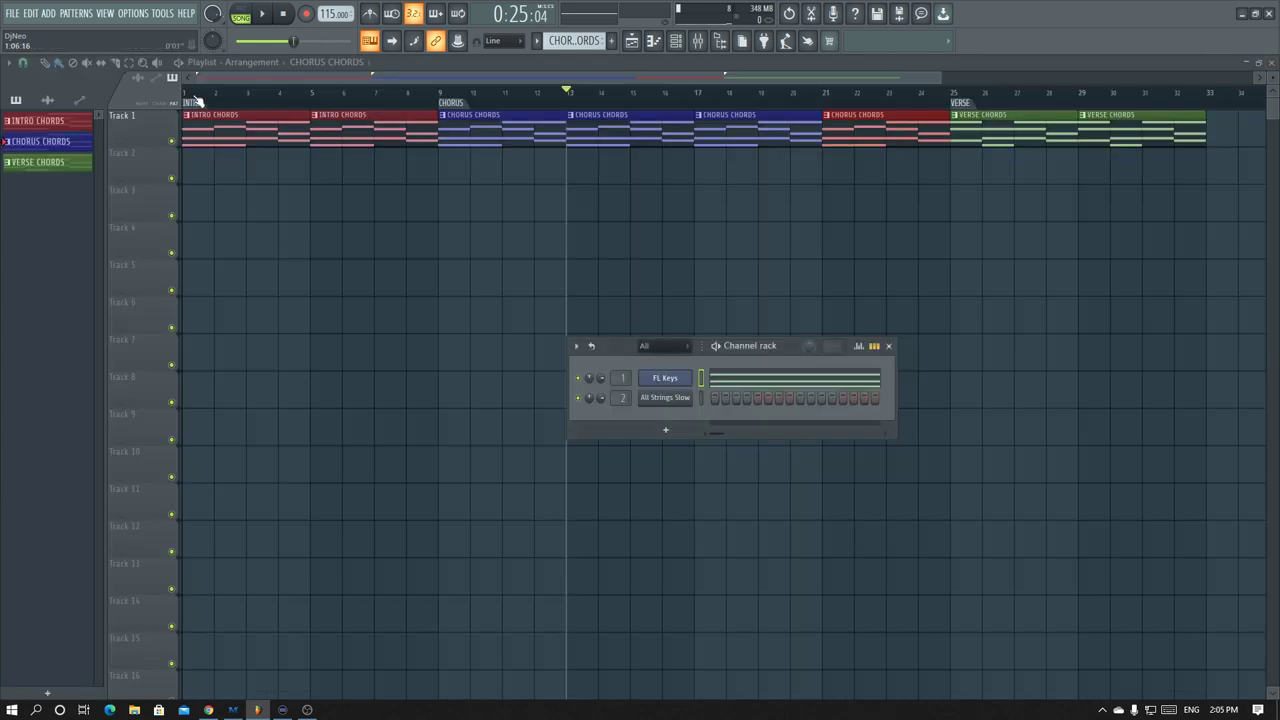
{"action": "double_click", "coordinate": [488, 128]}
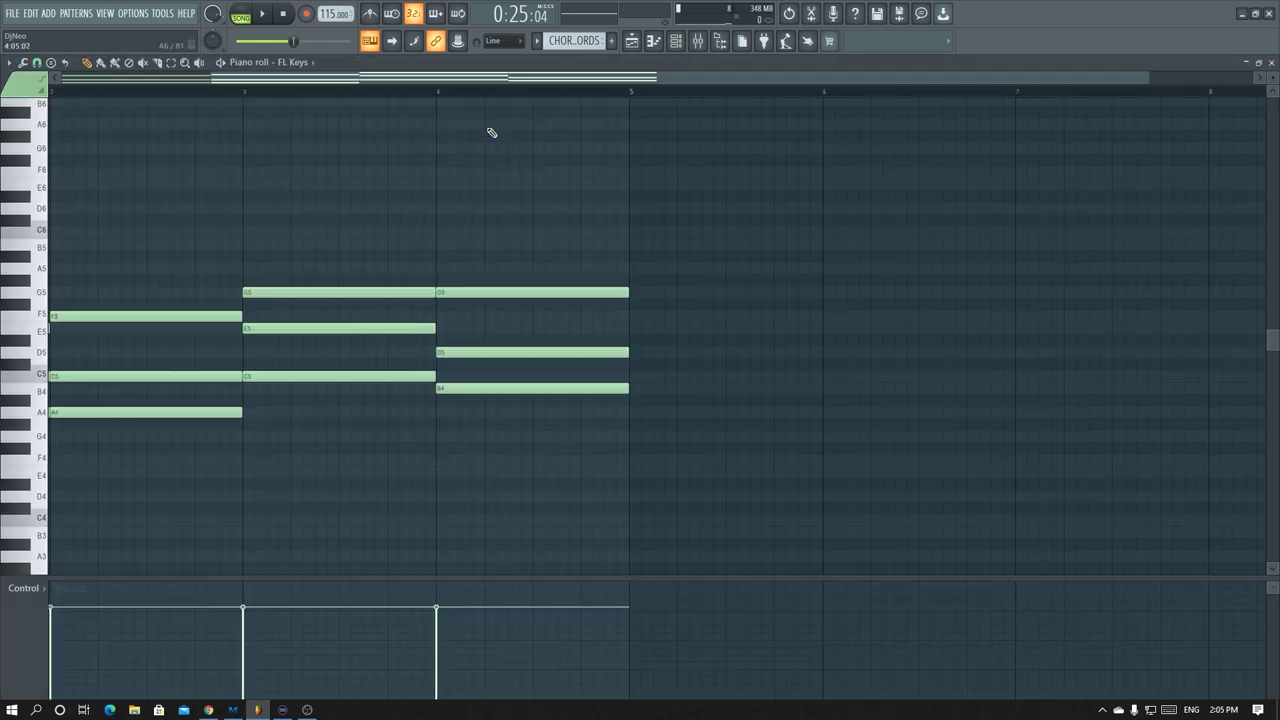
{"action": "key", "text": "ctrl+a"}
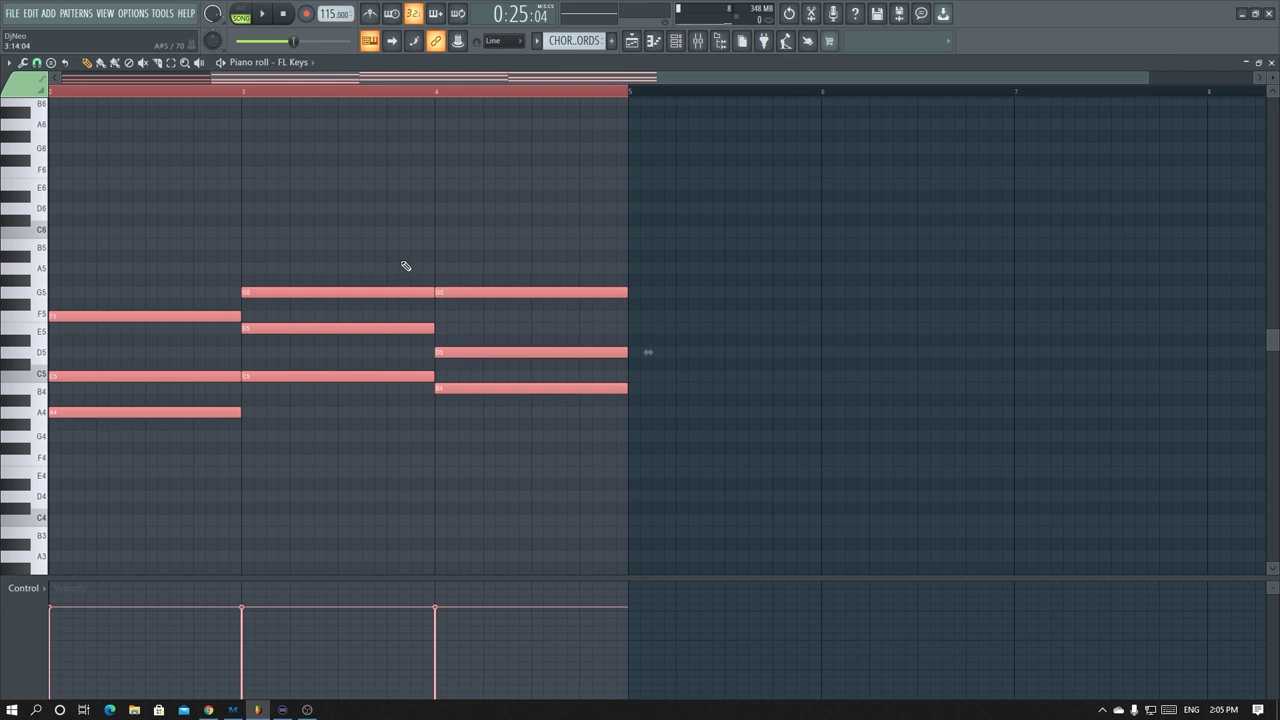
{"action": "left_click", "coordinate": [1271, 62]}
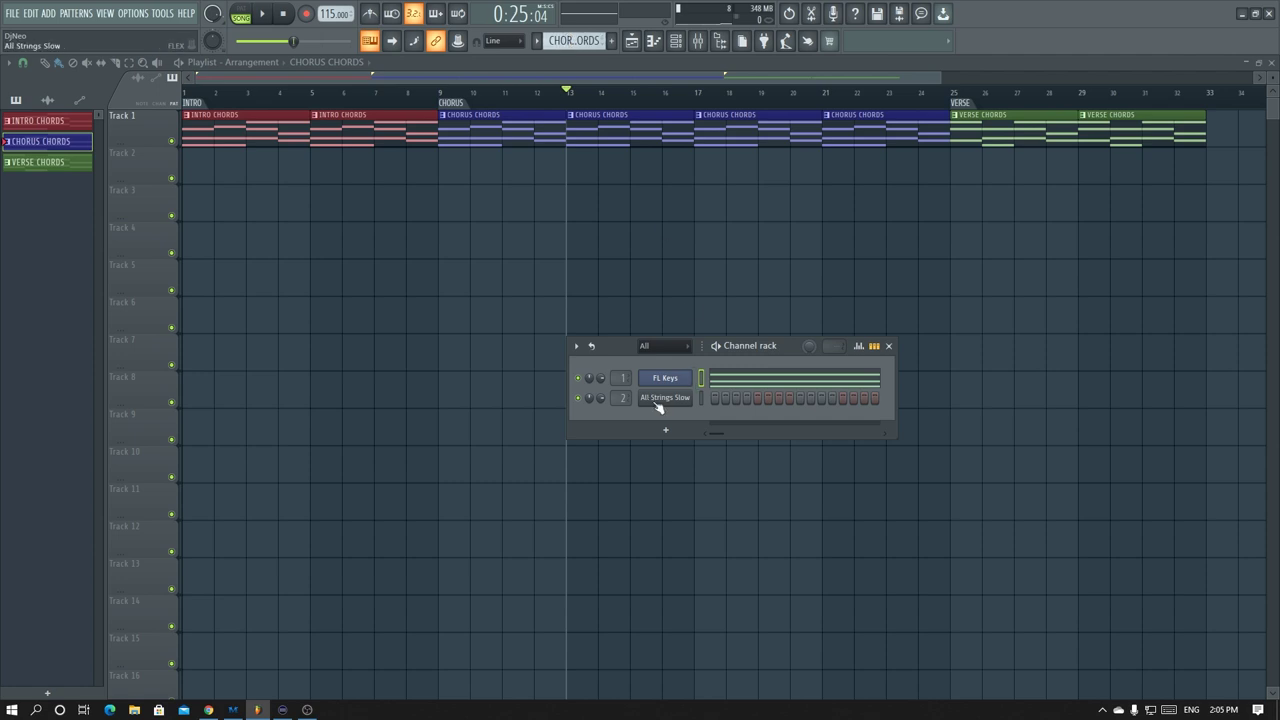
{"action": "right_click", "coordinate": [688, 396]}
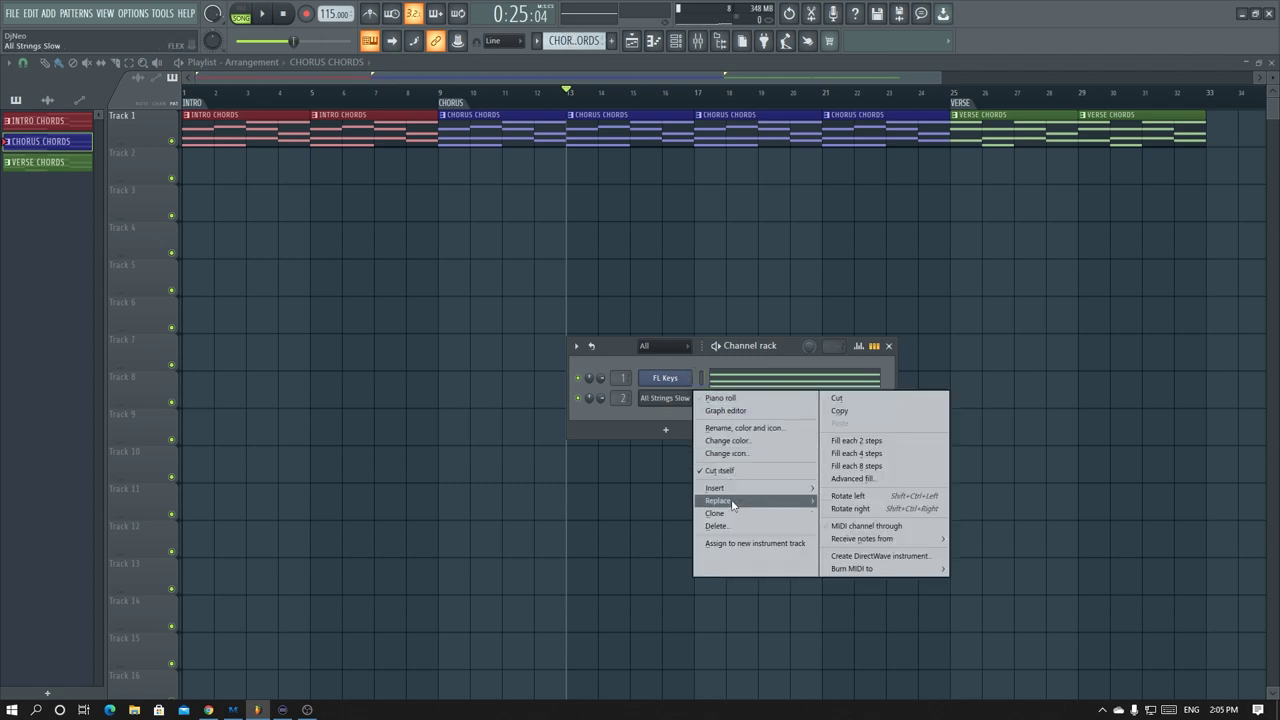
{"action": "left_click", "coordinate": [733, 399]}
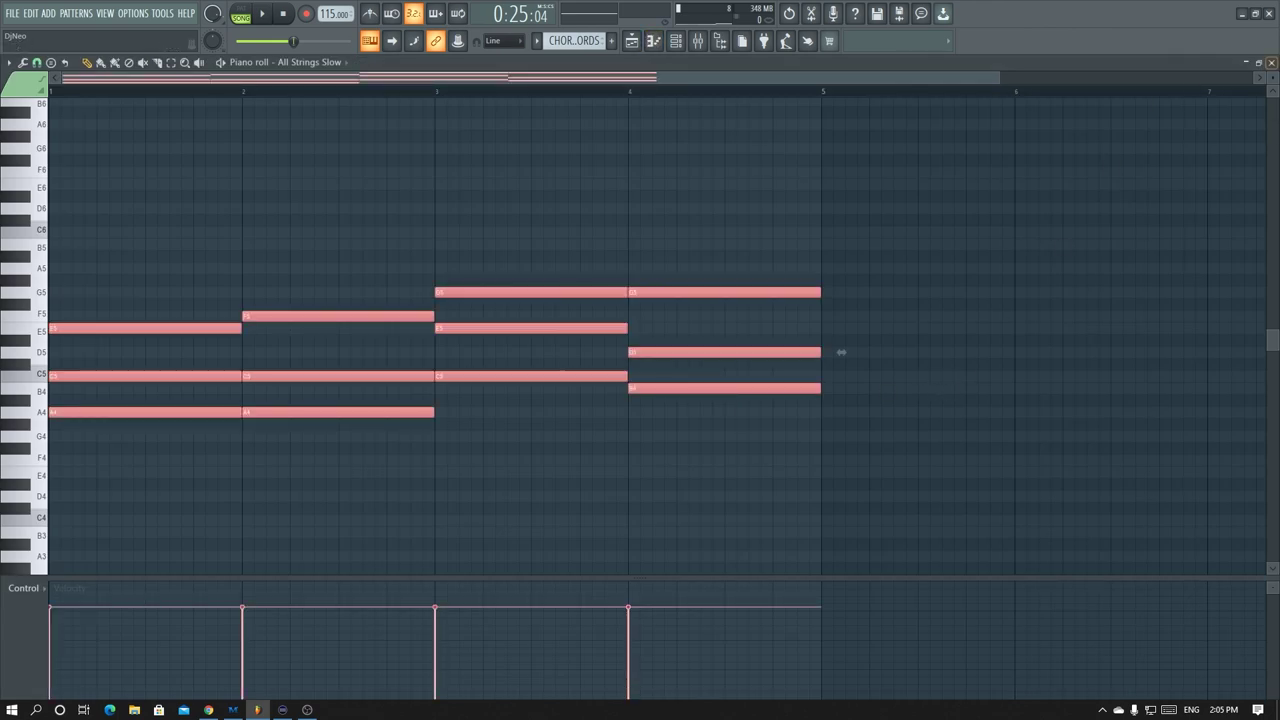
{"action": "left_click", "coordinate": [1271, 64]}
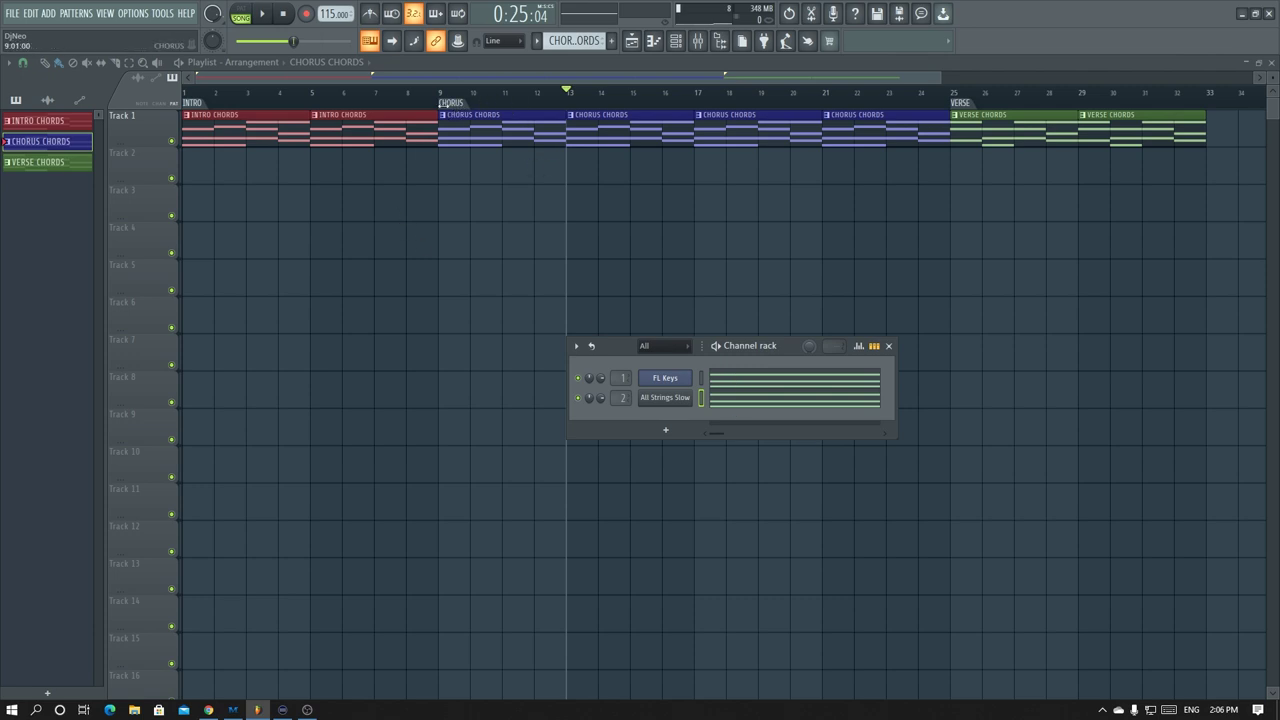
- Transpose all the All Strings Slow chorus chords down one octave, so the lowest notes of the first chord sit on A3
{"action": "left_click", "coordinate": [745, 402]}
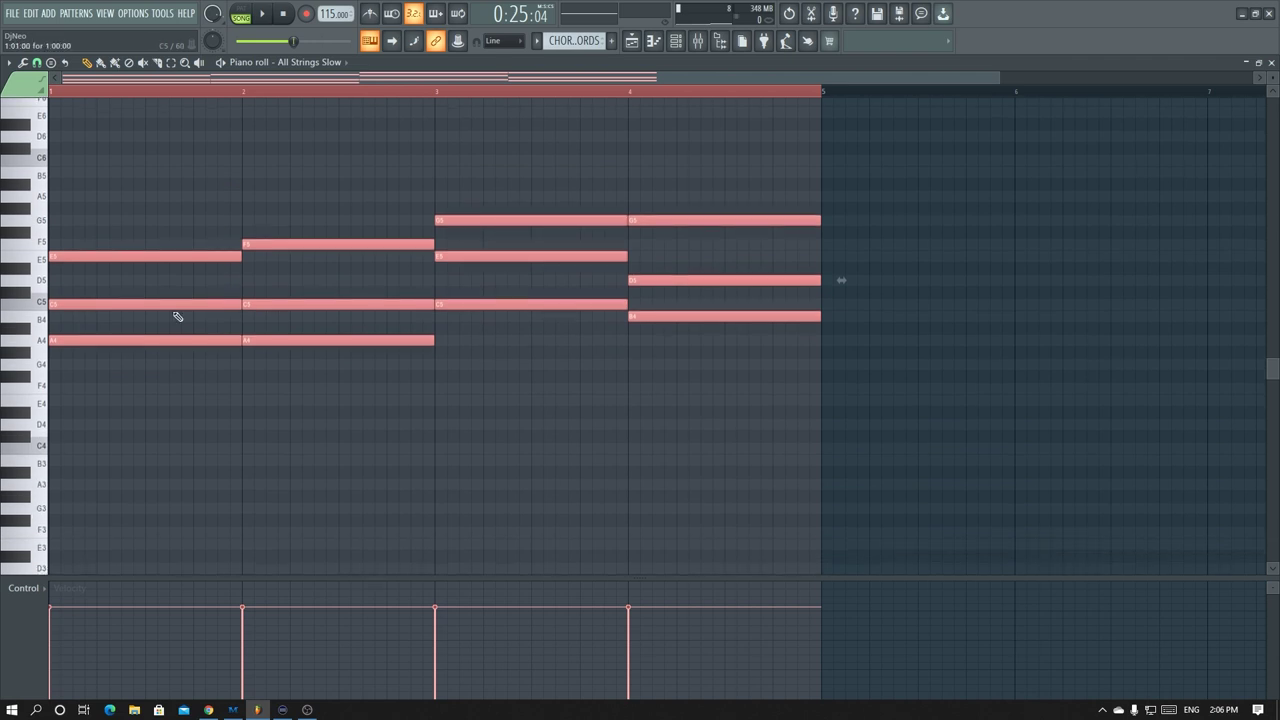
{"action": "left_click_drag", "start_coordinate": [63, 342], "coordinate": [60, 486]}
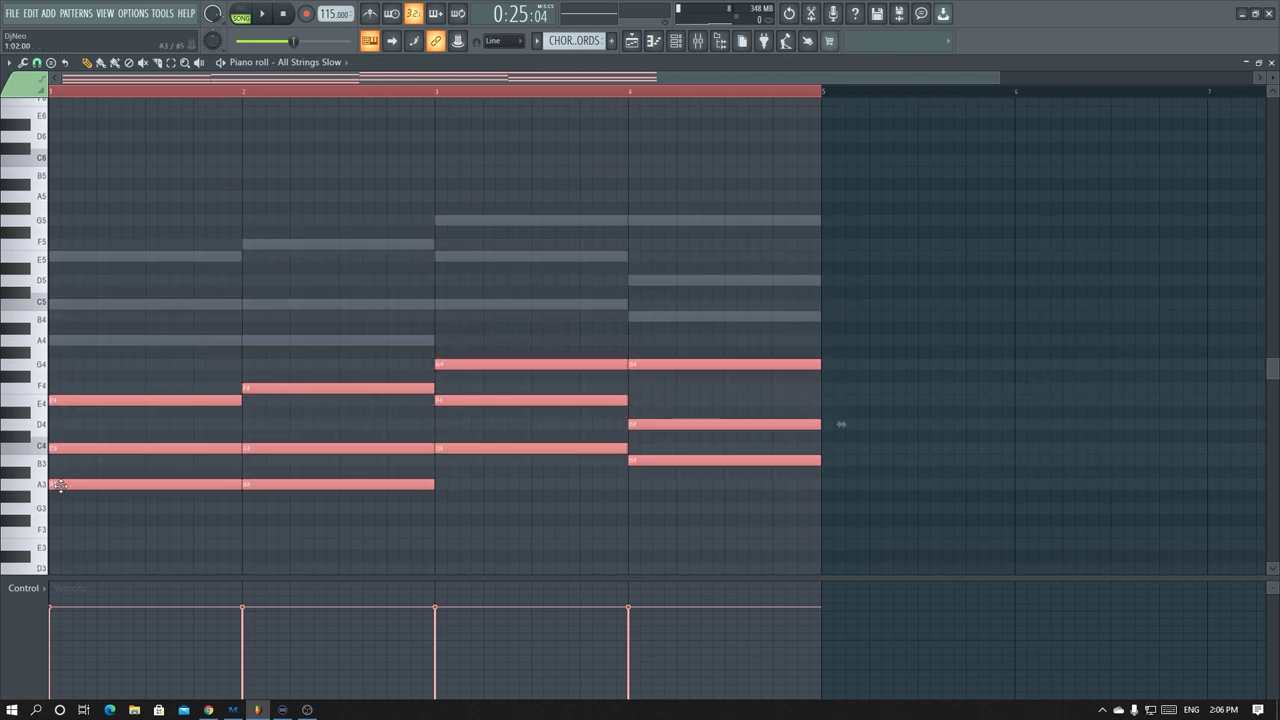
{"action": "left_click", "coordinate": [1271, 62]}
- Play the transition into the chorus from bar 8 and lower the mixer's Insert 2 volume to 65% (-8.6 dB)
{"action": "left_click", "coordinate": [426, 100]}
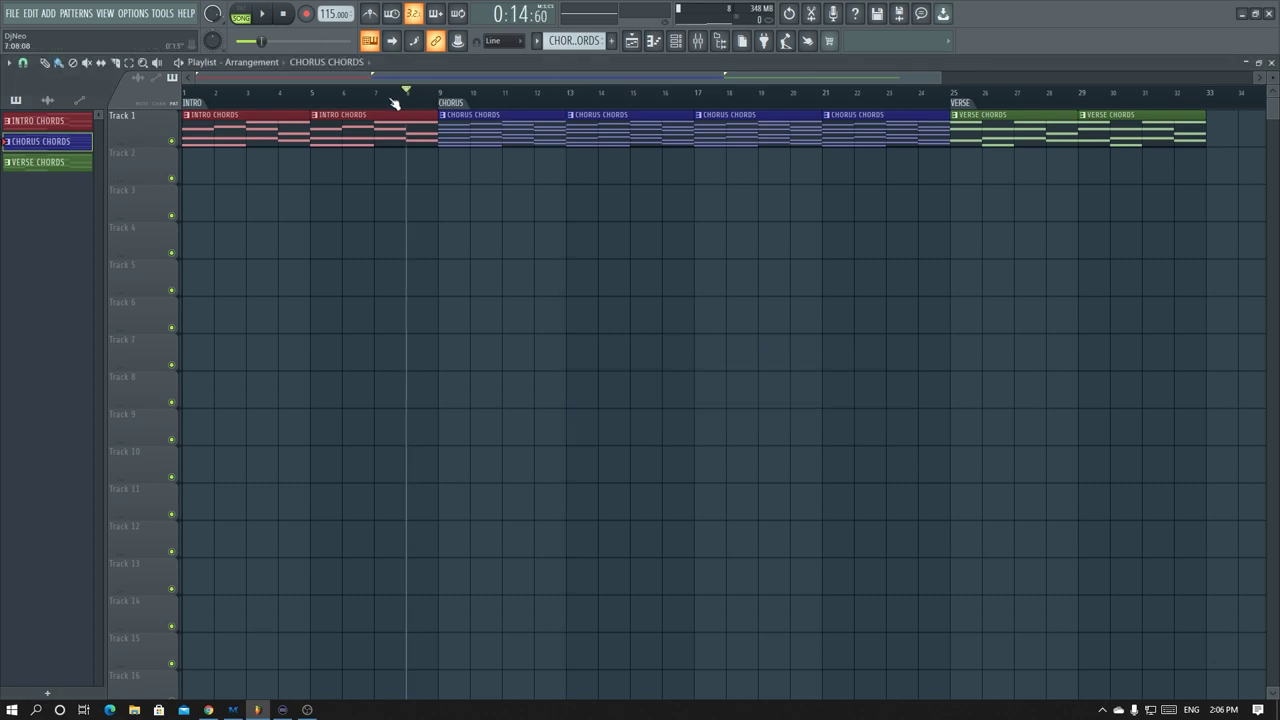
{"action": "key", "text": "space"}
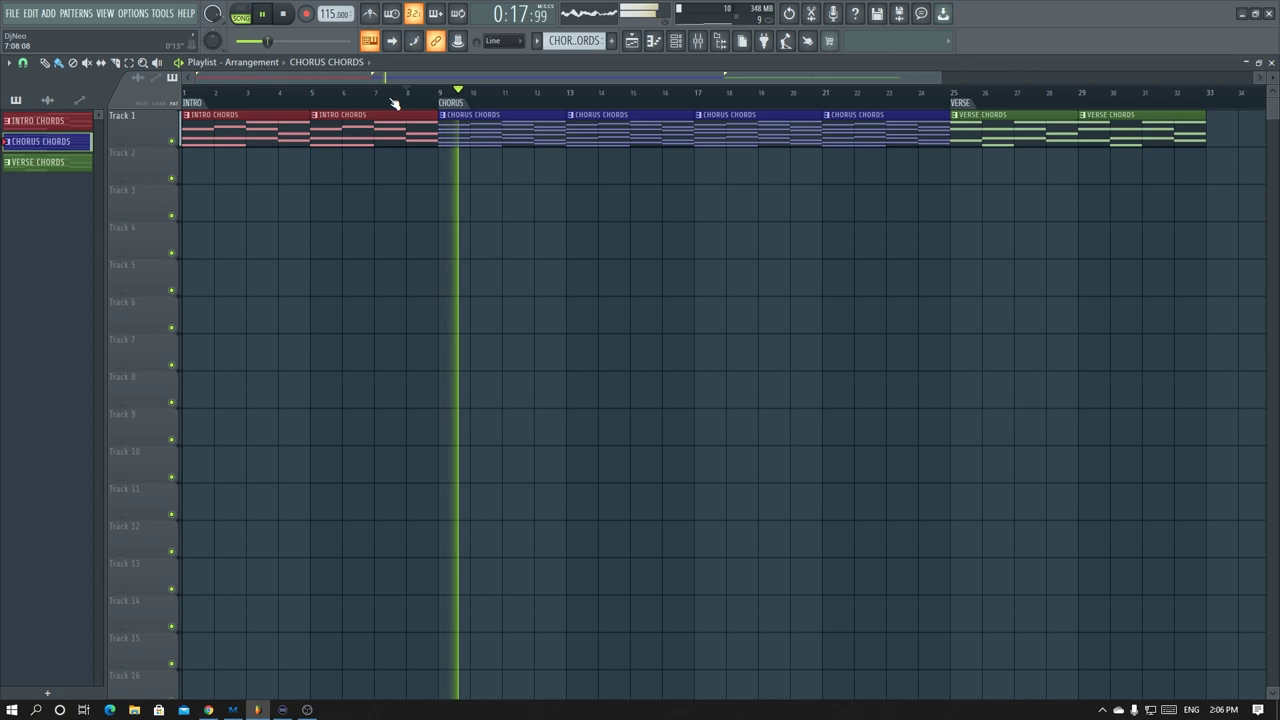
{"action": "left_click", "coordinate": [698, 41]}
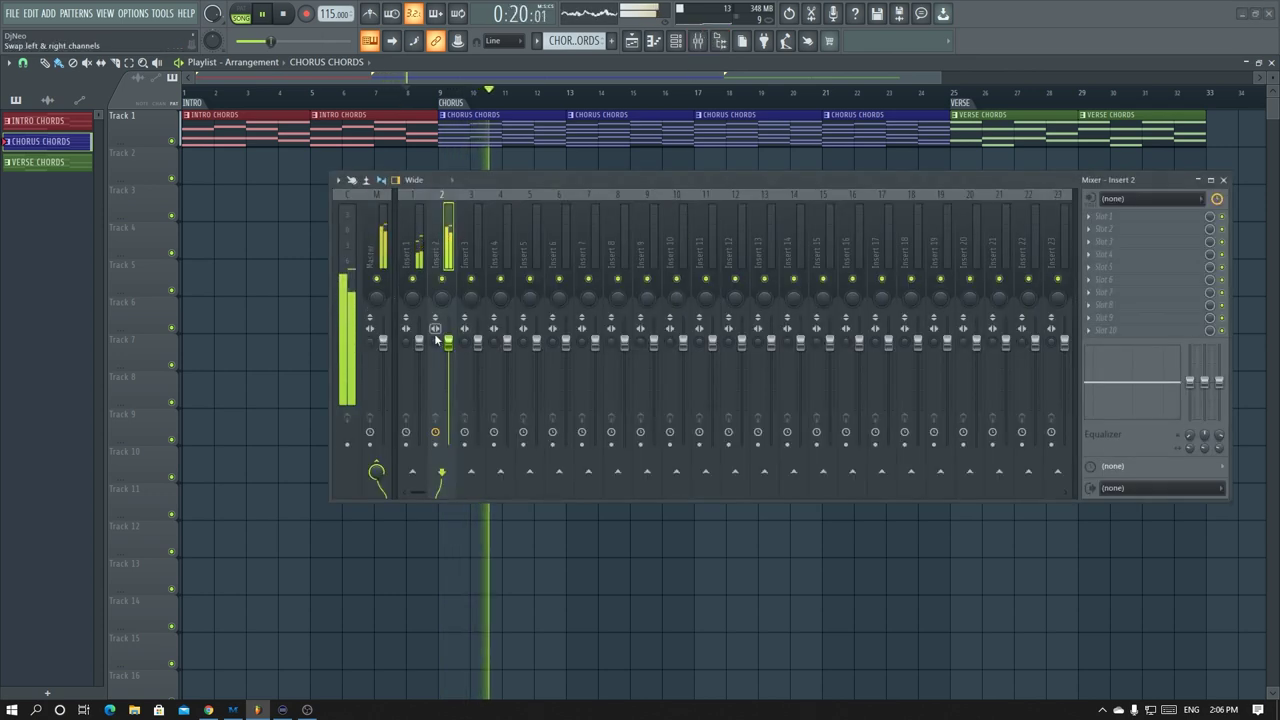
{"action": "left_click_drag", "start_coordinate": [450, 348], "coordinate": [450, 384]}
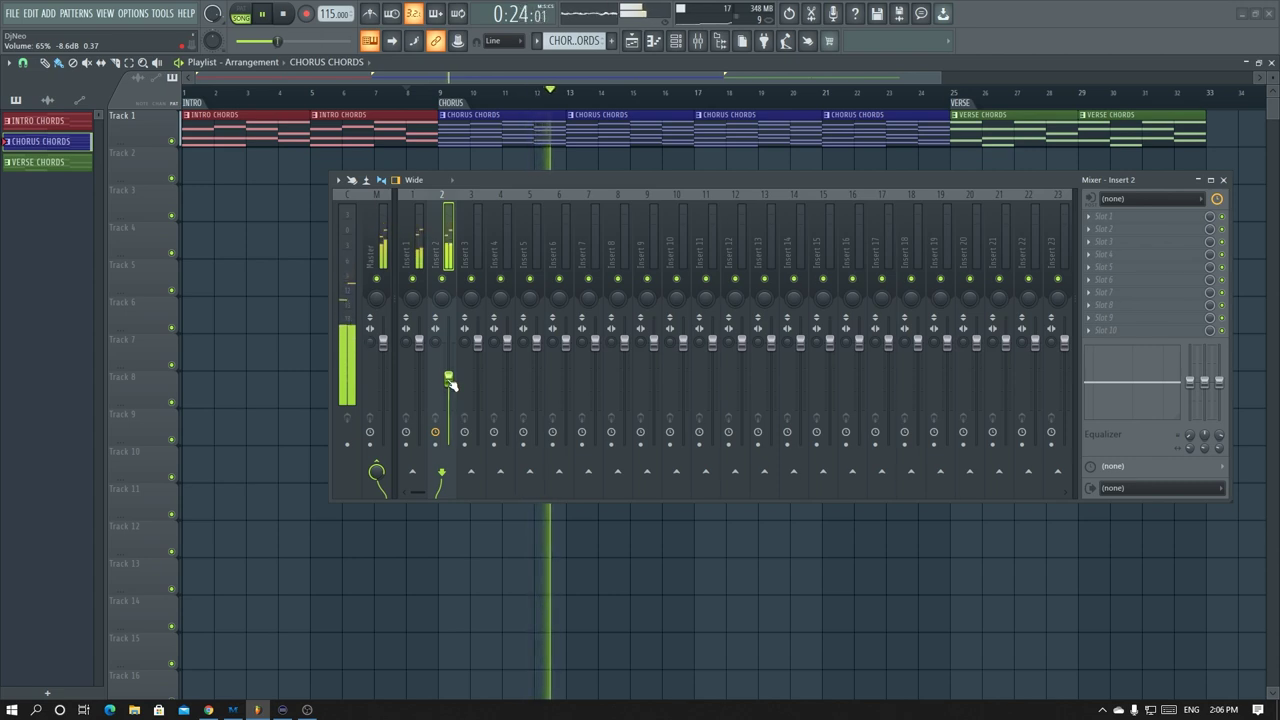
{"action": "key", "text": "space"}
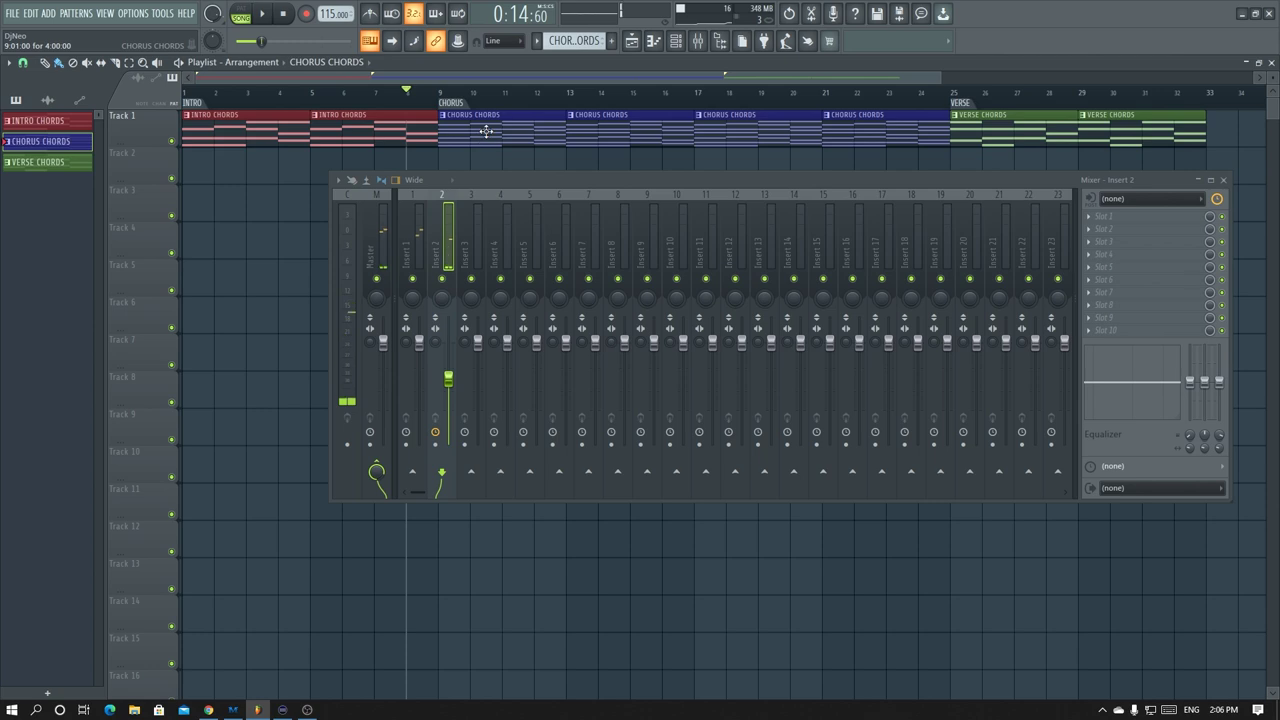
- Shorten all the FL Keys notes in the CHORUS CHORDS pattern to one step each
{"action": "double_click", "coordinate": [486, 131]}
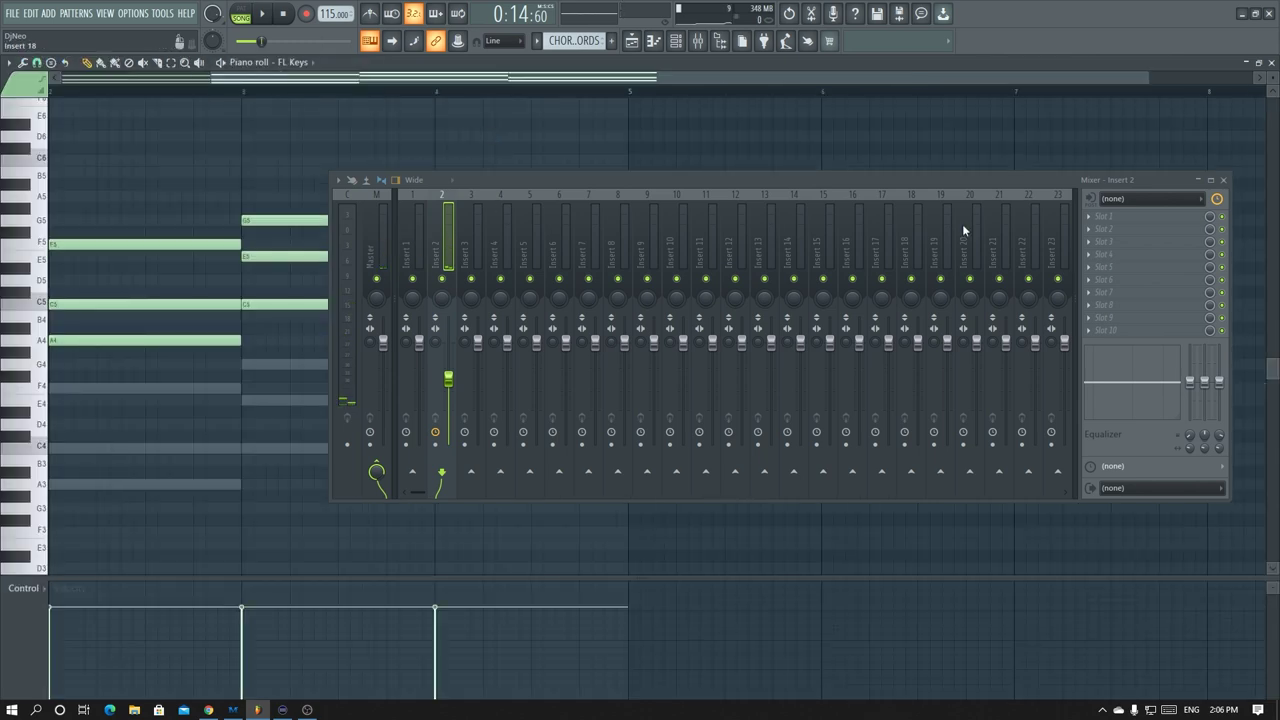
{"action": "left_click", "coordinate": [1223, 181]}
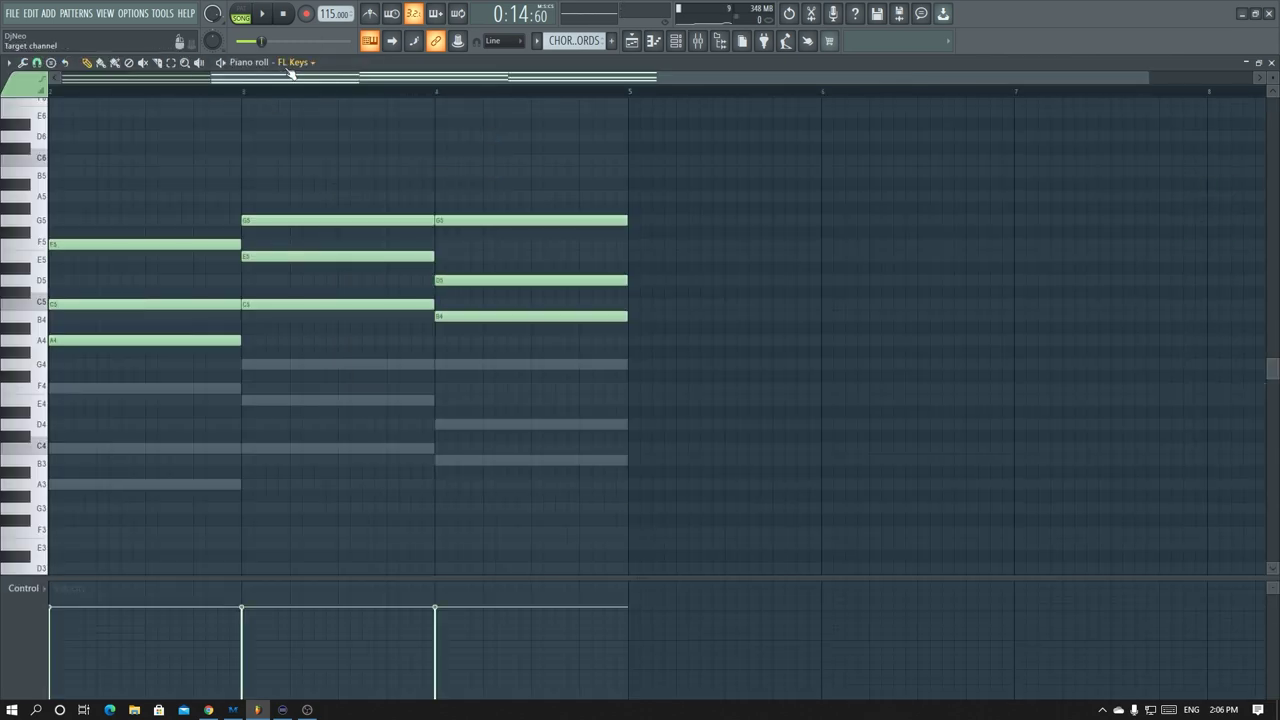
{"action": "left_click", "coordinate": [290, 66]}
{"action": "left_click_drag", "start_coordinate": [501, 91], "coordinate": [246, 89]}
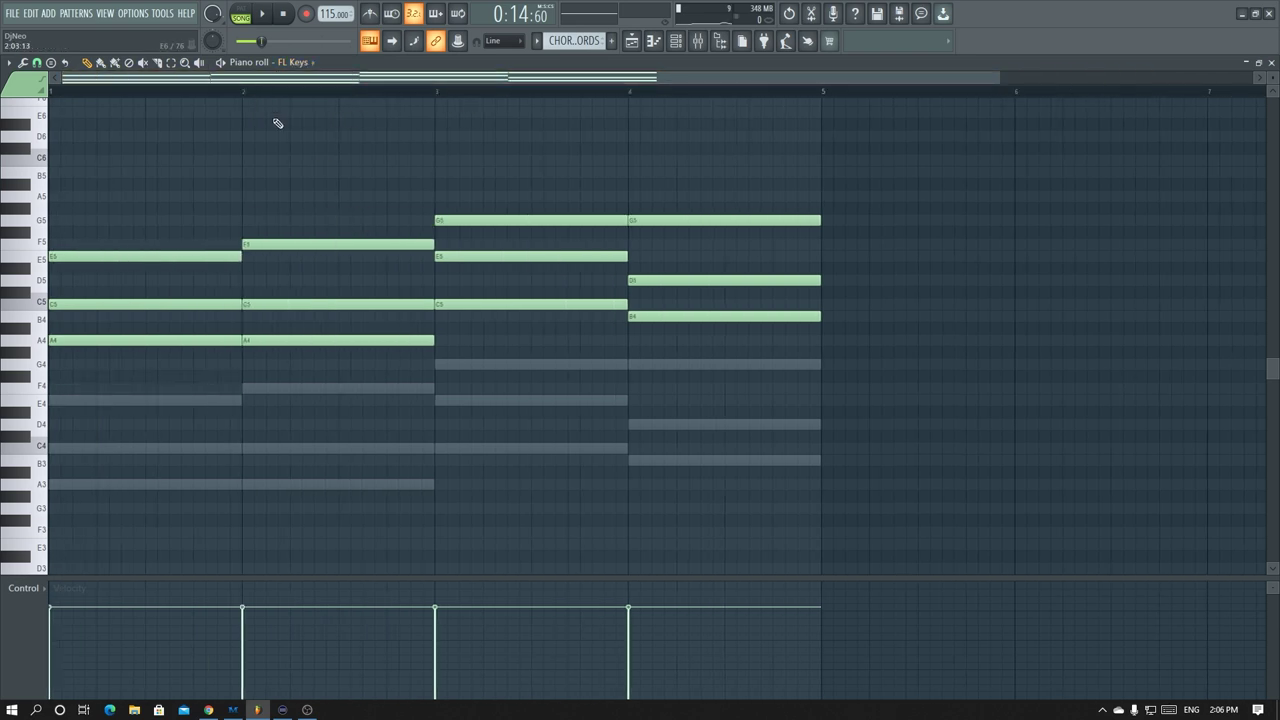
{"action": "key", "text": "ctrl+a"}
{"action": "left_click_drag", "start_coordinate": [240, 339], "coordinate": [62, 331]}
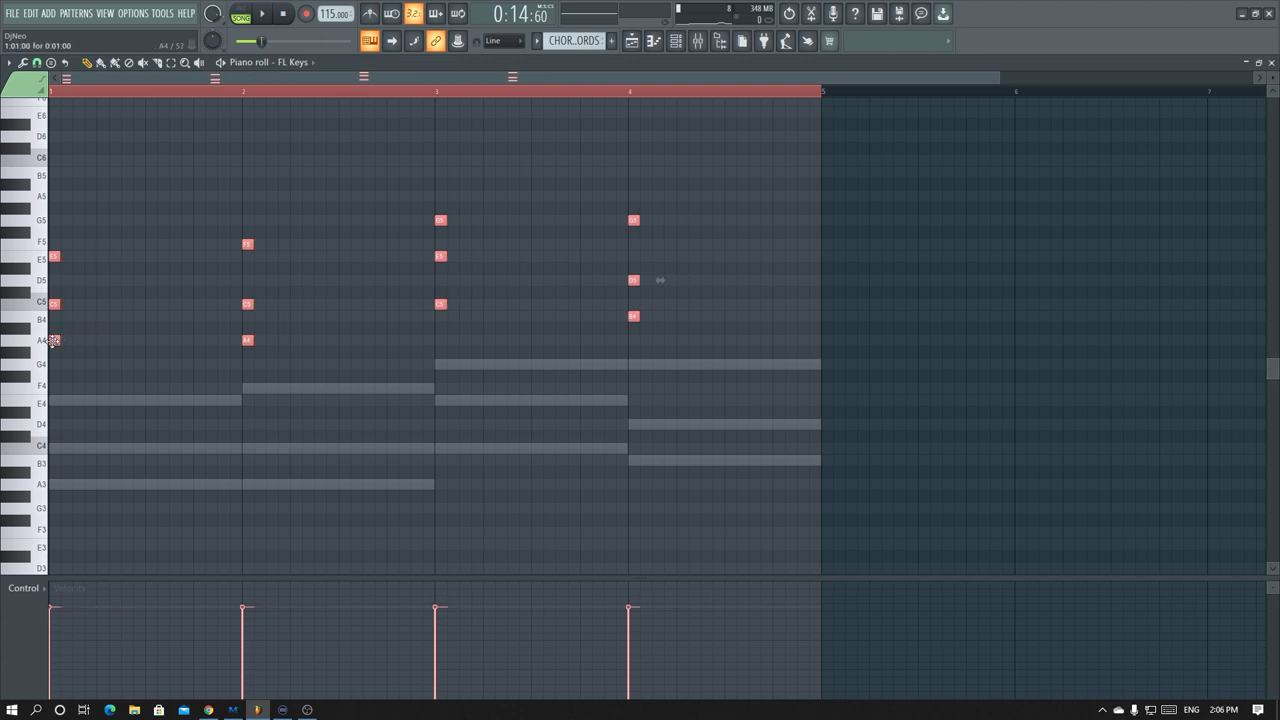
- Repeat each short FL Keys chord at steps 3, 5 and 8, and duplicate that rhythm into the second half of every bar
{"action": "left_click_drag", "start_coordinate": [54, 340], "coordinate": [103, 341]}
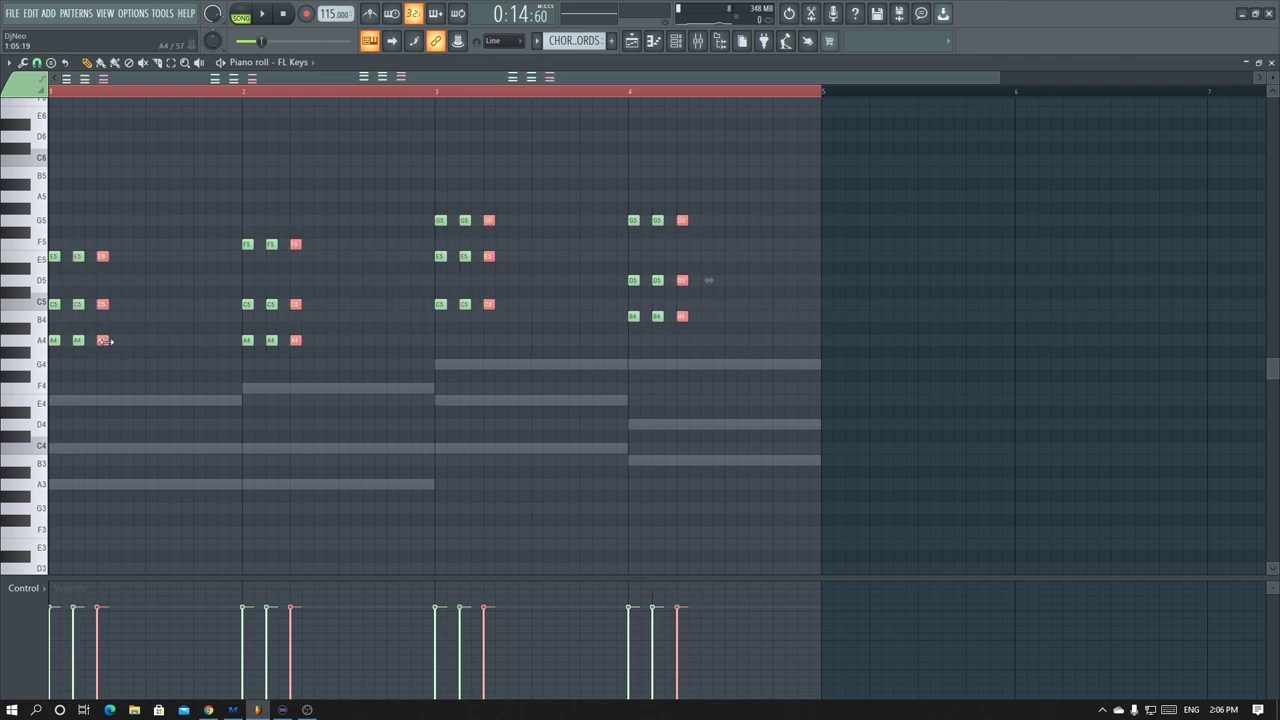
{"action": "left_click_drag", "start_coordinate": [100, 339], "coordinate": [135, 339]}
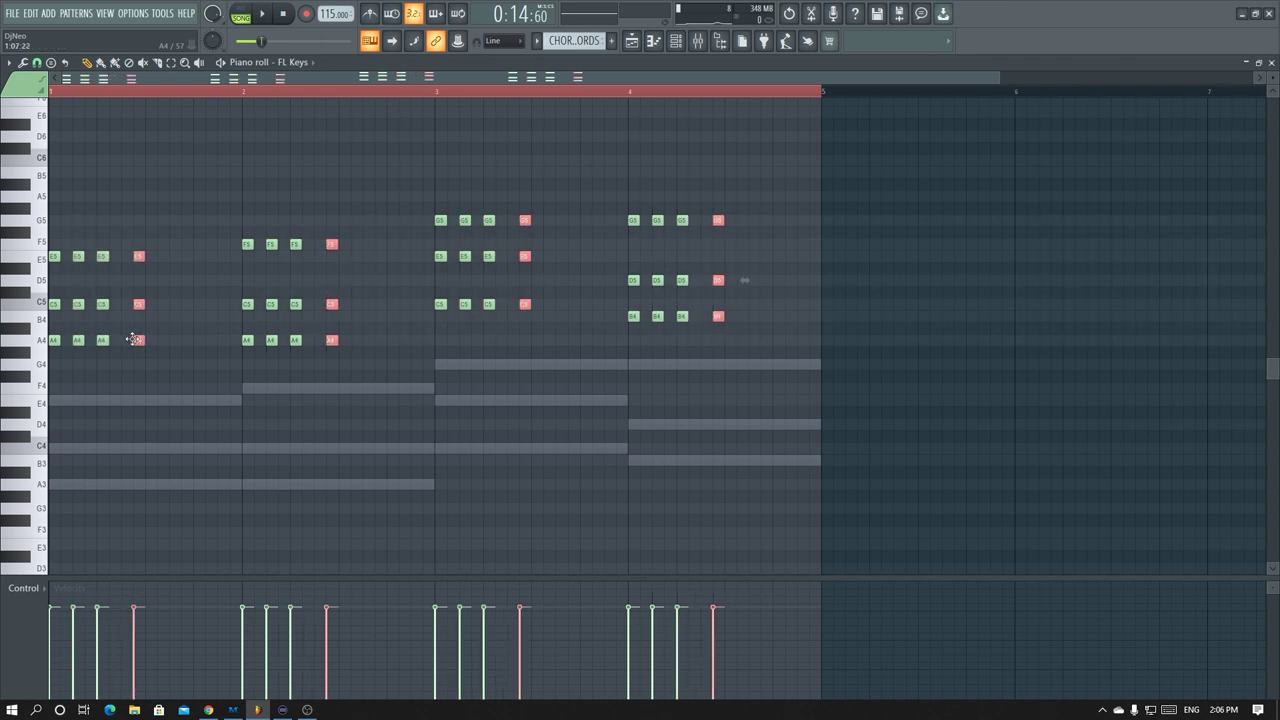
{"action": "key", "text": "ctrl"}
{"action": "key", "text": "ctrl+a"}
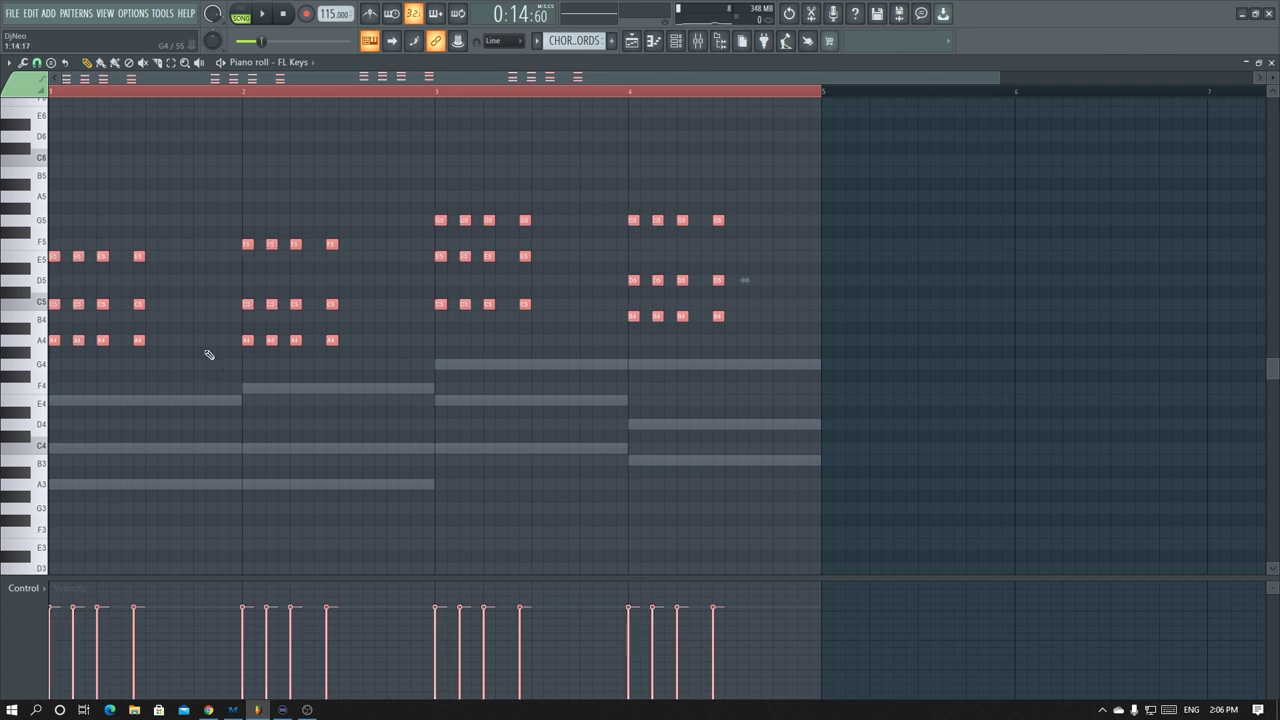
{"action": "left_click_drag", "start_coordinate": [54, 256], "coordinate": [150, 265]}
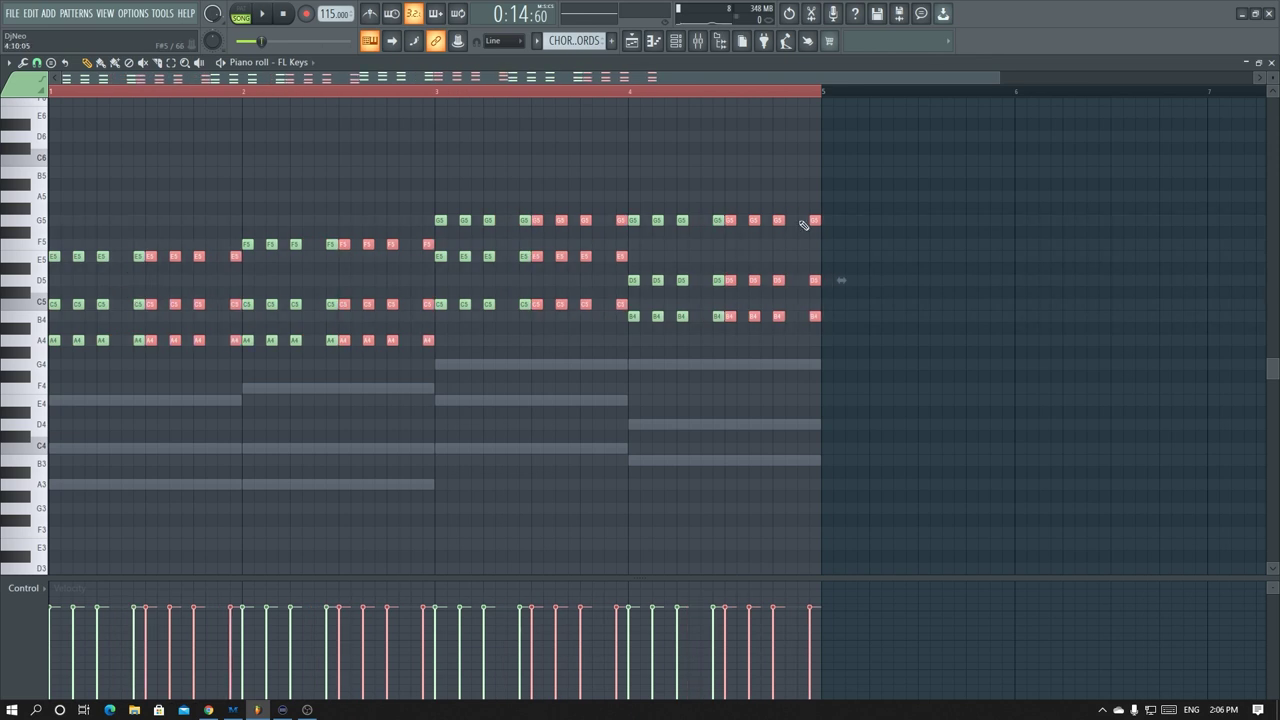
{"action": "left_click", "coordinate": [1271, 62]}
- Play the chorus with the new keys rhythm and raise the mixer's Insert 2 volume to 86% (-3.4 dB)
{"action": "key", "text": "space"}
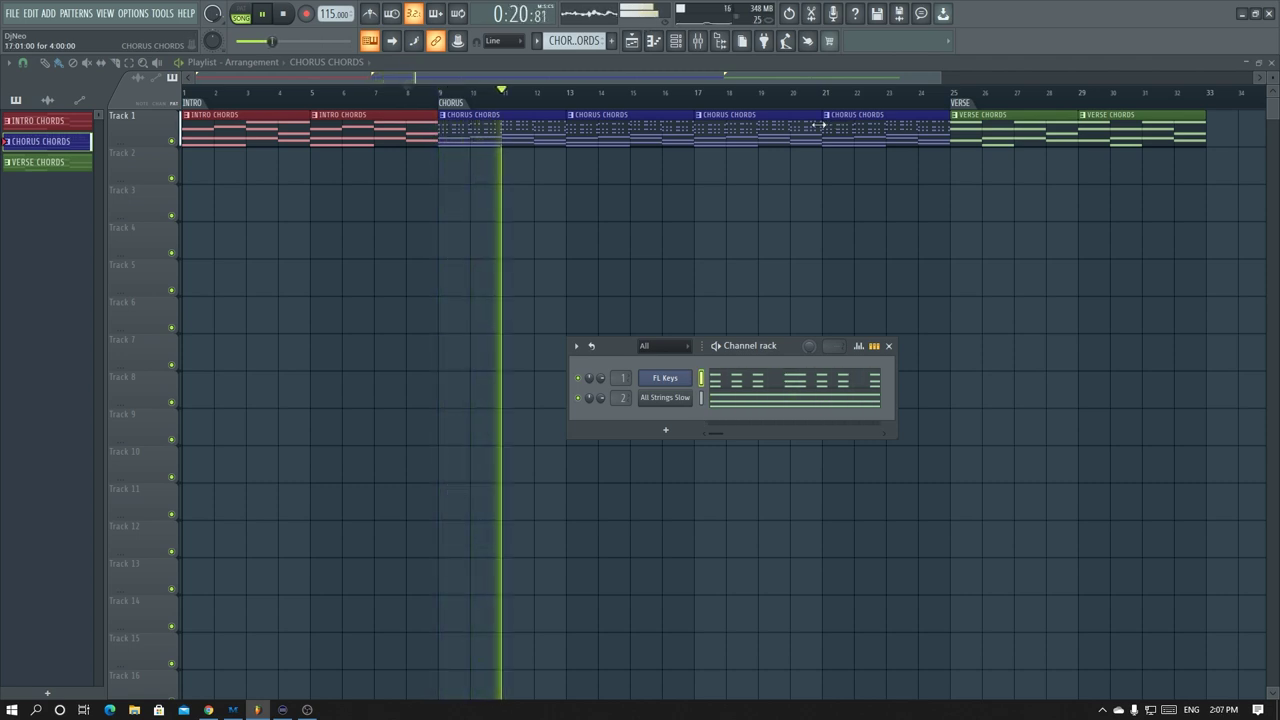
{"action": "left_click", "coordinate": [697, 40]}
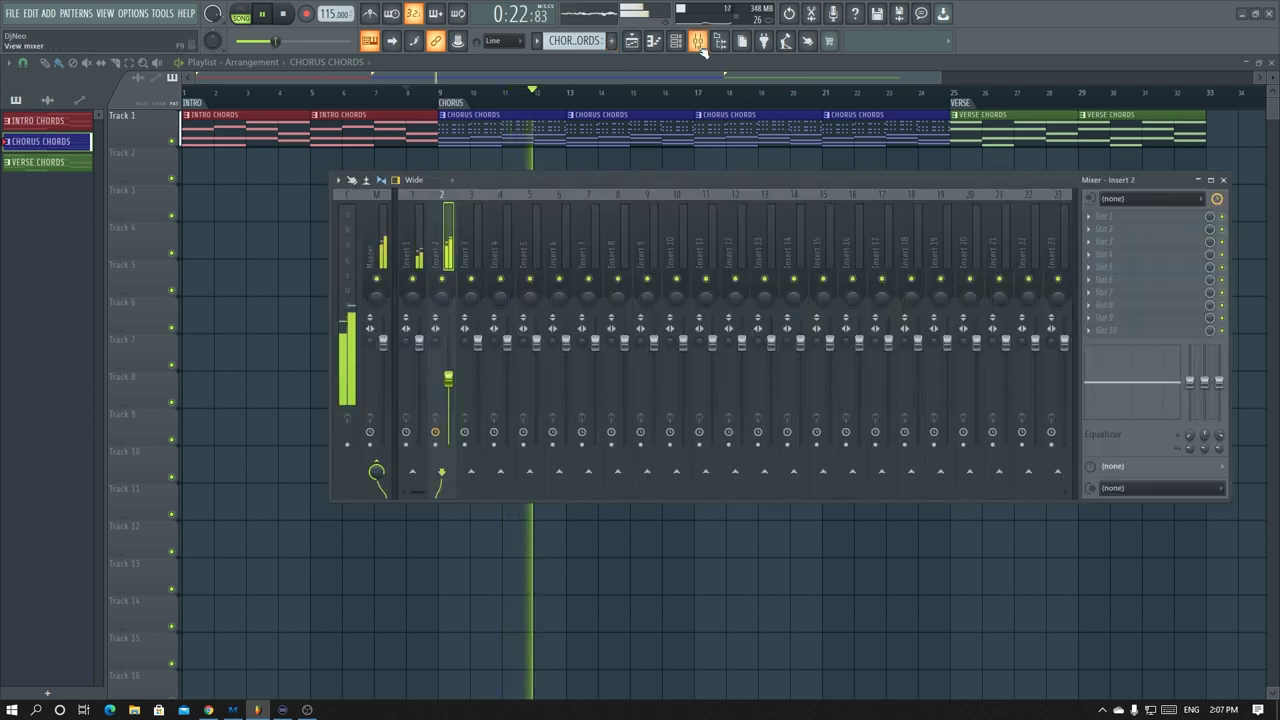
{"action": "left_click_drag", "start_coordinate": [448, 377], "coordinate": [448, 358]}
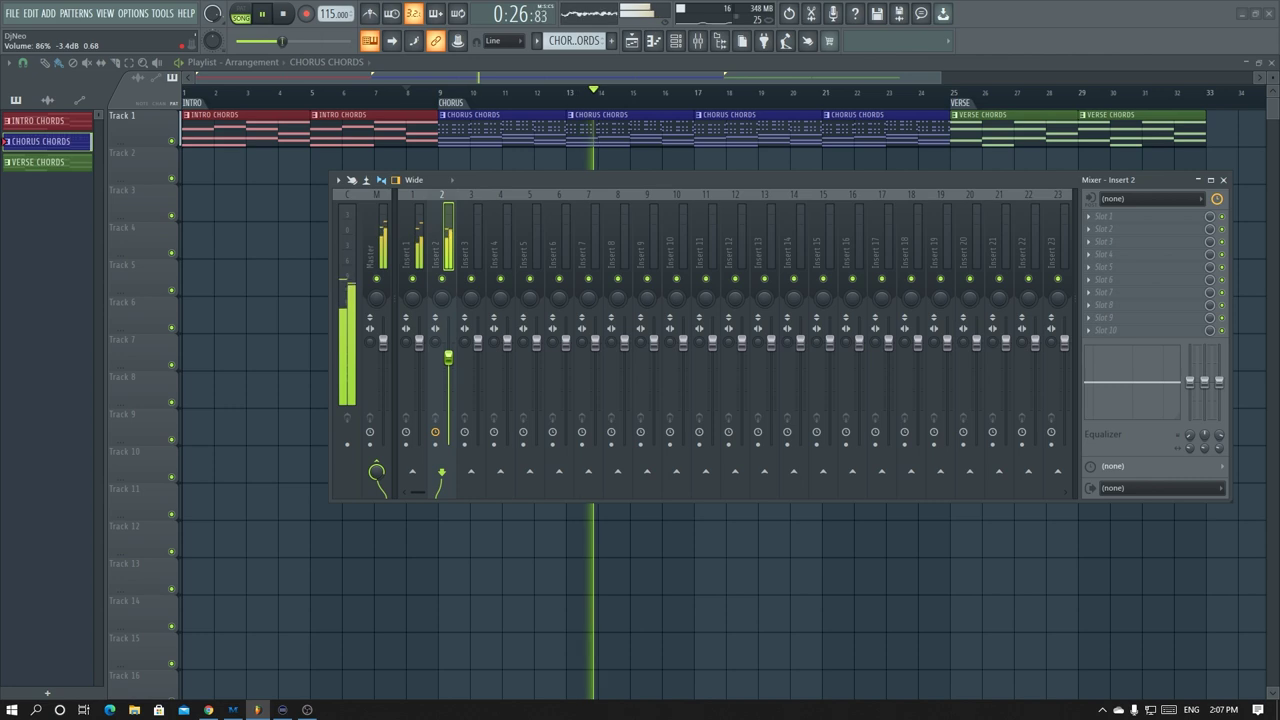
- Shorten all the INTRO CHORDS notes to four steps and repeat each chord at steps 5, 10 and 15 of its bar
{"action": "double_click", "coordinate": [260, 134]}
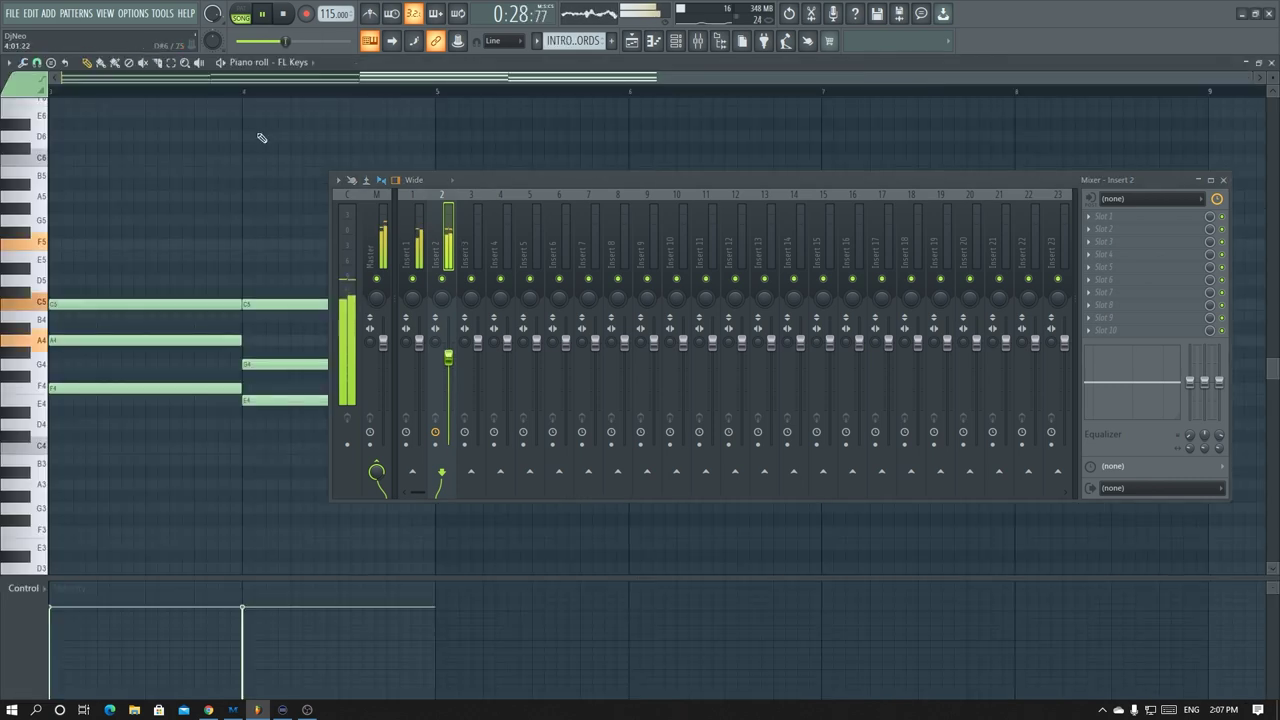
{"action": "left_click", "coordinate": [1222, 180]}
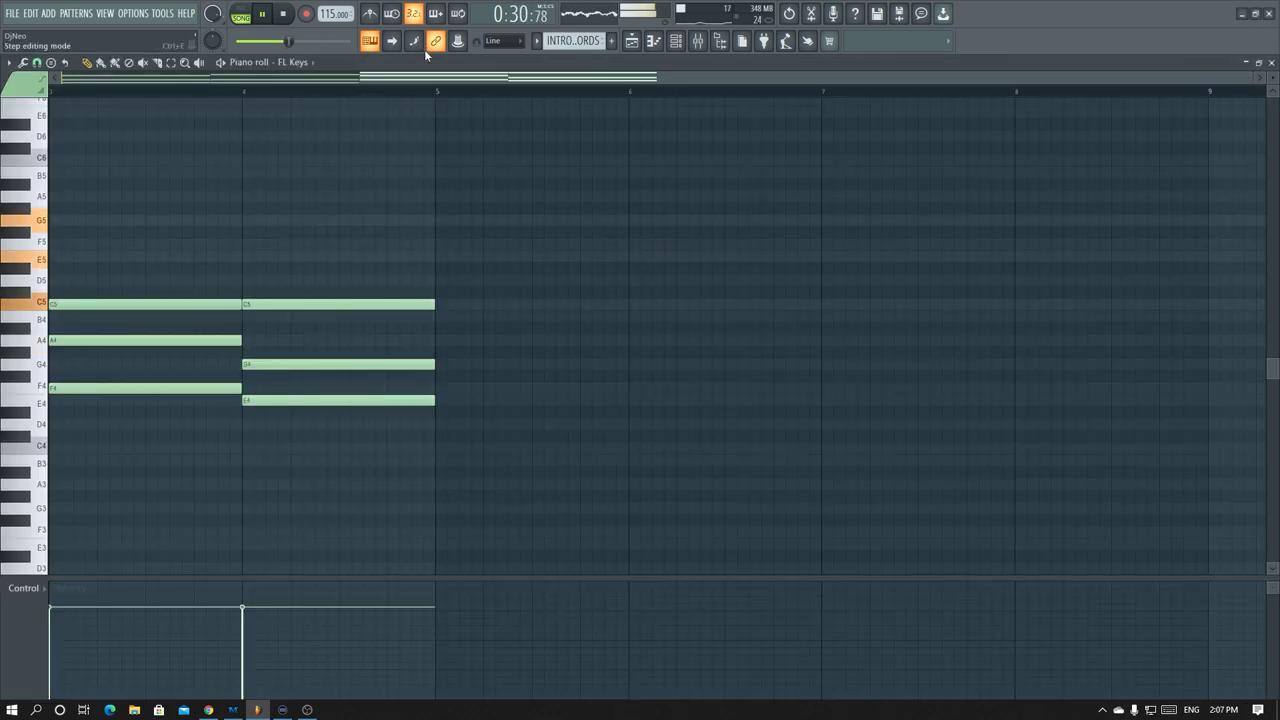
{"action": "left_click_drag", "start_coordinate": [448, 77], "coordinate": [116, 79]}
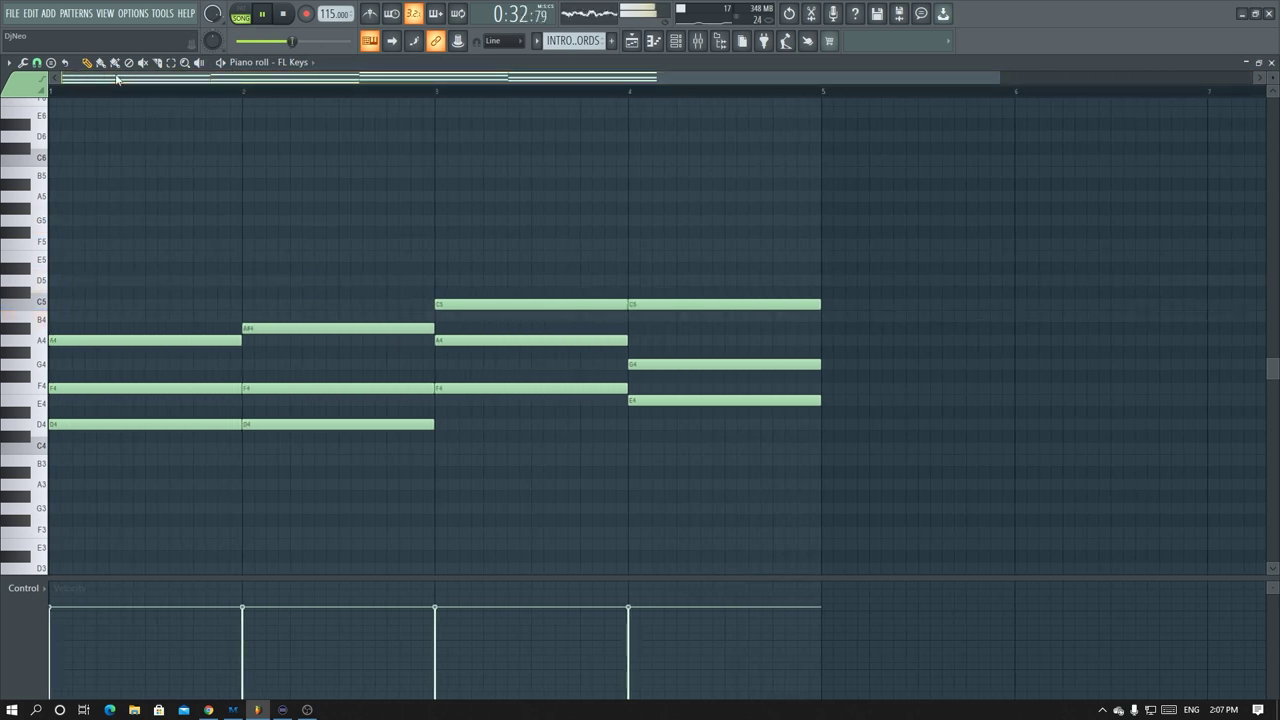
{"action": "key", "text": "ctrl+a"}
{"action": "left_click_drag", "start_coordinate": [241, 339], "coordinate": [96, 339]}
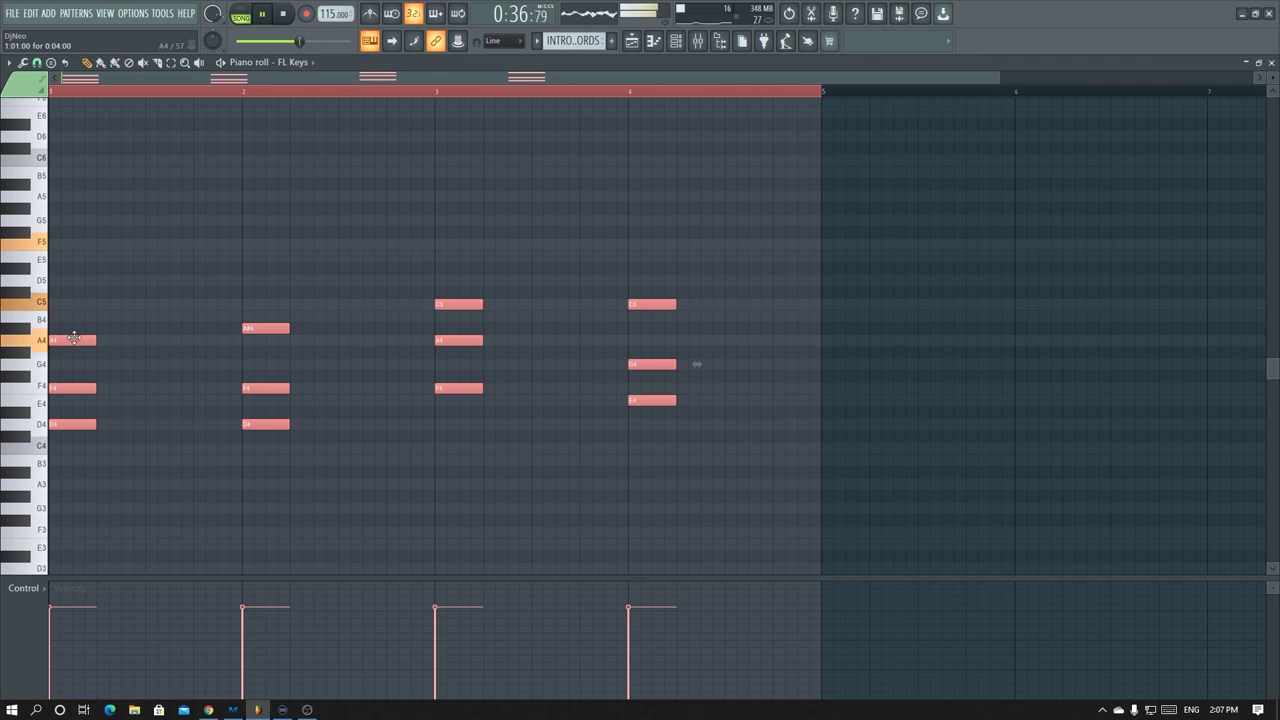
{"action": "left_click_drag", "start_coordinate": [74, 338], "coordinate": [238, 341], "text": "shift"}
{"action": "left_click", "coordinate": [1271, 63]}
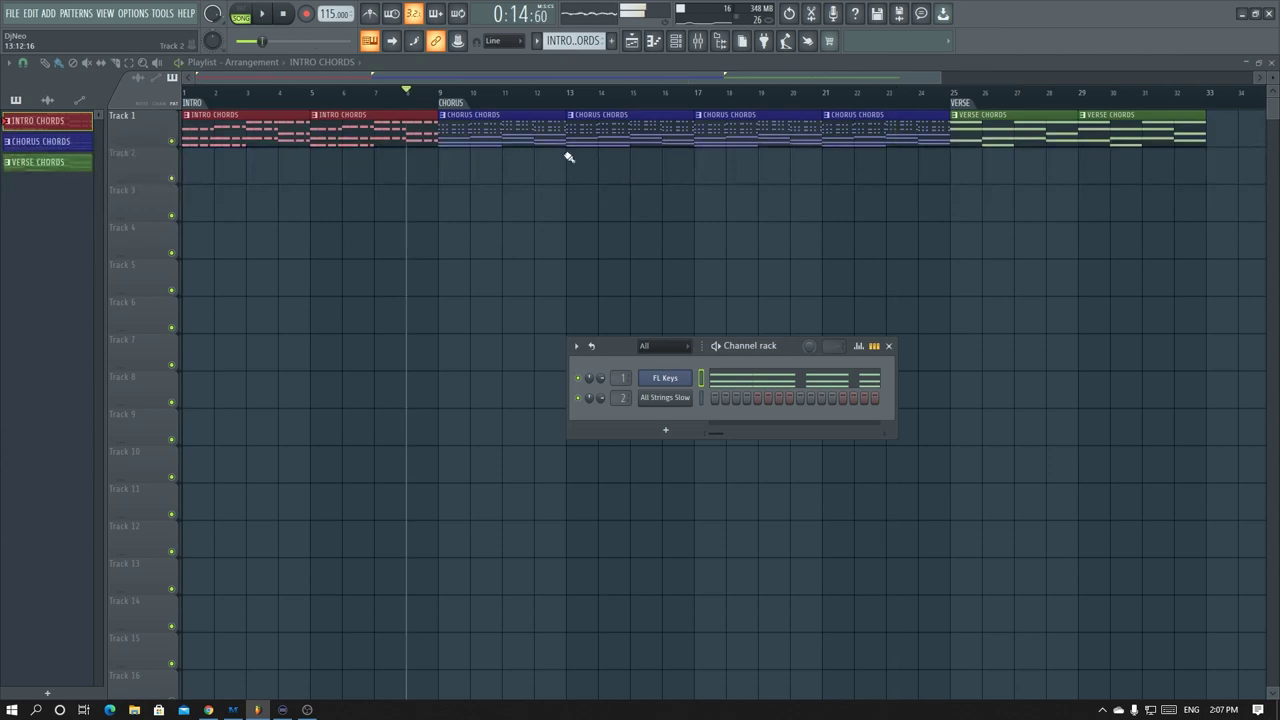
- Listen to the intro from bar 1 and undo the last chord repetition in each bar of the INTRO CHORDS pattern
{"action": "left_click", "coordinate": [180, 92]}
{"action": "key", "text": "space"}
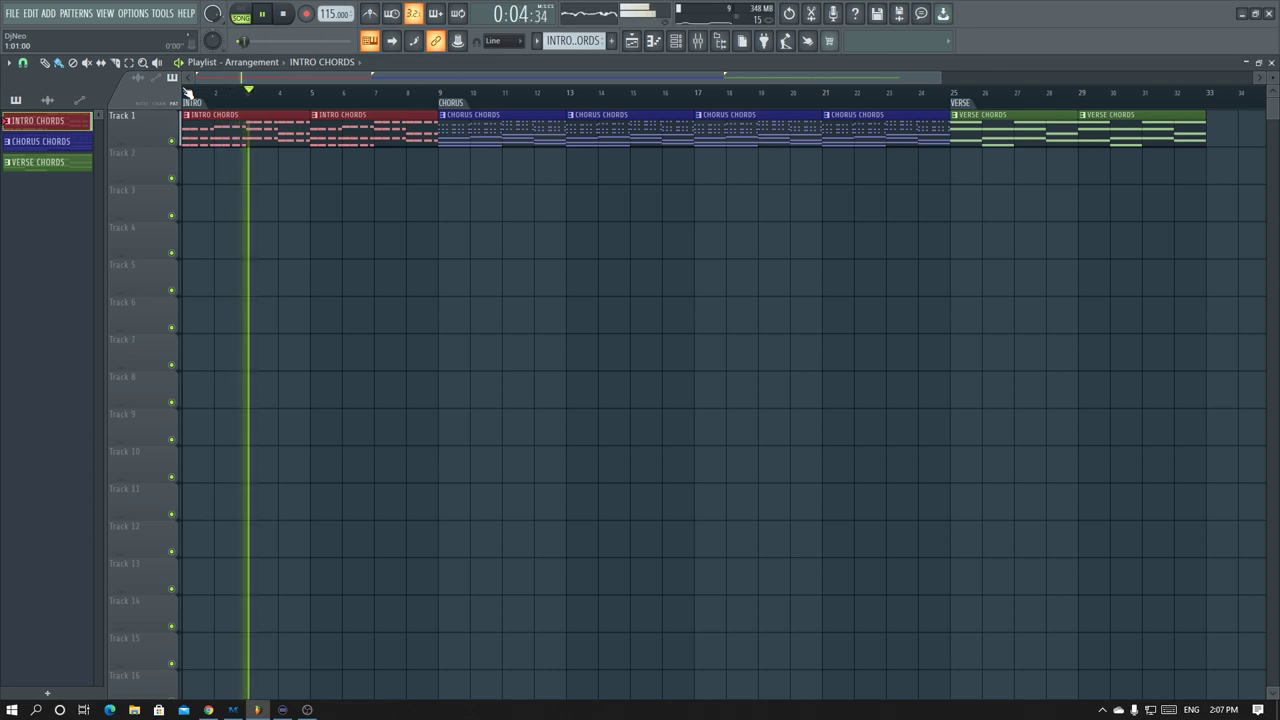
{"action": "double_click", "coordinate": [215, 134]}
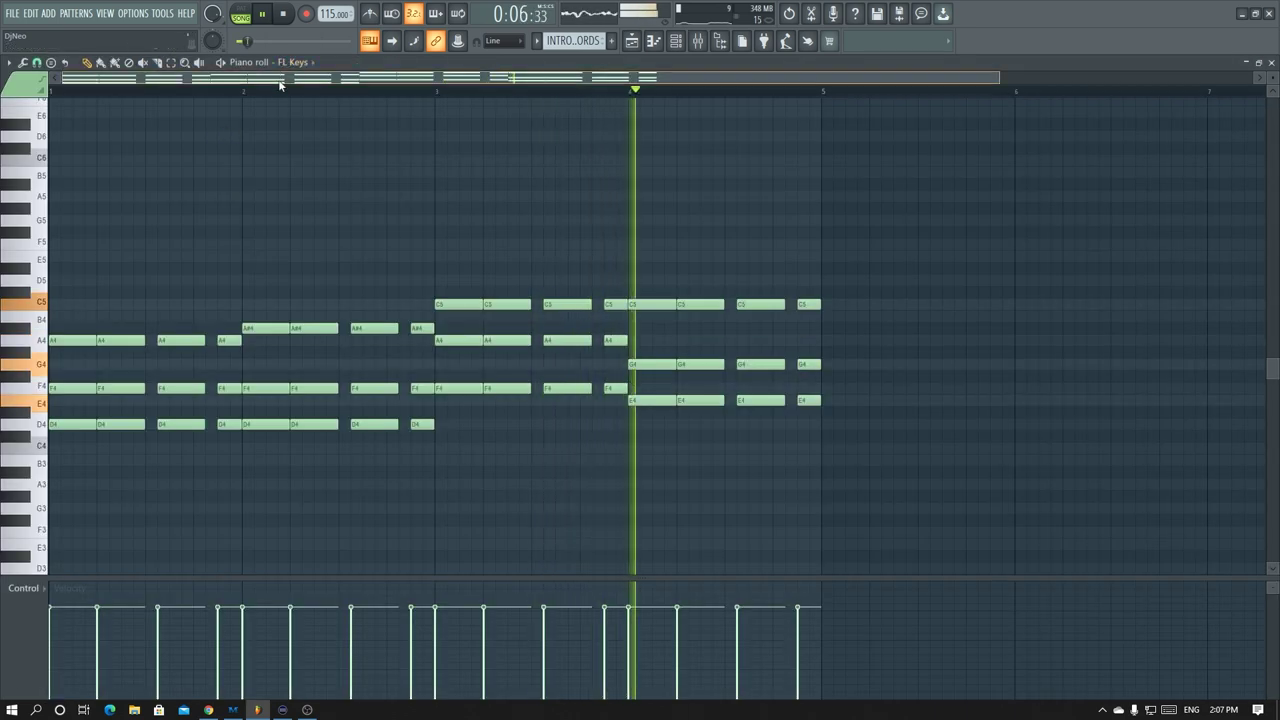
{"action": "key", "text": "space"}
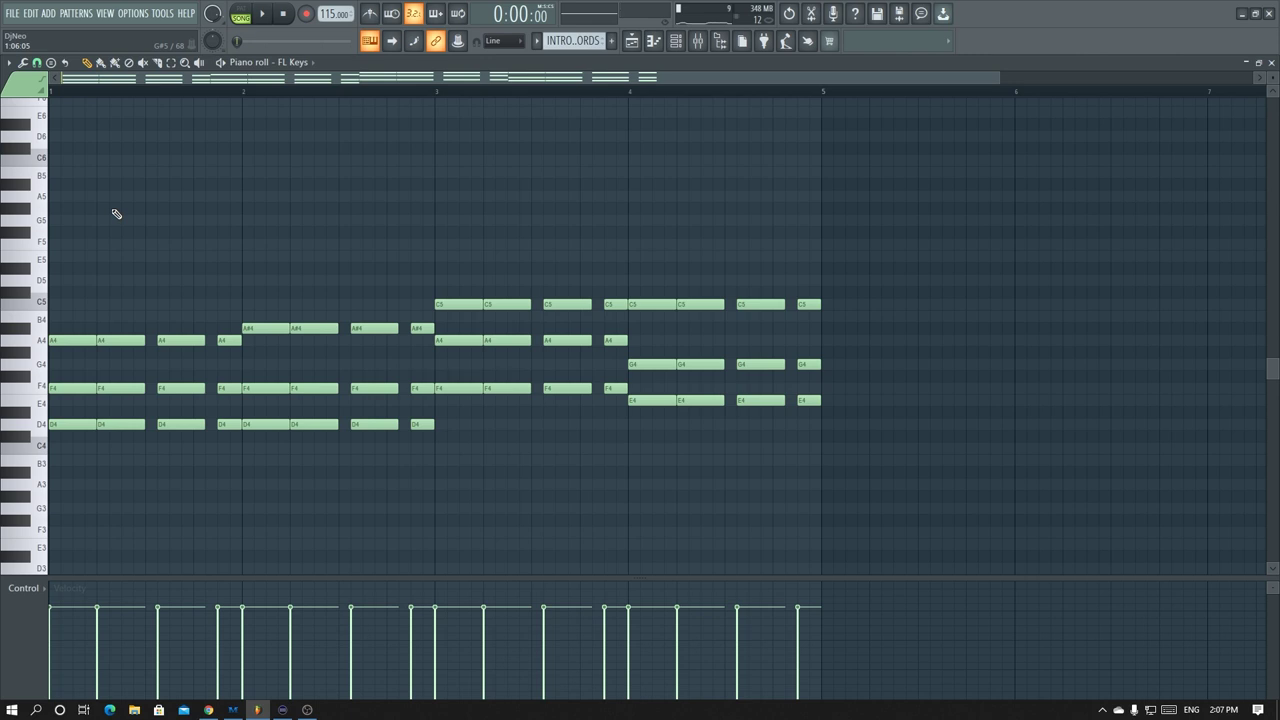
{"action": "key", "text": "space"}
{"action": "key", "text": "space"}
{"action": "key", "text": "ctrl+alt+z"}
{"action": "key", "text": "ctrl+alt+z"}
{"action": "key", "text": "alt+z"}
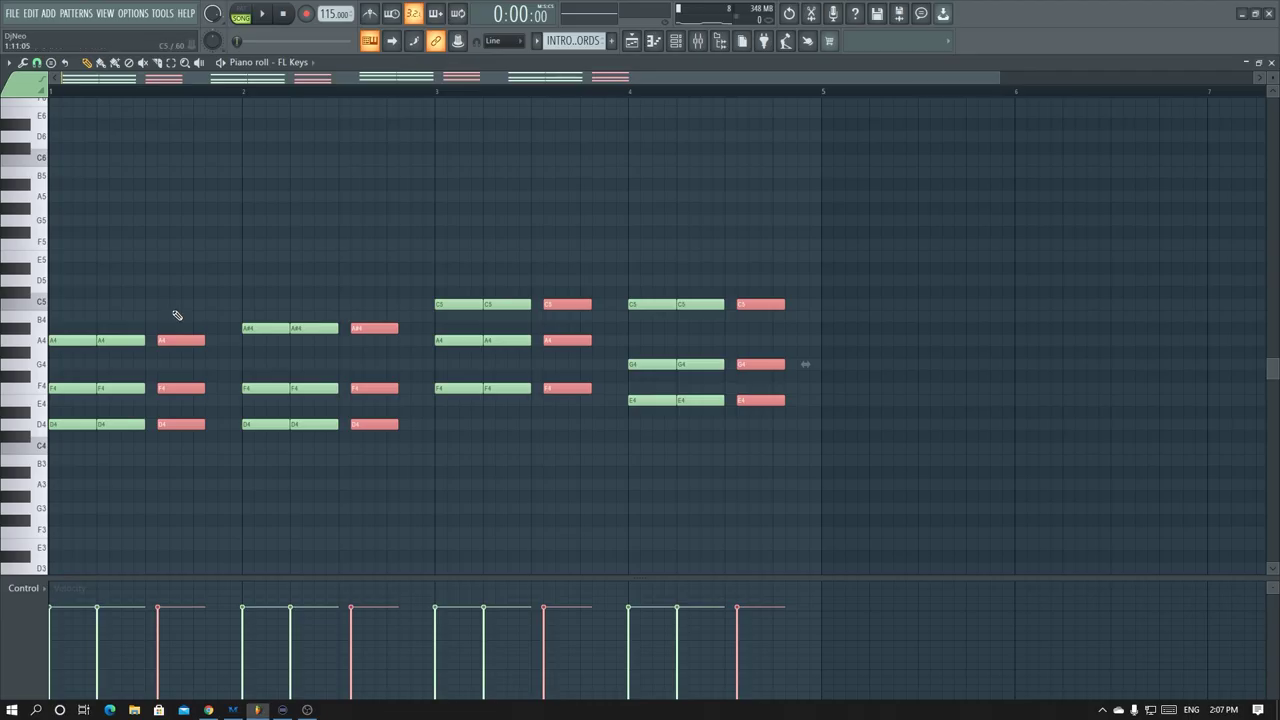
- Undo the third chord in each bar of the INTRO CHORDS pattern and dismiss the GeForce Experience overlay
{"action": "key", "text": "ctrl+alt+z"}
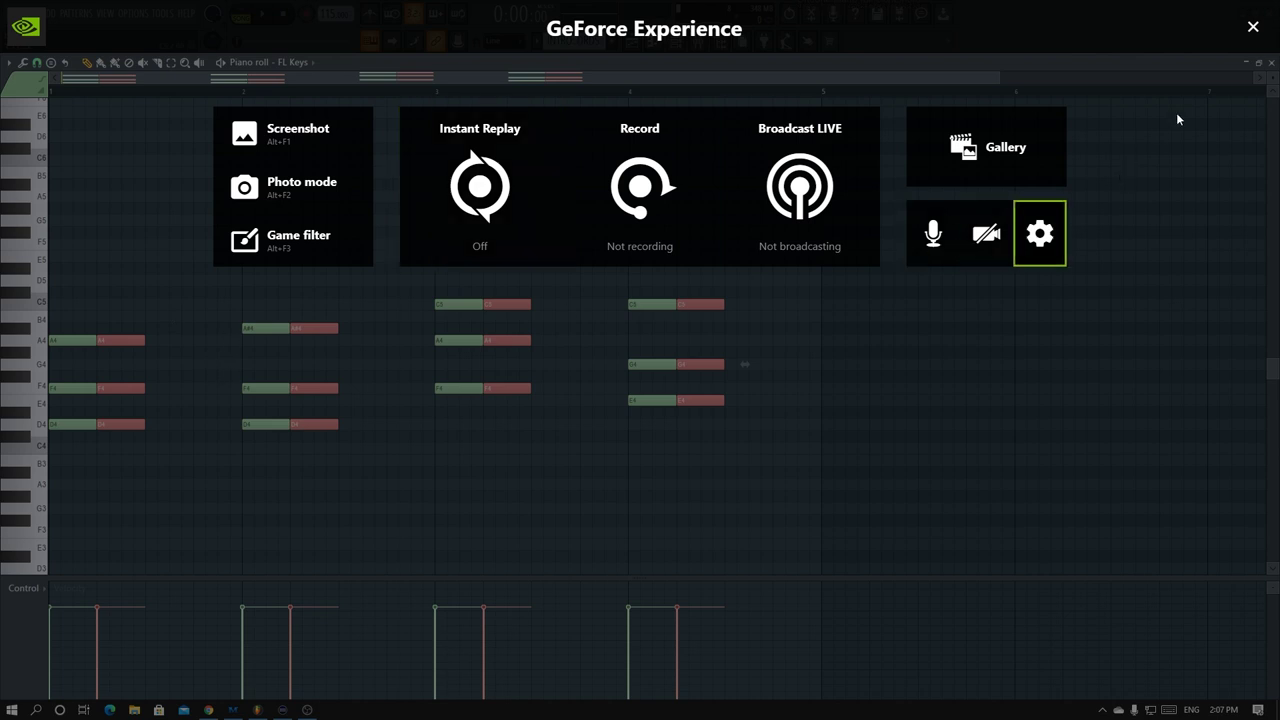
{"action": "left_click", "coordinate": [1040, 238]}
{"action": "left_click", "coordinate": [1253, 27]}
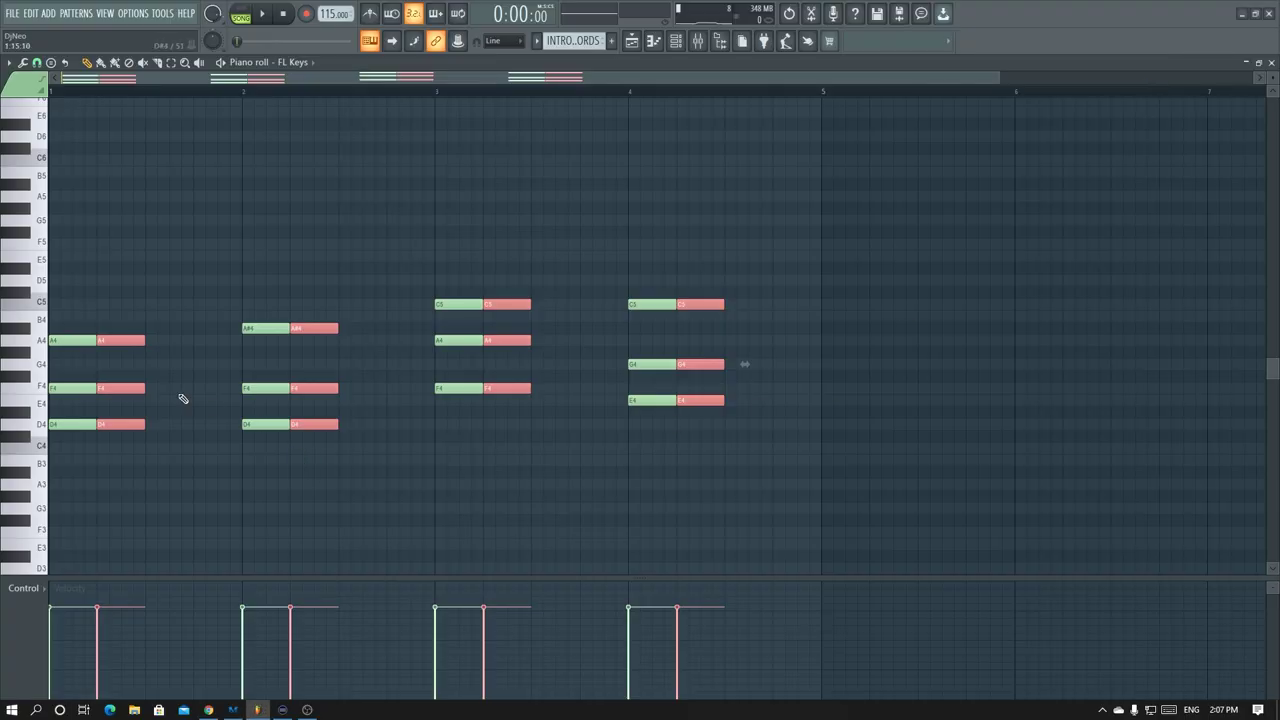
- Start playback and repeat each four-step intro chord at steps 9 and 13 of its bar
{"action": "key", "text": "space"}
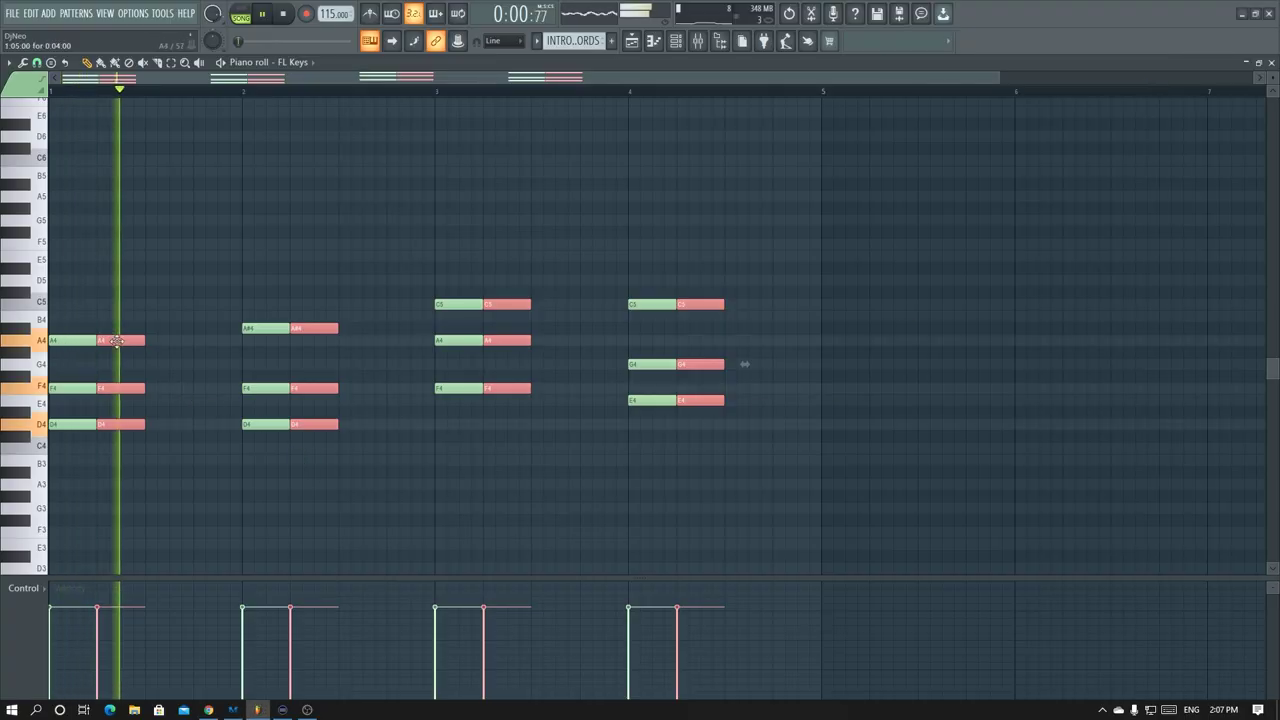
{"action": "left_click_drag", "start_coordinate": [116, 341], "coordinate": [165, 342]}
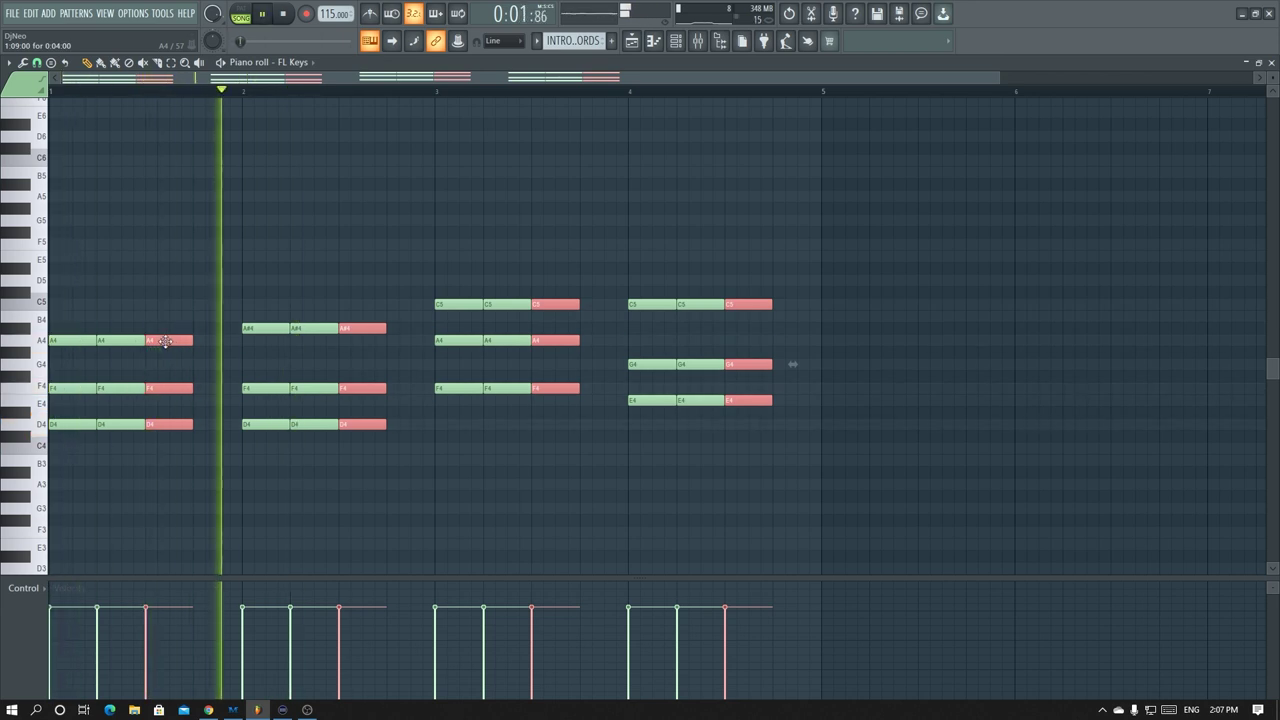
{"action": "left_click_drag", "start_coordinate": [165, 342], "coordinate": [218, 342]}
{"action": "mouse_move", "coordinate": [238, 341]}
{"action": "left_mouse_down"}
{"action": "mouse_move", "coordinate": [211, 344]}
{"action": "mouse_move", "coordinate": [232, 341]}
{"action": "left_mouse_up"}
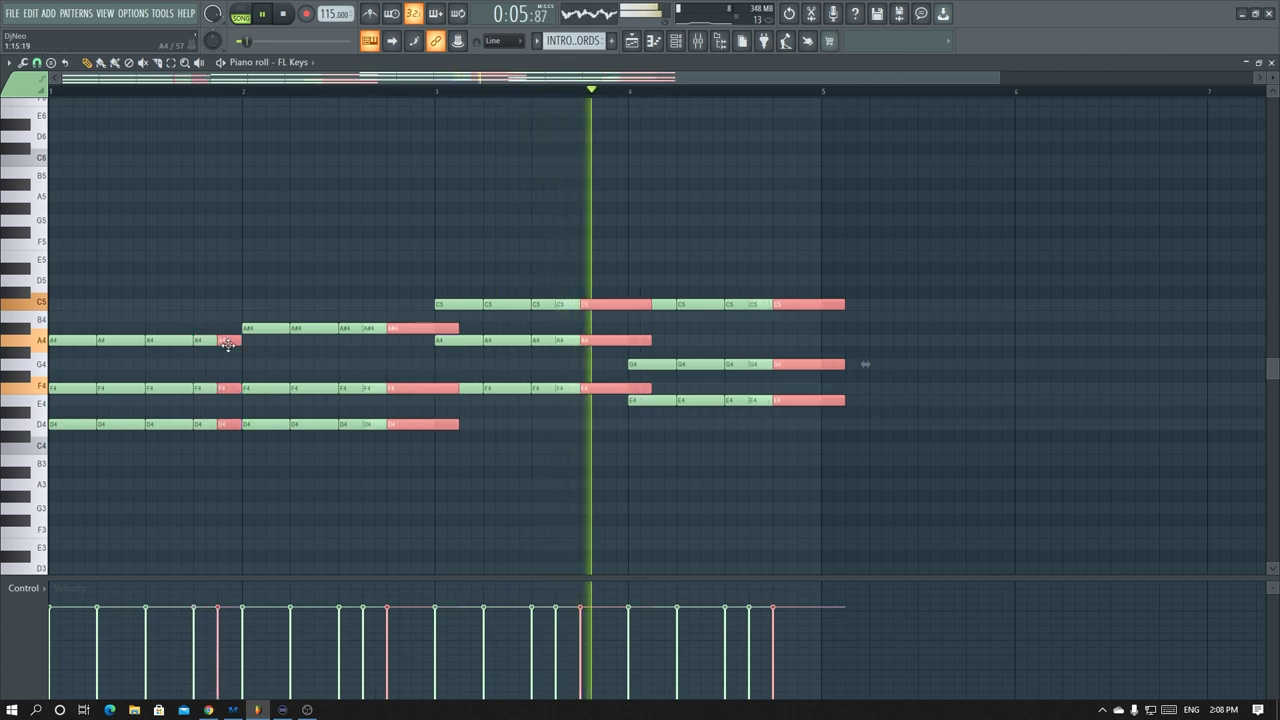
{"action": "key", "text": "space"}
{"action": "key", "text": "ctrl+alt+z"}
{"action": "key", "text": "ctrl+alt+z"}
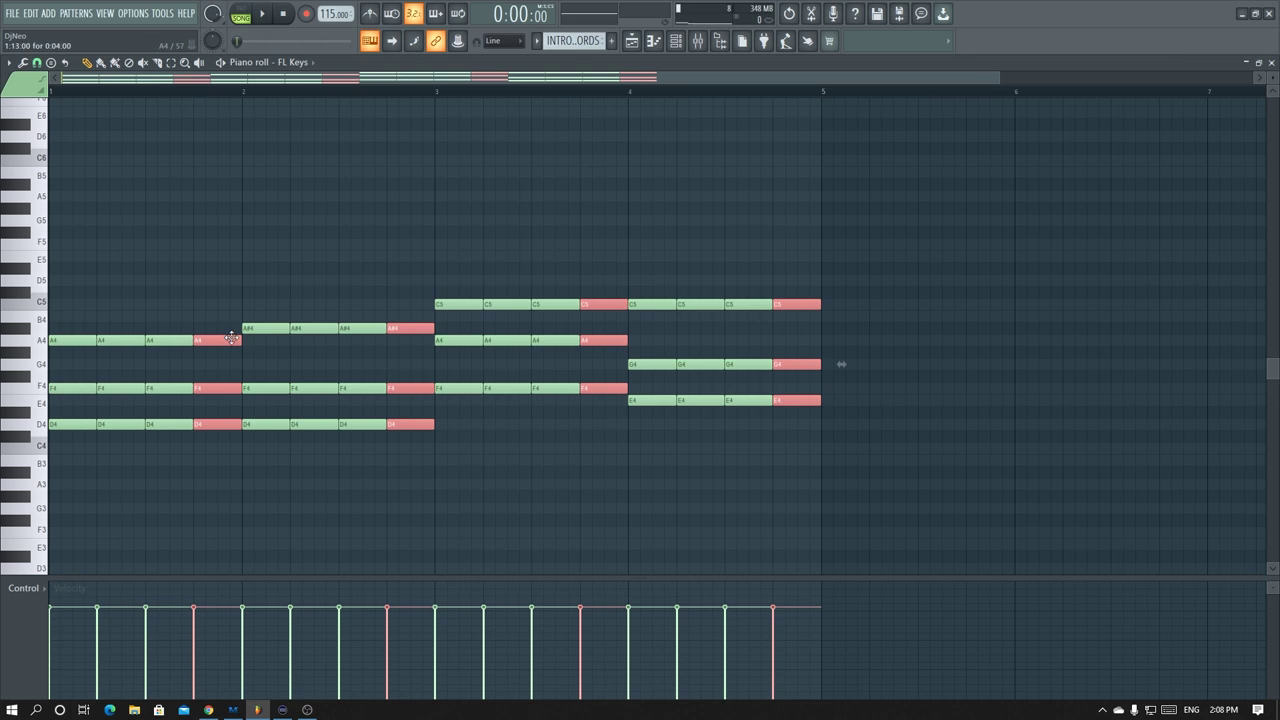
- Shorten the last intro chord of every bar to two steps, repeat it at step 15, and play the song back
{"action": "mouse_move", "coordinate": [240, 343]}
{"action": "left_mouse_down"}
{"action": "mouse_move", "coordinate": [217, 343]}
{"action": "mouse_move", "coordinate": [229, 342]}
{"action": "left_mouse_up"}
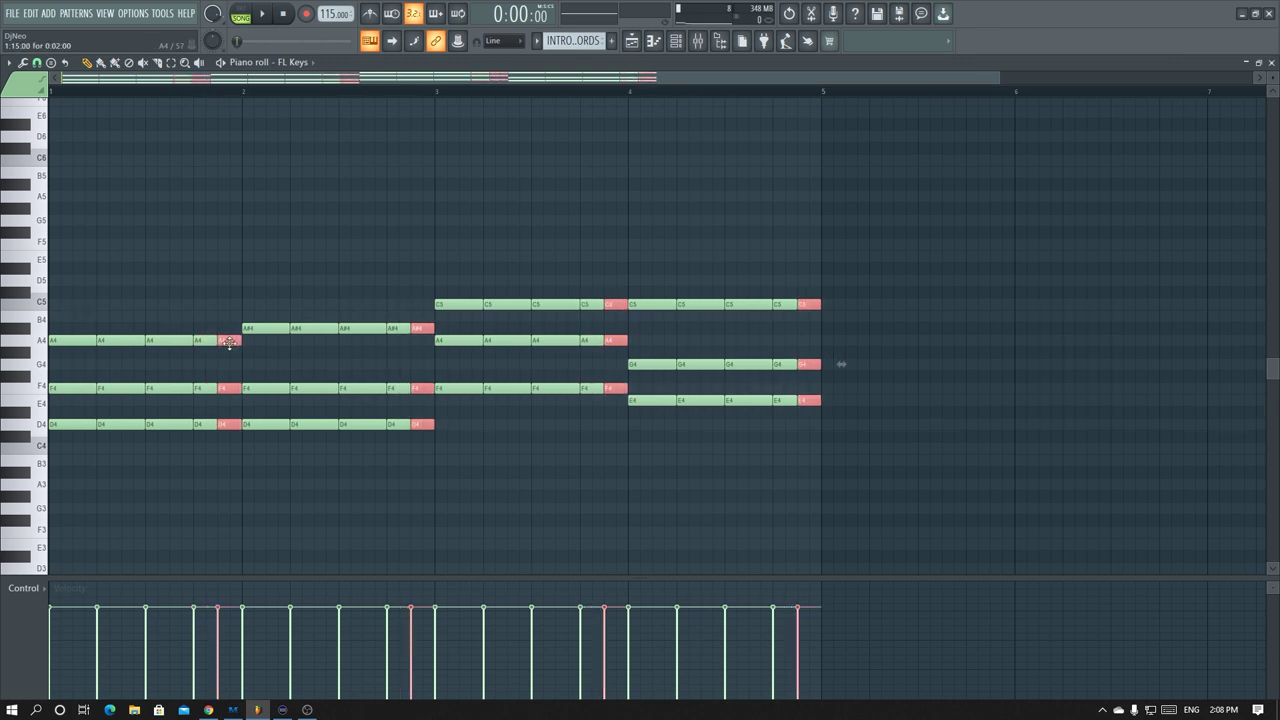
{"action": "key", "text": "space"}
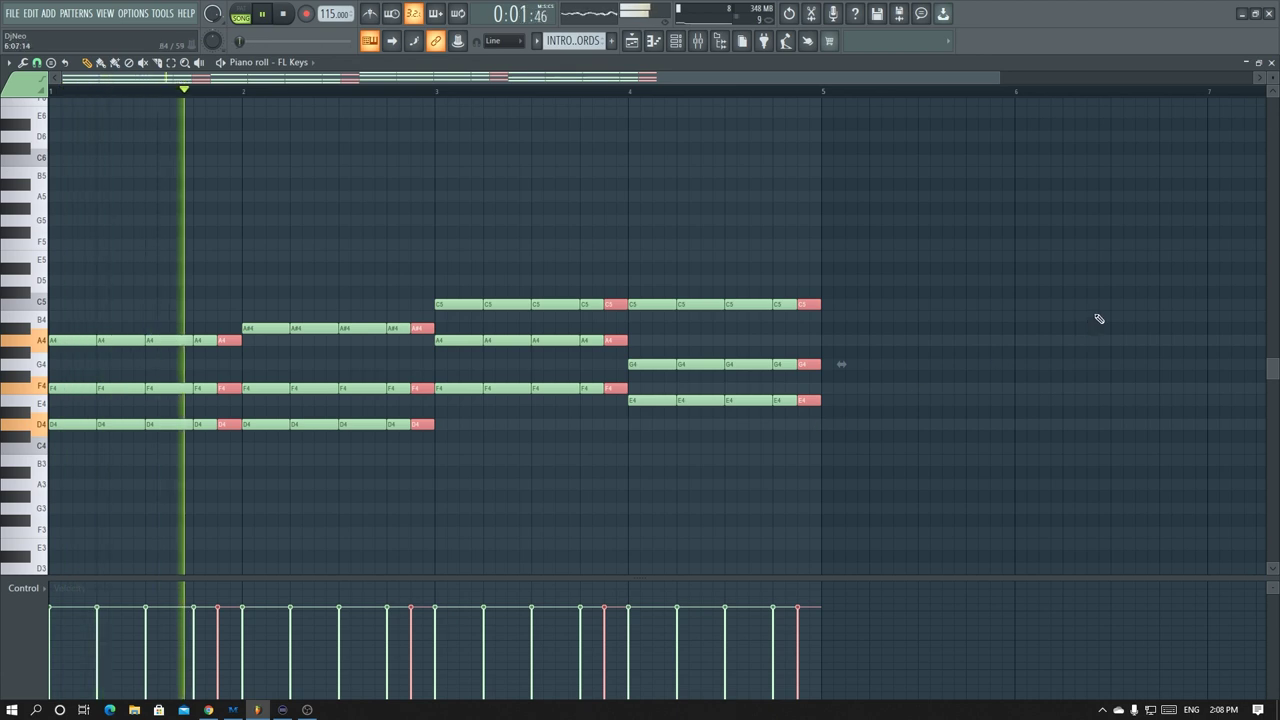
{"action": "left_click", "coordinate": [1271, 63]}
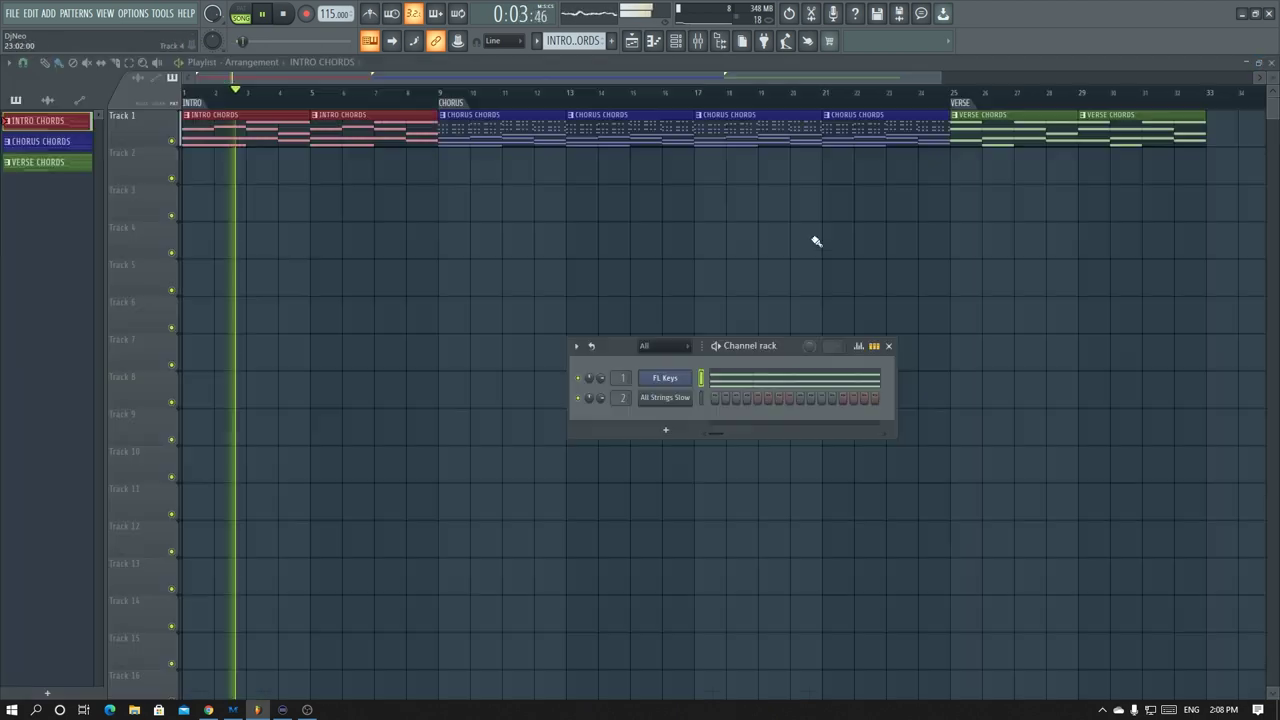
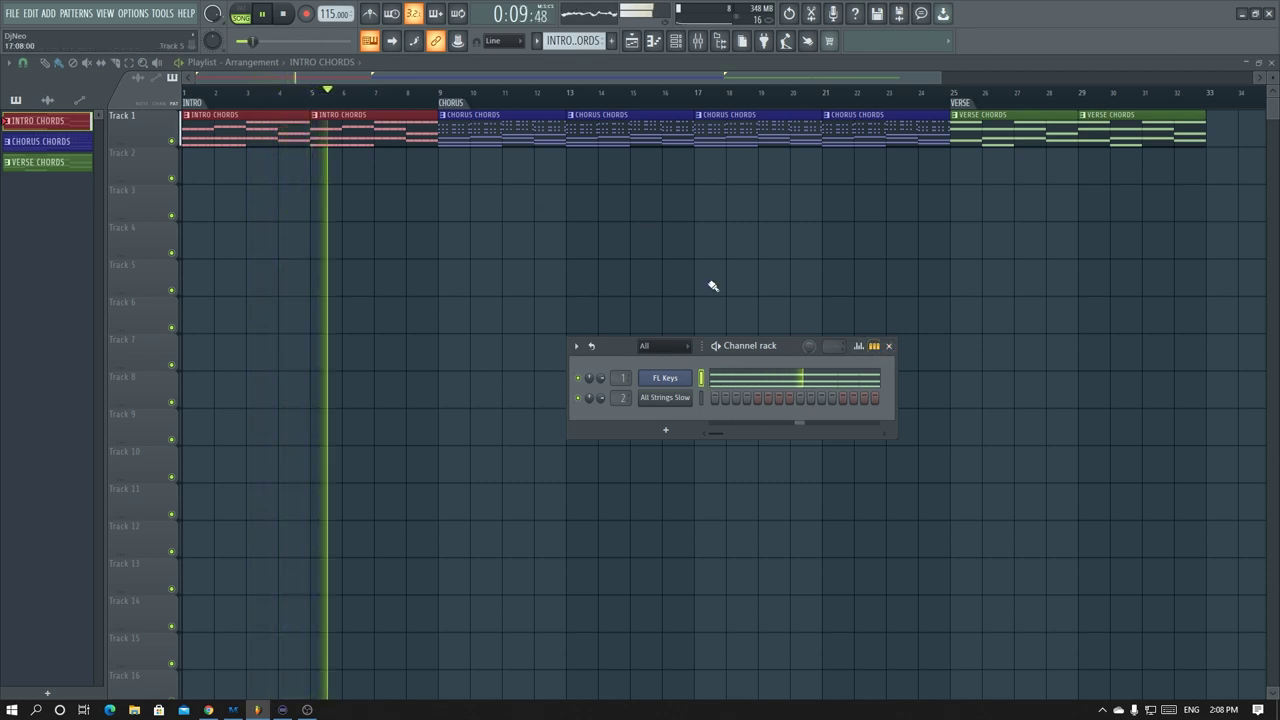
- Shorten all FL Keys notes in the VERSE CHORDS pattern to four steps and repeat each chord at steps 5, 9 and 13
{"action": "double_click", "coordinate": [987, 139]}
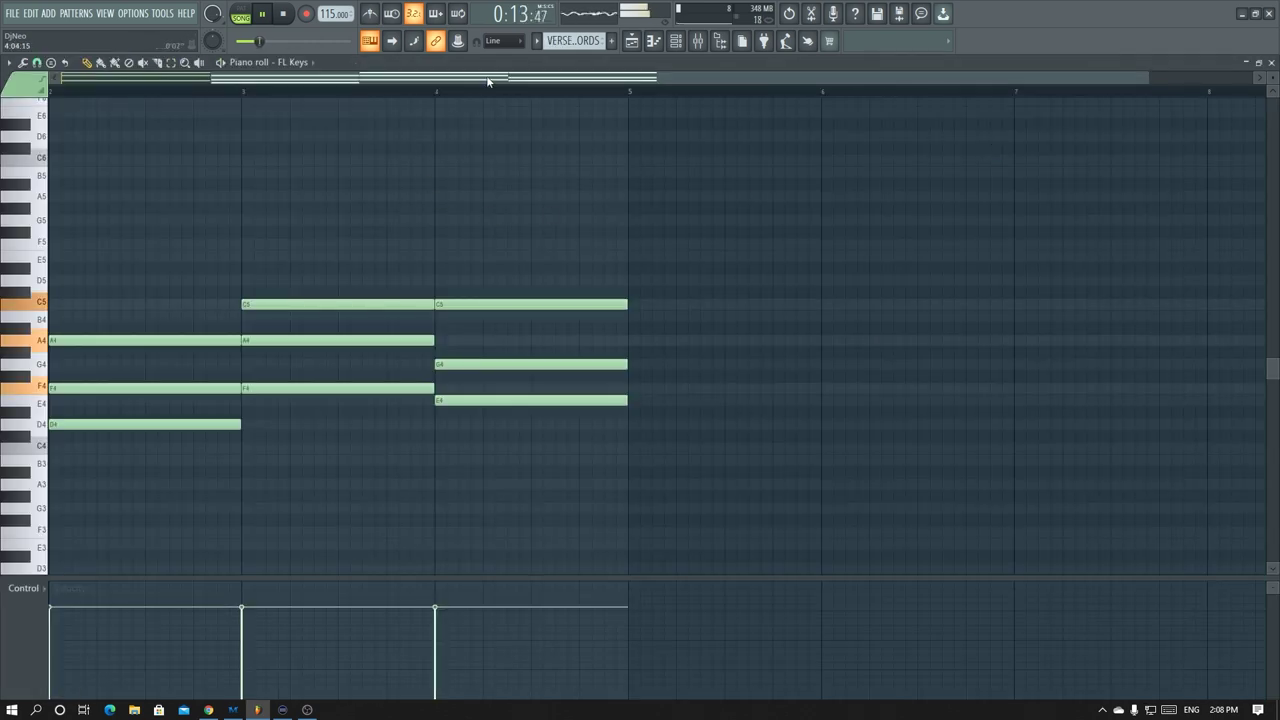
{"action": "left_click_drag", "start_coordinate": [489, 82], "coordinate": [309, 89]}
{"action": "key", "text": "ctrl+a"}
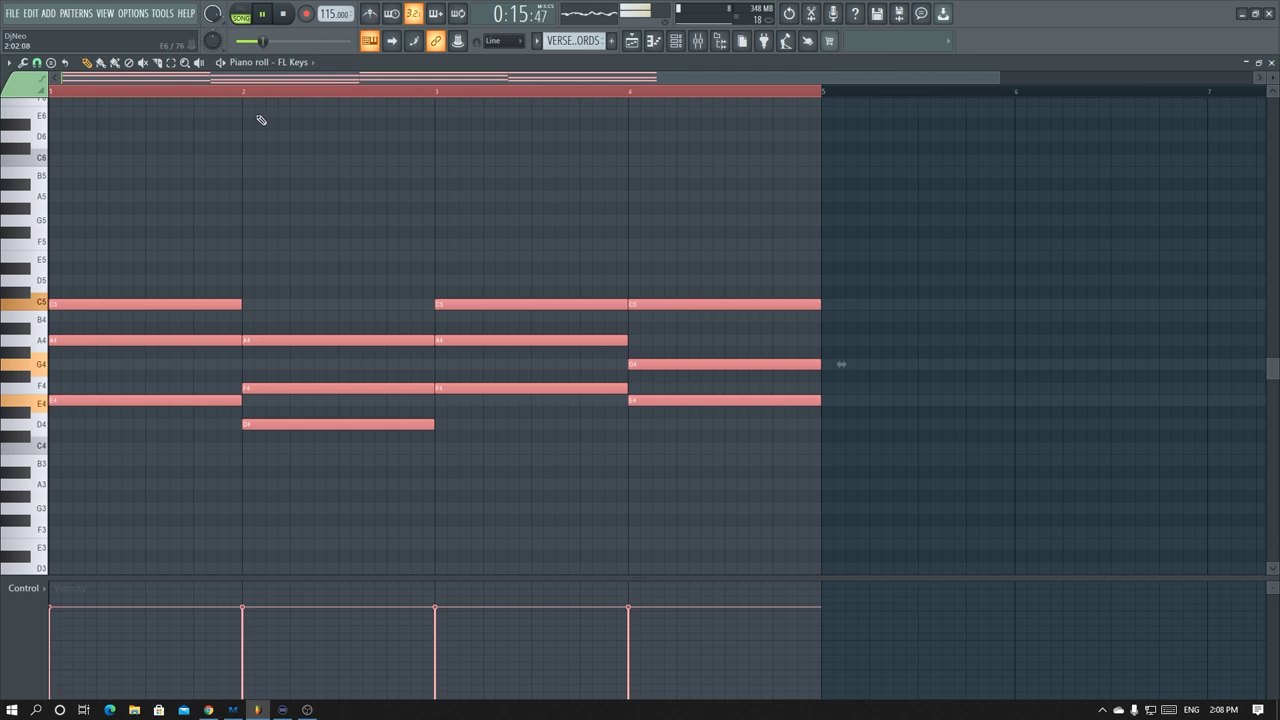
{"action": "left_click_drag", "start_coordinate": [241, 306], "coordinate": [168, 306]}
{"action": "key", "text": "ctrl+z"}
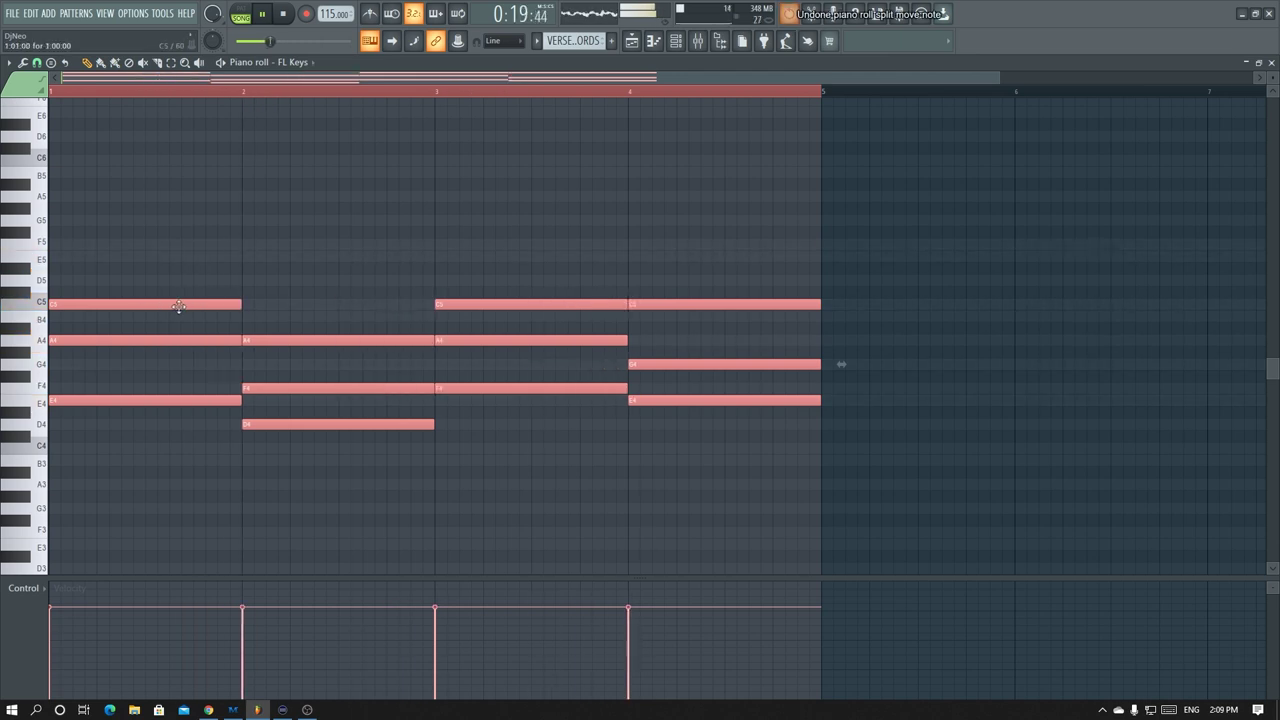
{"action": "mouse_move", "coordinate": [237, 302]}
{"action": "left_mouse_down"}
{"action": "mouse_move", "coordinate": [75, 305]}
{"action": "mouse_move", "coordinate": [216, 307]}
{"action": "left_mouse_up"}
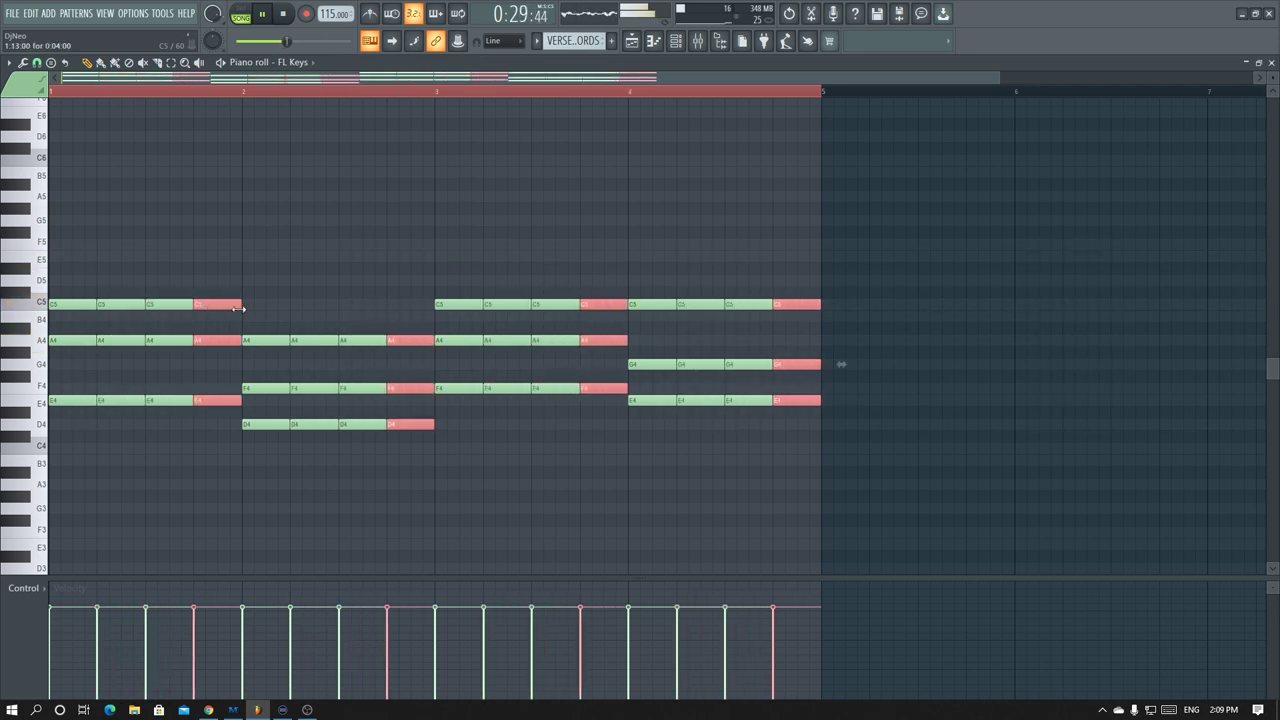
{"action": "left_click", "coordinate": [1272, 63]}
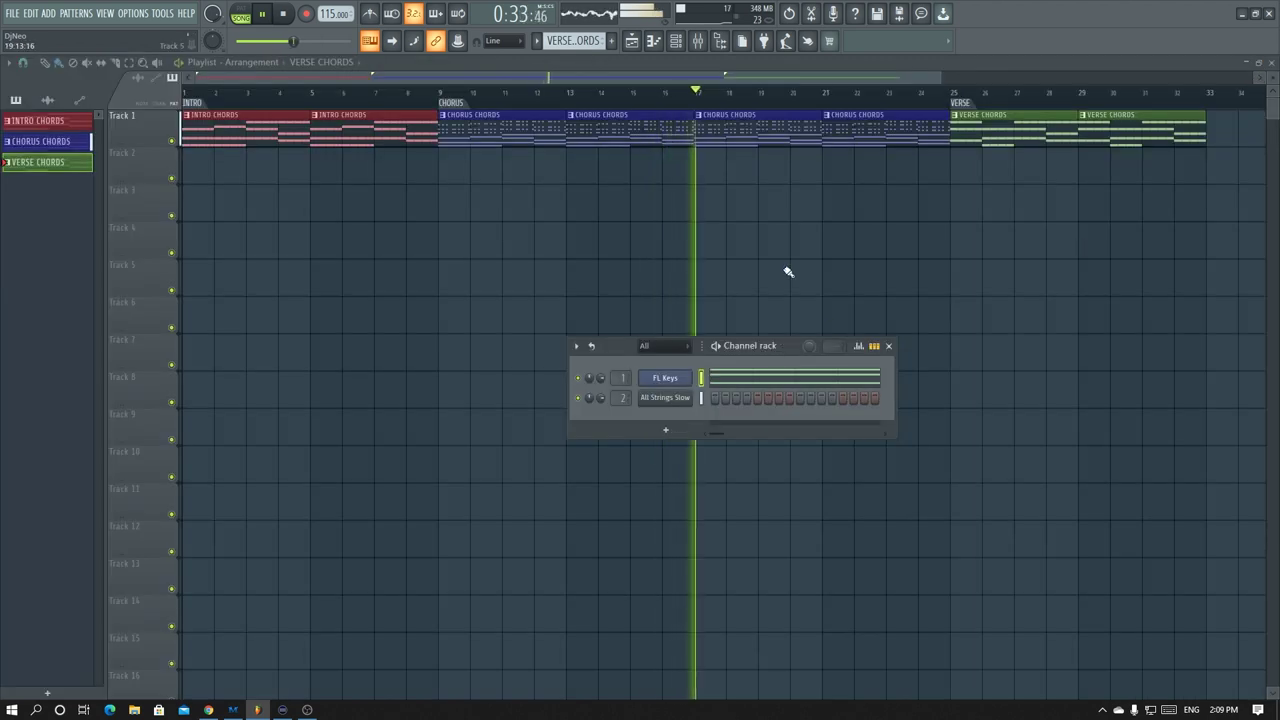
- Add a FLEX channel and load the Violas Sustain preset from the Essential Strings pack
{"action": "left_click_drag", "start_coordinate": [941, 78], "coordinate": [1127, 84]}
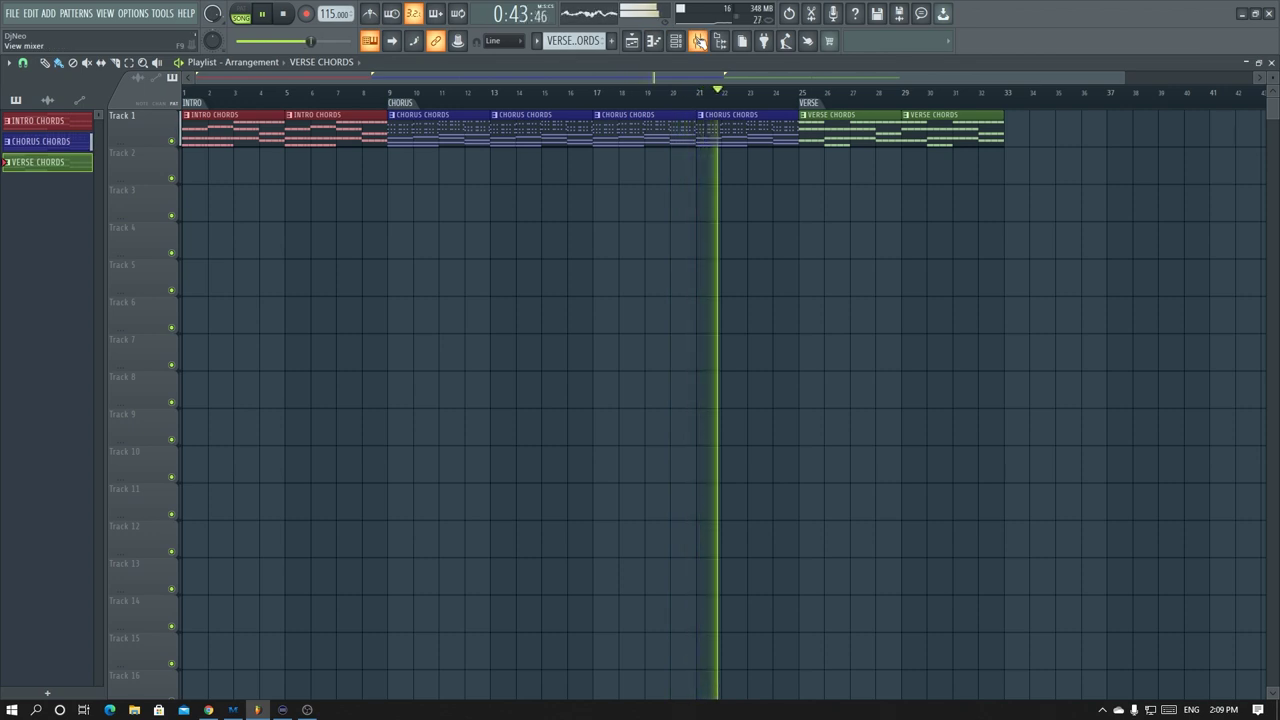
{"action": "left_click", "coordinate": [698, 40]}
{"action": "left_click", "coordinate": [698, 40]}
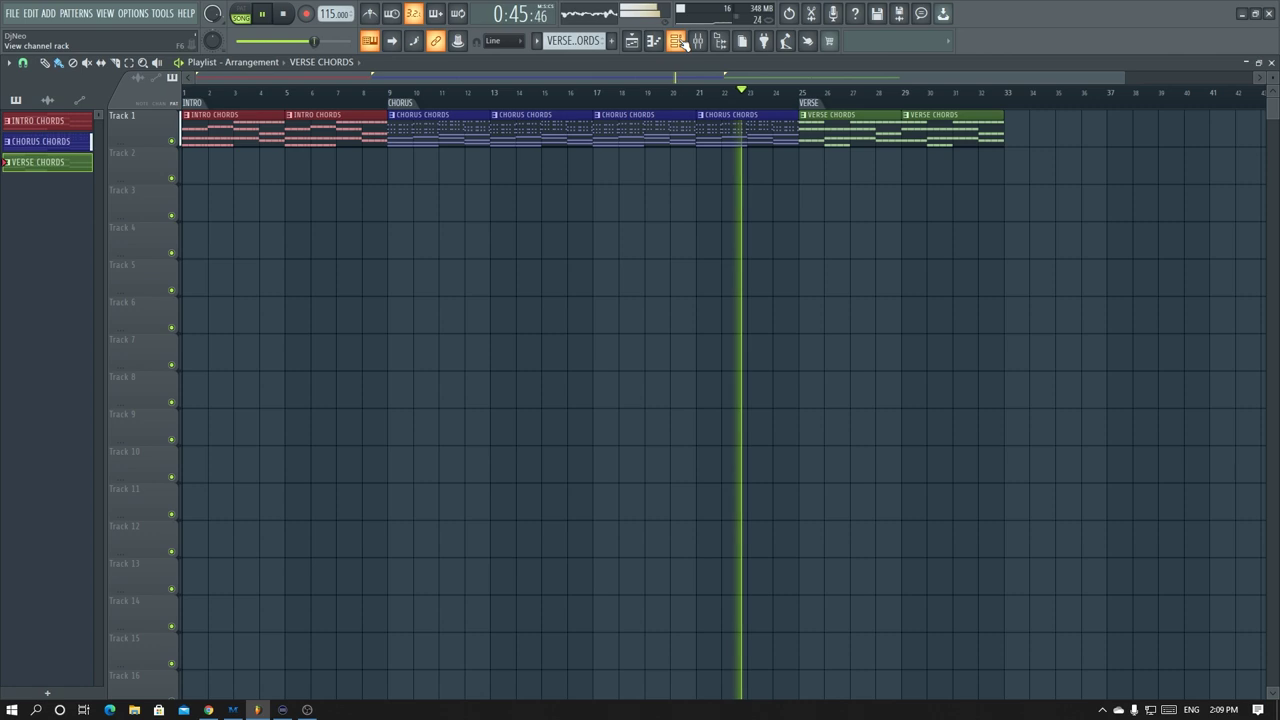
{"action": "left_click", "coordinate": [676, 40]}
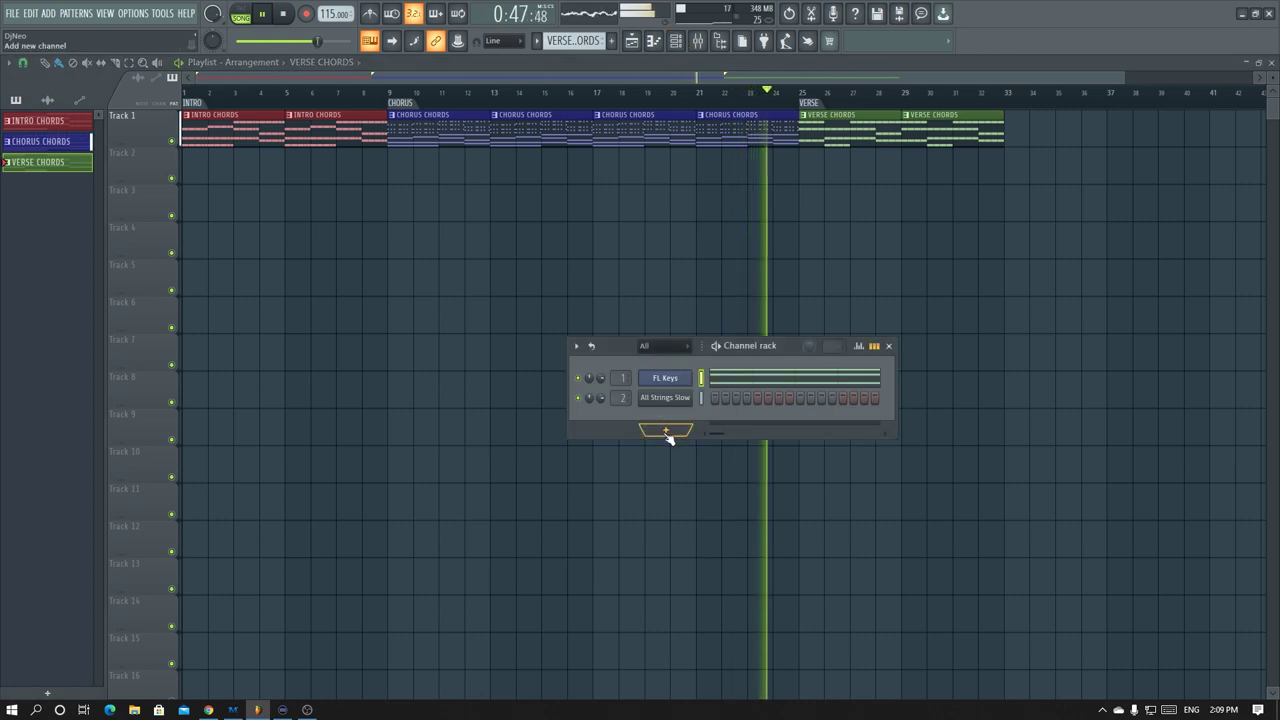
{"action": "left_click", "coordinate": [665, 431]}
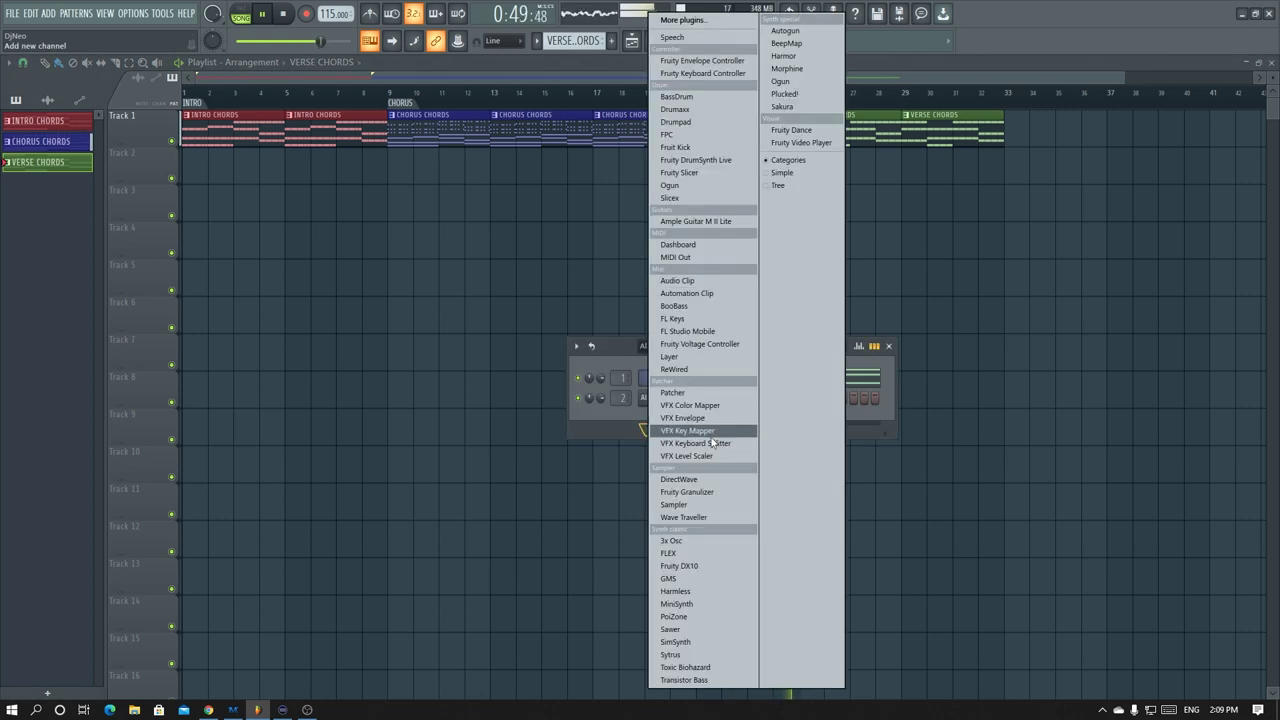
{"action": "left_click", "coordinate": [706, 554]}
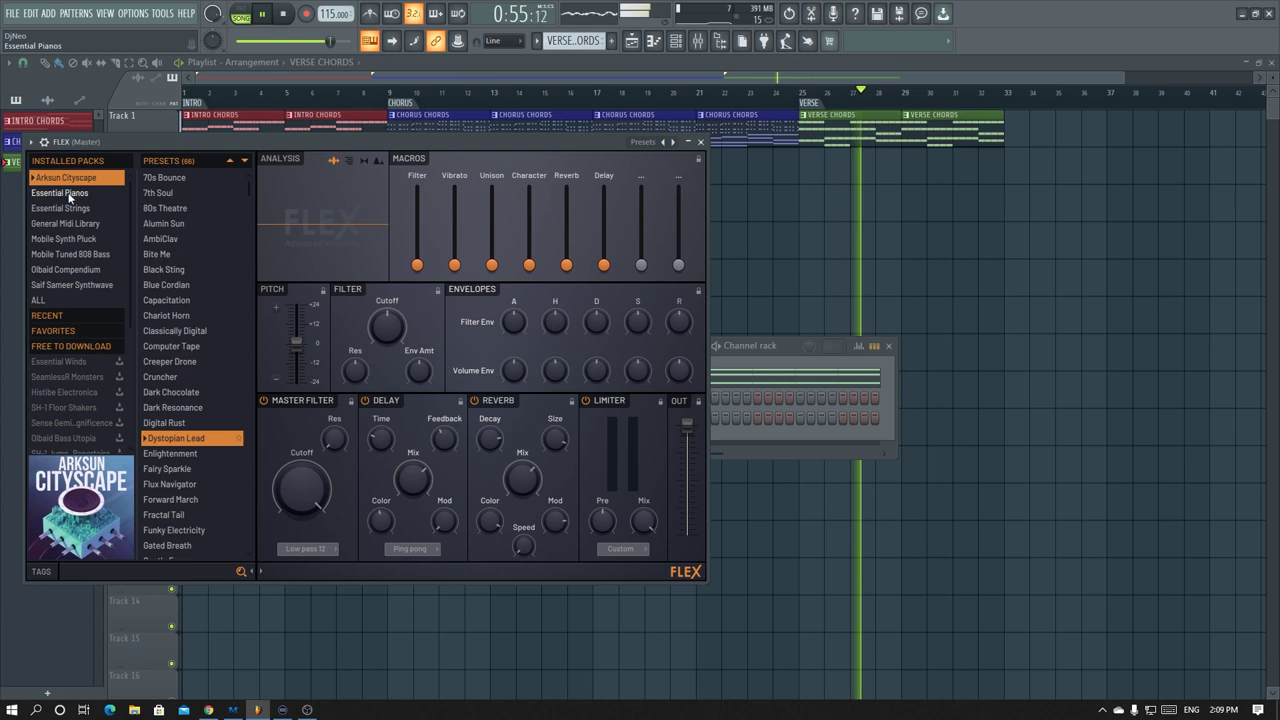
{"action": "left_click", "coordinate": [60, 208]}
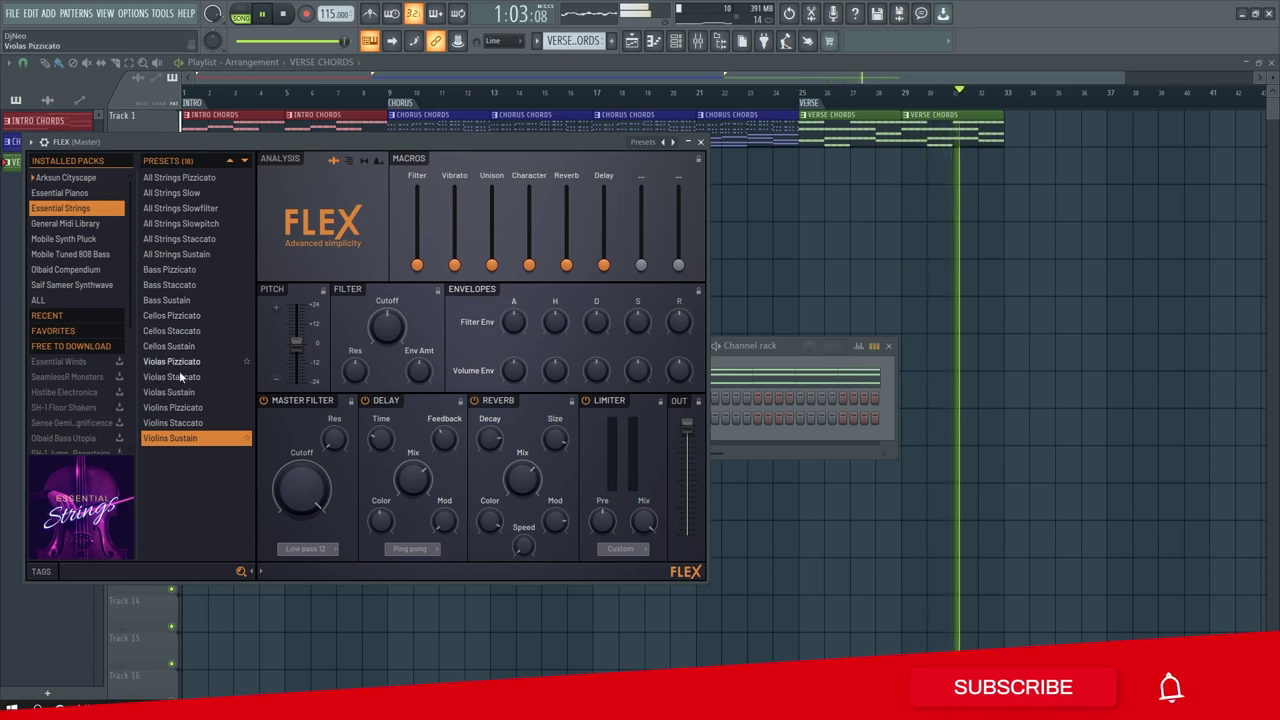
{"action": "left_click", "coordinate": [195, 393]}
{"action": "key", "text": "space"}
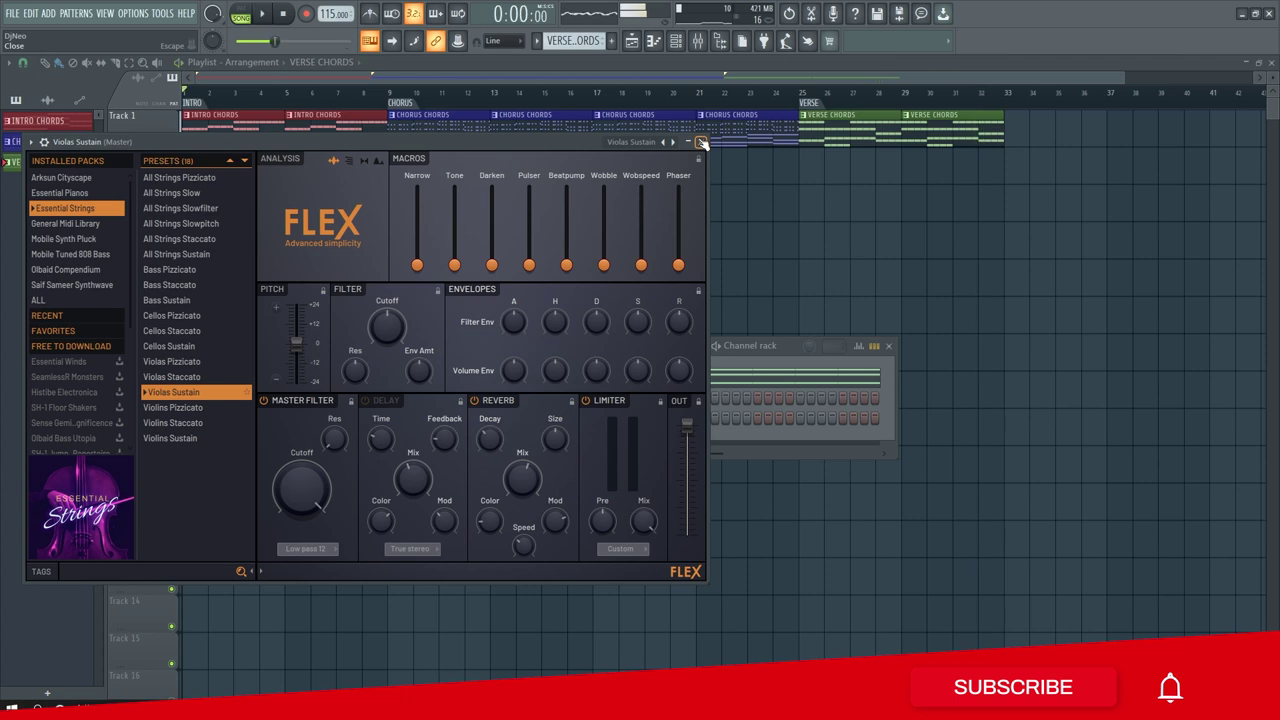
{"action": "left_click", "coordinate": [701, 142]}
- Copy all of the verse's FL Keys chords into the Violas Sustain piano roll and transpose them down one octave
{"action": "double_click", "coordinate": [849, 136]}
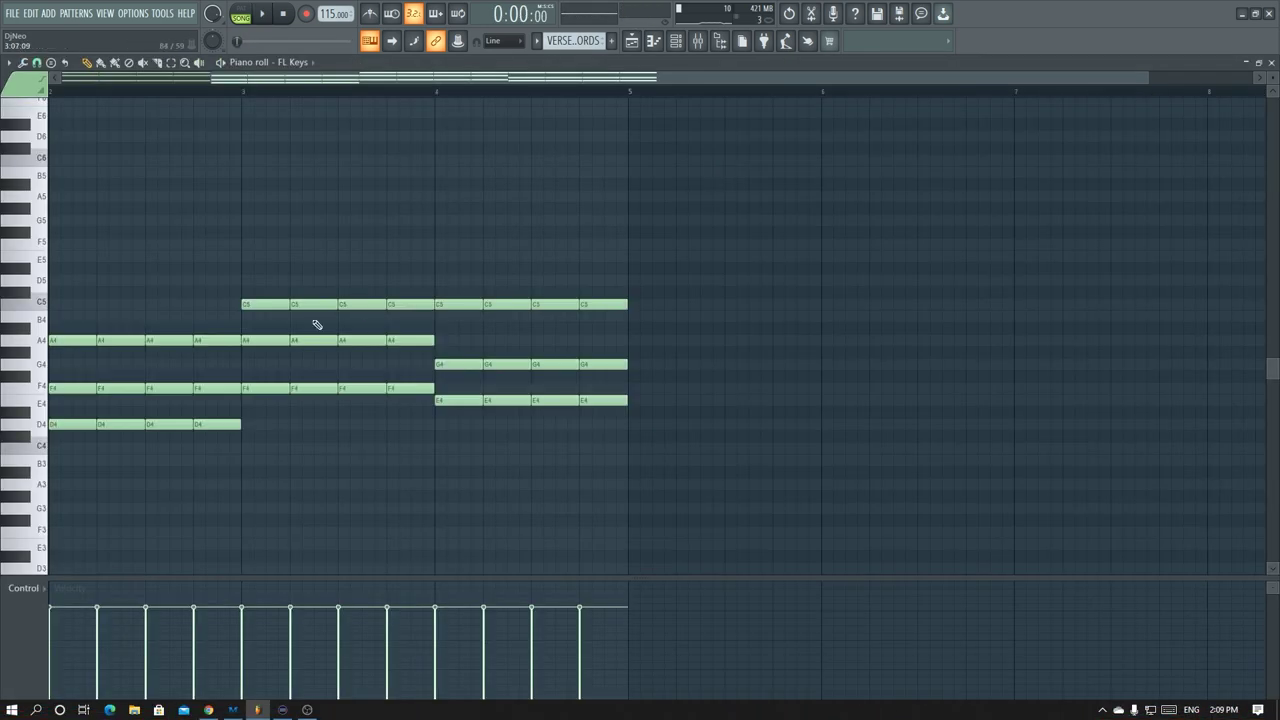
{"action": "key", "text": "ctrl+a"}
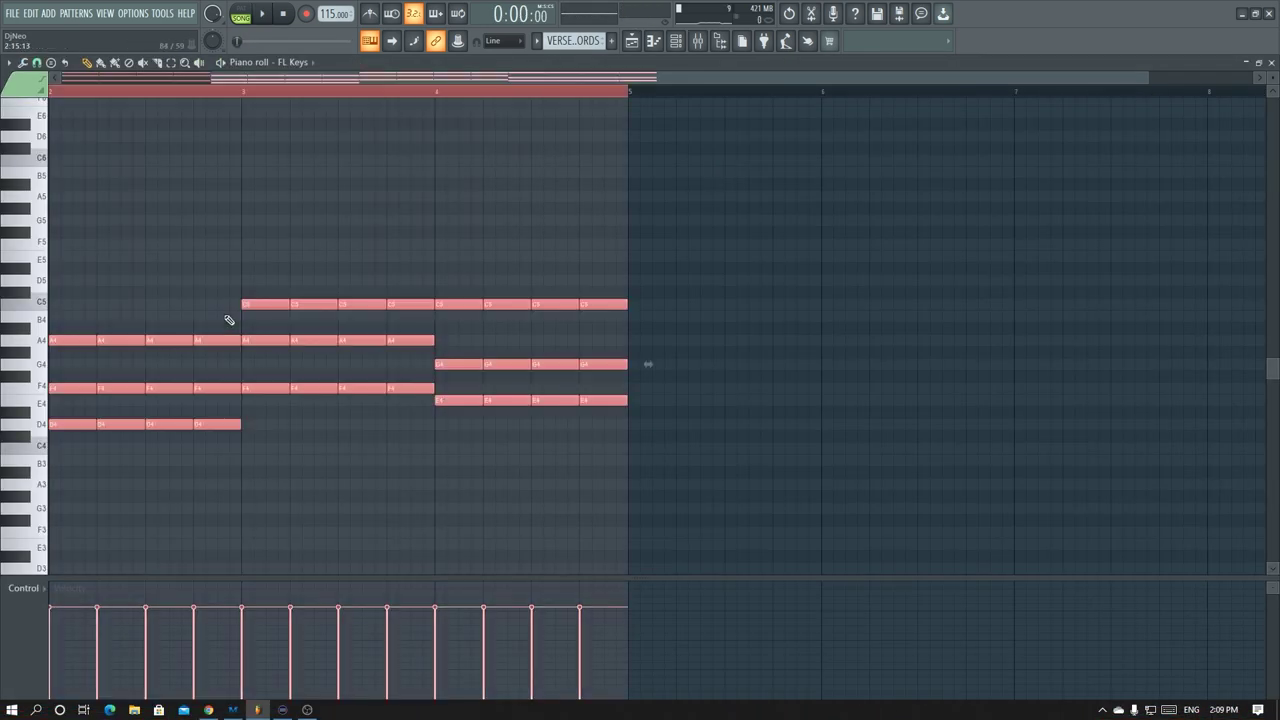
{"action": "left_click", "coordinate": [1271, 62]}
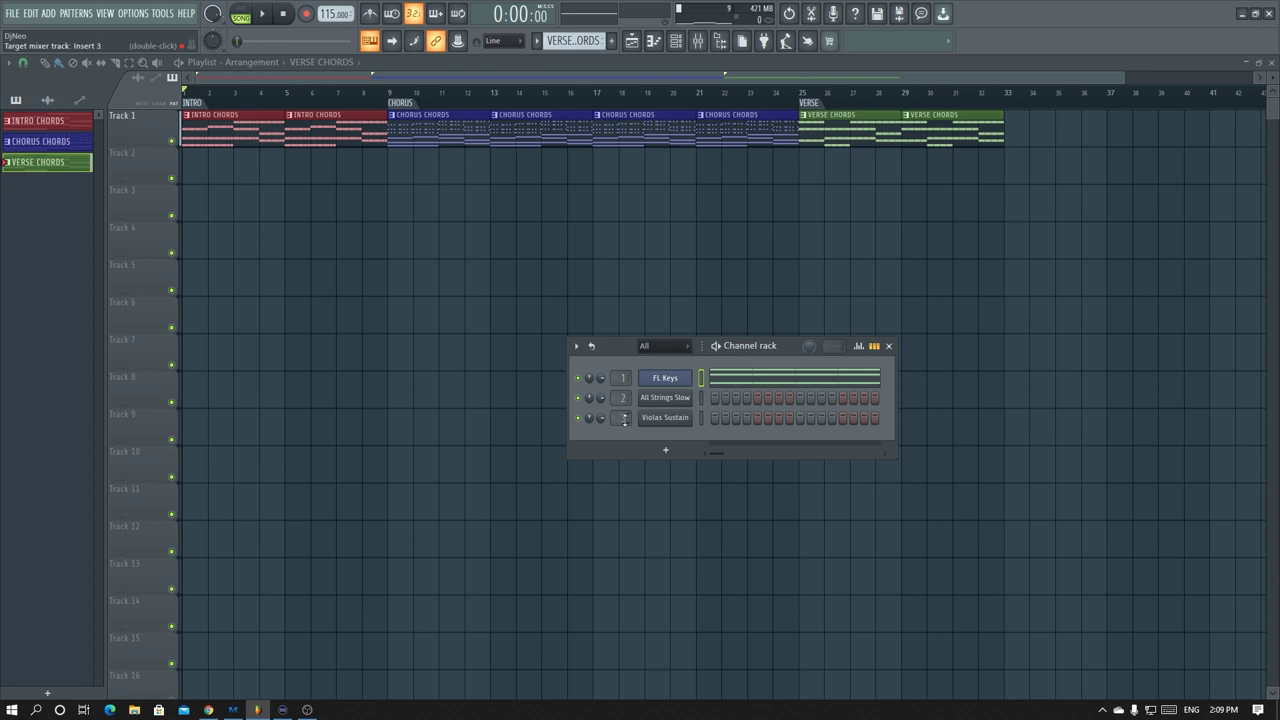
{"action": "right_click", "coordinate": [663, 420]}
{"action": "left_click", "coordinate": [699, 420]}
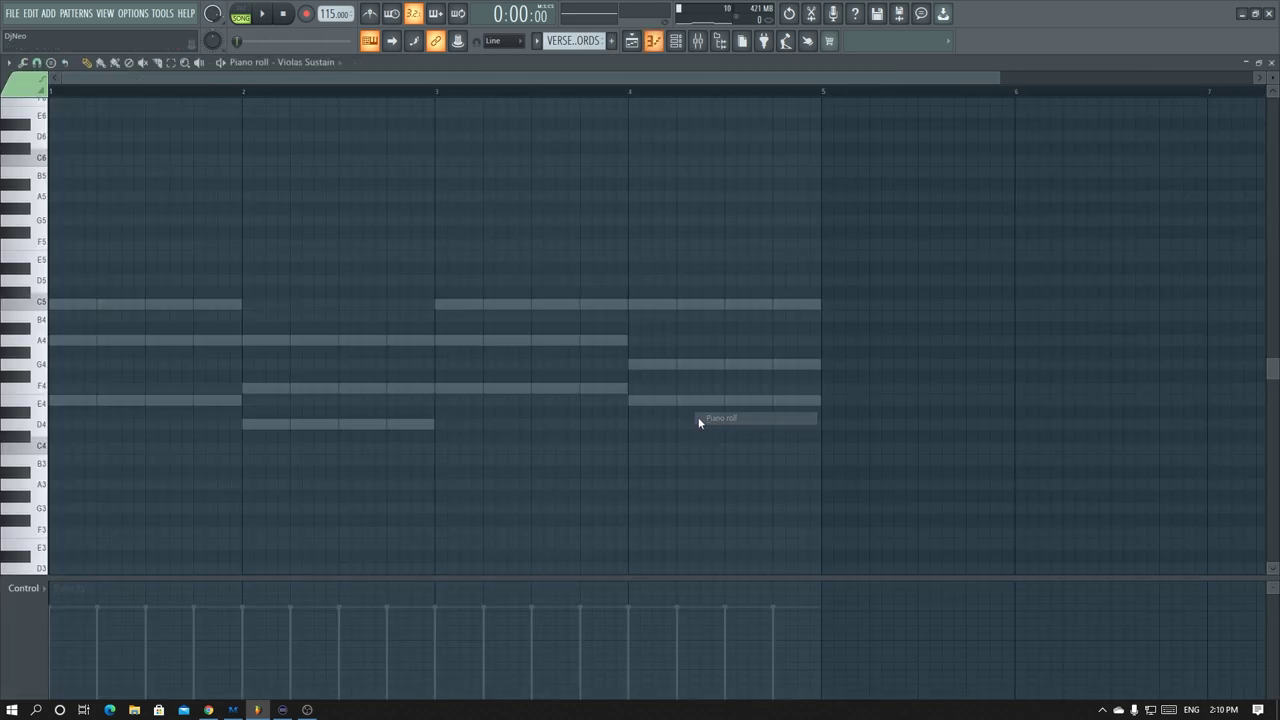
{"action": "key", "text": "ctrl+v"}
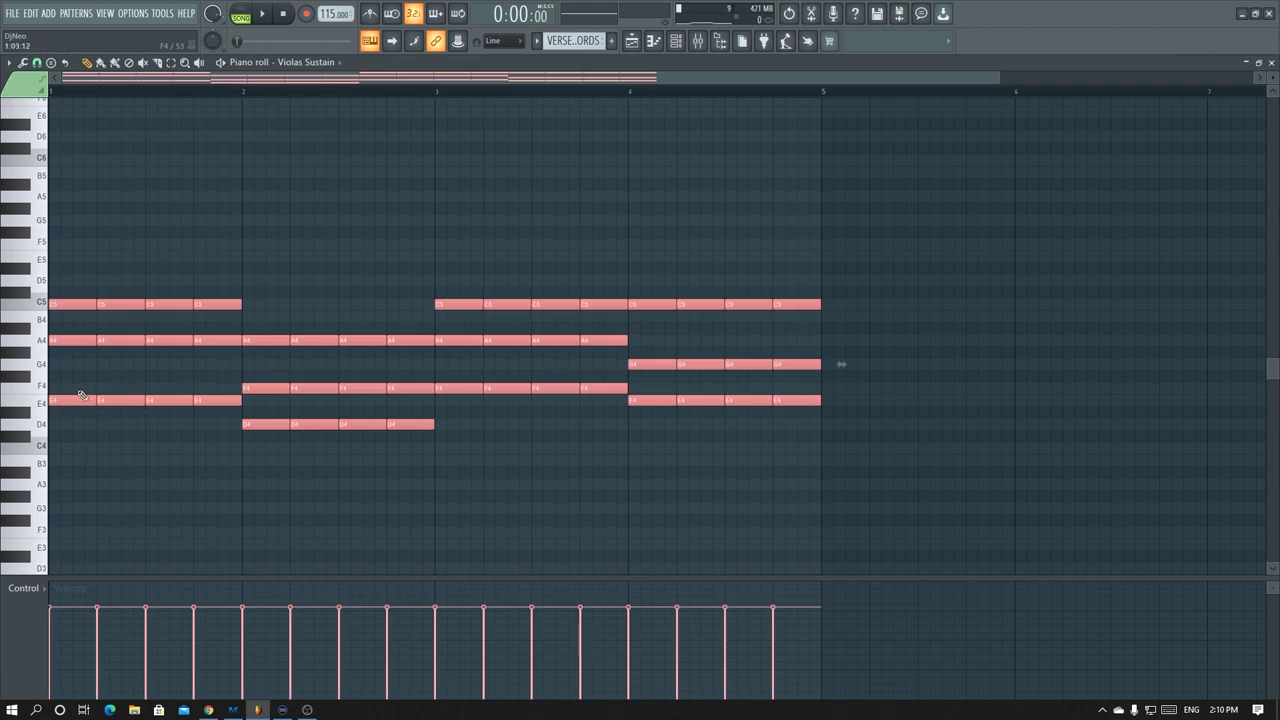
{"action": "left_click_drag", "start_coordinate": [62, 398], "coordinate": [48, 545]}
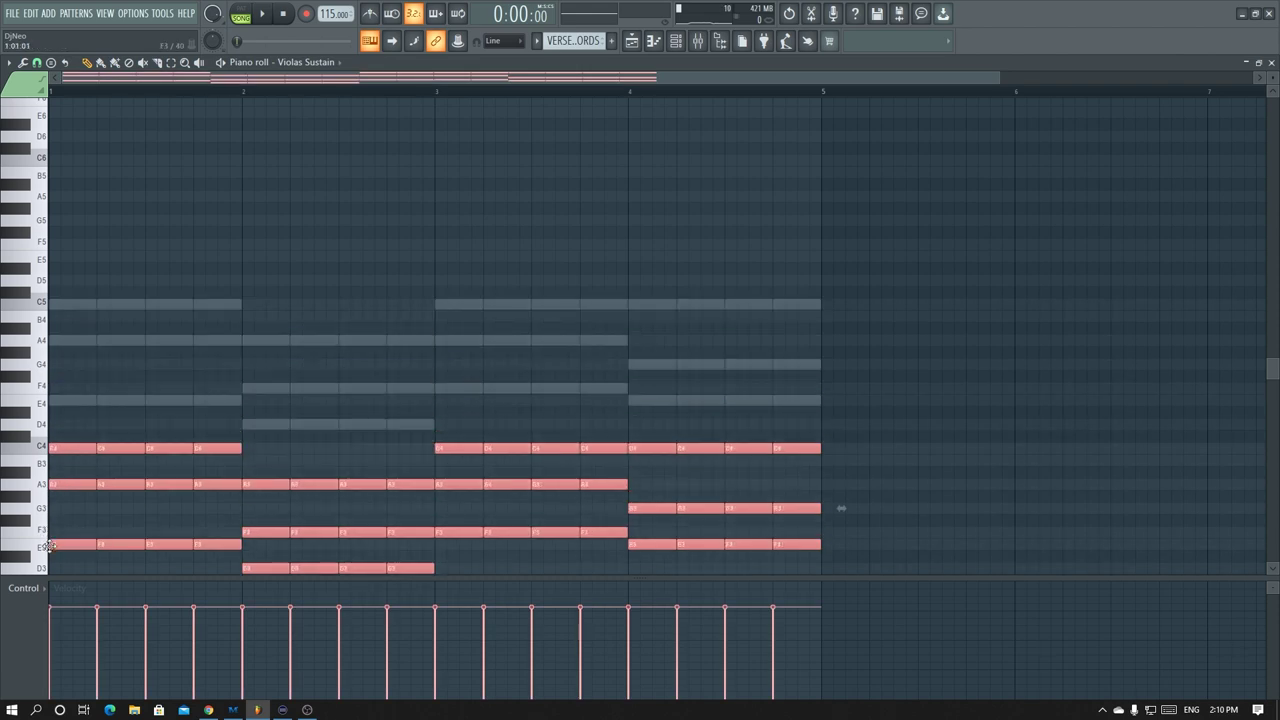
- Delete the repeated viola chords, leaving the first in each bar, and lengthen the remaining chords to a full bar
{"action": "right_click", "coordinate": [121, 447]}
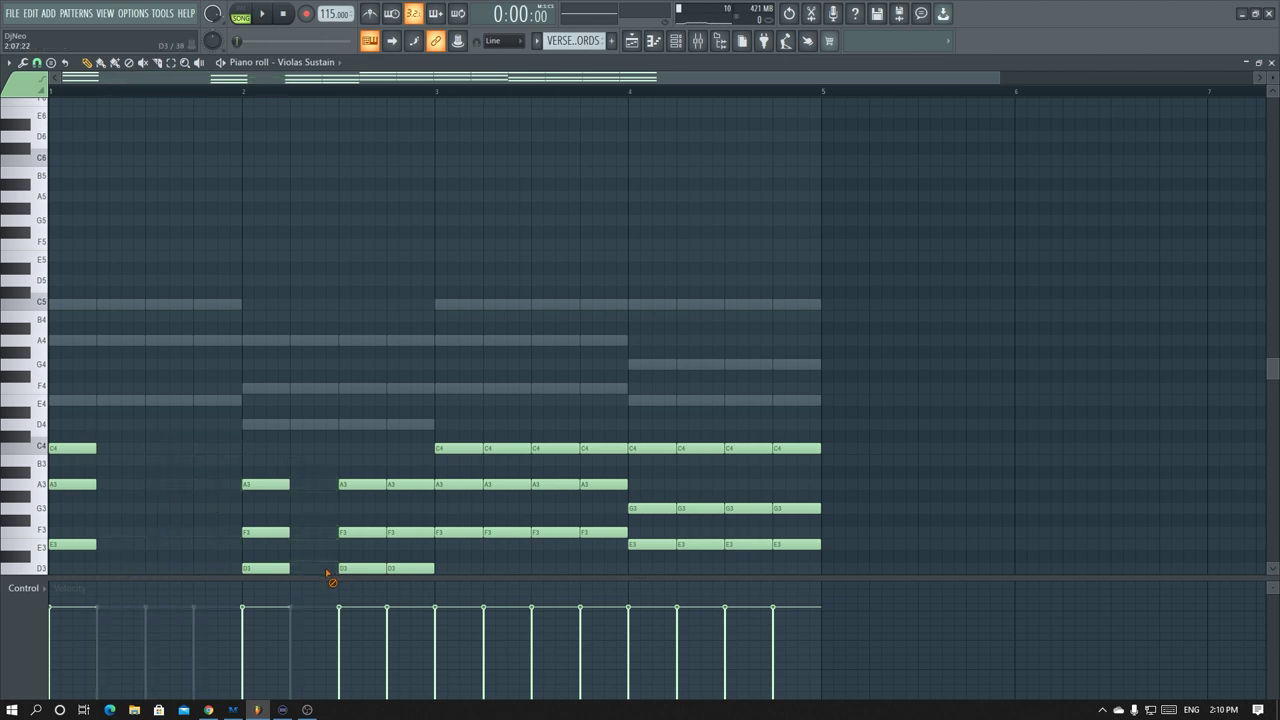
{"action": "right_click", "coordinate": [507, 532]}
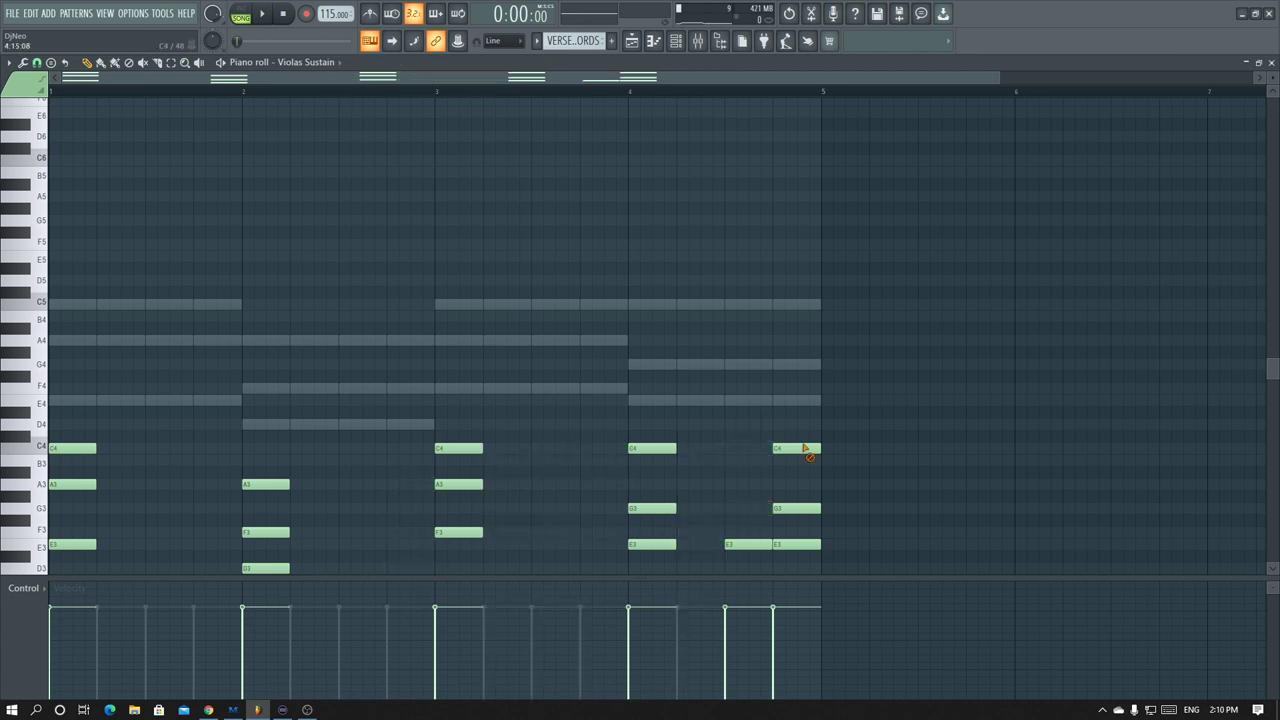
{"action": "key", "text": "ctrl+a"}
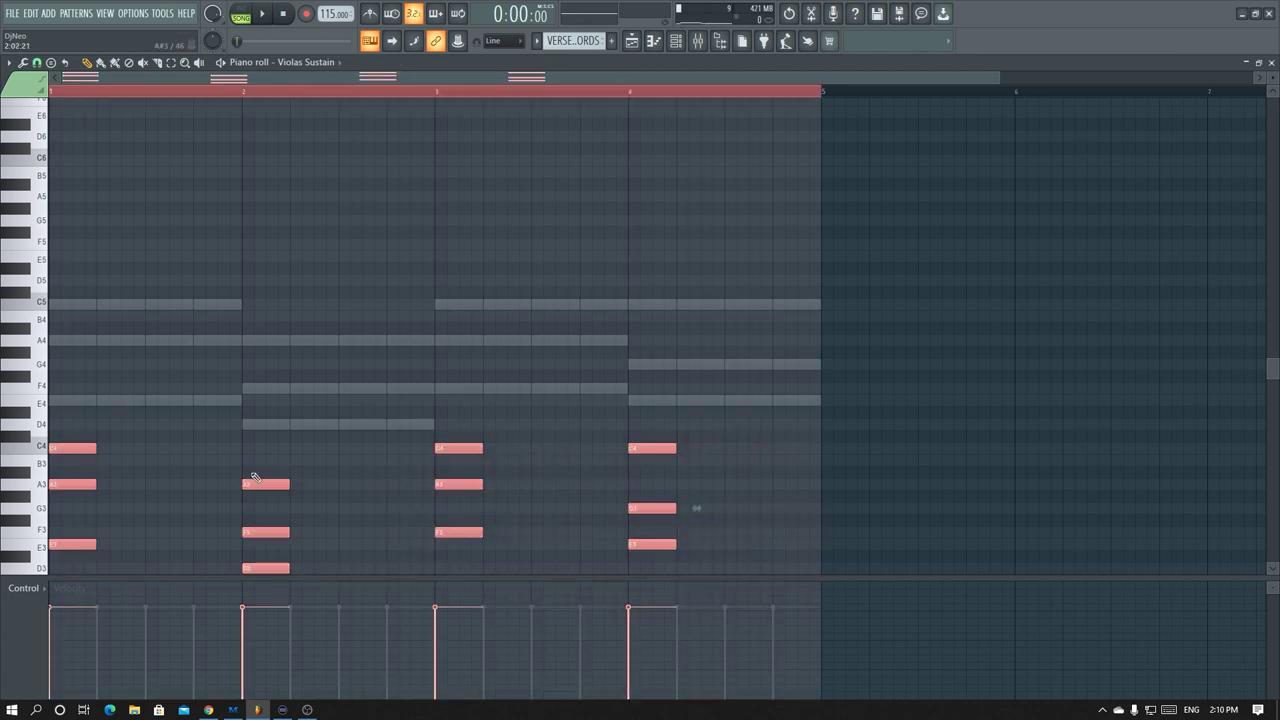
{"action": "left_click_drag", "start_coordinate": [93, 447], "coordinate": [238, 448]}
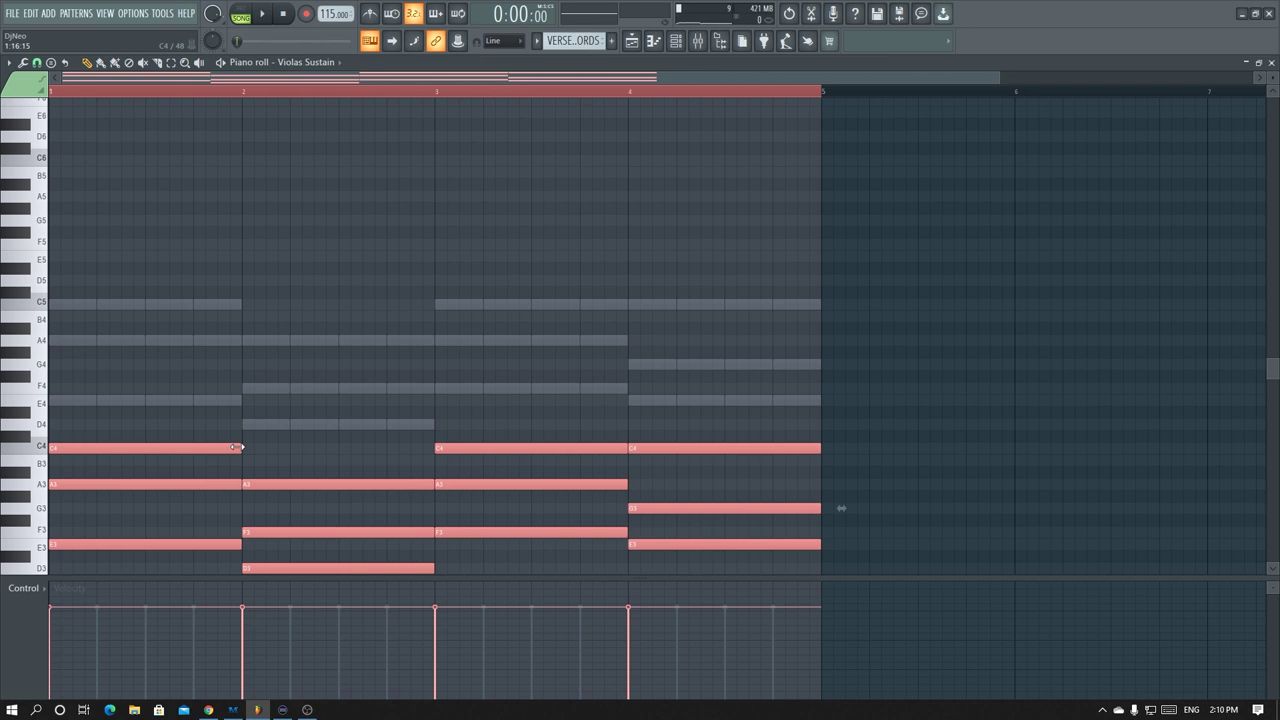
{"action": "left_click", "coordinate": [1273, 63]}
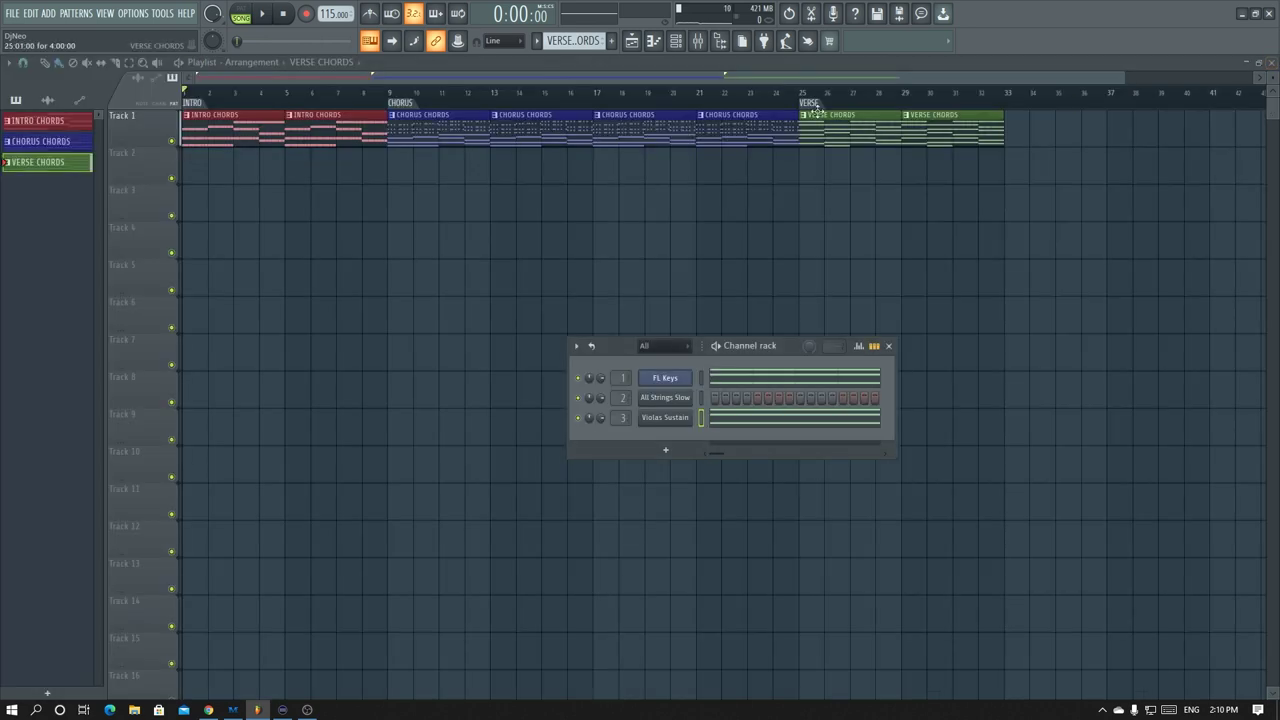
- Play the verse section and lower the Violas Sustain track's fader on mixer Insert 3 to about Insert 2's level
{"action": "left_click", "coordinate": [774, 99]}
{"action": "key", "text": "space"}
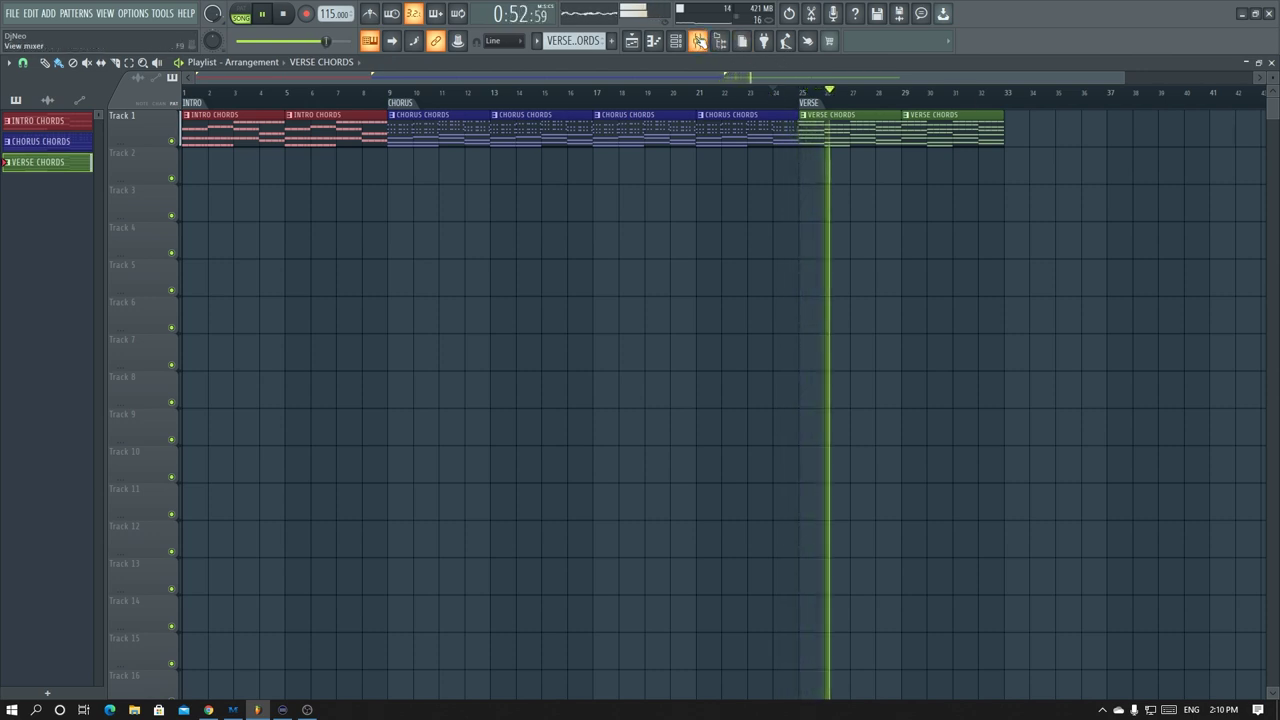
{"action": "left_click", "coordinate": [698, 40]}
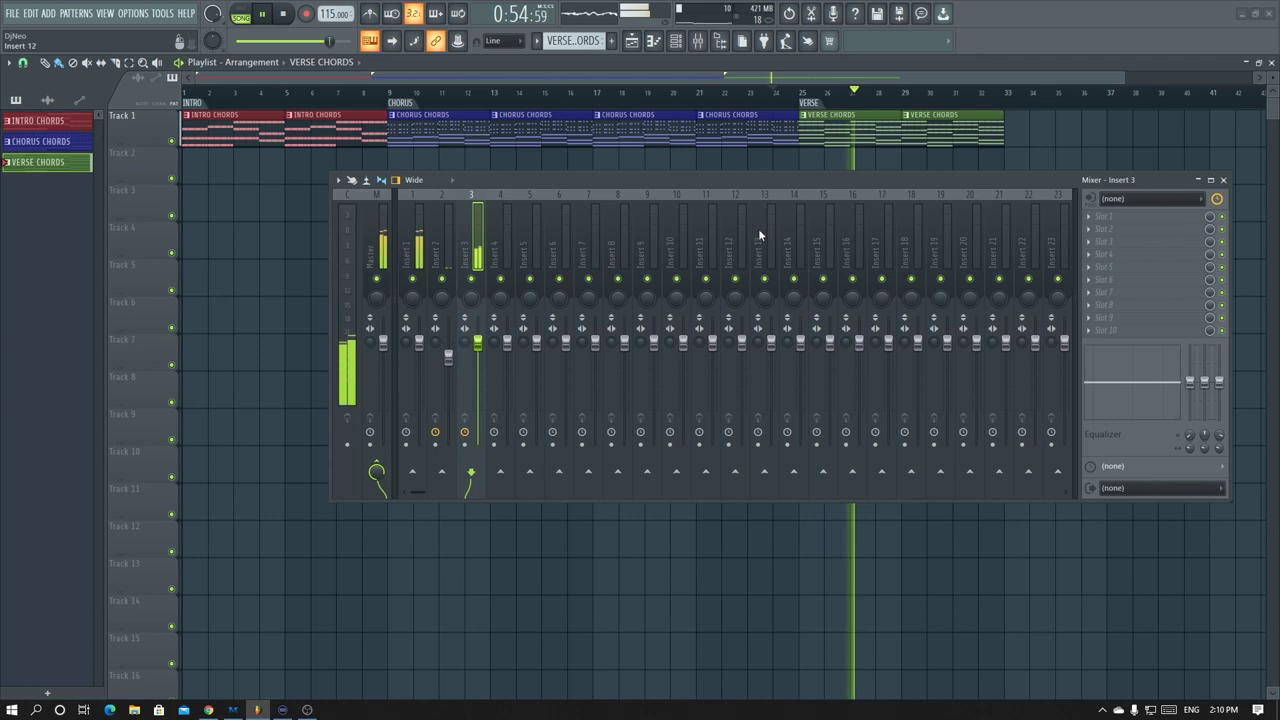
{"action": "left_click_drag", "start_coordinate": [480, 348], "coordinate": [480, 362]}
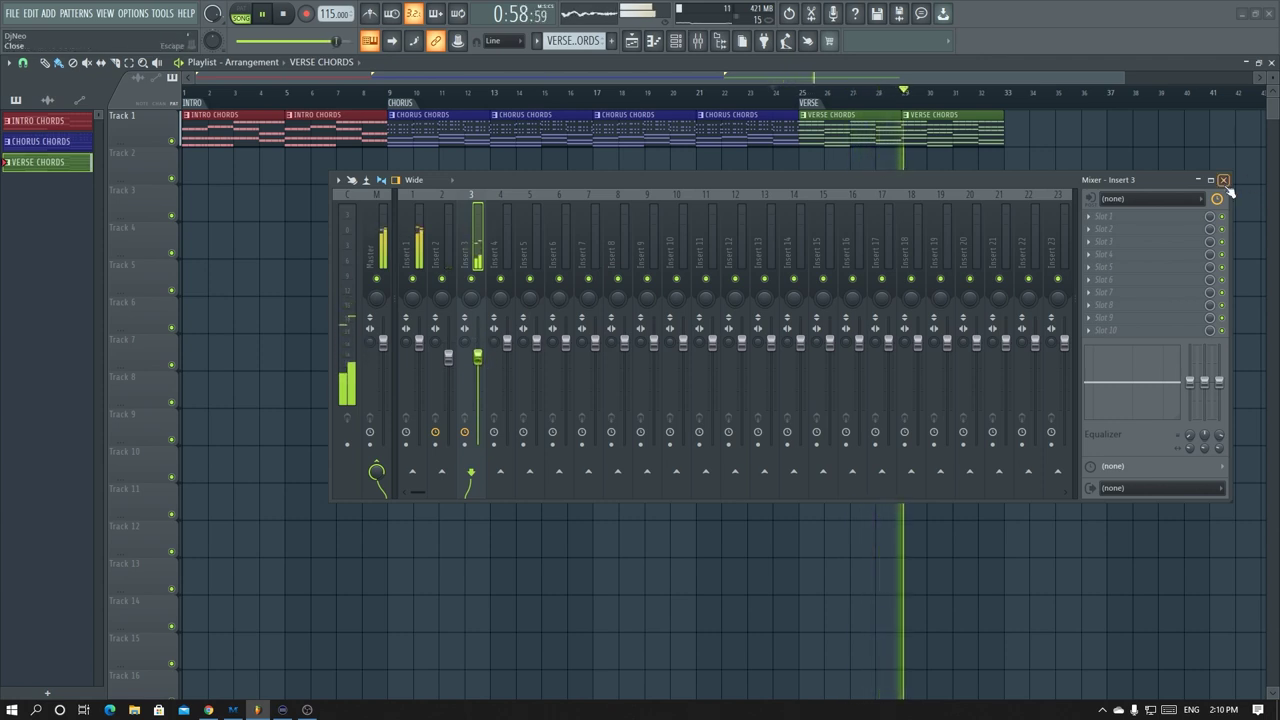
{"action": "left_click", "coordinate": [1222, 180]}
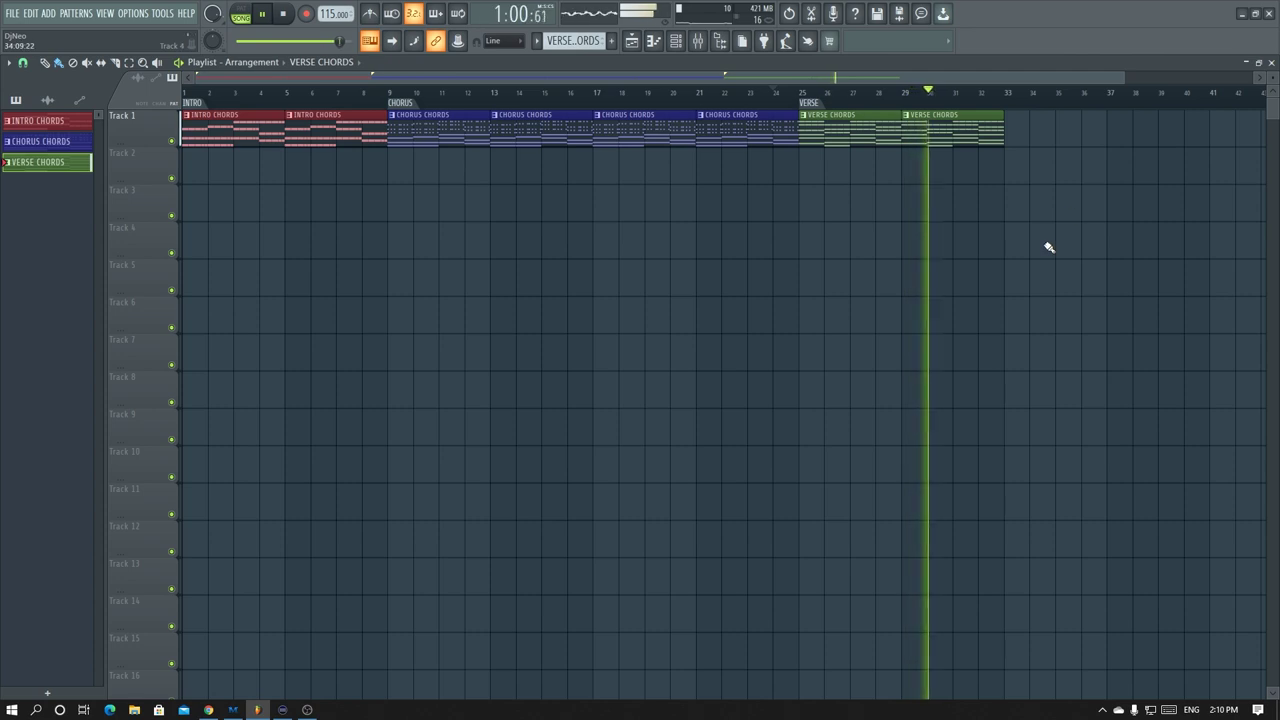
{"action": "key", "text": "space"}
- Review the FL Keys and Violas Sustain notes of the VERSE CHORDS pattern in the piano roll
{"action": "double_click", "coordinate": [943, 139]}
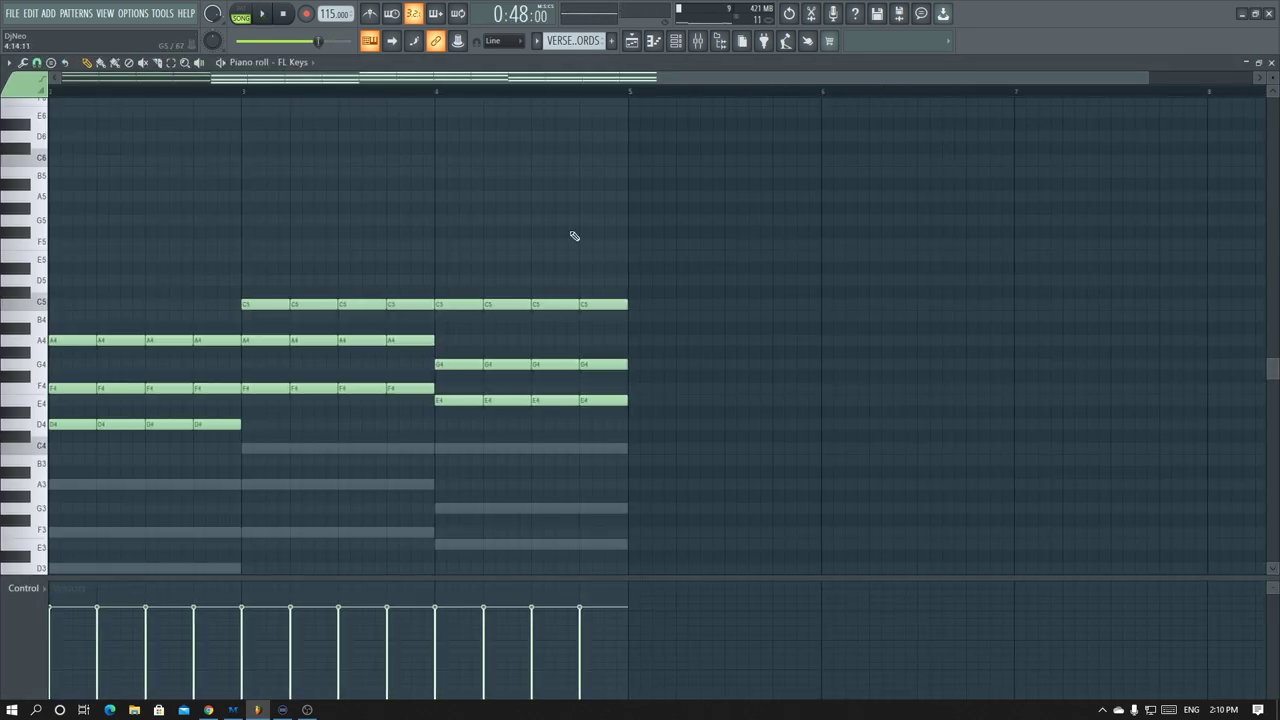
{"action": "left_click_drag", "start_coordinate": [594, 83], "coordinate": [336, 83]}
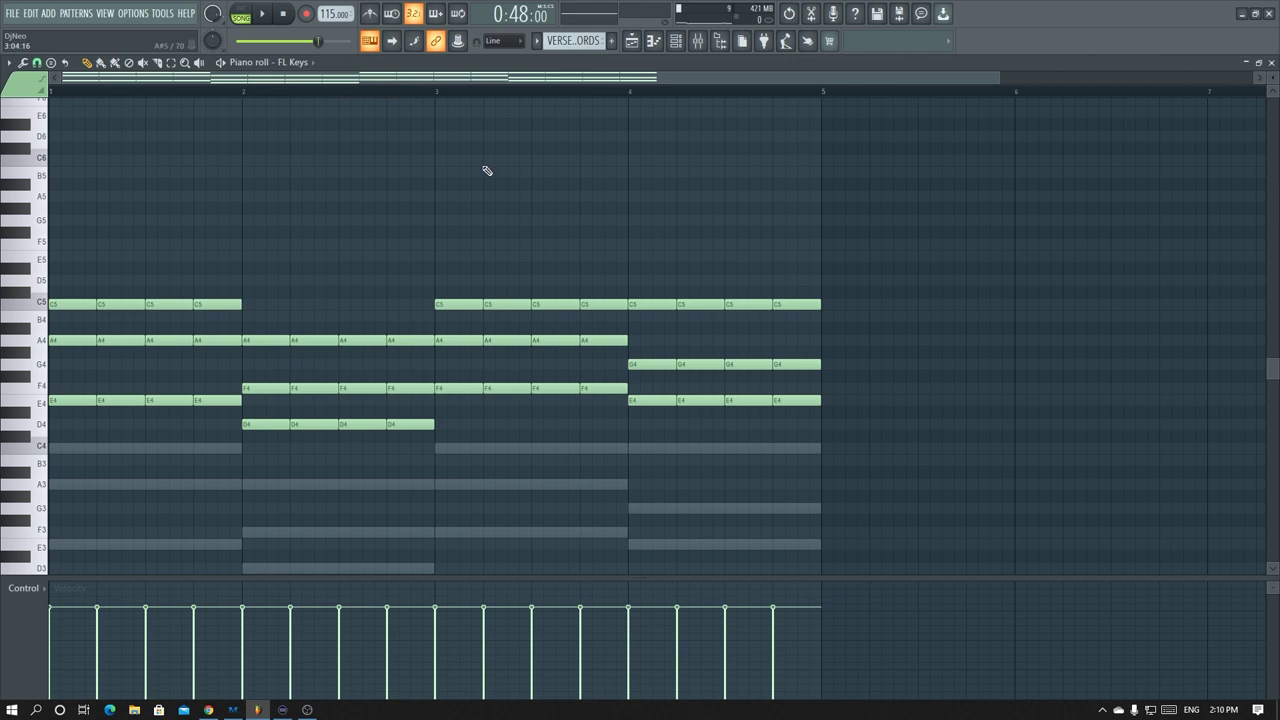
{"action": "left_click", "coordinate": [303, 63]}
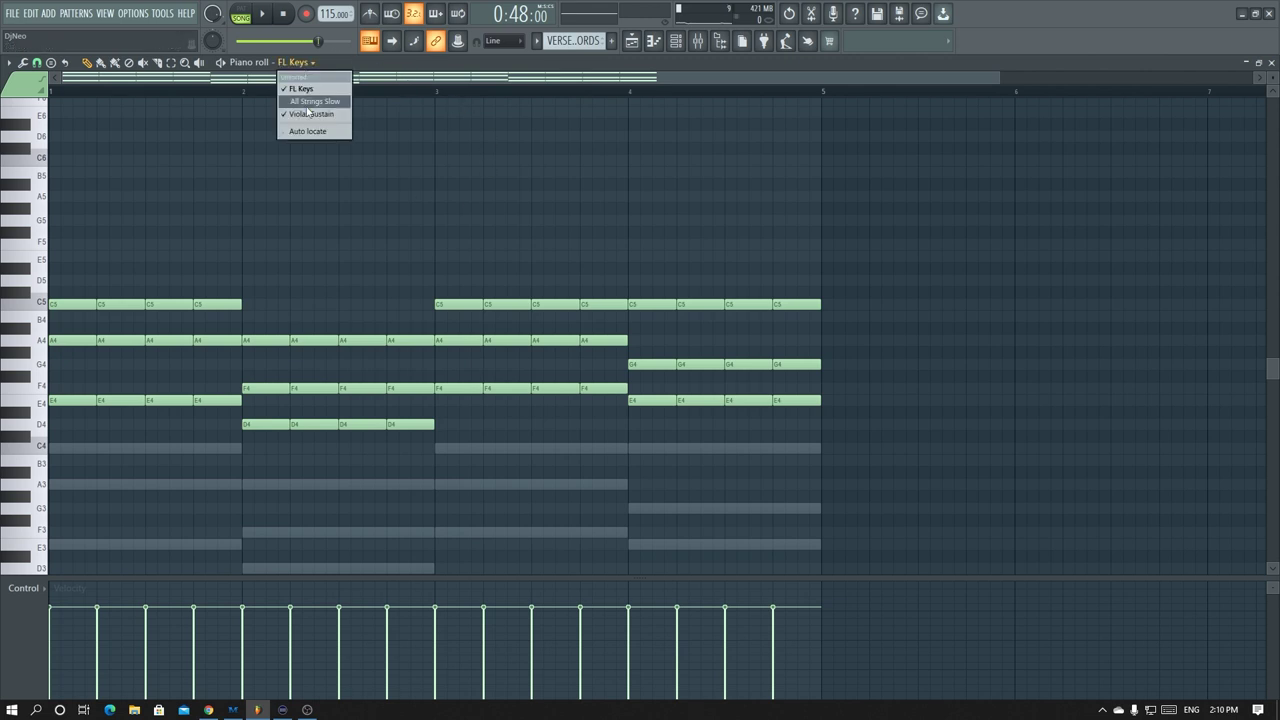
{"action": "left_click", "coordinate": [309, 116]}
{"action": "scroll", "coordinate": [531, 337], "scroll_direction": "down", "scroll_amount": 3}
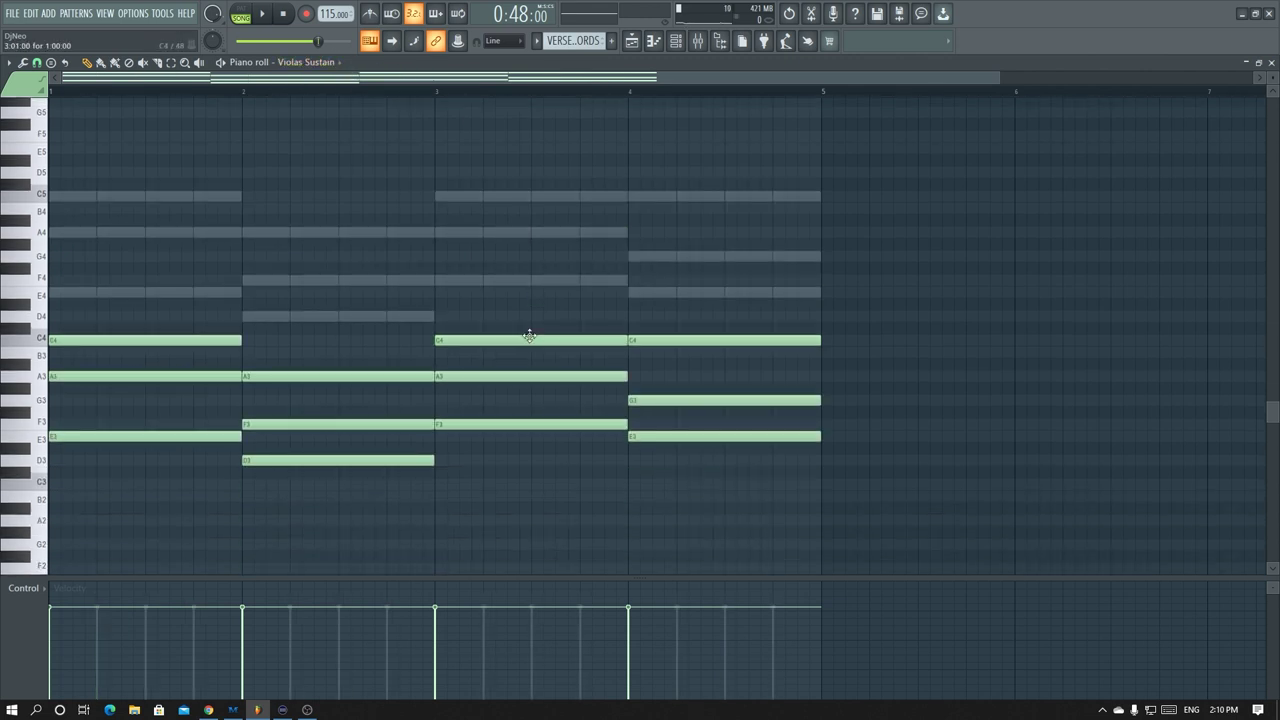
{"action": "left_click", "coordinate": [1271, 63]}
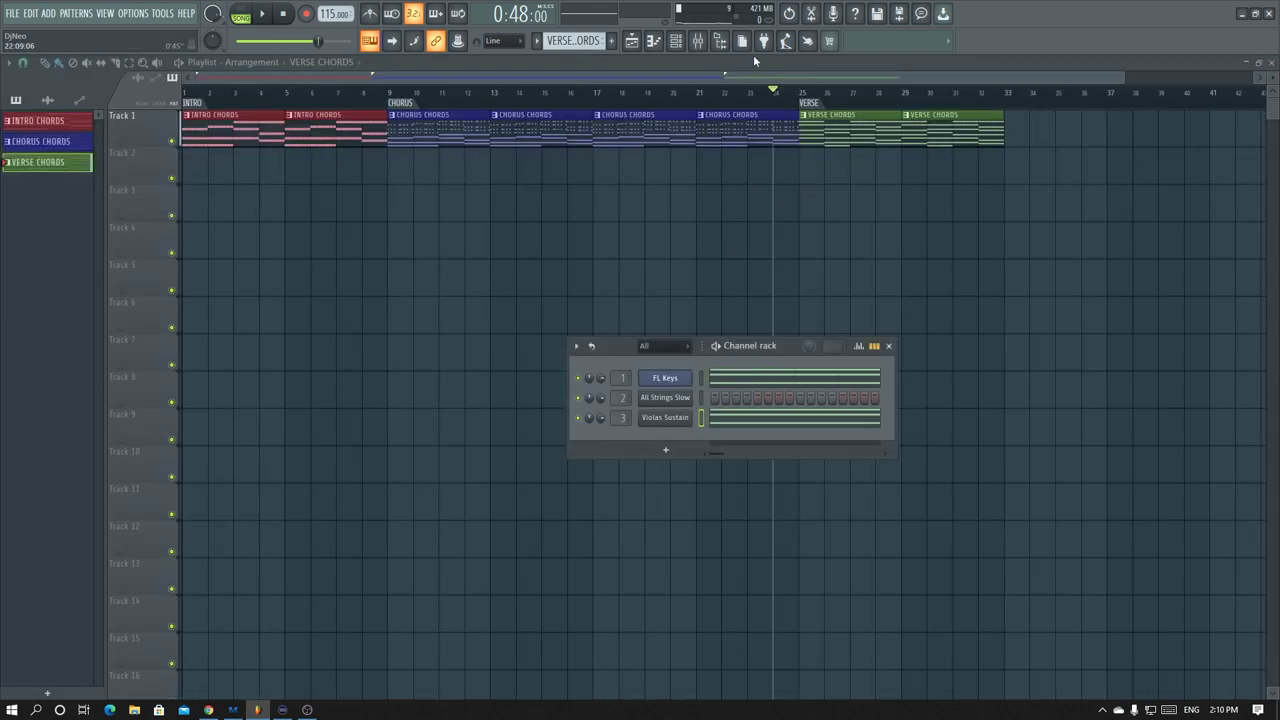
- Add Fruity Love Philter to the first effect slot of mixer Insert 2 and load its Basic 3 gate preset
{"action": "left_click", "coordinate": [697, 40]}
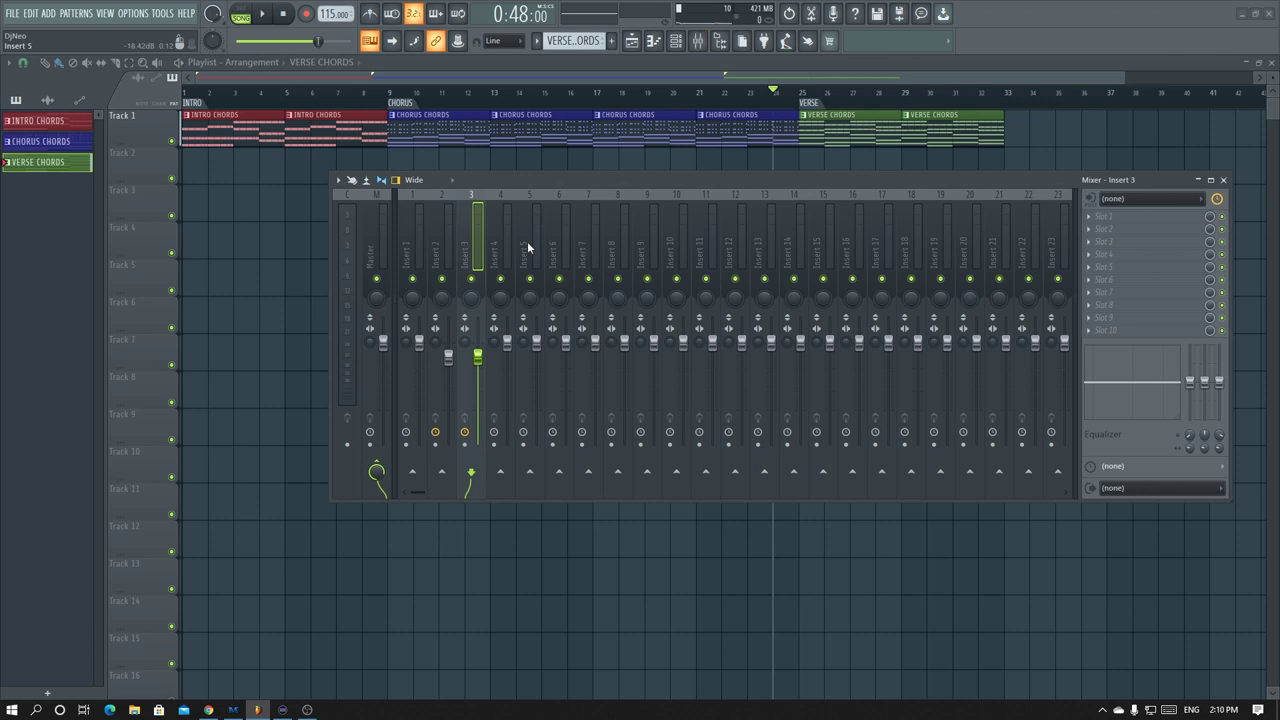
{"action": "left_click", "coordinate": [436, 257]}
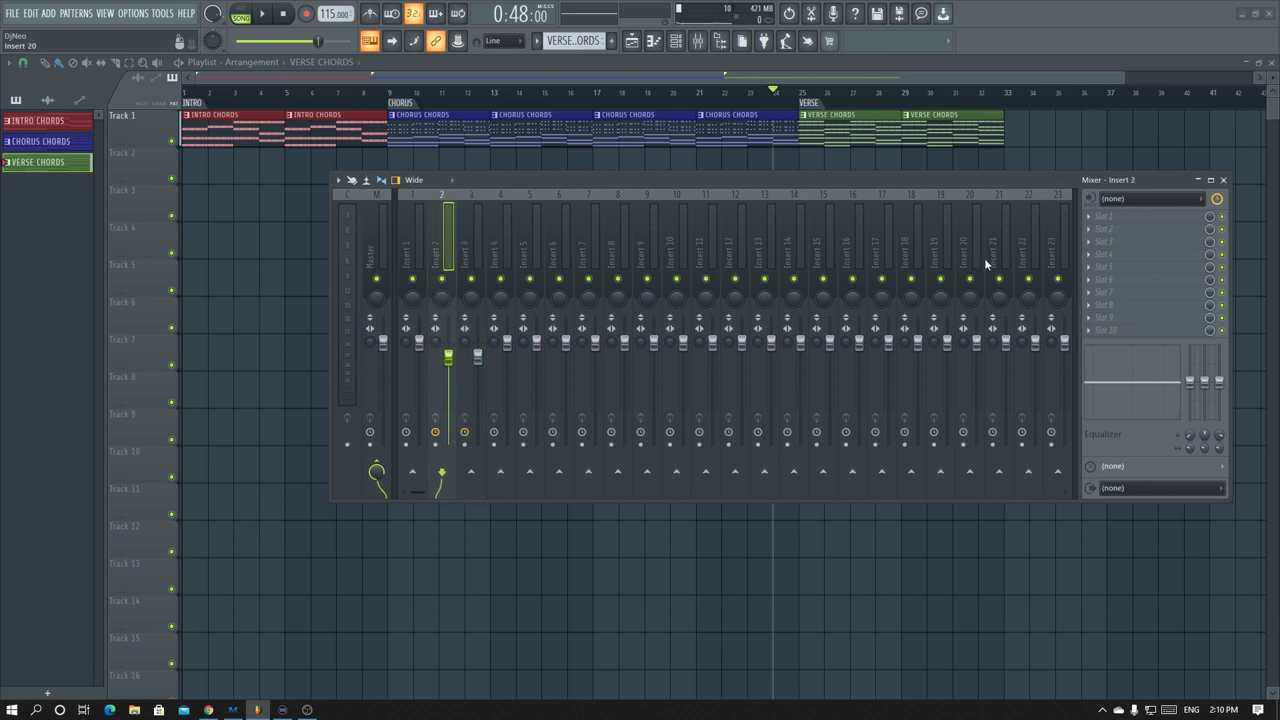
{"action": "left_click", "coordinate": [1090, 222]}
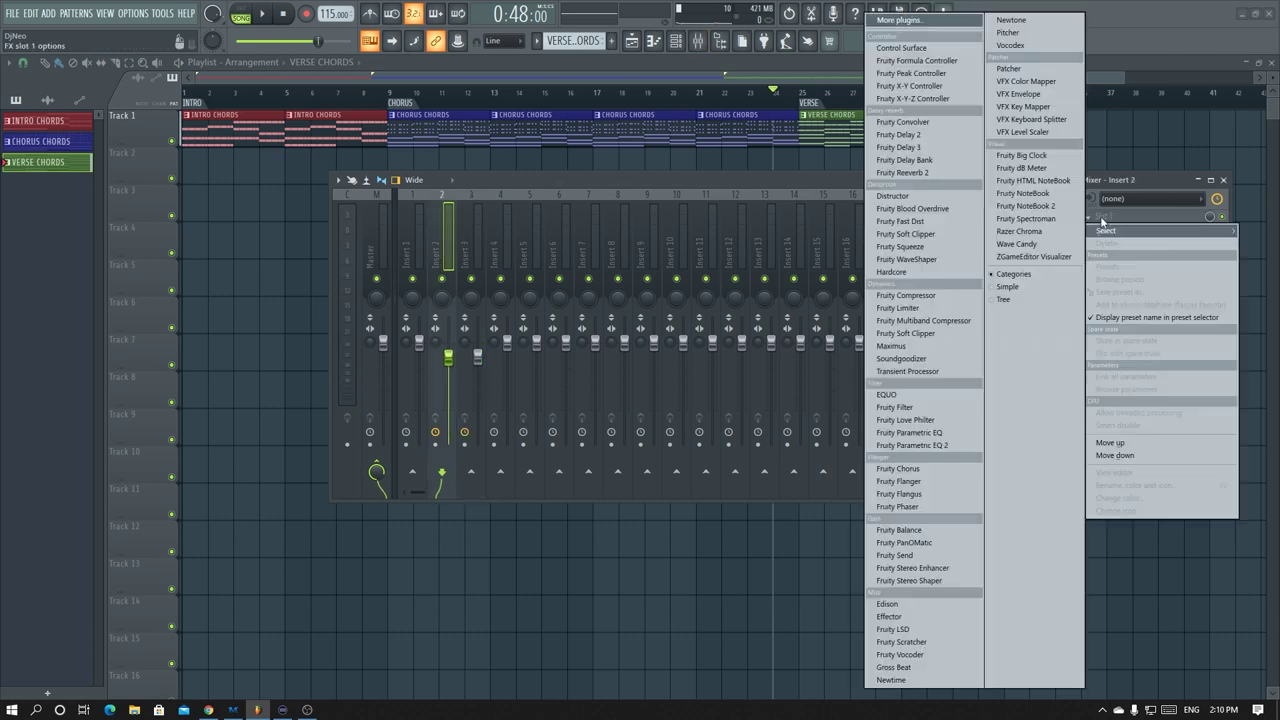
{"action": "left_click", "coordinate": [903, 420]}
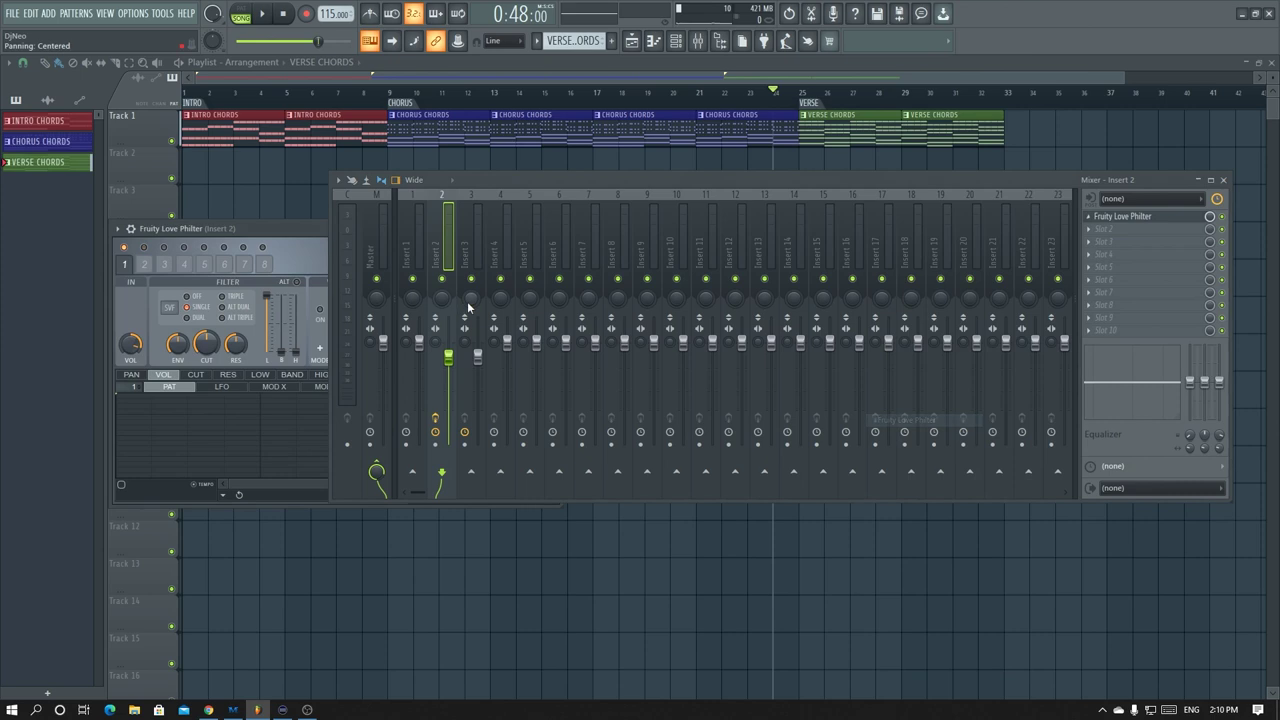
{"action": "left_click", "coordinate": [118, 228]}
{"action": "mouse_move", "coordinate": [180, 283]}
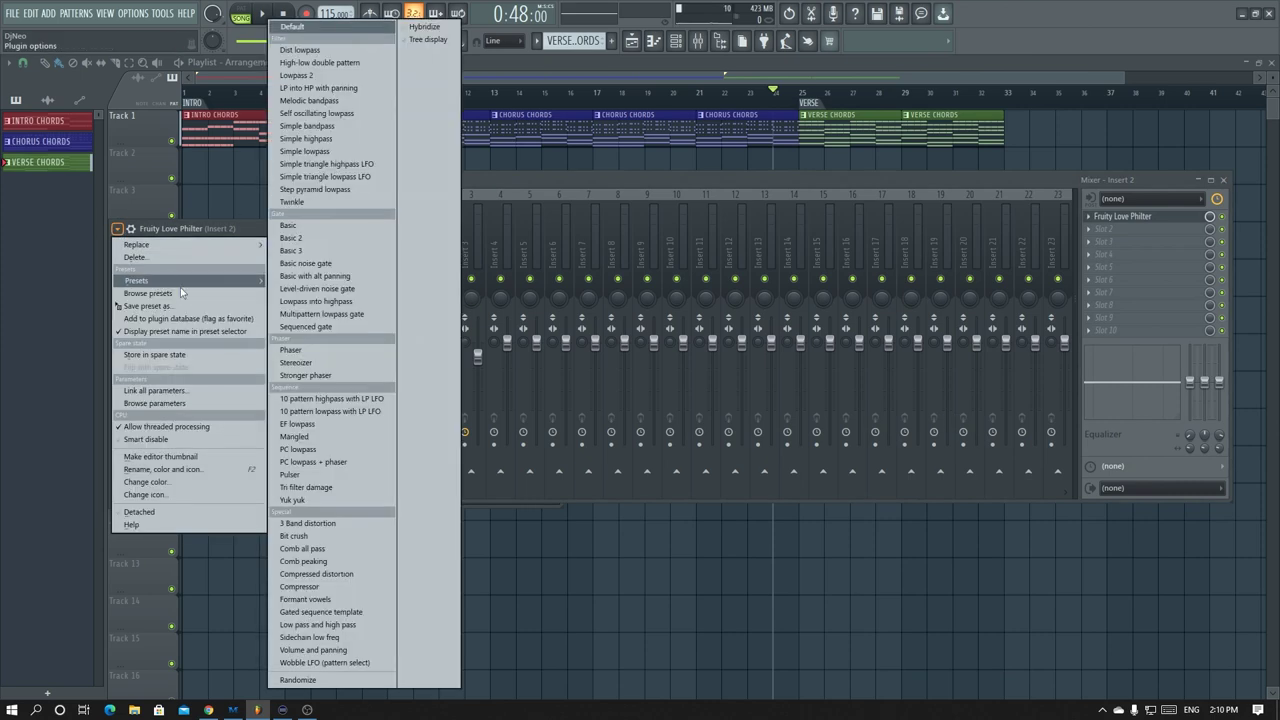
{"action": "left_click", "coordinate": [360, 250]}
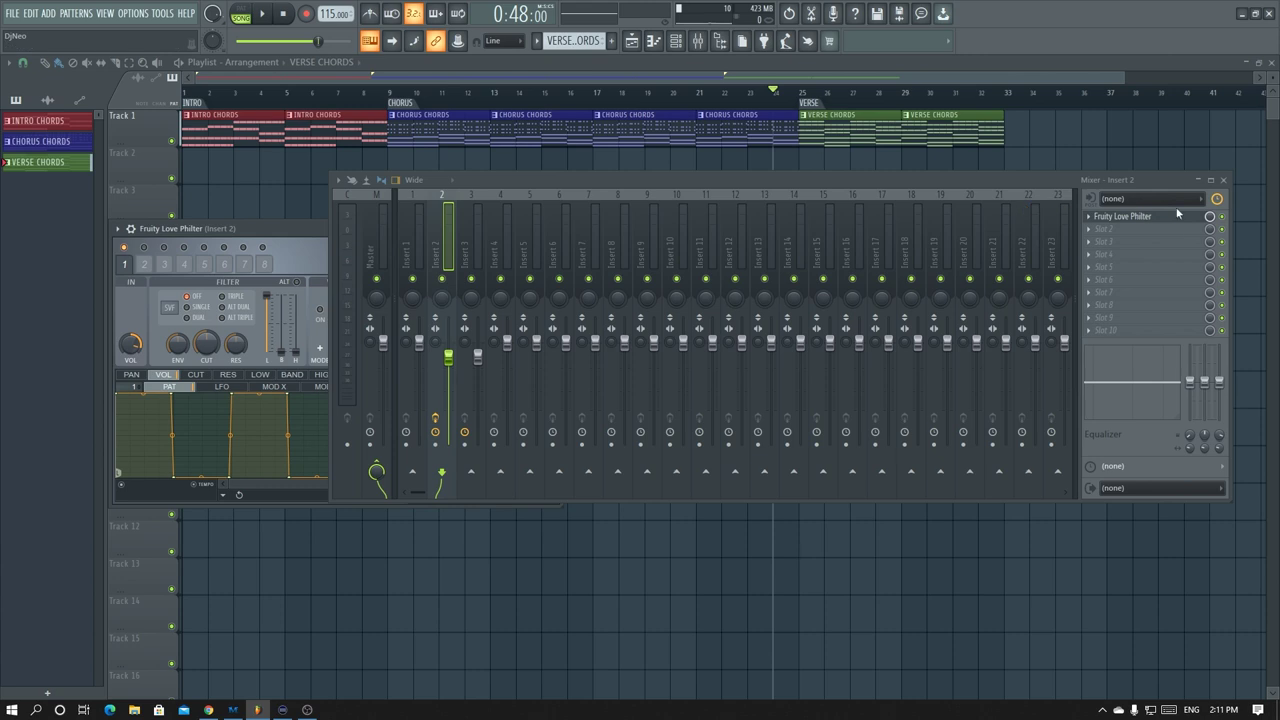
- Add Fruity Love Philter to the first effect slot of mixer Insert 3 and load one of its presets
{"action": "left_click", "coordinate": [472, 252]}
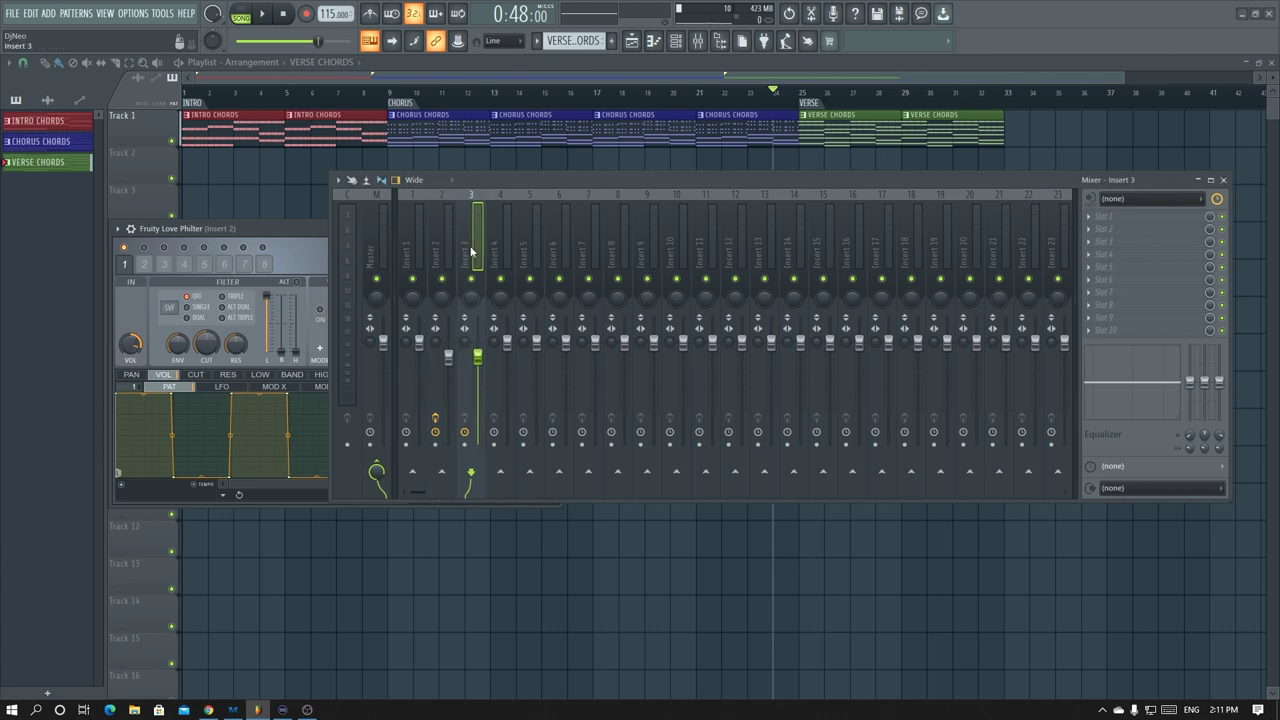
{"action": "left_click", "coordinate": [1108, 217]}
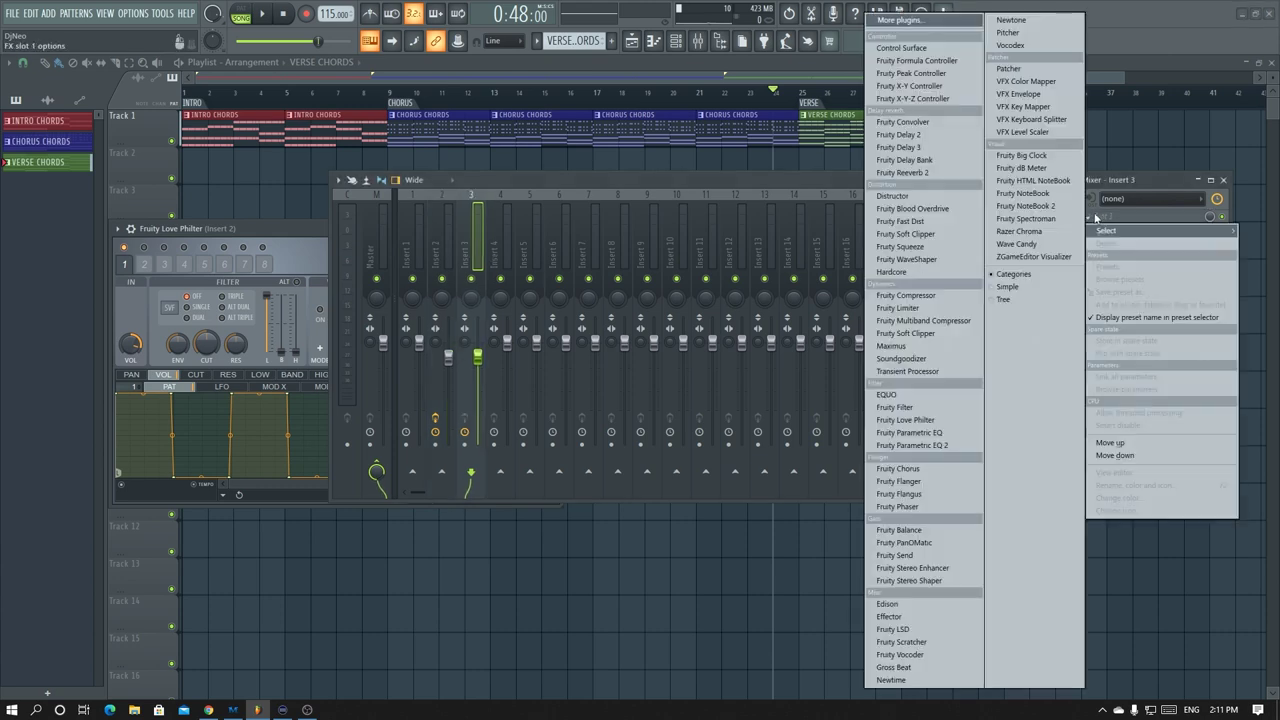
{"action": "left_click", "coordinate": [912, 421]}
{"action": "left_click", "coordinate": [17, 130]}
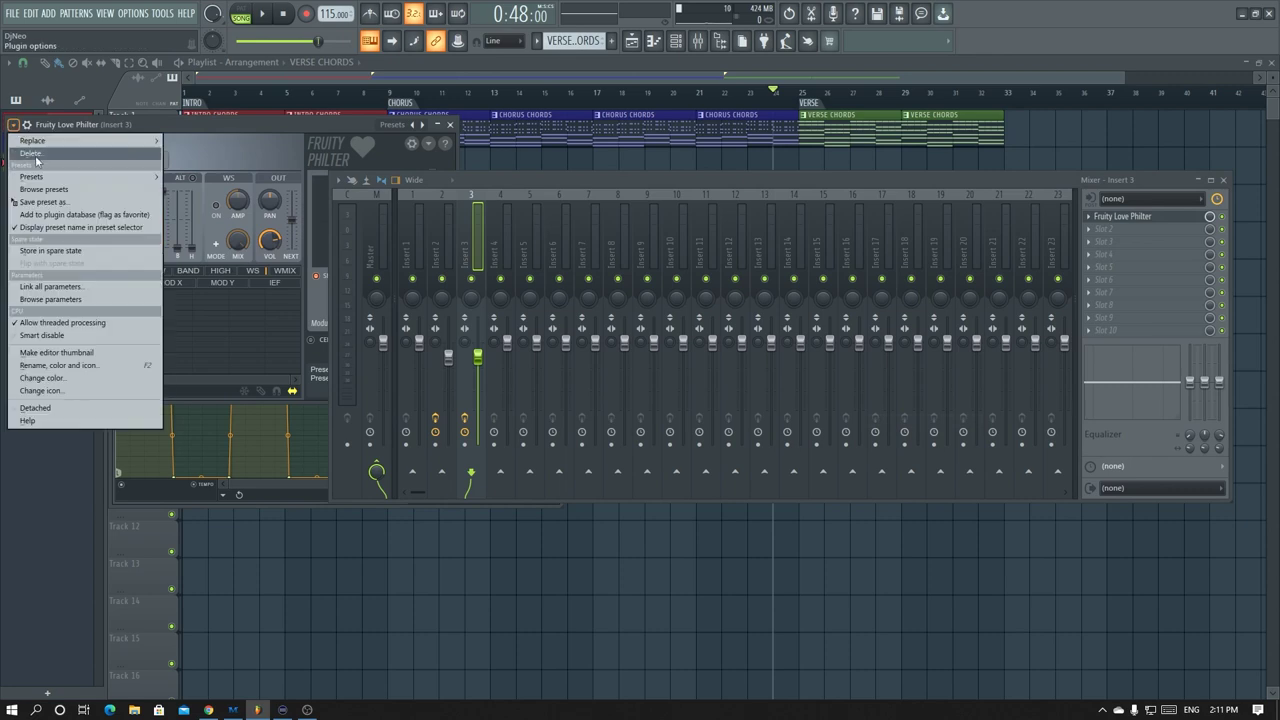
{"action": "mouse_move", "coordinate": [60, 176]}
{"action": "left_click", "coordinate": [236, 228]}
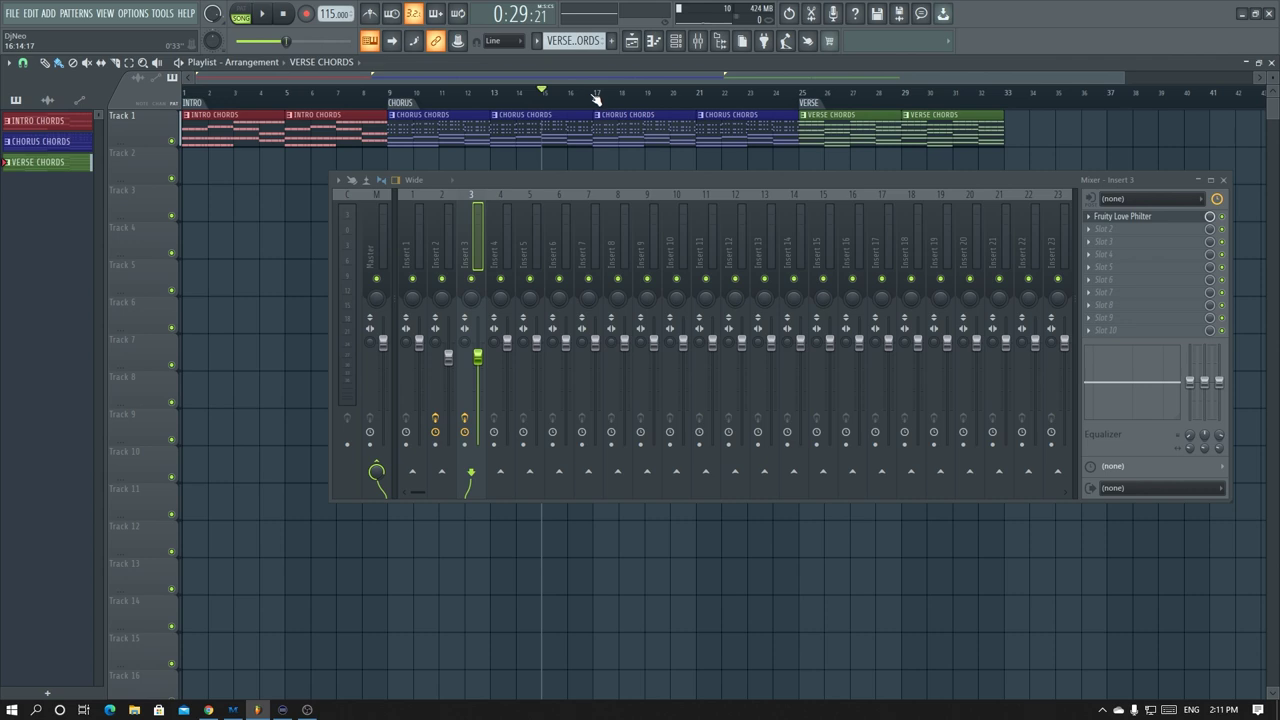
- Play the chorus from bar 17 and switch Insert 2's Fruity Love Philter to the Basic 2 preset
{"action": "left_click", "coordinate": [596, 98]}
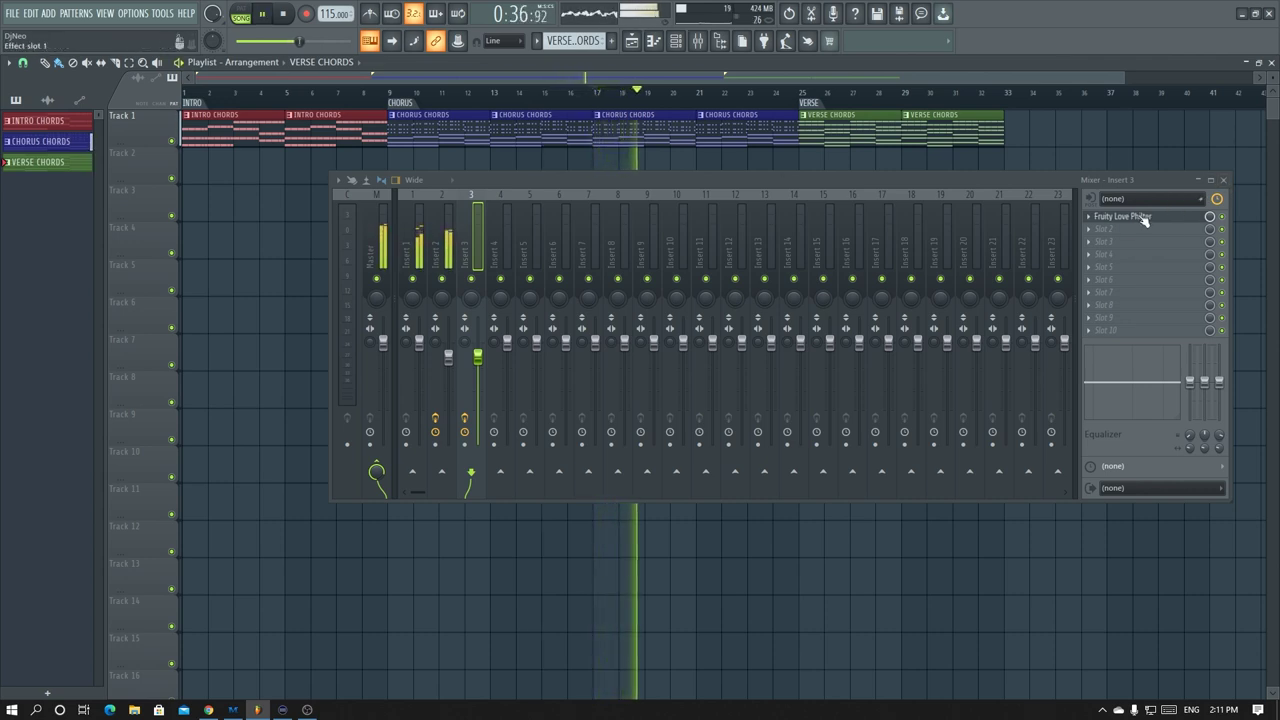
{"action": "left_click", "coordinate": [449, 248]}
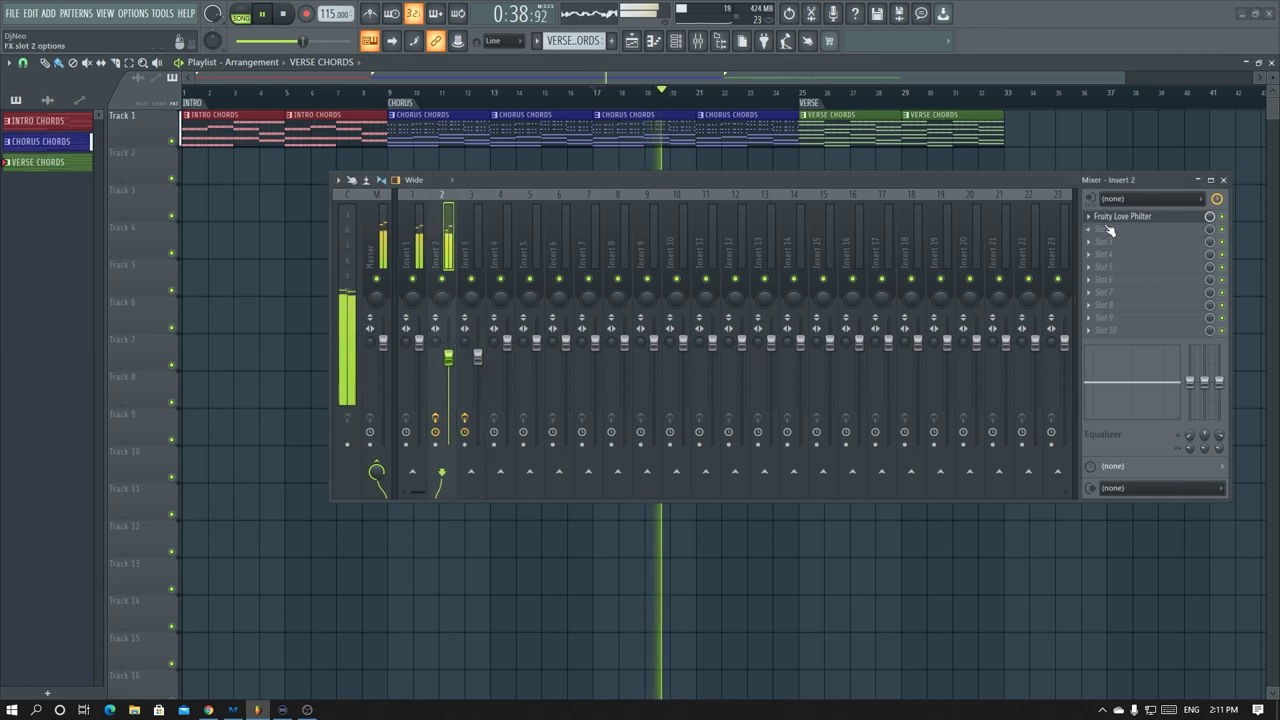
{"action": "left_click", "coordinate": [1155, 218]}
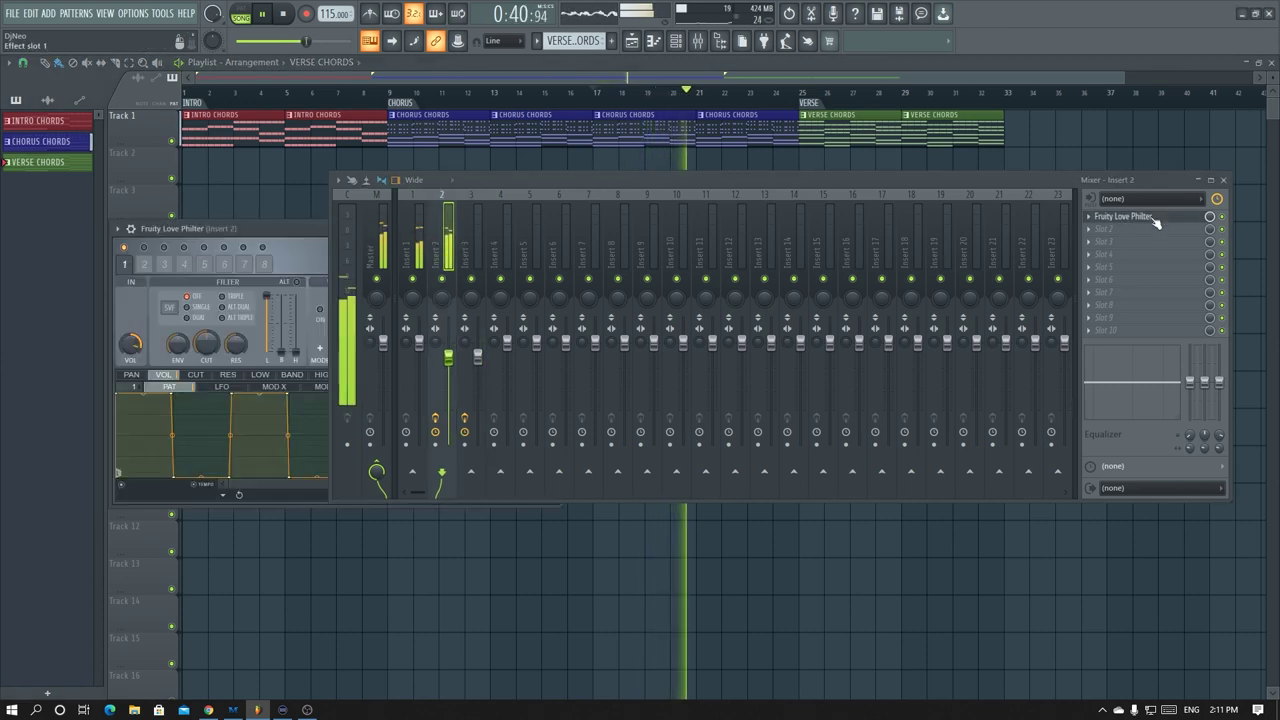
{"action": "left_click_drag", "start_coordinate": [207, 229], "coordinate": [209, 104]}
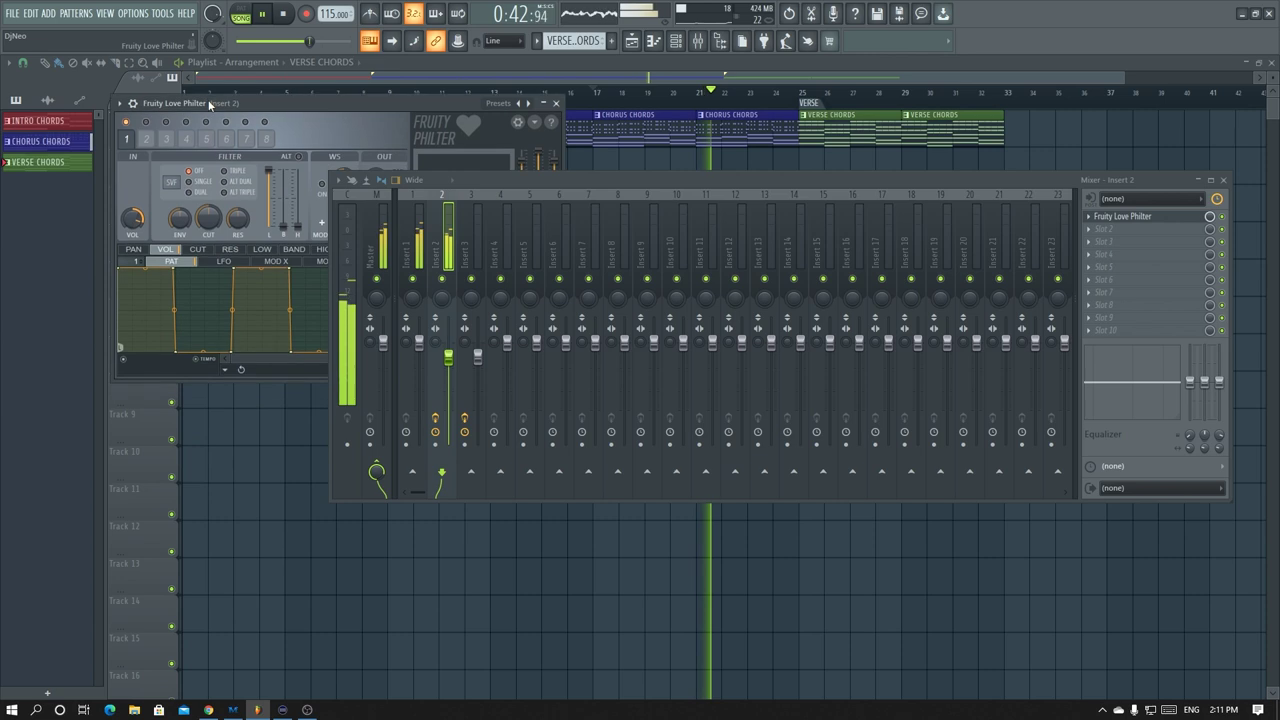
{"action": "left_click", "coordinate": [519, 104]}
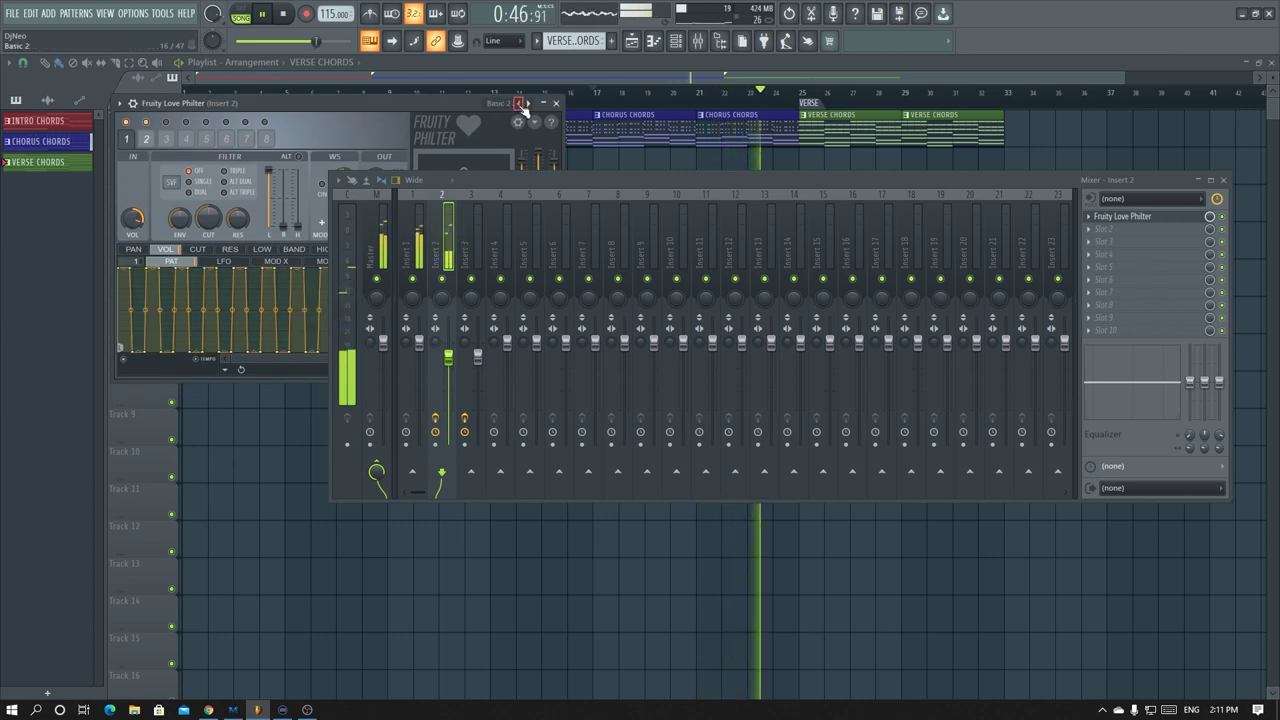
{"action": "left_click", "coordinate": [557, 104]}
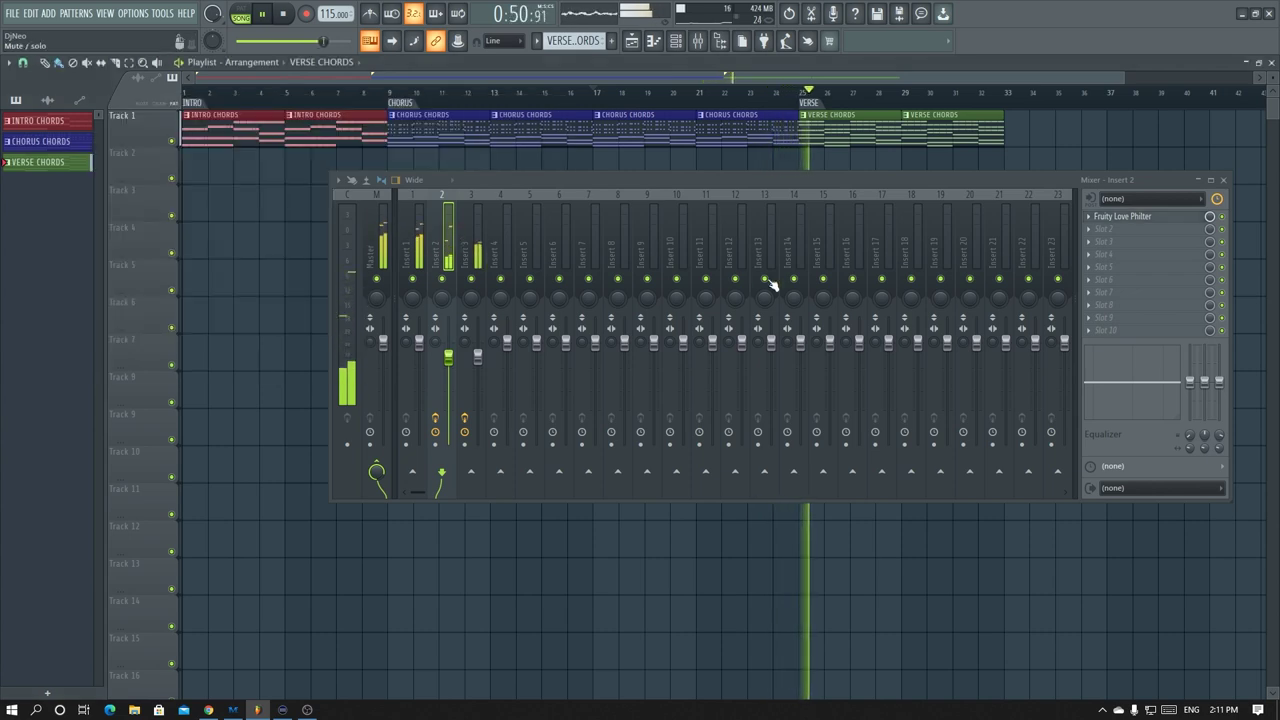
- Raise mixer Insert 3's fader slightly and lower Insert 1's volume to about 86% (-3.3 dB) during playback
{"action": "left_click_drag", "start_coordinate": [478, 358], "coordinate": [478, 352]}
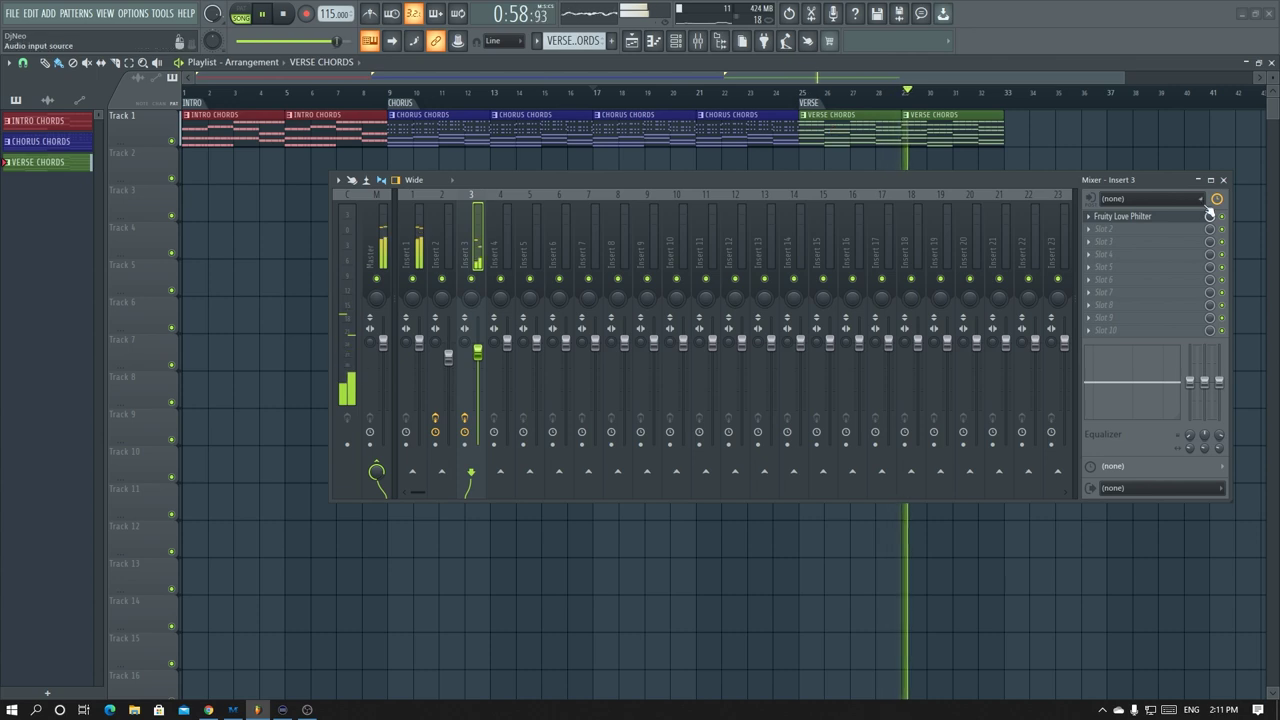
{"action": "left_click", "coordinate": [1224, 180]}
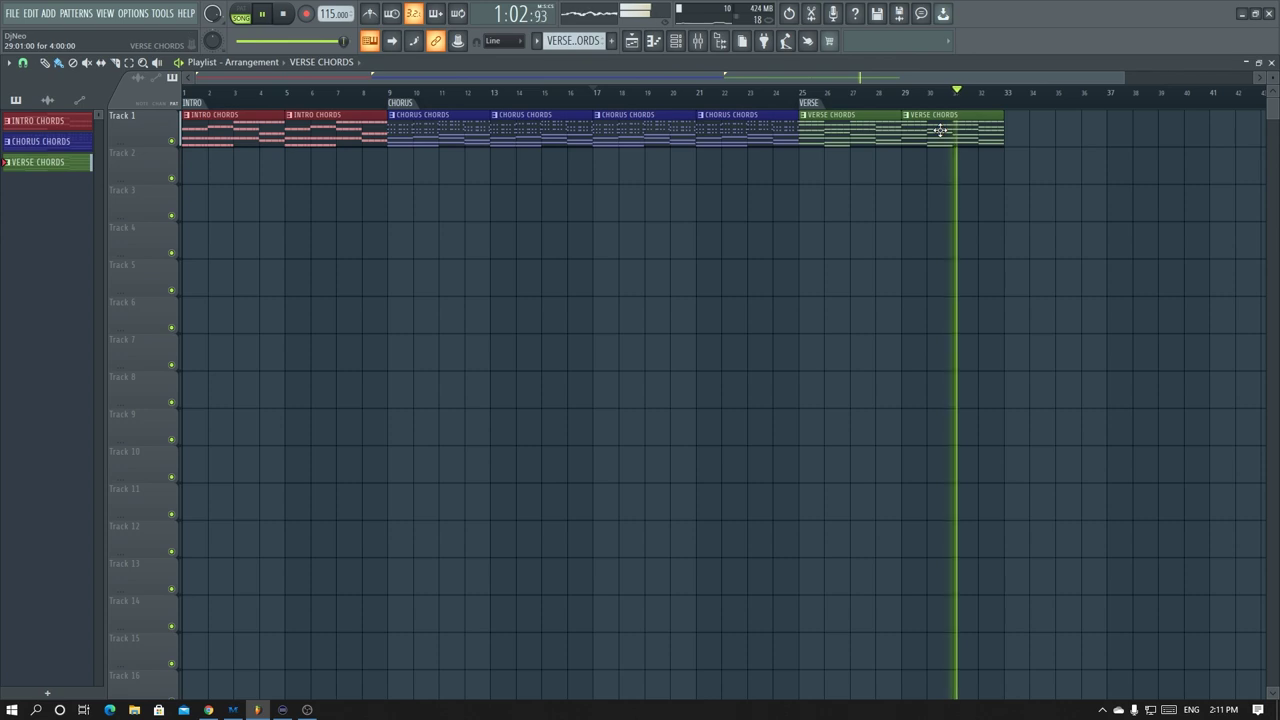
{"action": "left_click", "coordinate": [705, 43]}
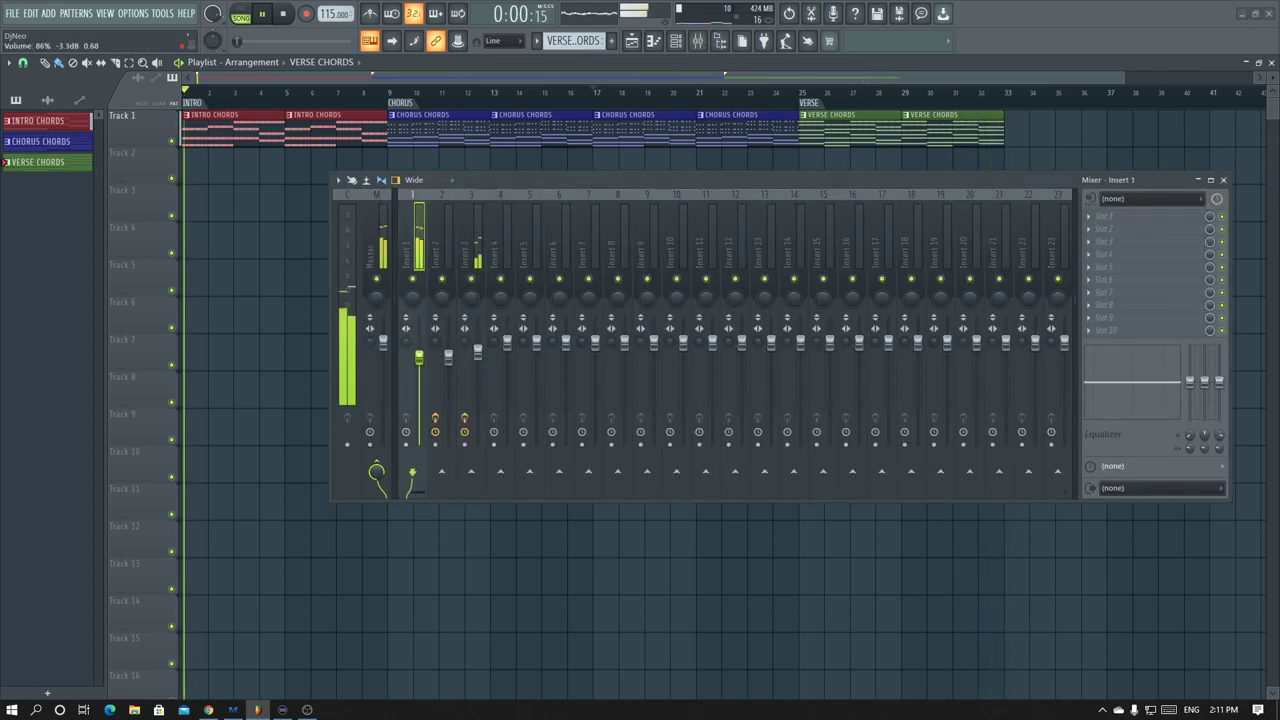
{"action": "left_click_drag", "start_coordinate": [419, 342], "coordinate": [419, 355]}
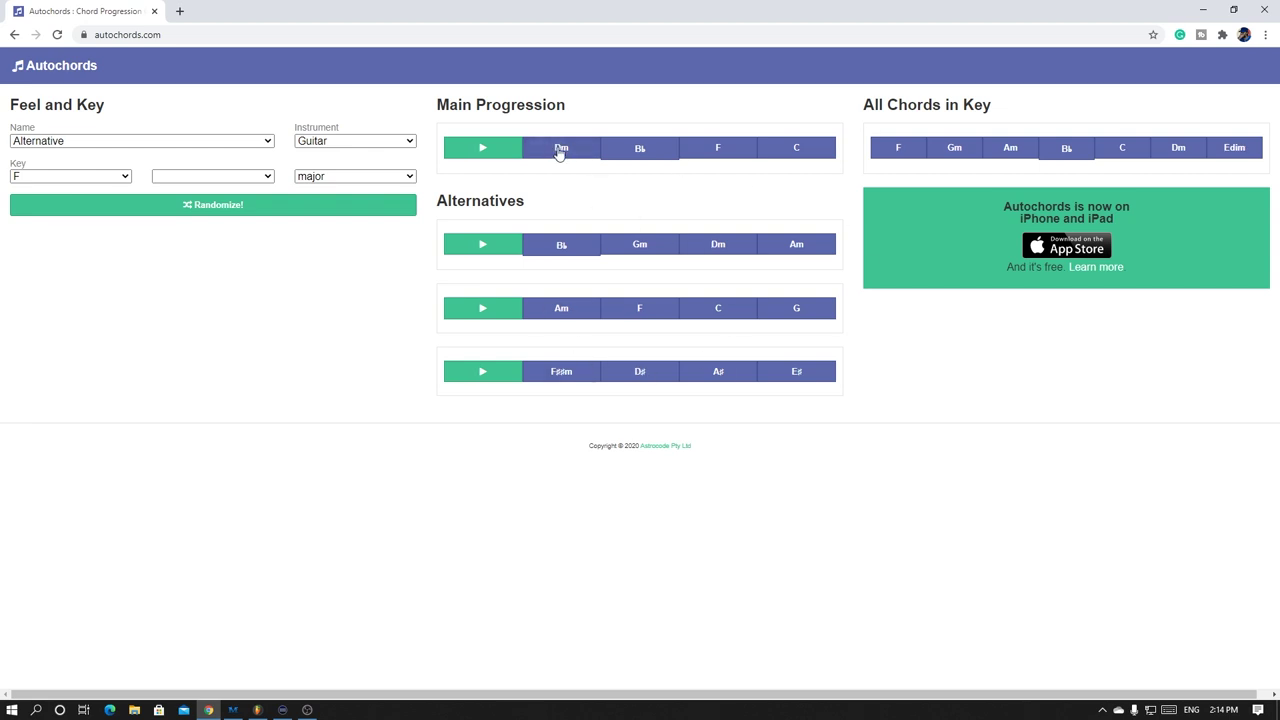
- Switch to autochords.com and check the notes of the main progression's chords and the third progression's G chord
{"action": "mouse_move", "coordinate": [561, 153]}
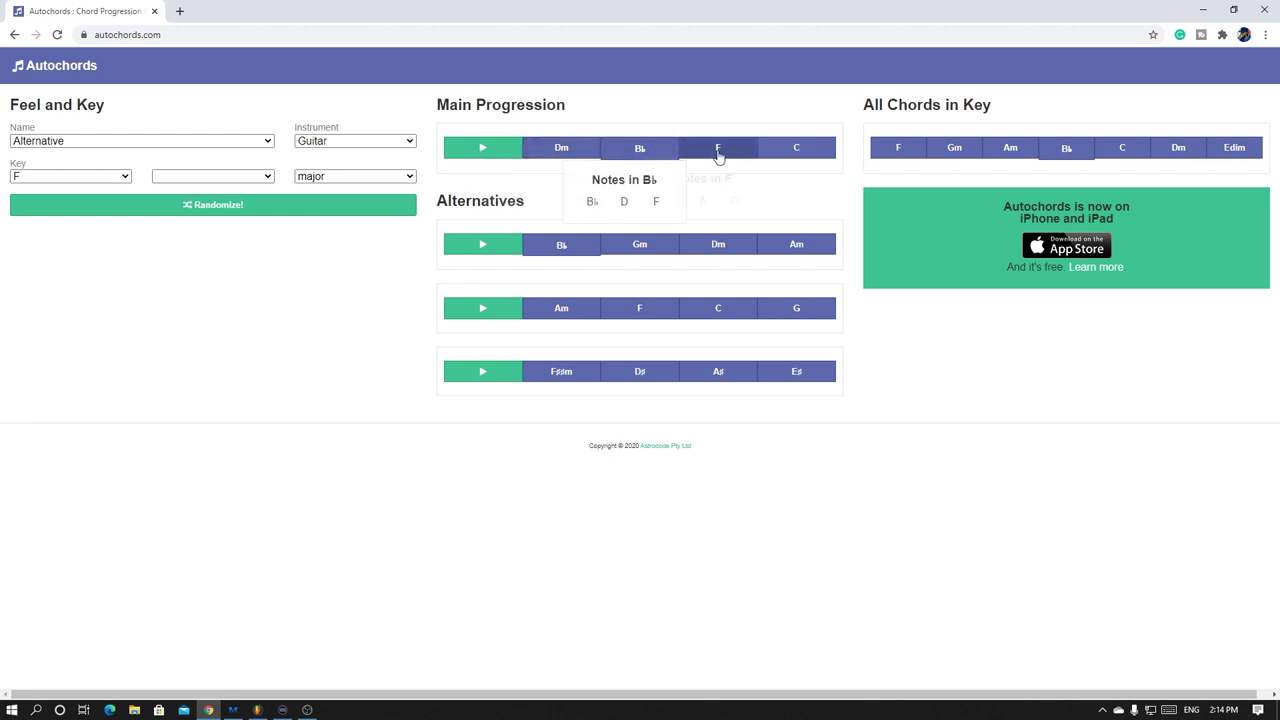
{"action": "mouse_move", "coordinate": [803, 314]}
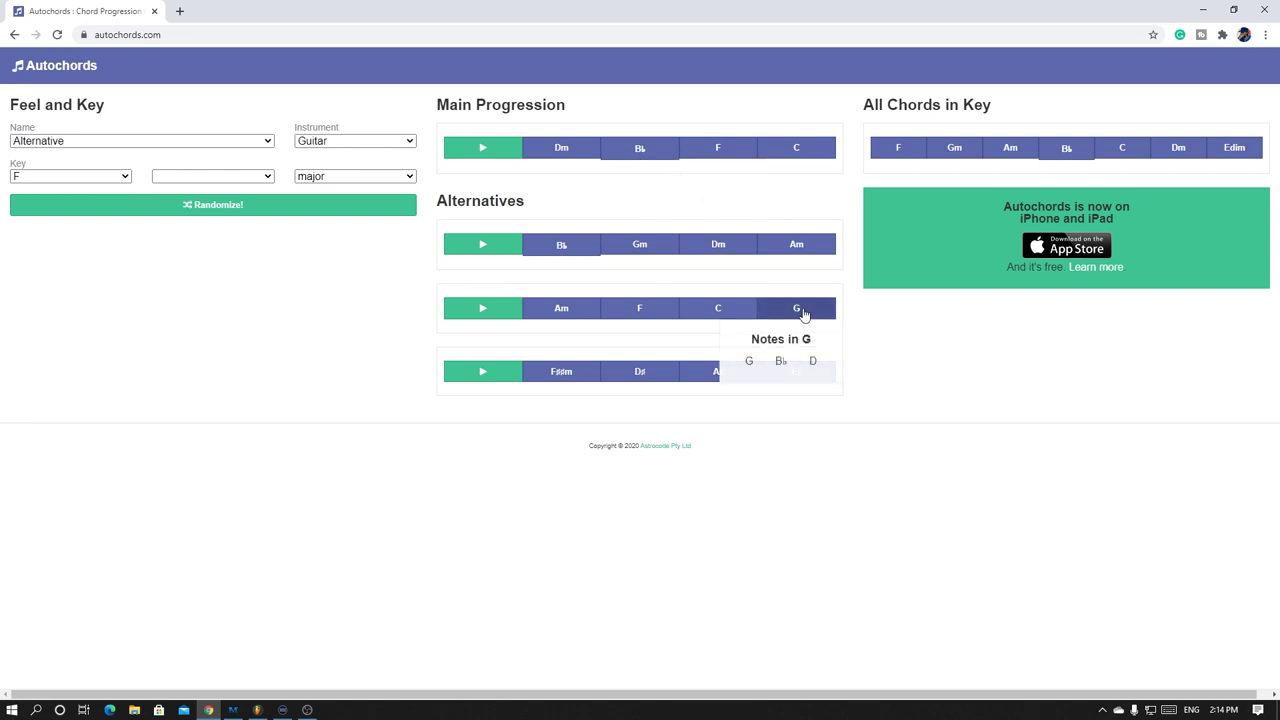